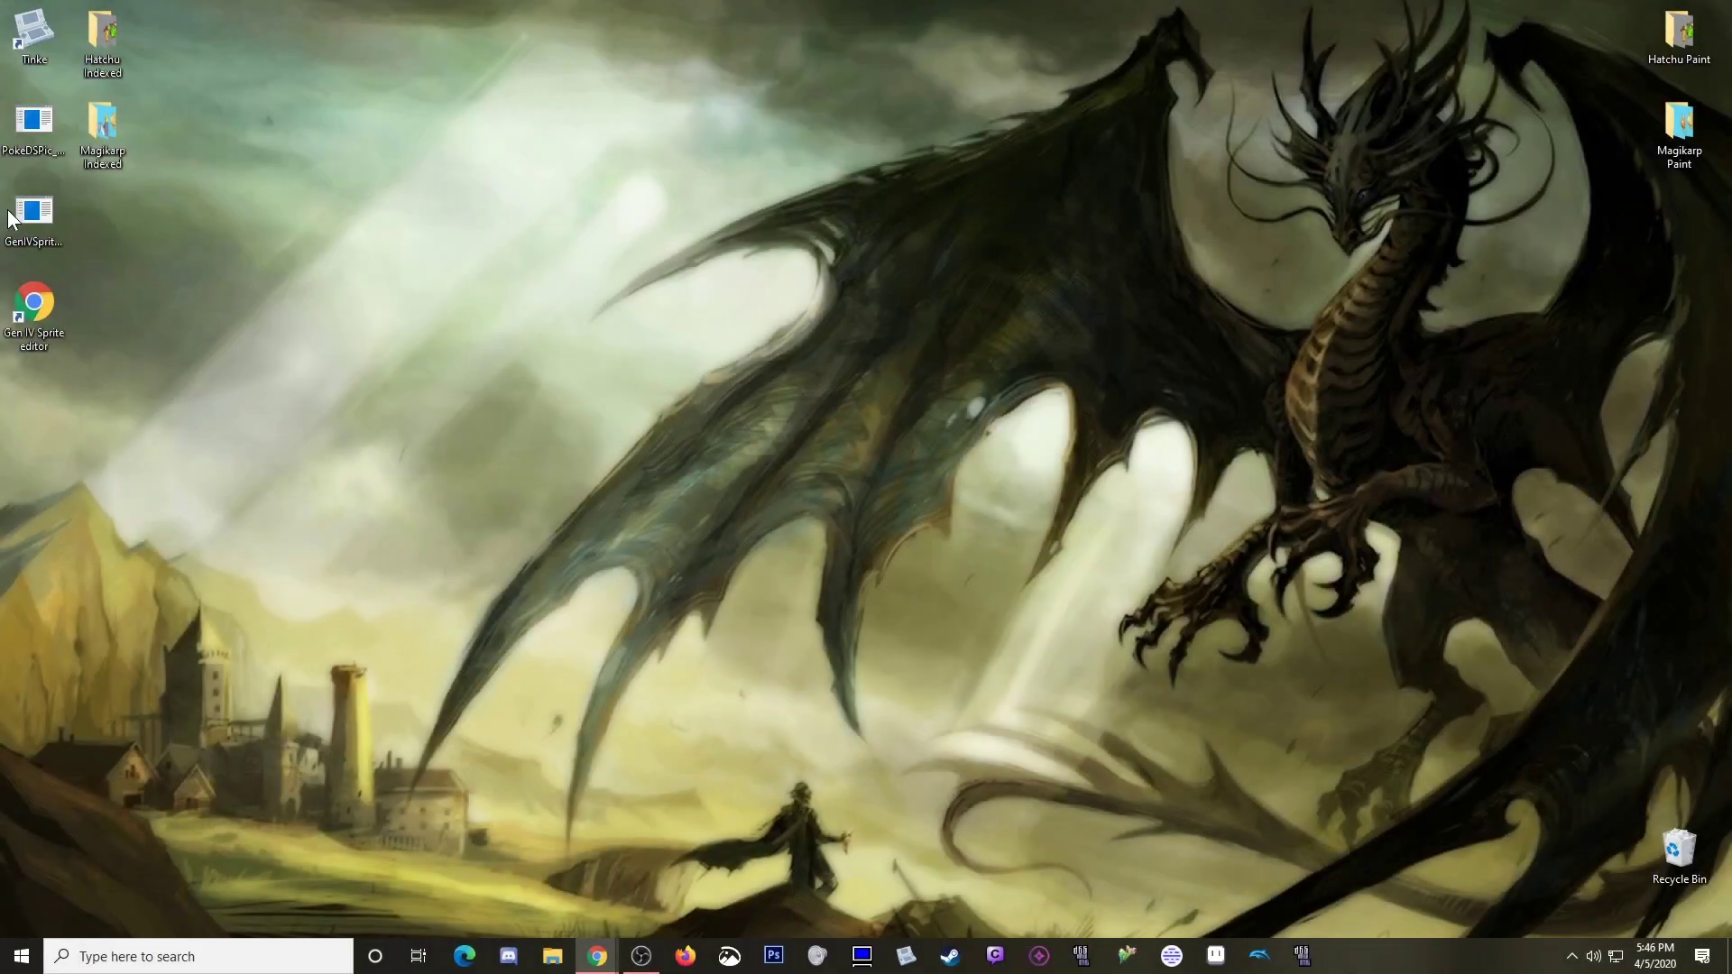
Step: Launch Tinke with the Pokemon Platinum ROM loaded and place its window near the upper middle of the desktop
double_click(32, 36)
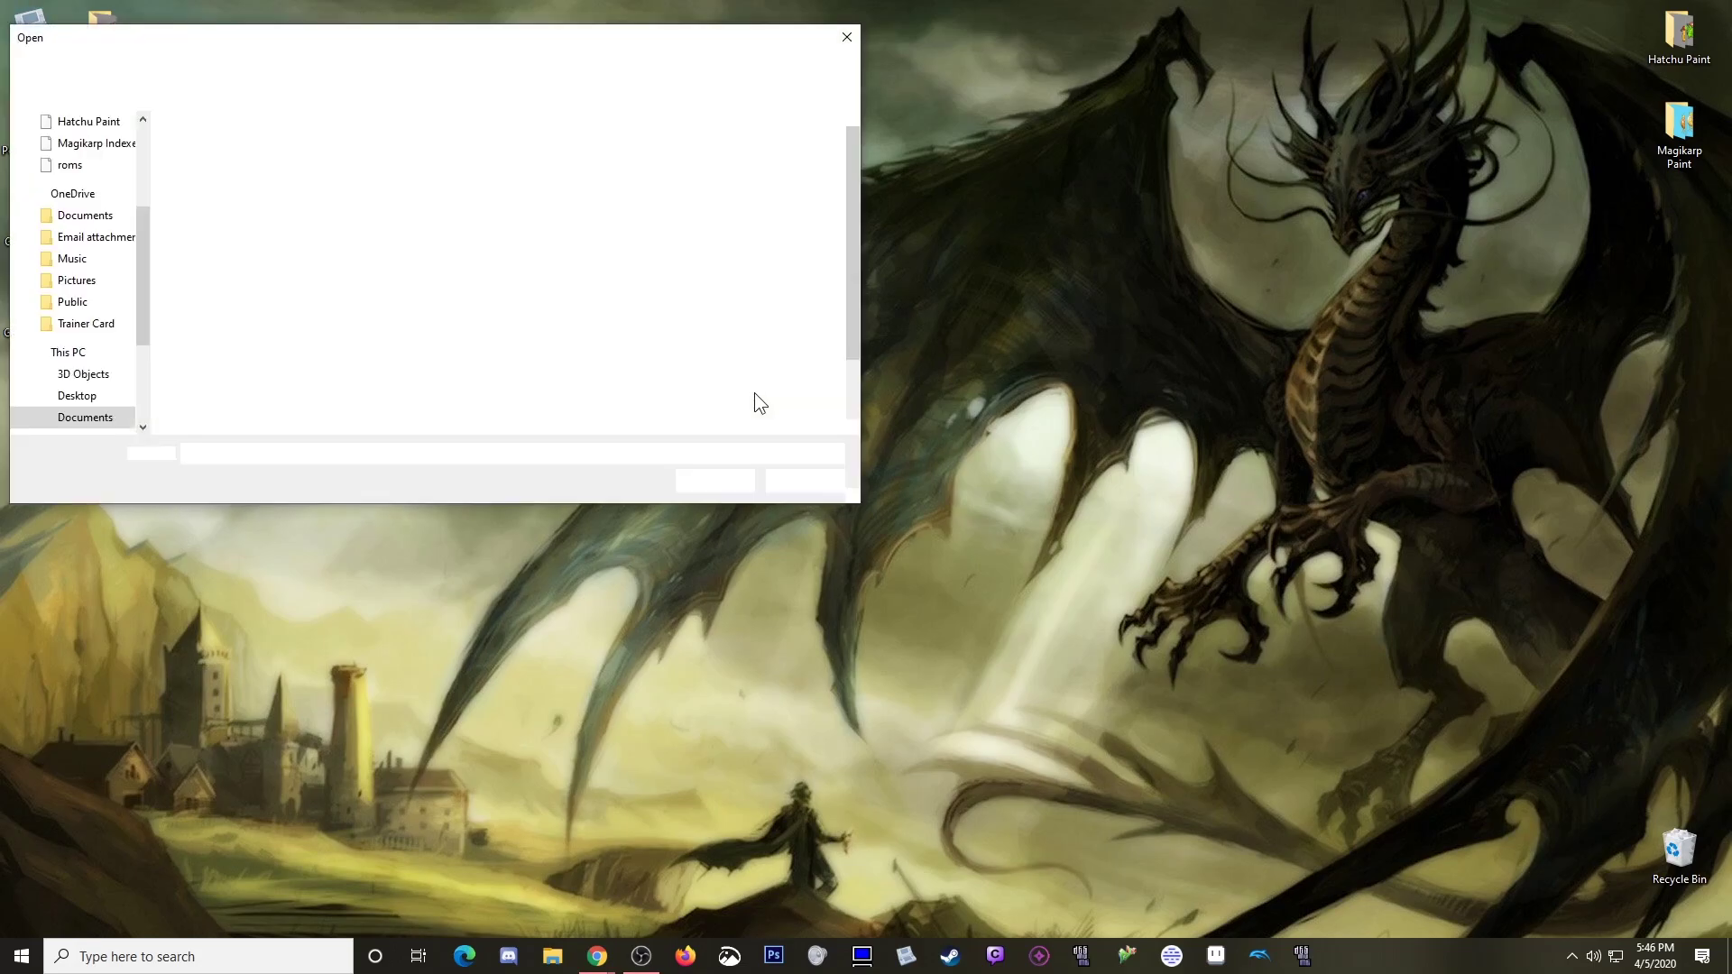
double_click(795, 325)
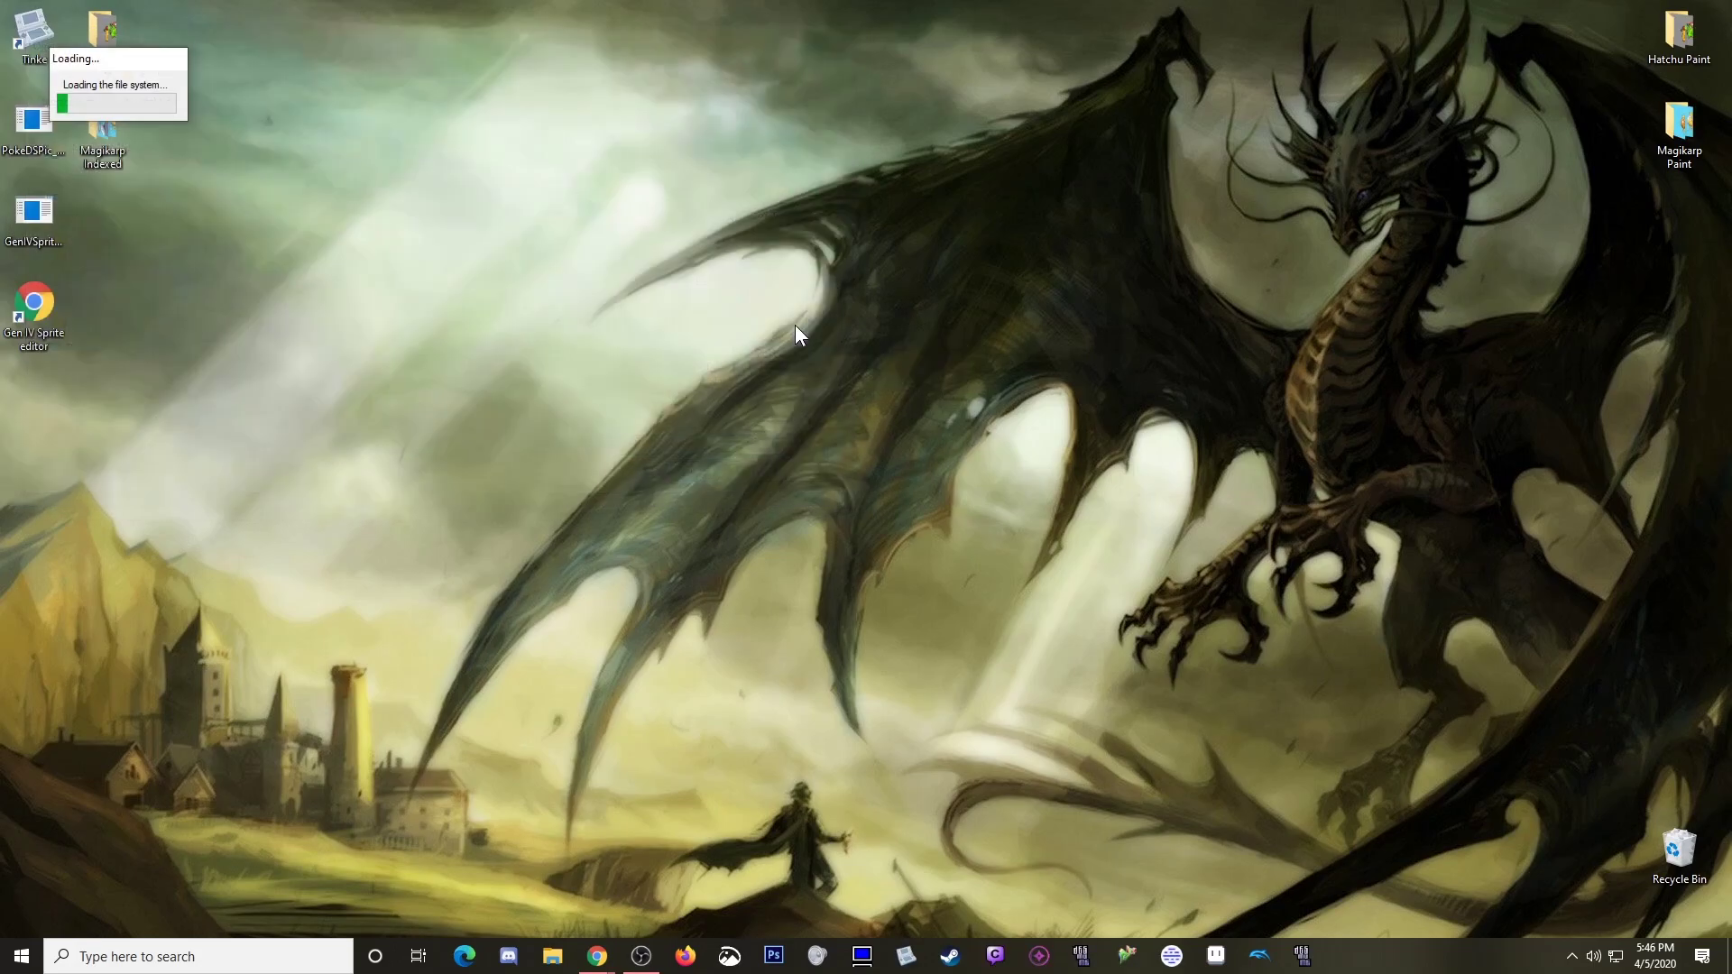
left_click_drag(371, 36, 687, 71)
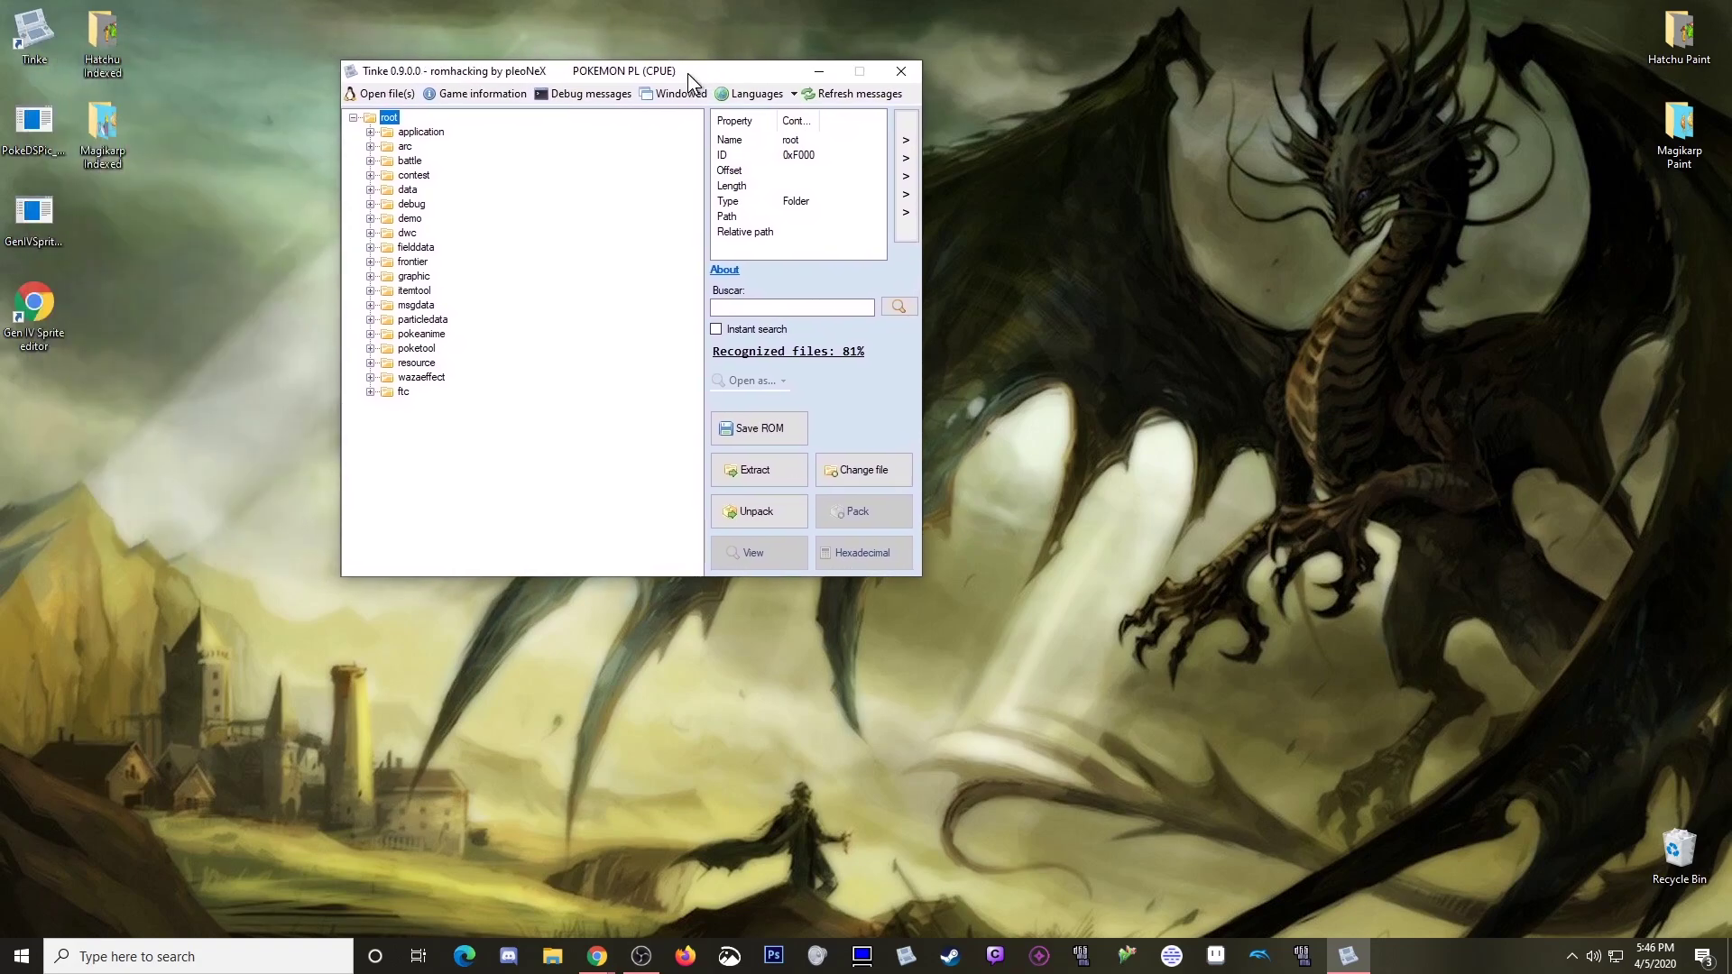
Step: Extract pl_pokegra.narc from the ROM's poketool/pokegra folder to the Desktop, and minimize Tinke
left_click(371, 348)
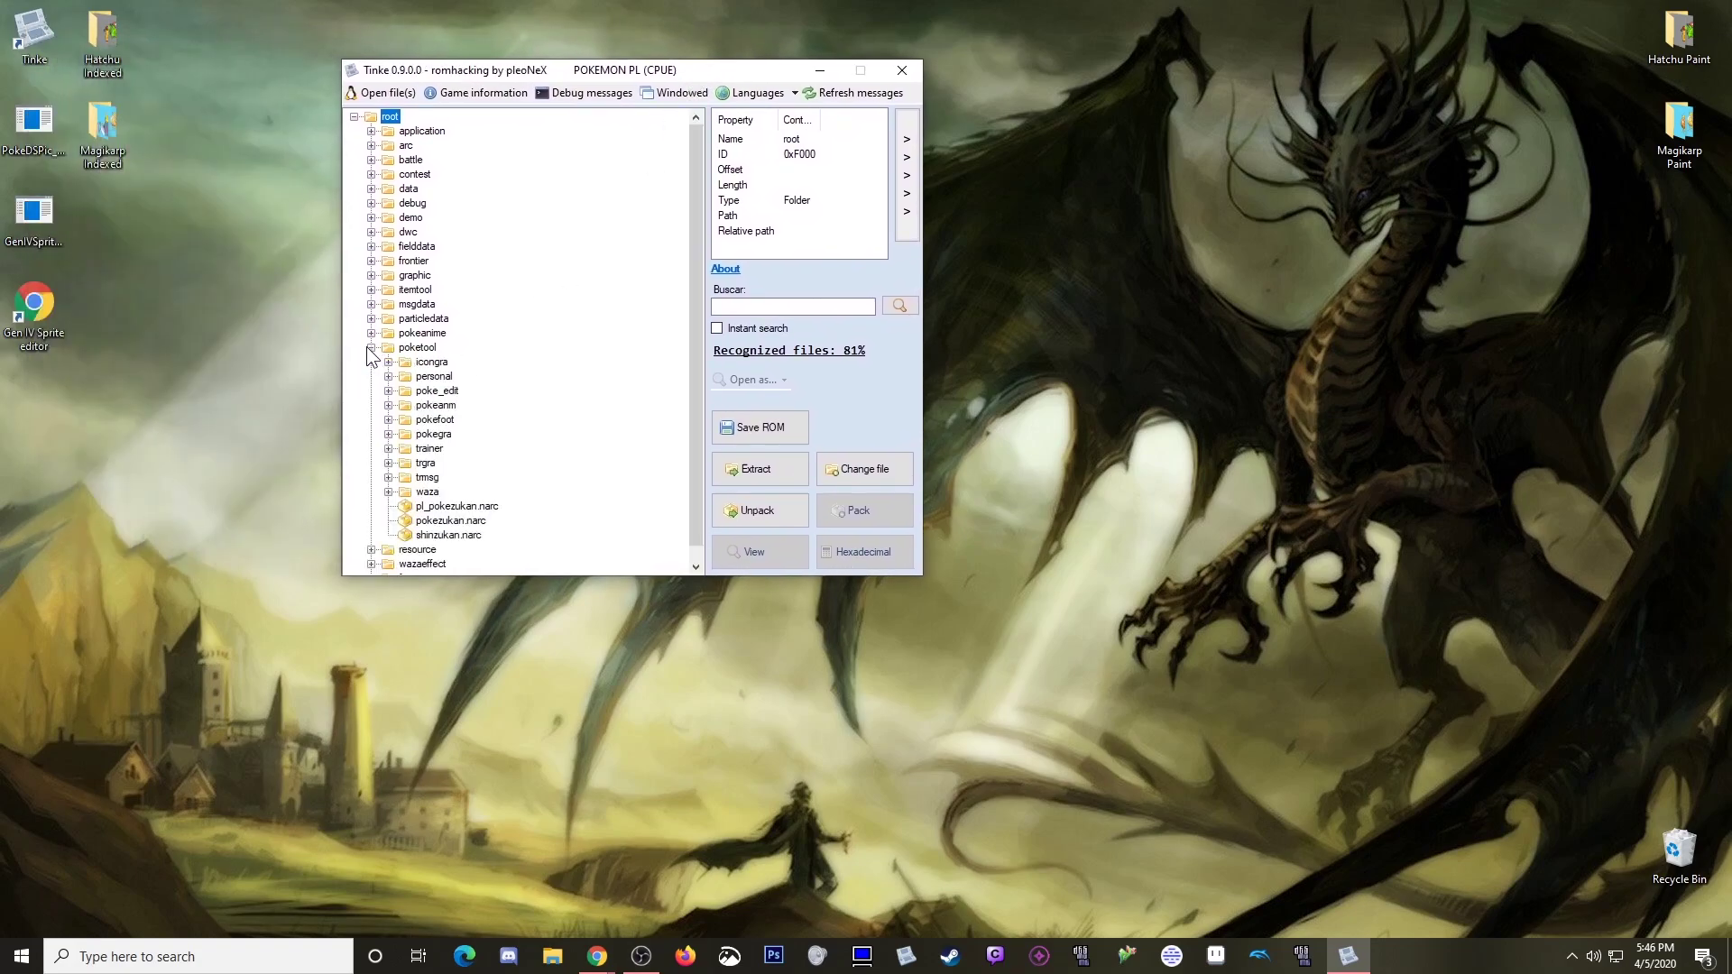
left_click(388, 434)
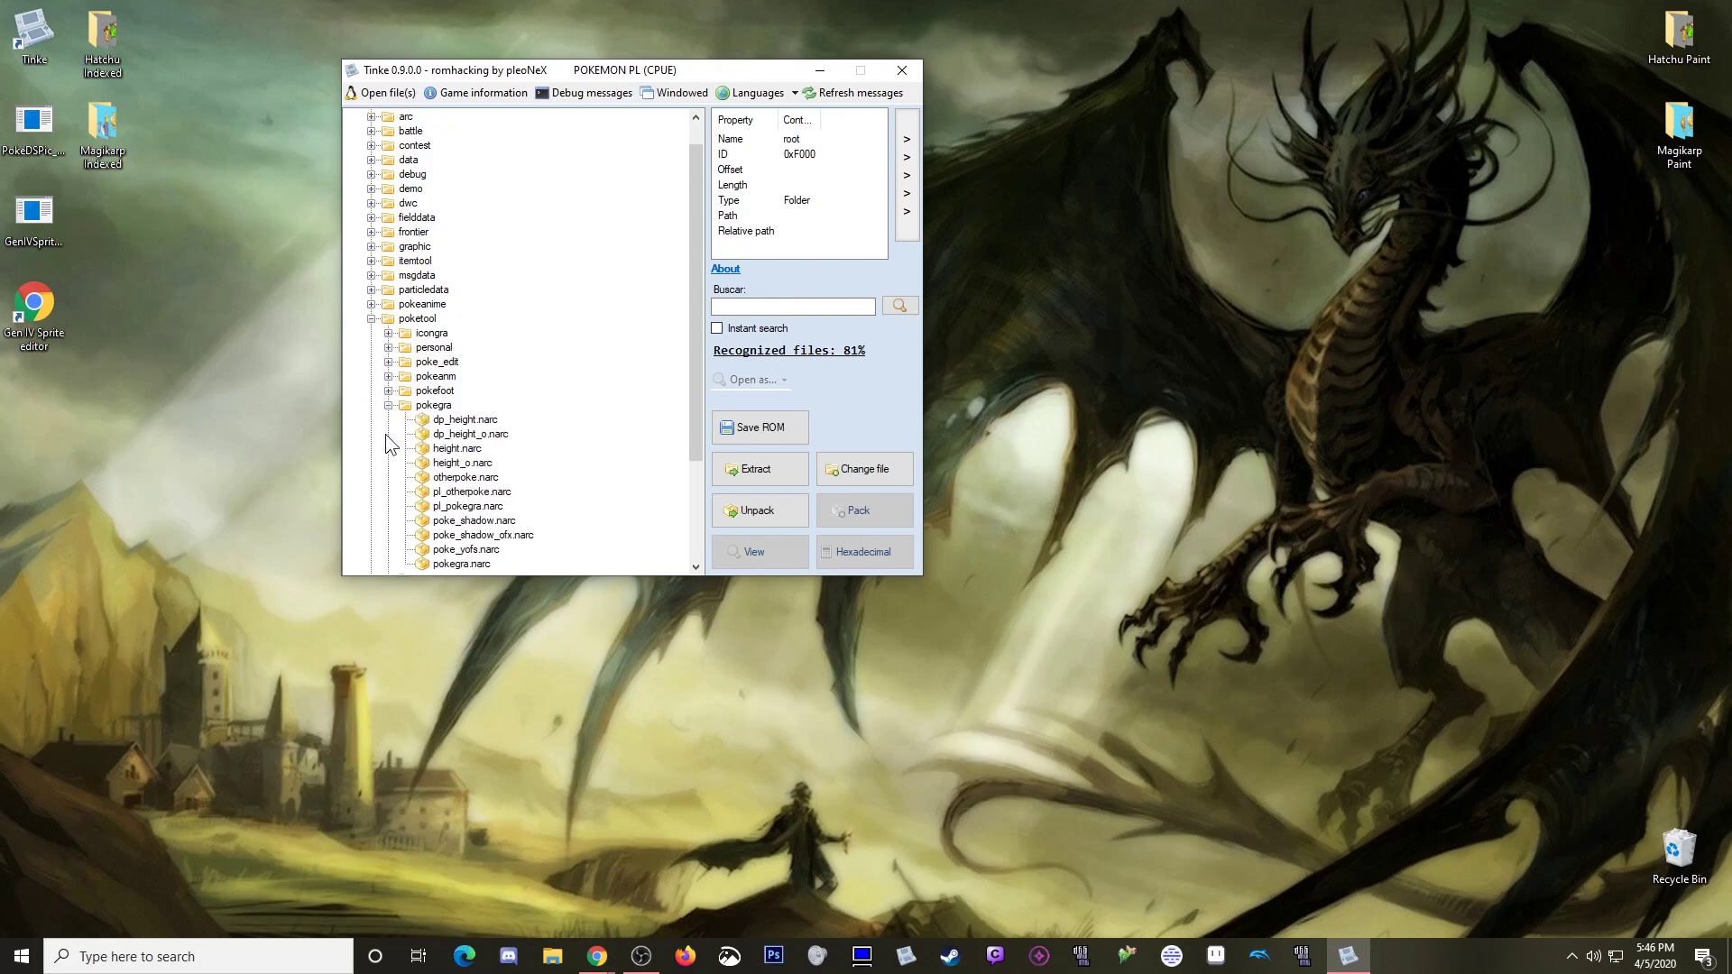
scroll(528, 424, "down", 1)
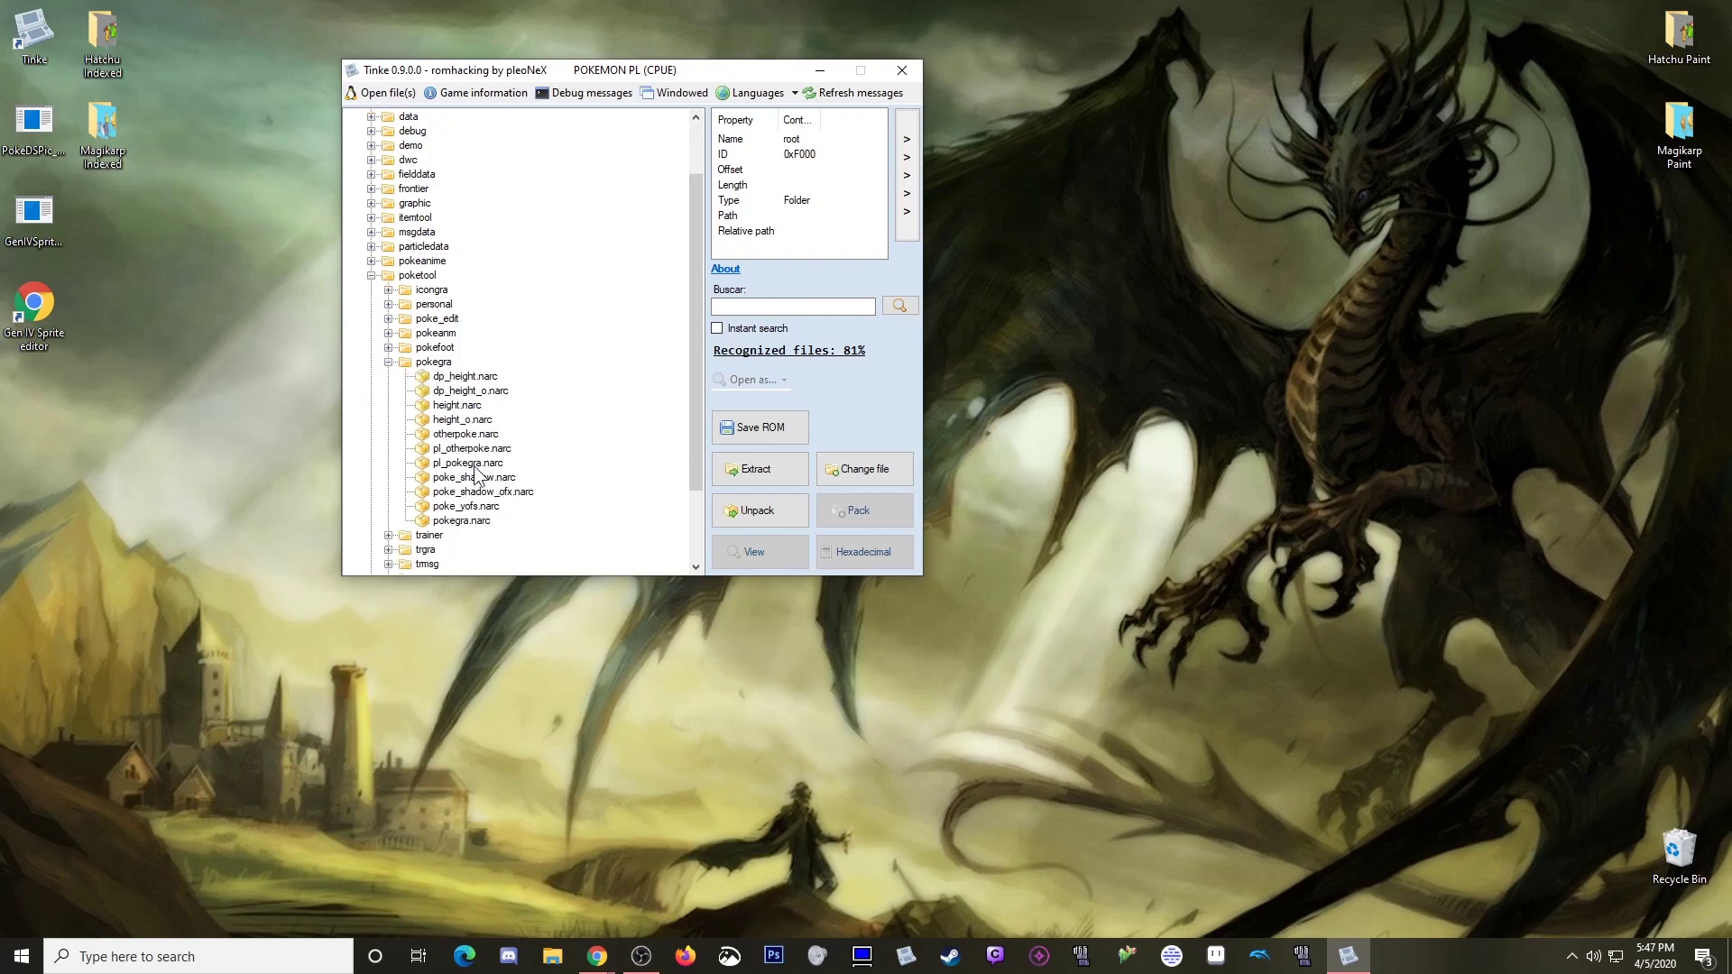
left_click(475, 464)
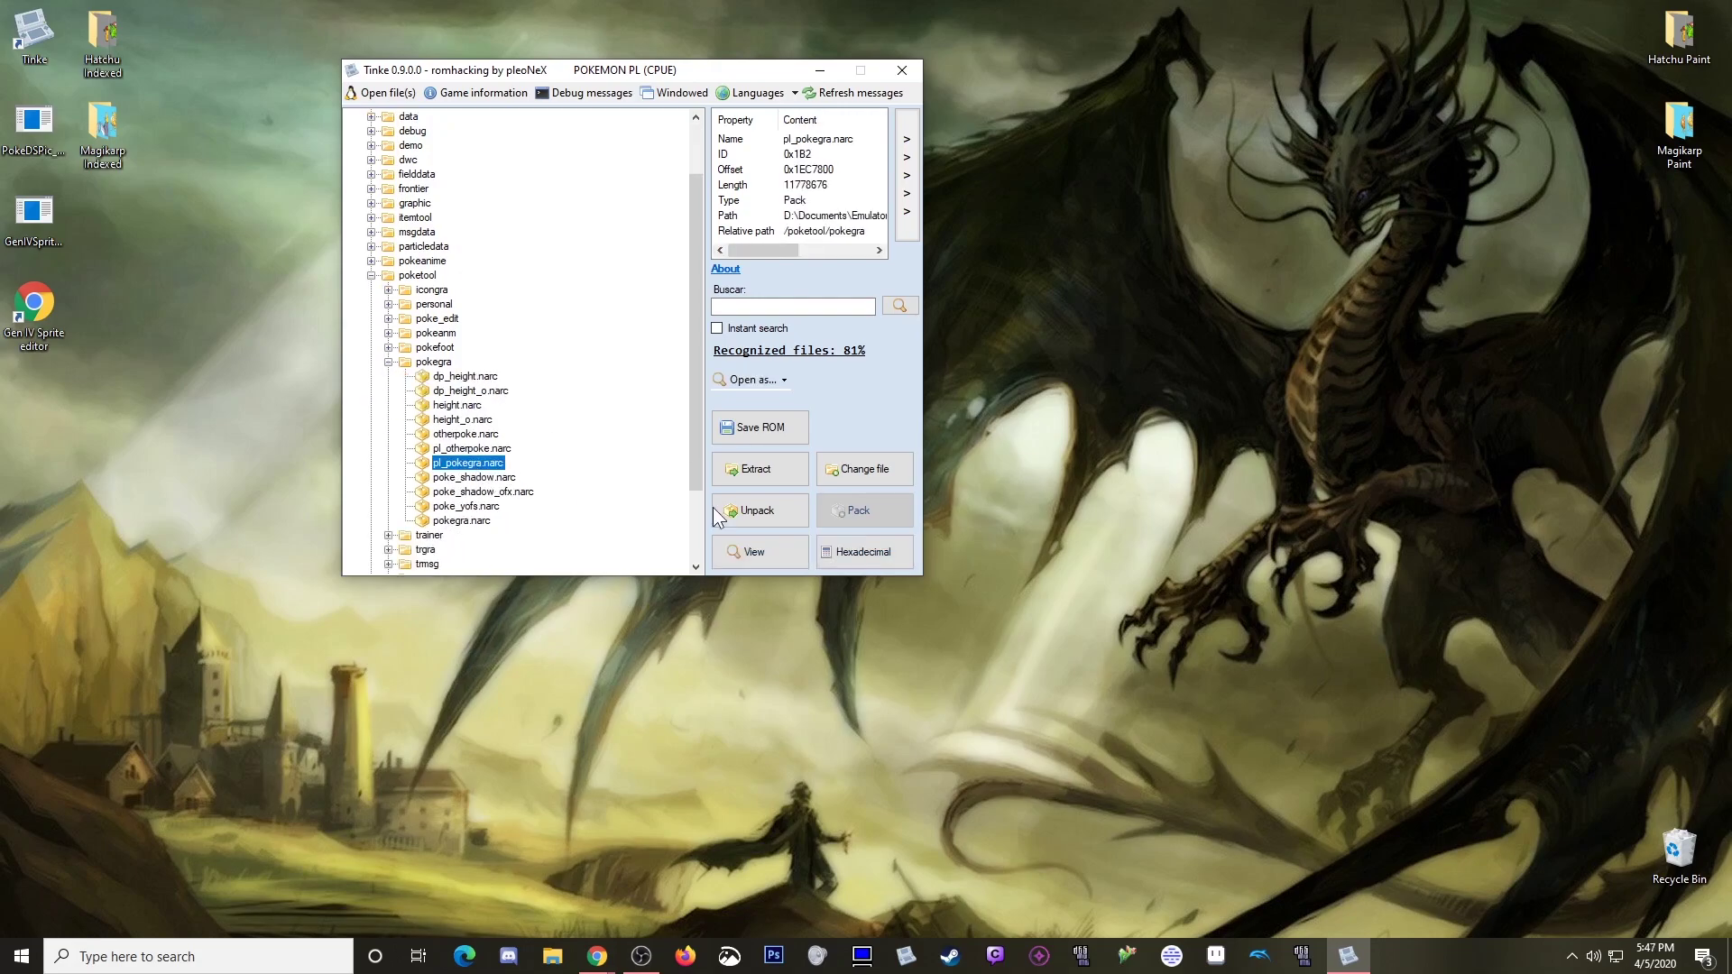
left_click(754, 473)
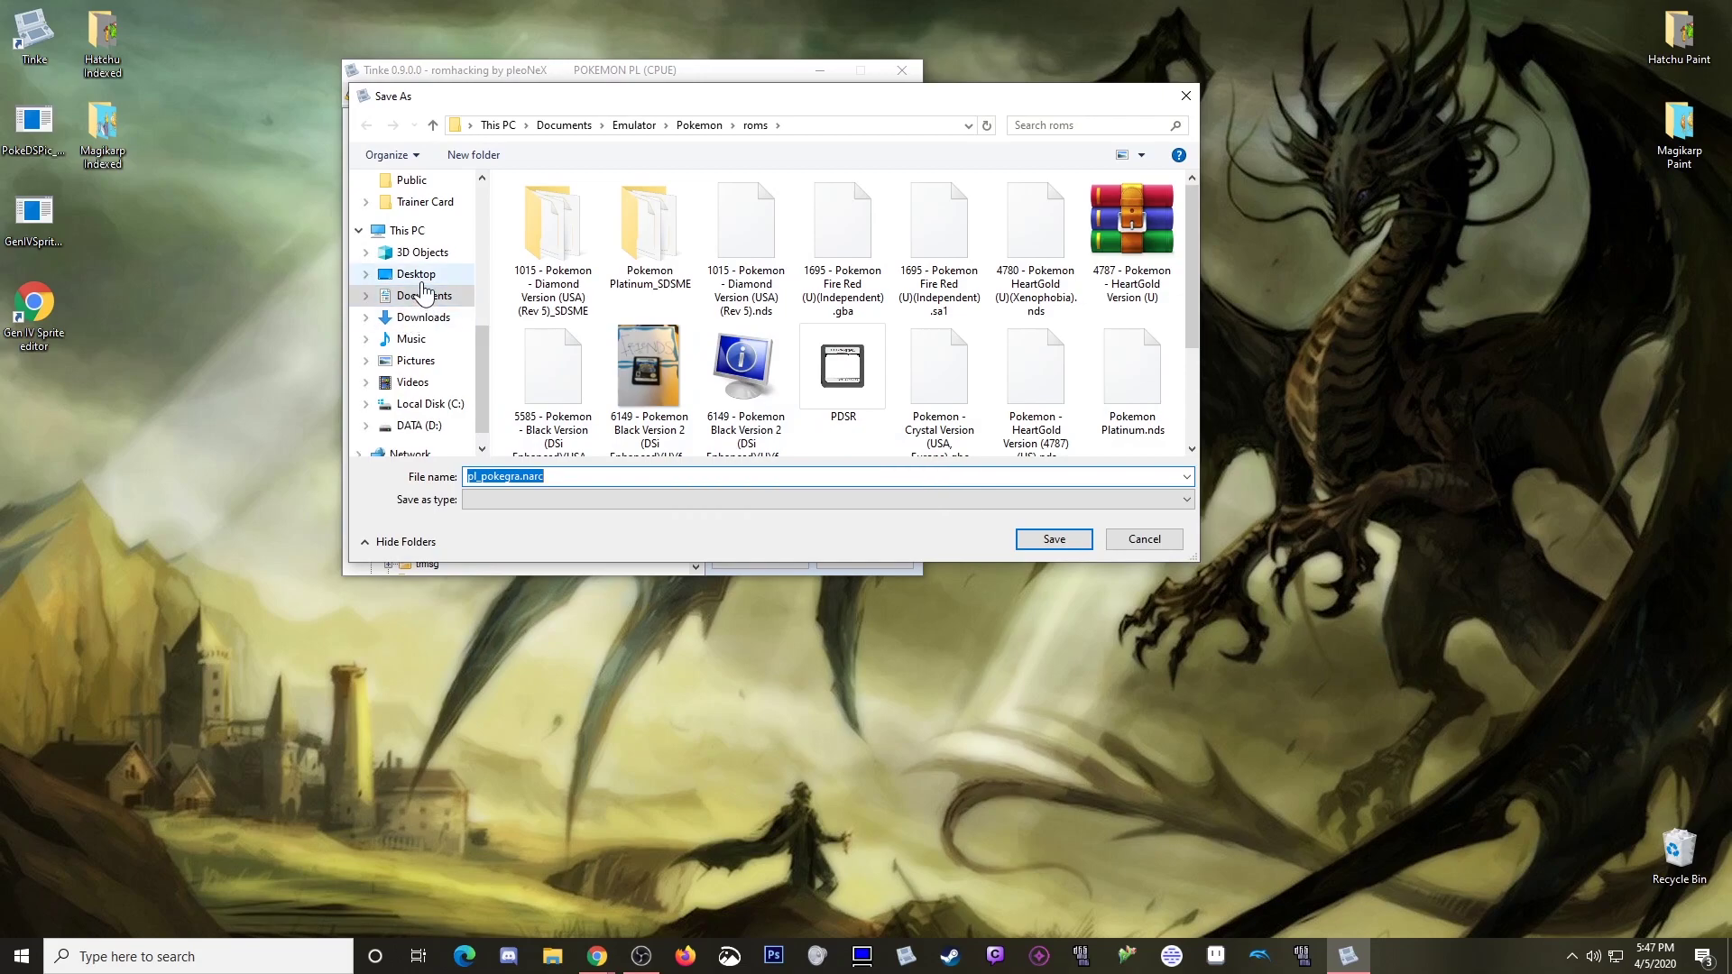
left_click(420, 279)
left_click(1029, 535)
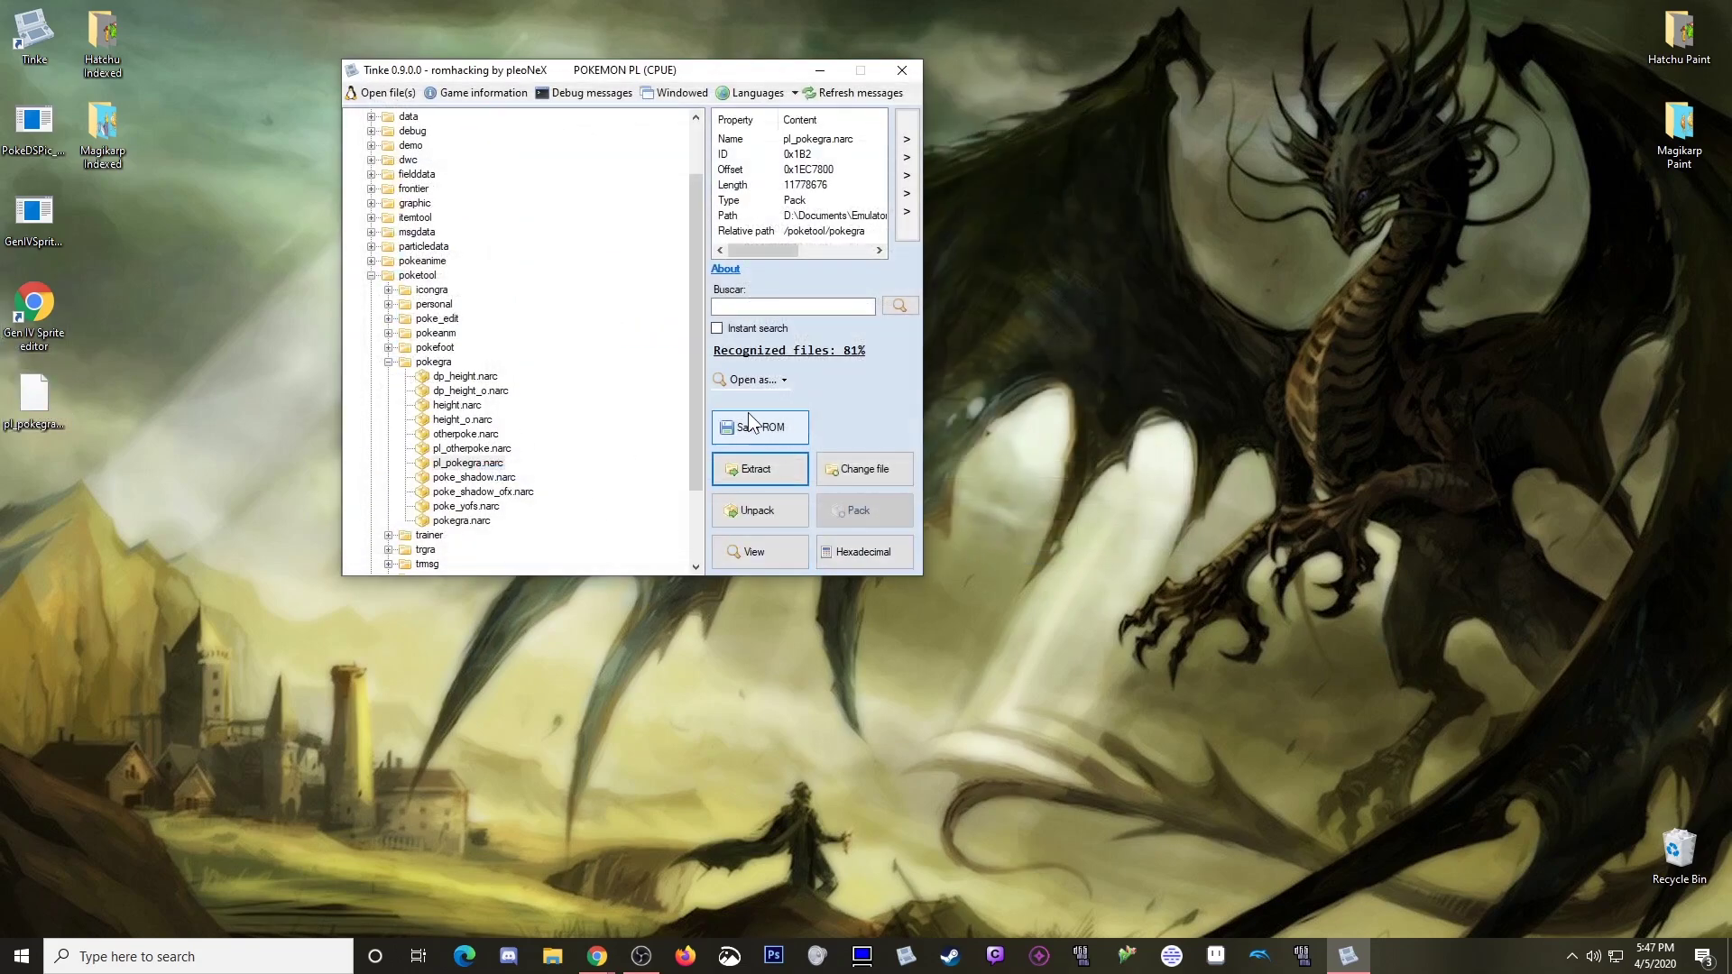
left_click(810, 74)
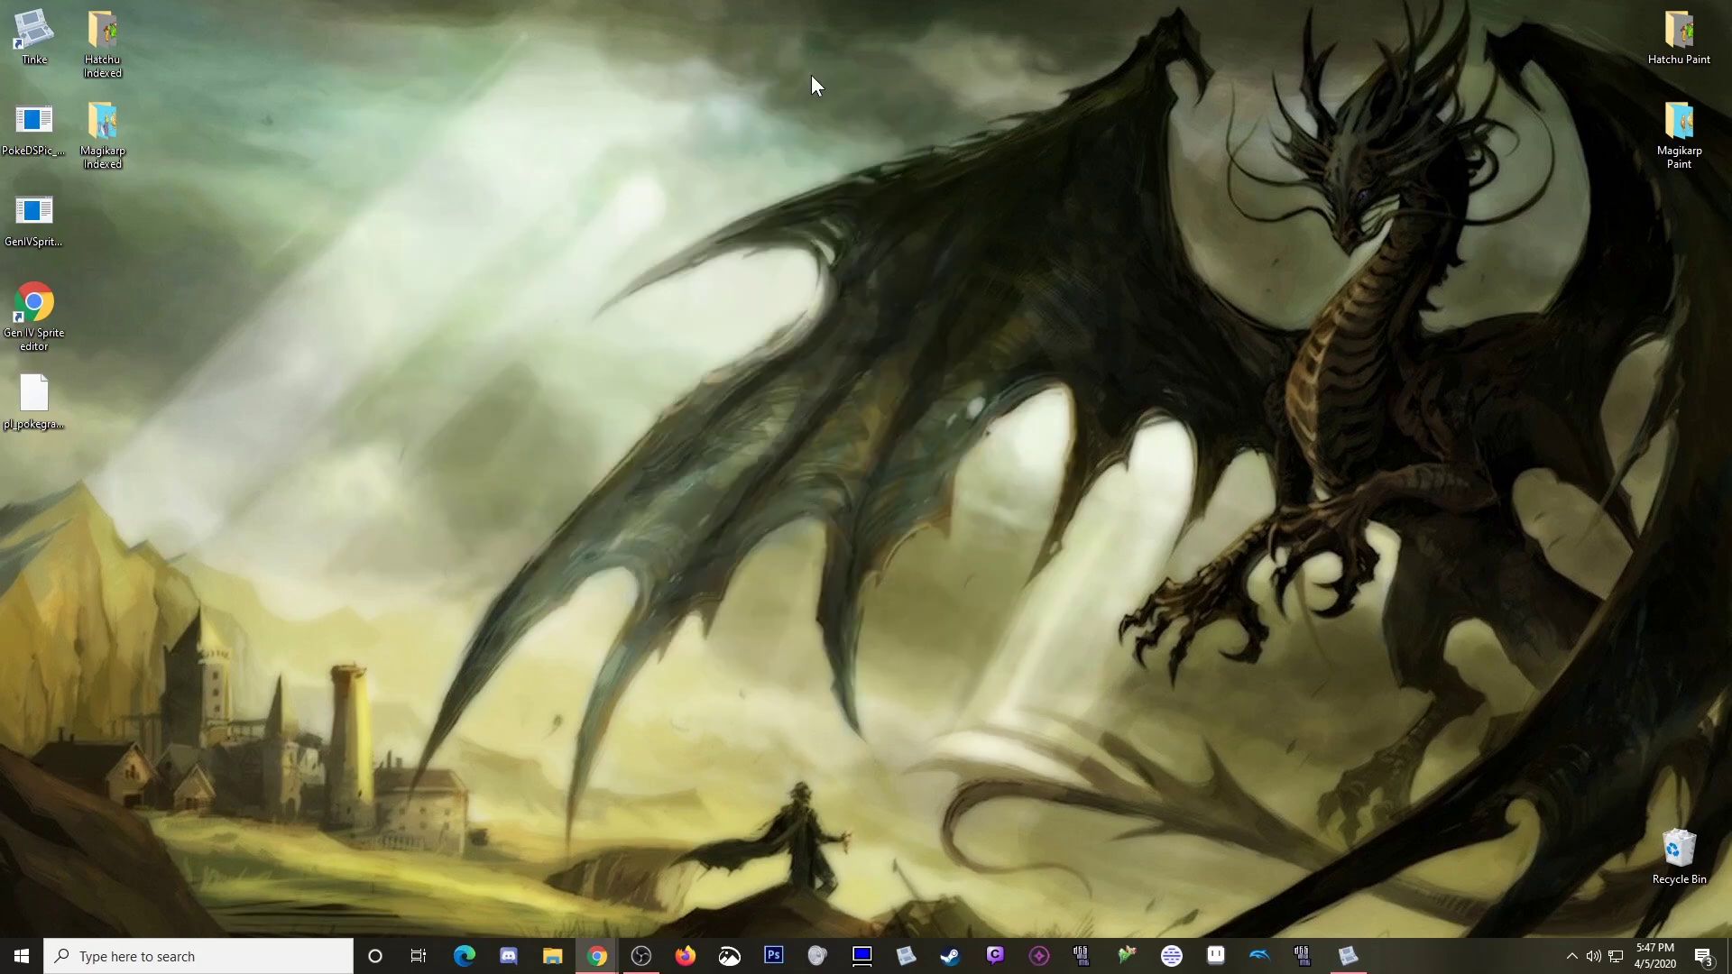
Step: Switch to Pokemon Ds/Pic Platinum and open pl_pokegra.narc from the Desktop
double_click(37, 130)
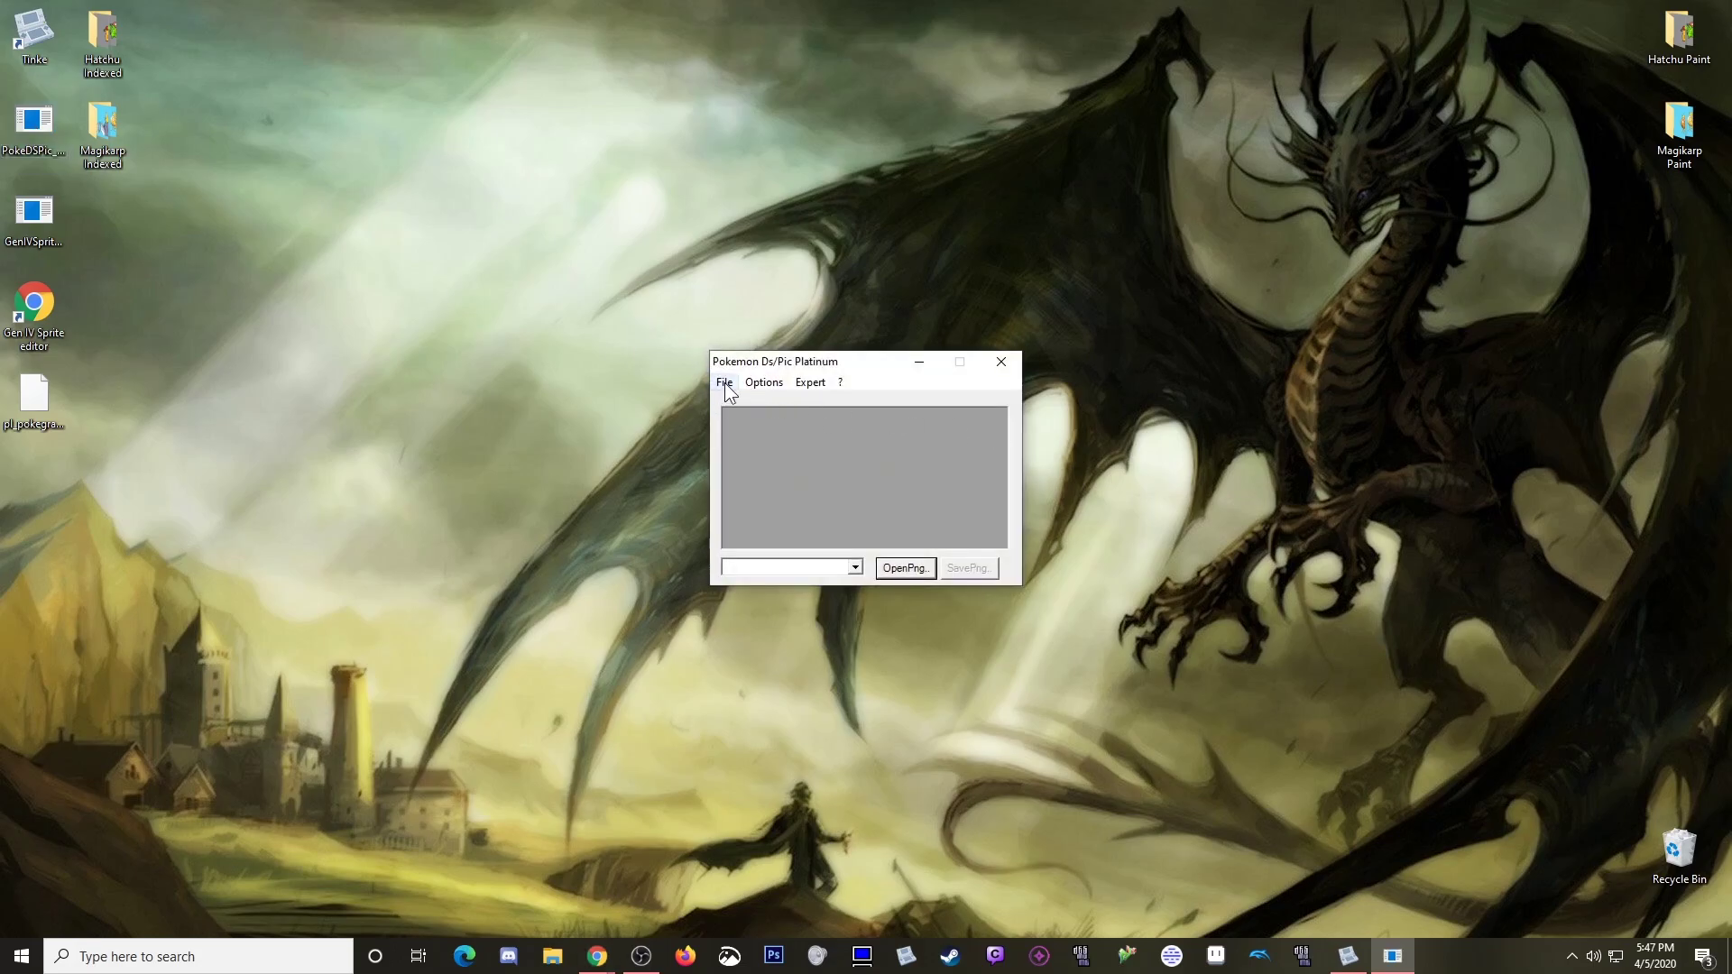
left_click(725, 386)
left_click(754, 403)
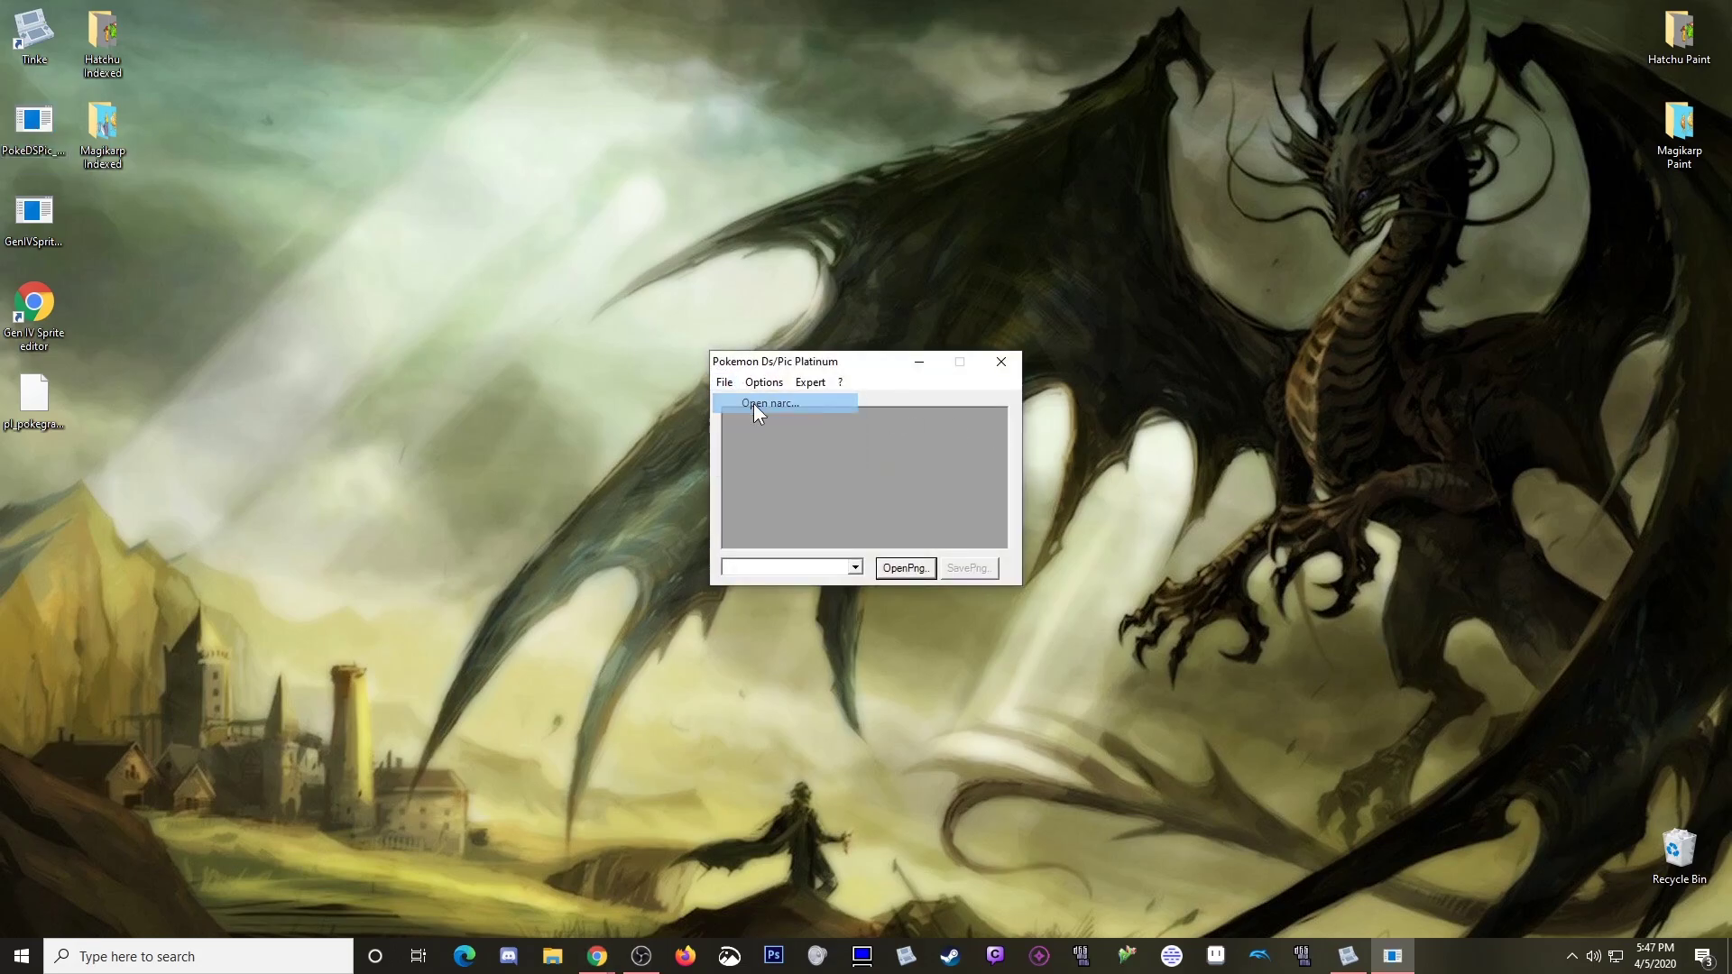
scroll(1004, 662, "down", 2)
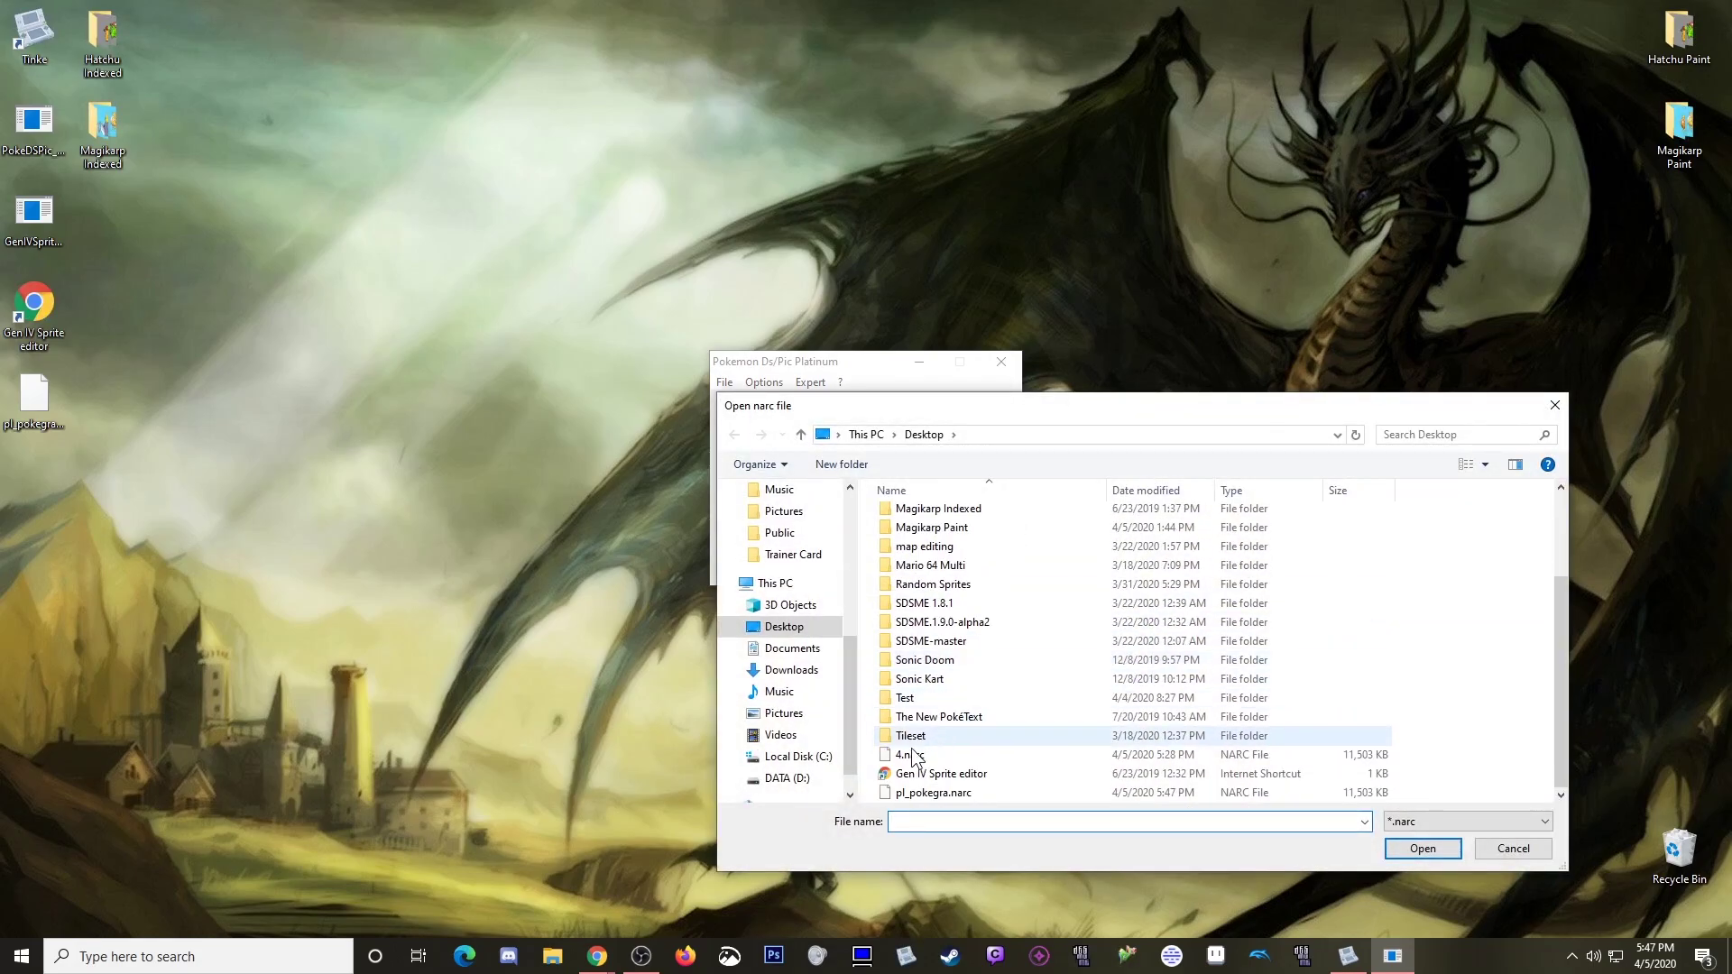
double_click(929, 794)
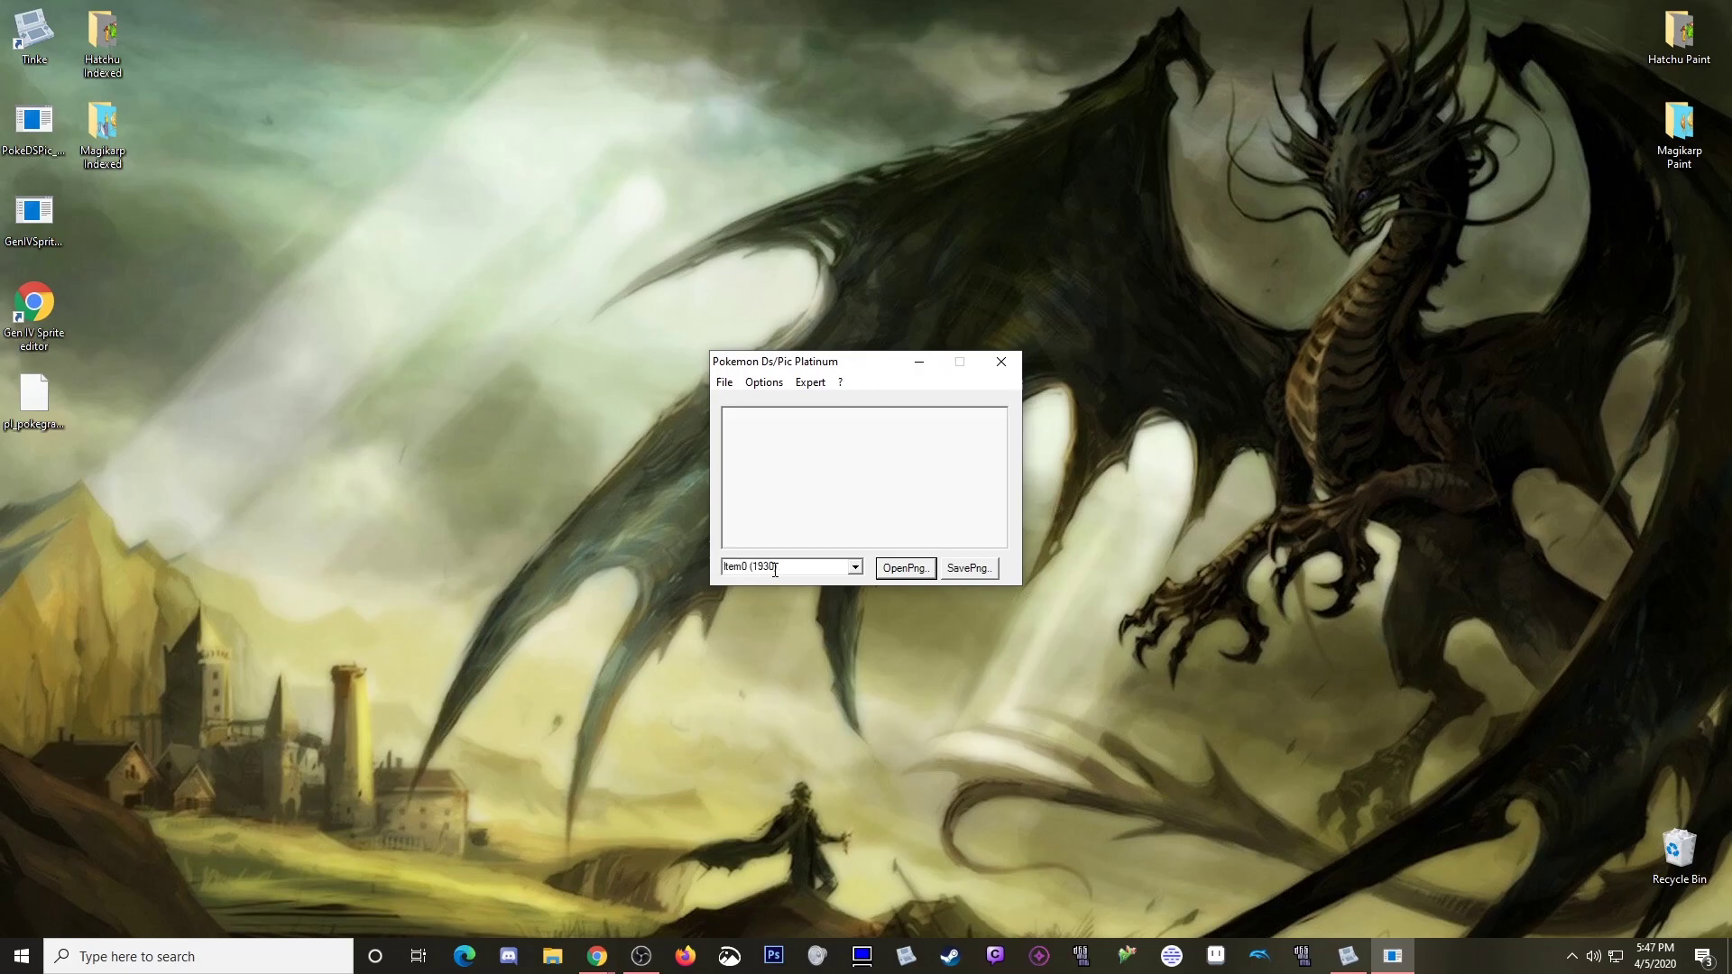
Step: Browse the Bulbasaur back, front and shiny palette entries from Item0 through Item11
scroll(774, 569, "down", 1)
scroll(775, 568, "down", 1)
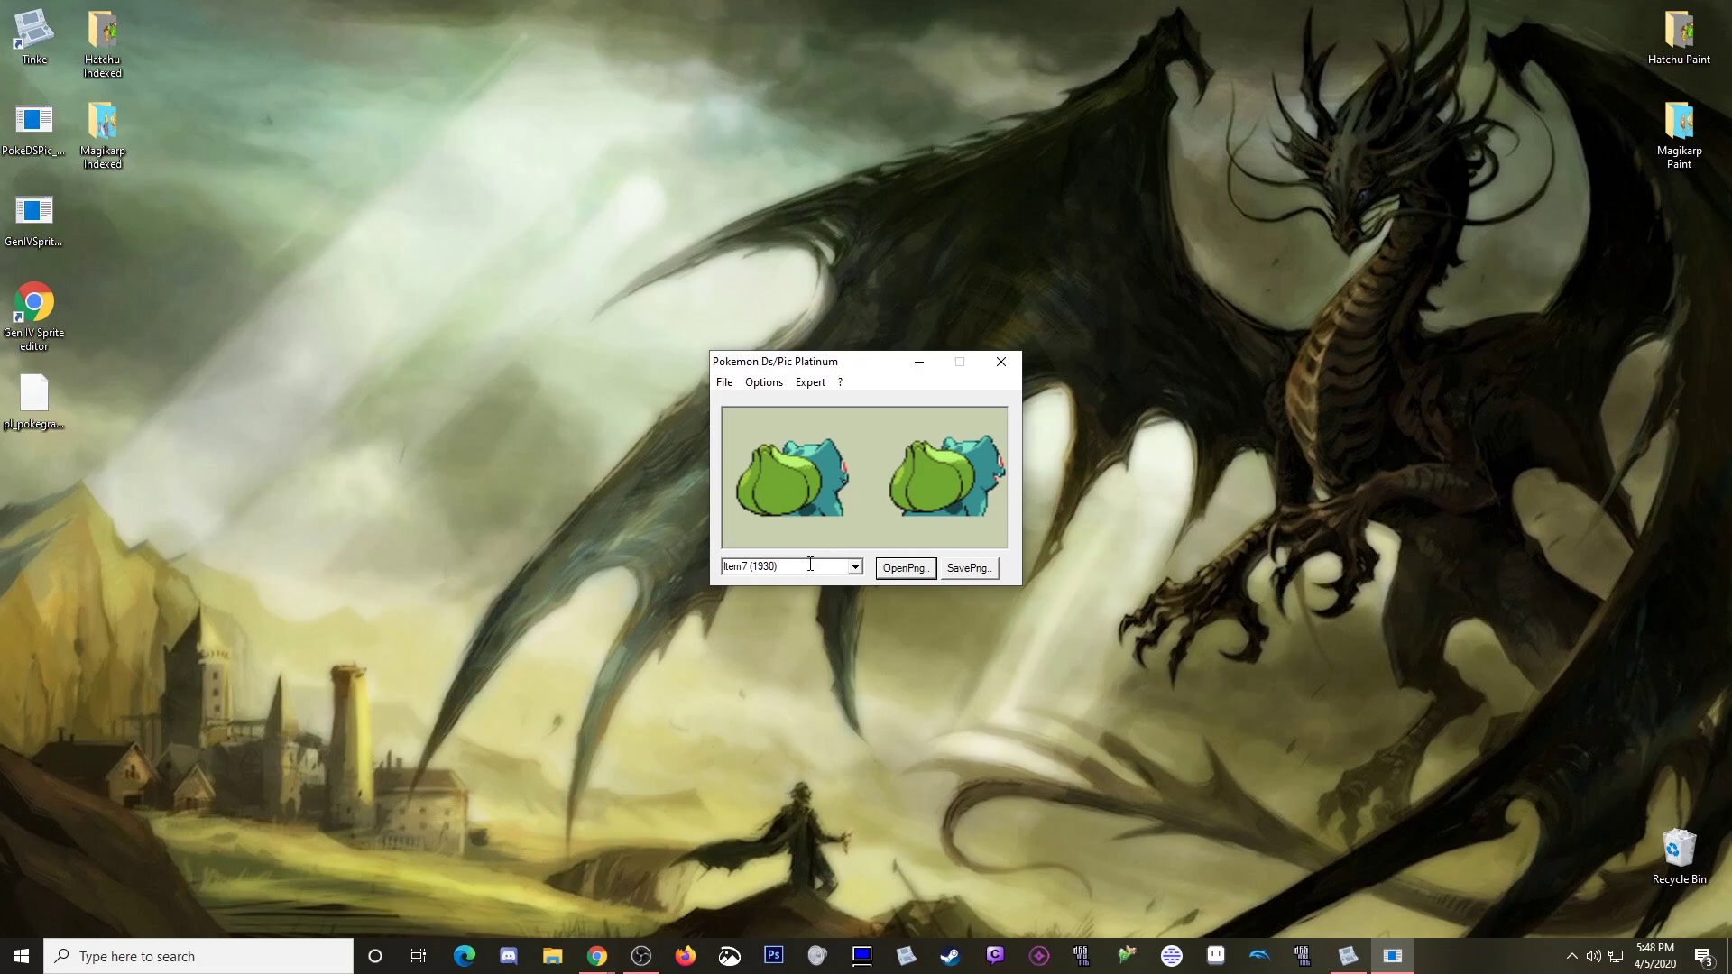
scroll(806, 566, "down", 1)
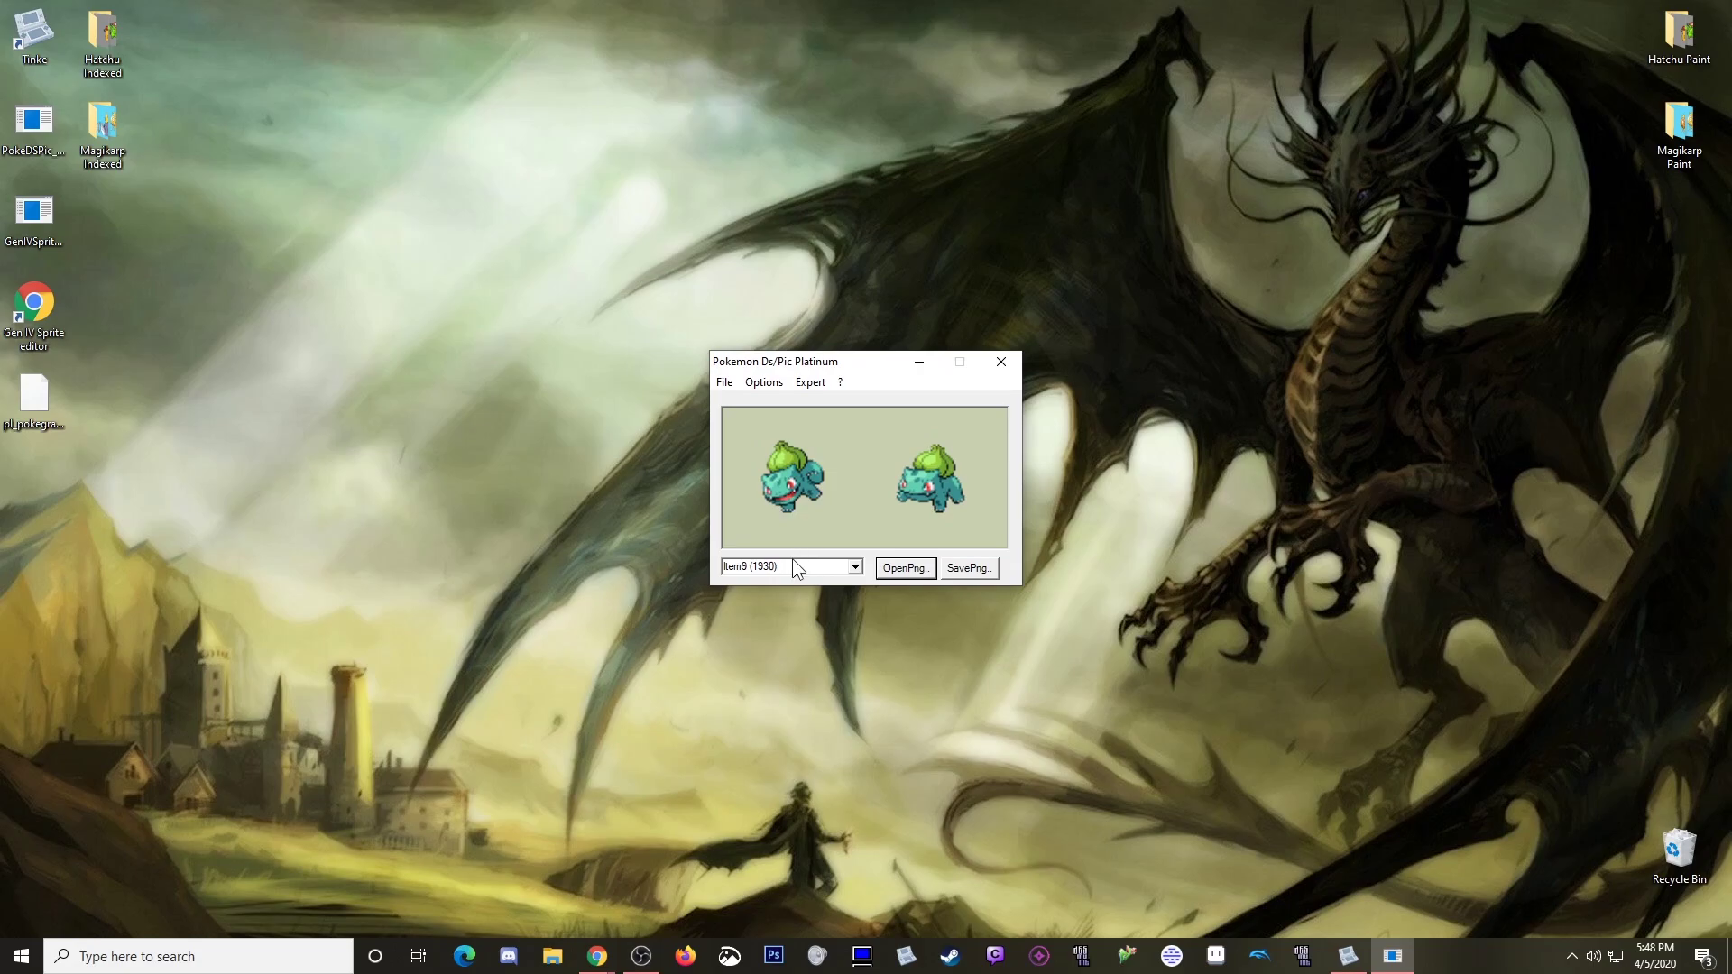
scroll(790, 567, "down", 1)
scroll(794, 565, "down", 1)
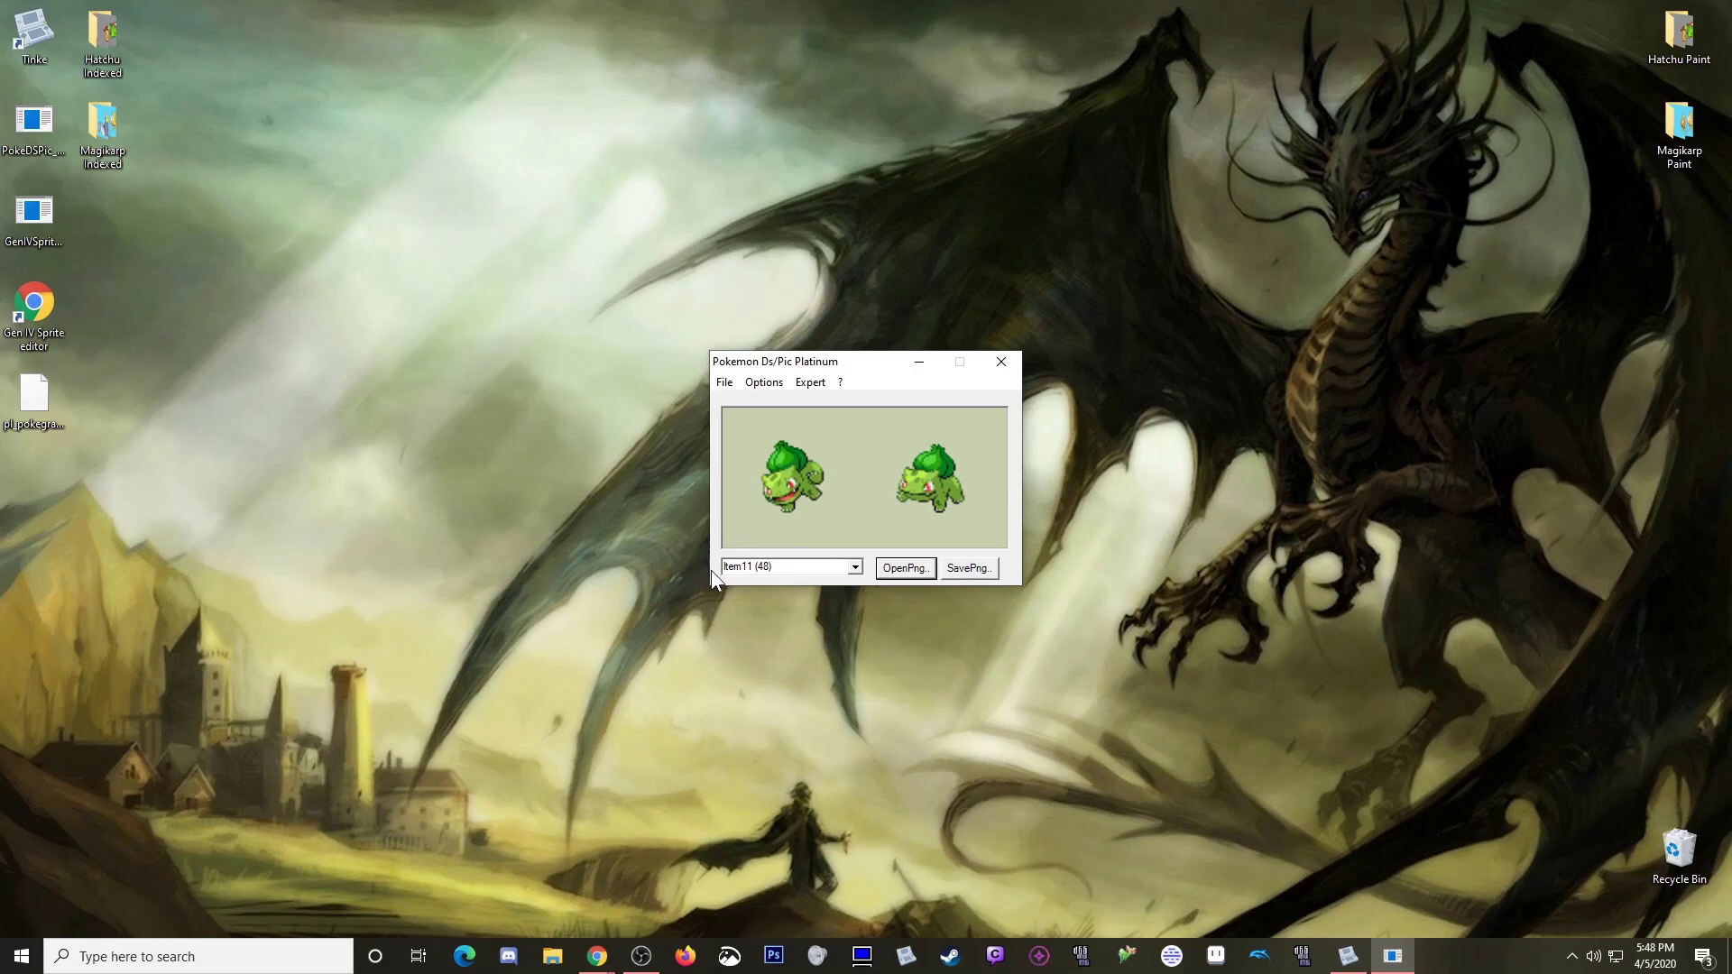
Step: Go back to the Item7 back sprite and view it with the Item11 shiny palette
left_click(857, 565)
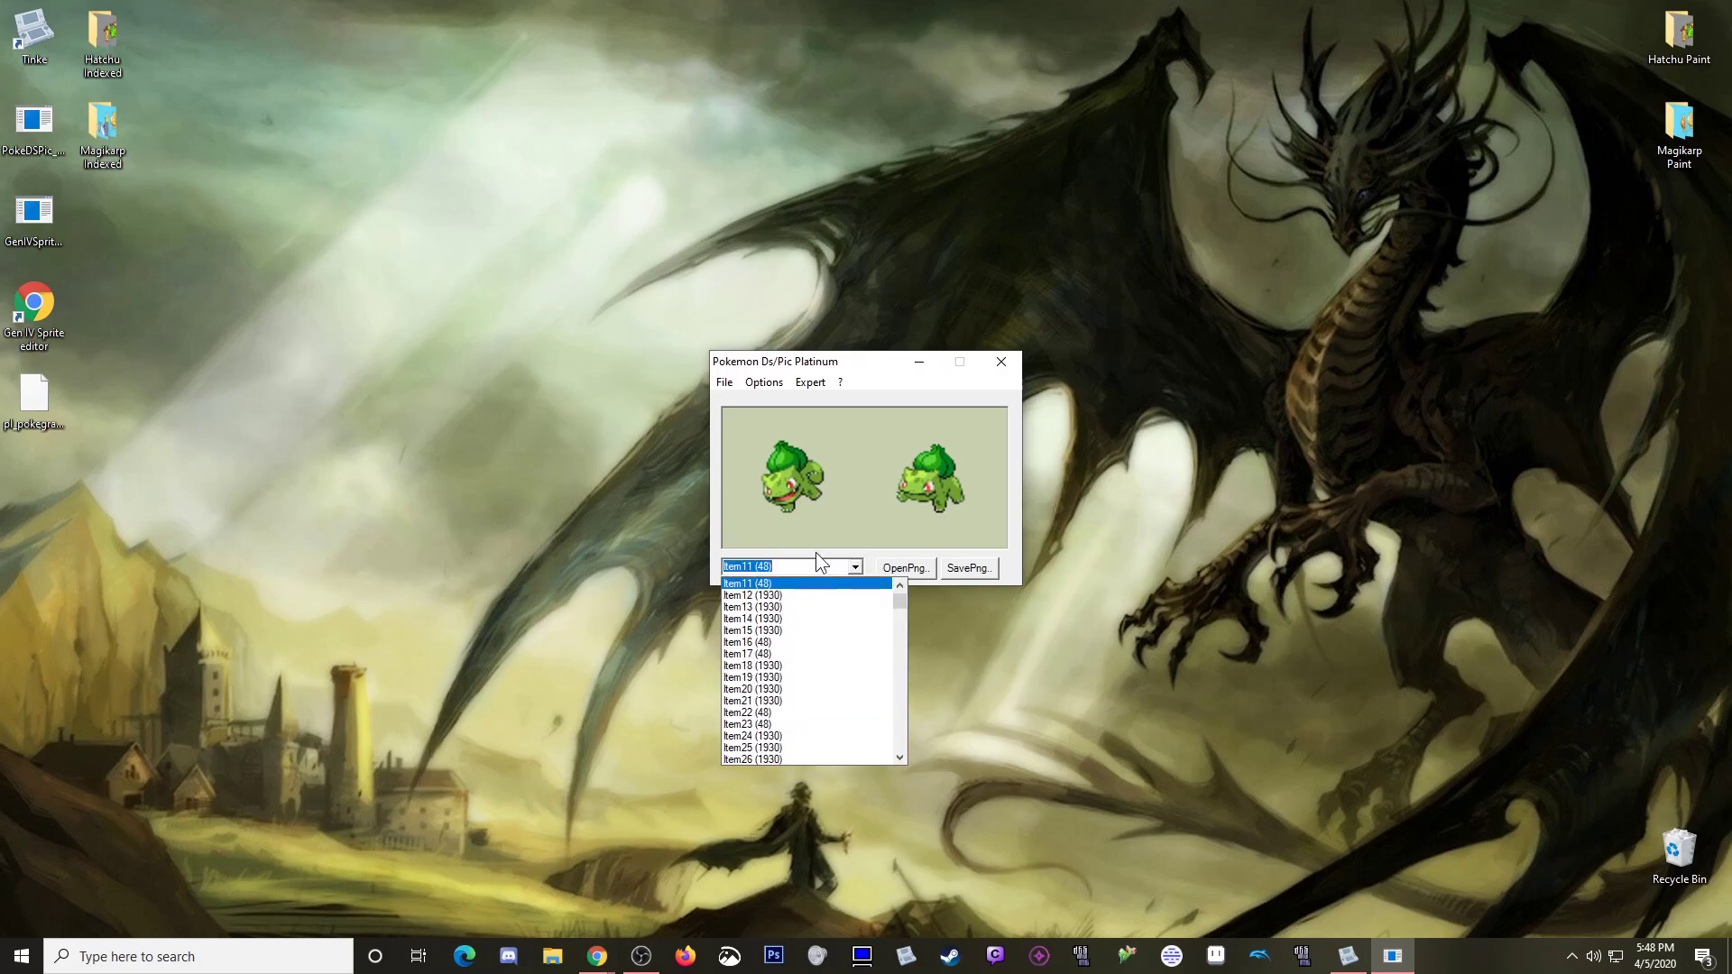
left_click(816, 560)
key("Down")
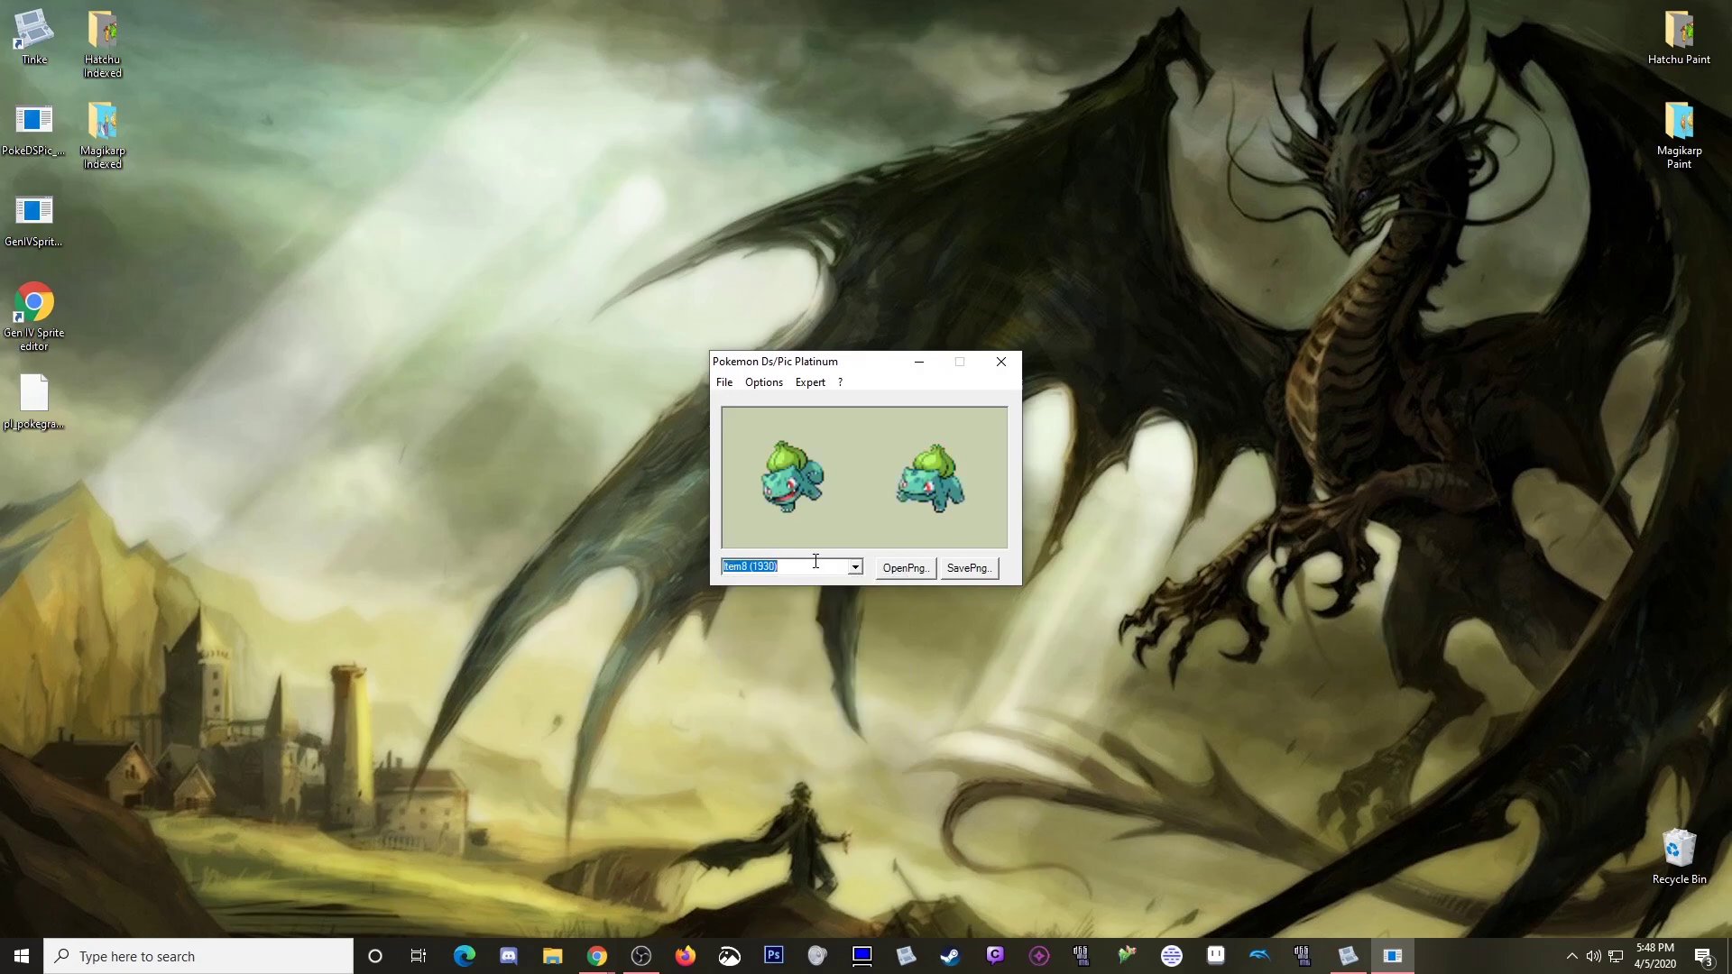
key("Down")
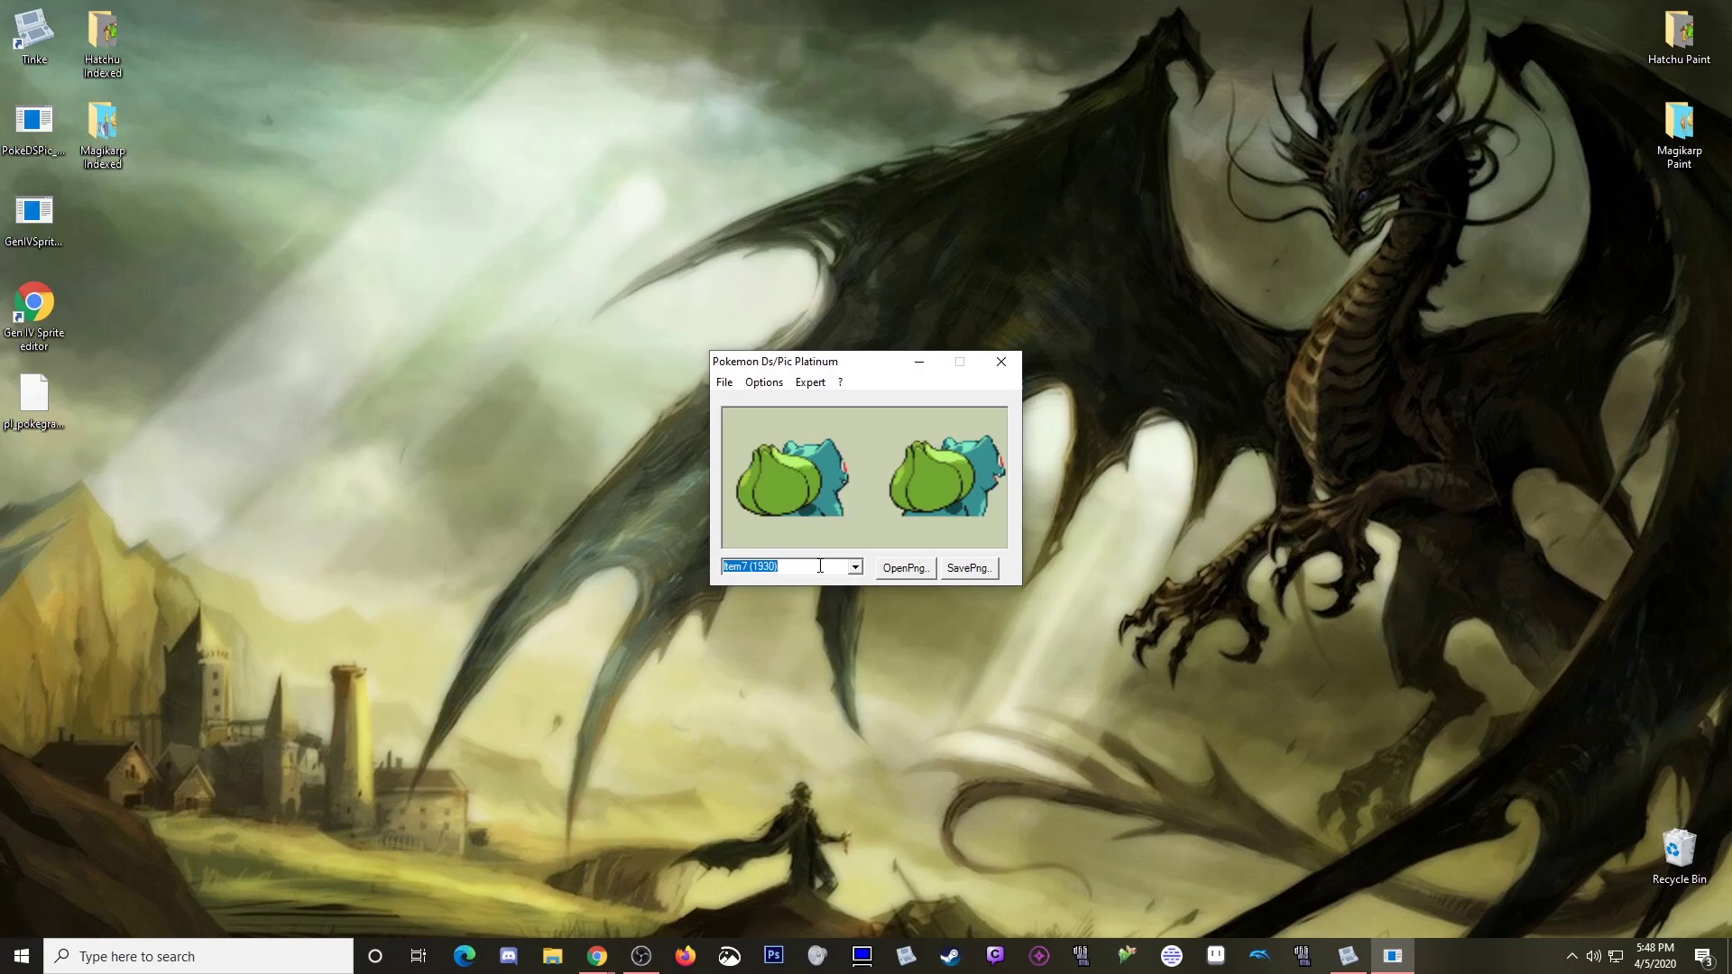
left_click(855, 567)
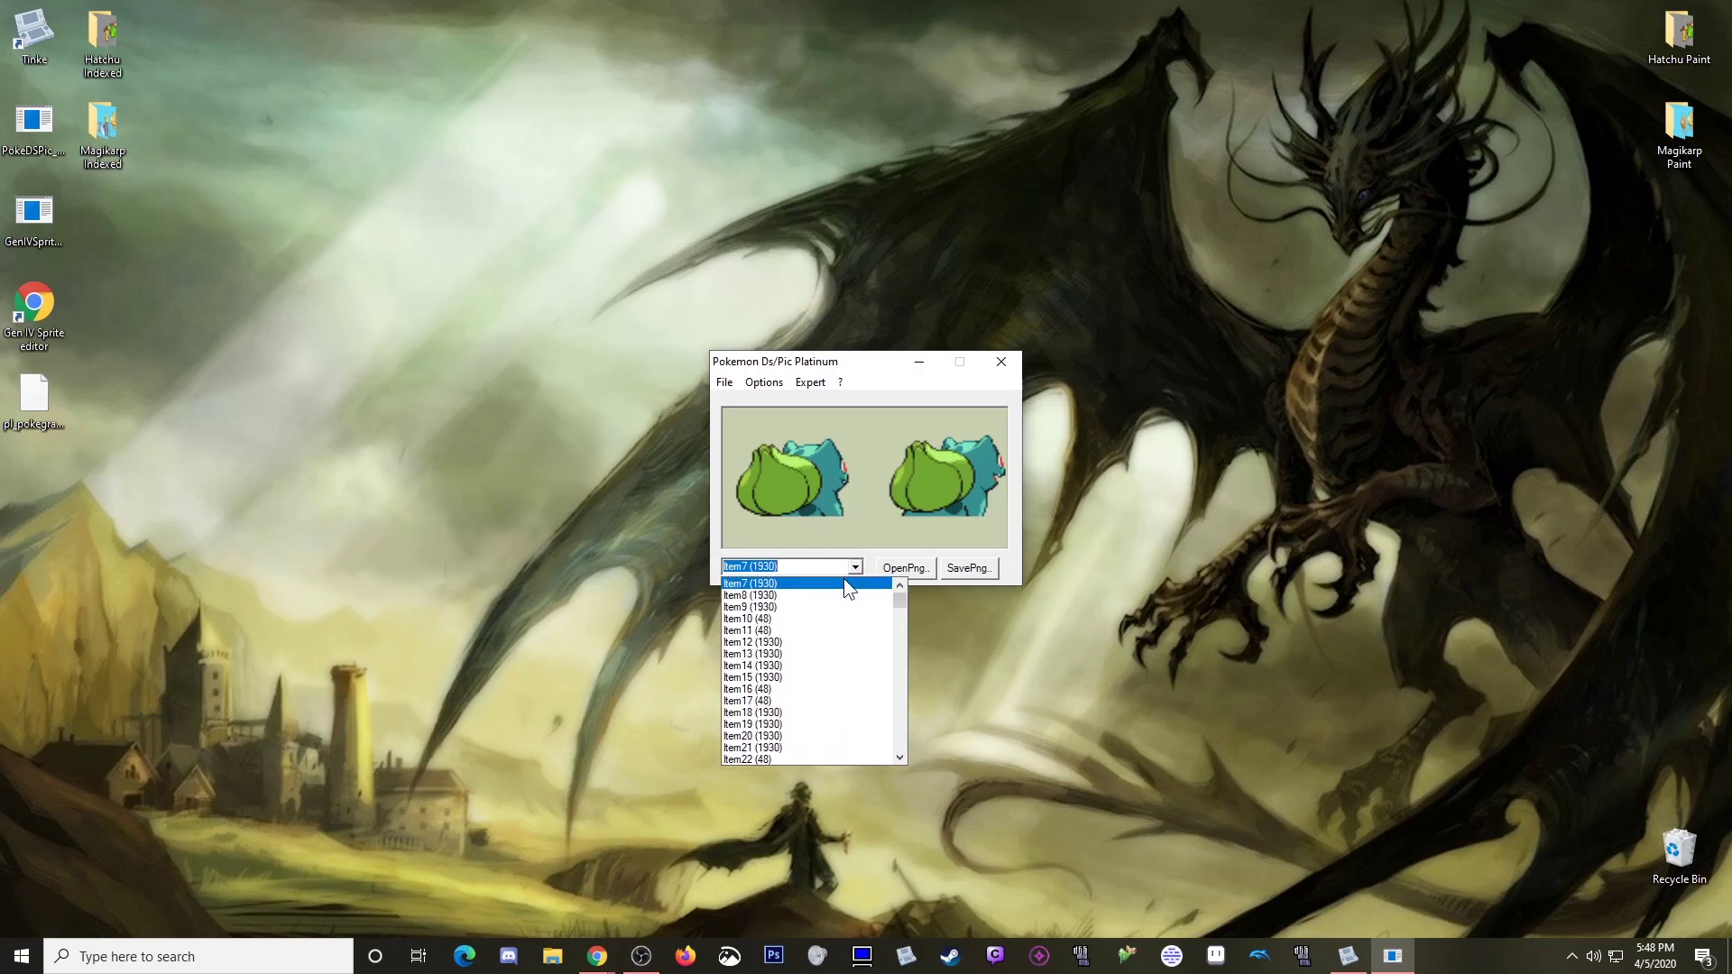
left_click(763, 631)
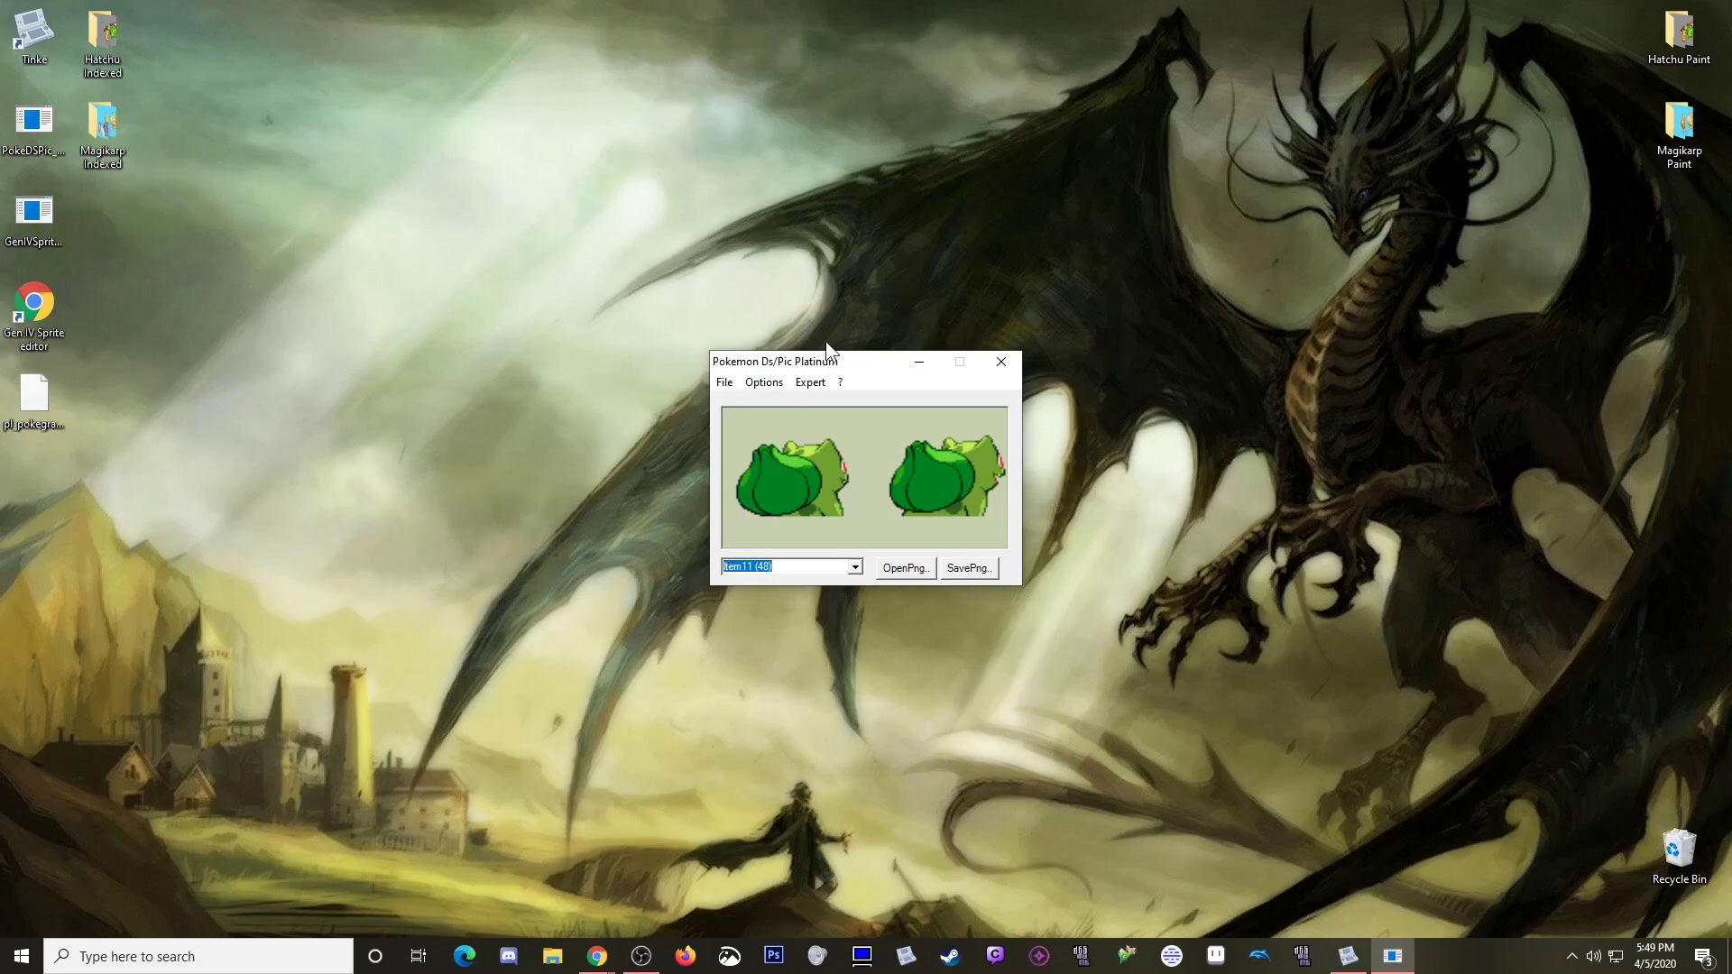
Step: Move the Ds/Pic window aside and open pl_pokegra.narc from the Desktop in Gen IV Sprite Editor
left_click_drag(868, 360, 172, 557)
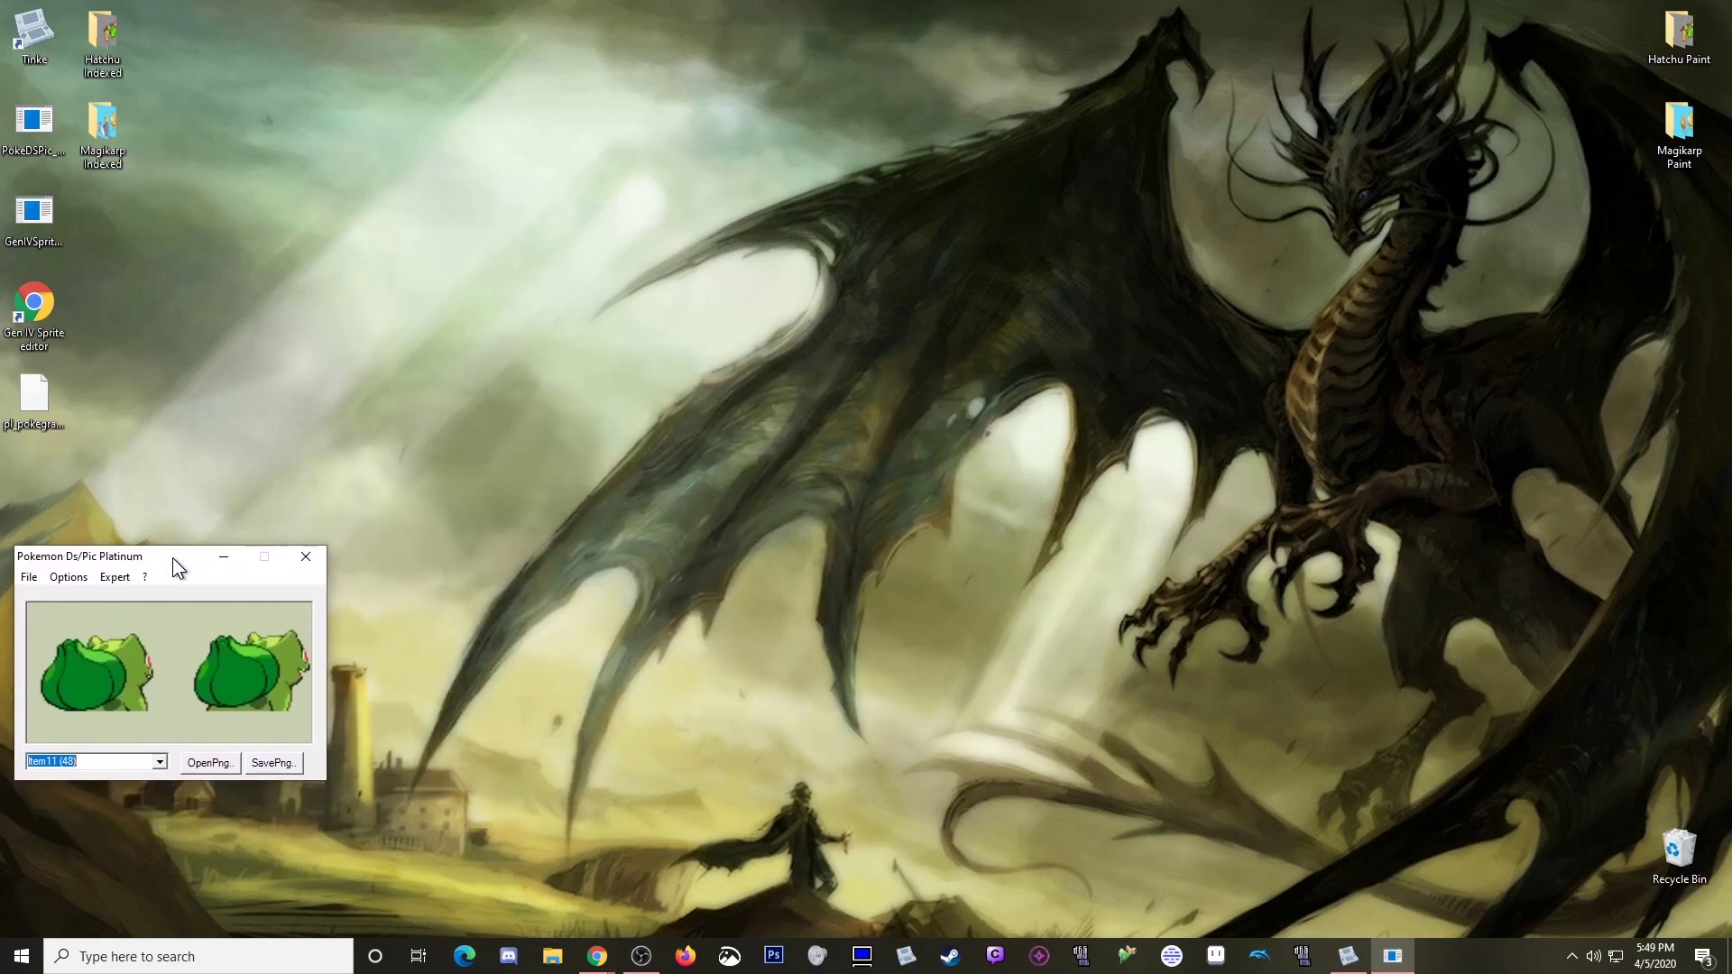
double_click(34, 219)
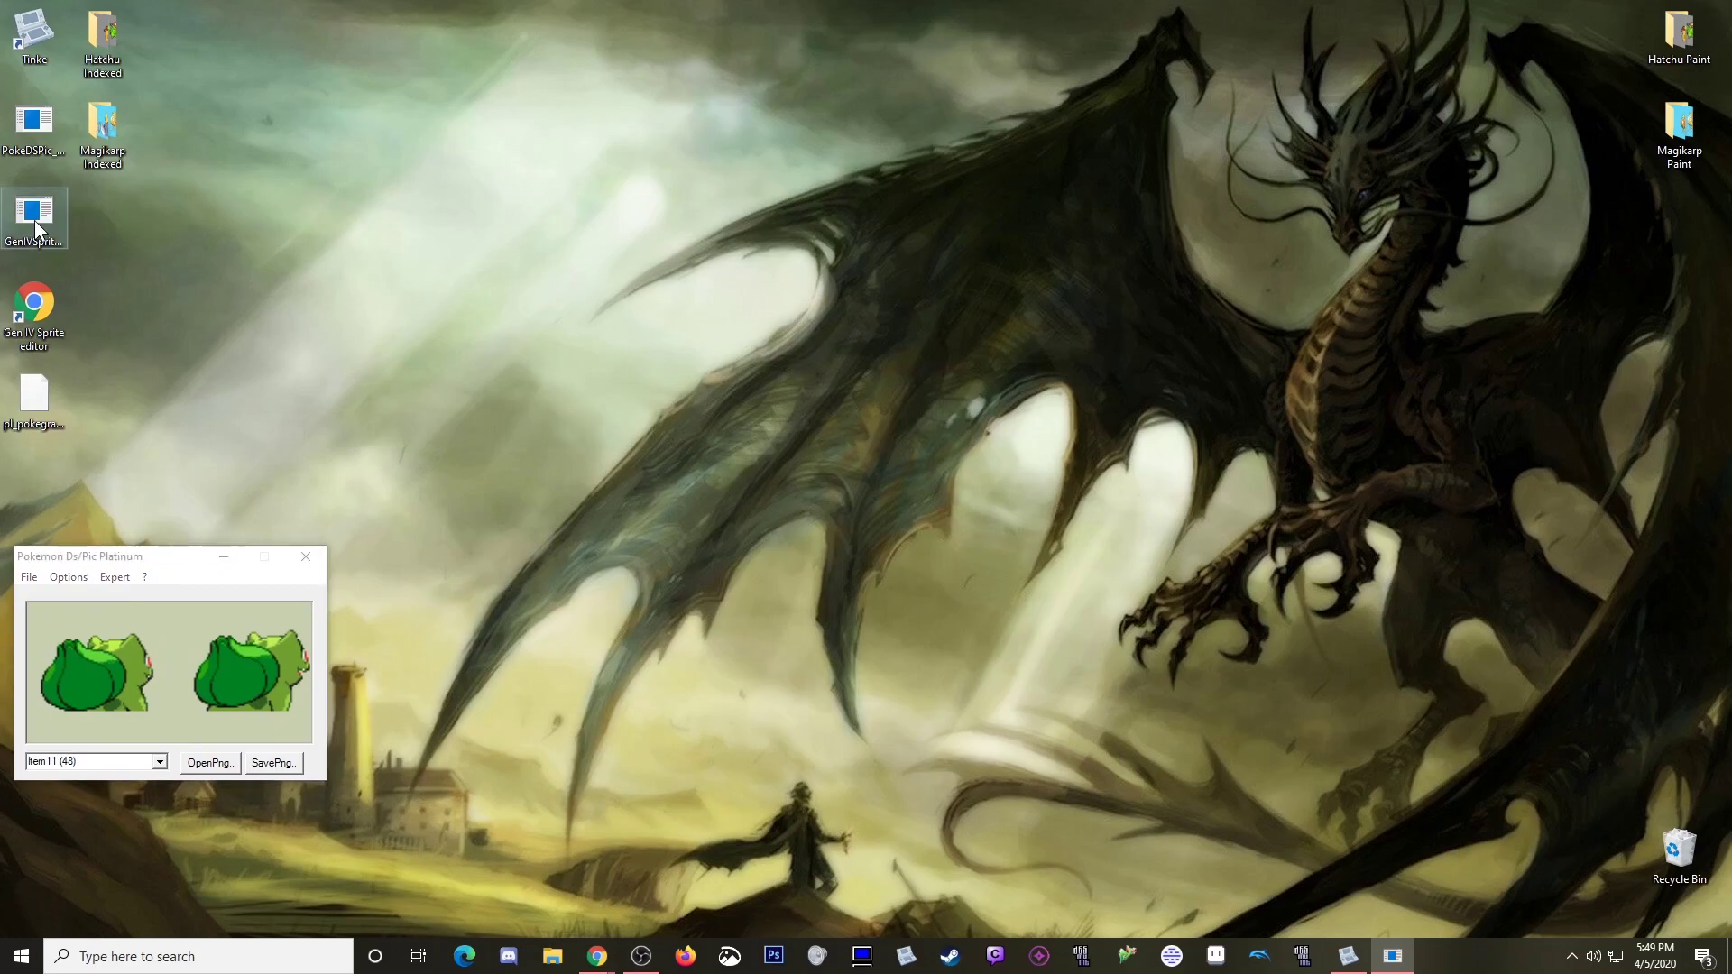
left_click_drag(301, 88, 773, 101)
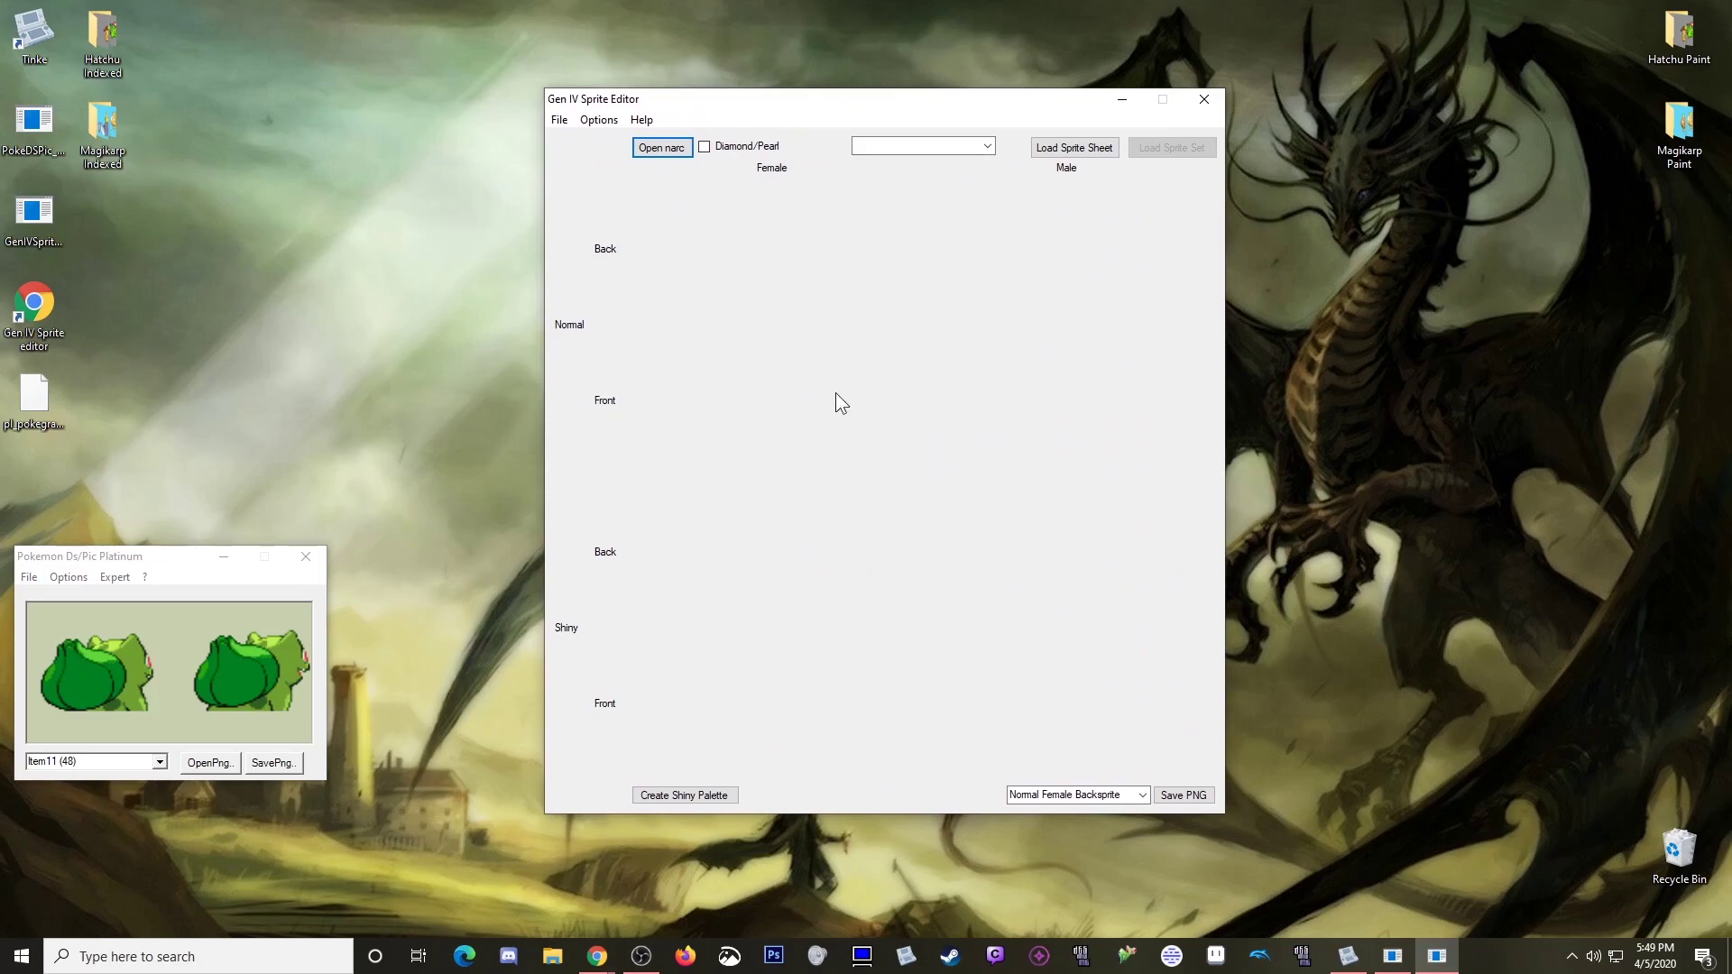
left_click(558, 121)
left_click(568, 141)
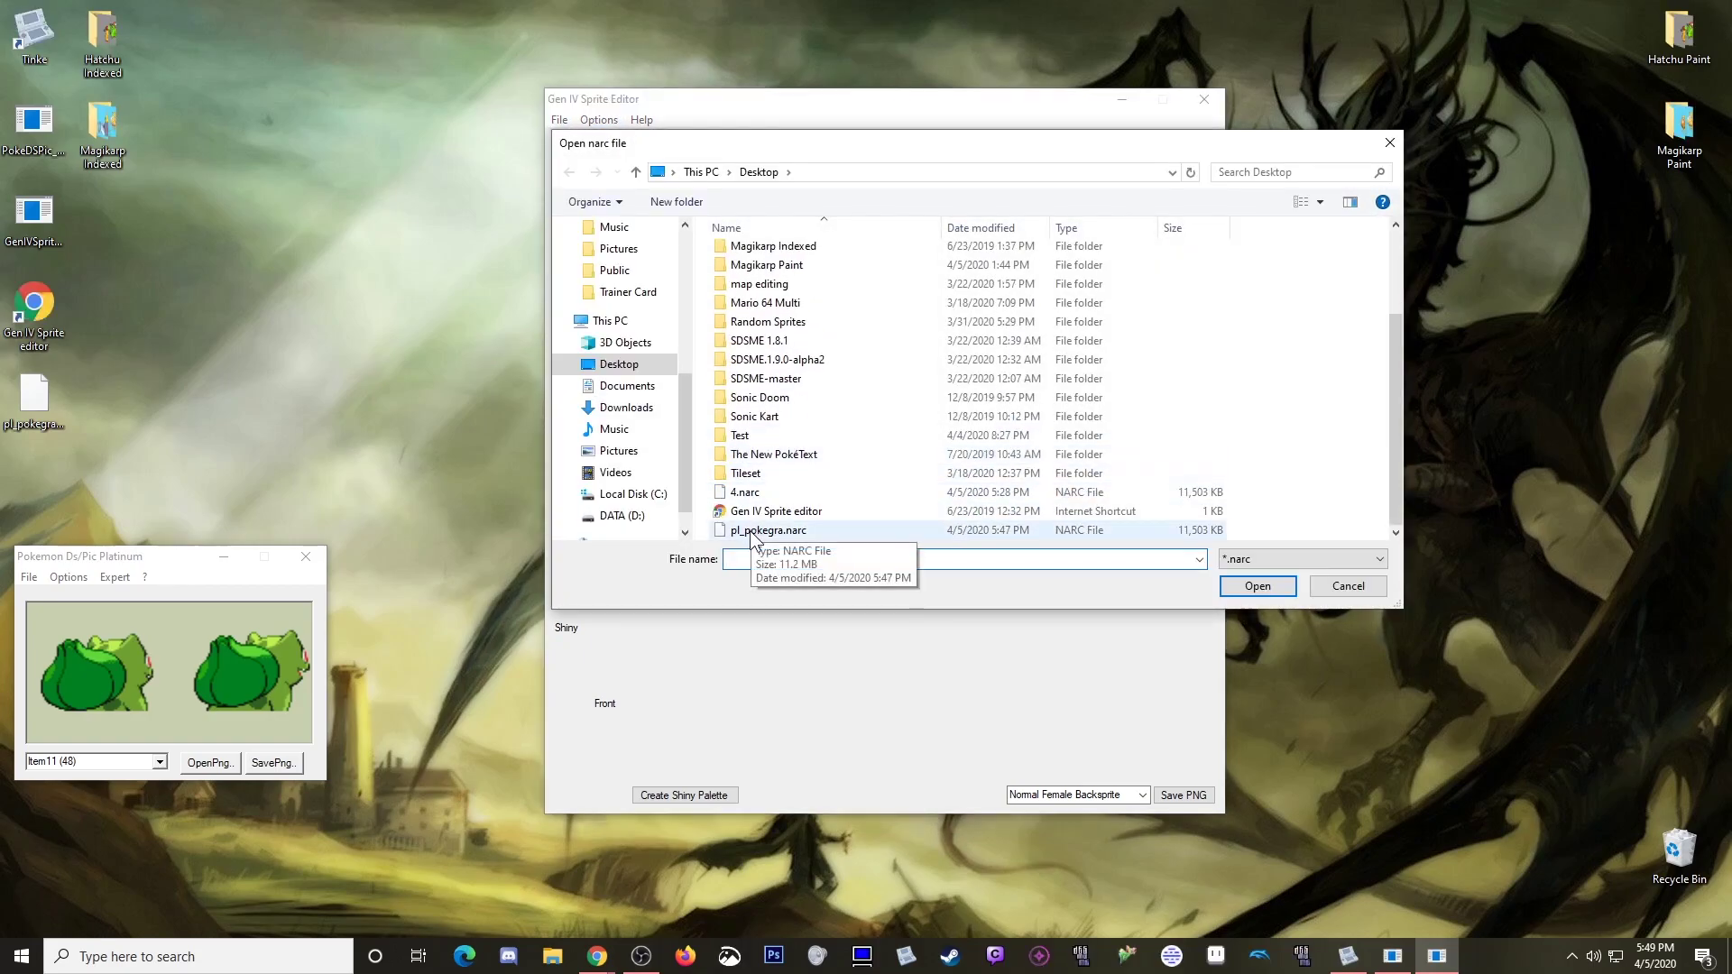
double_click(754, 532)
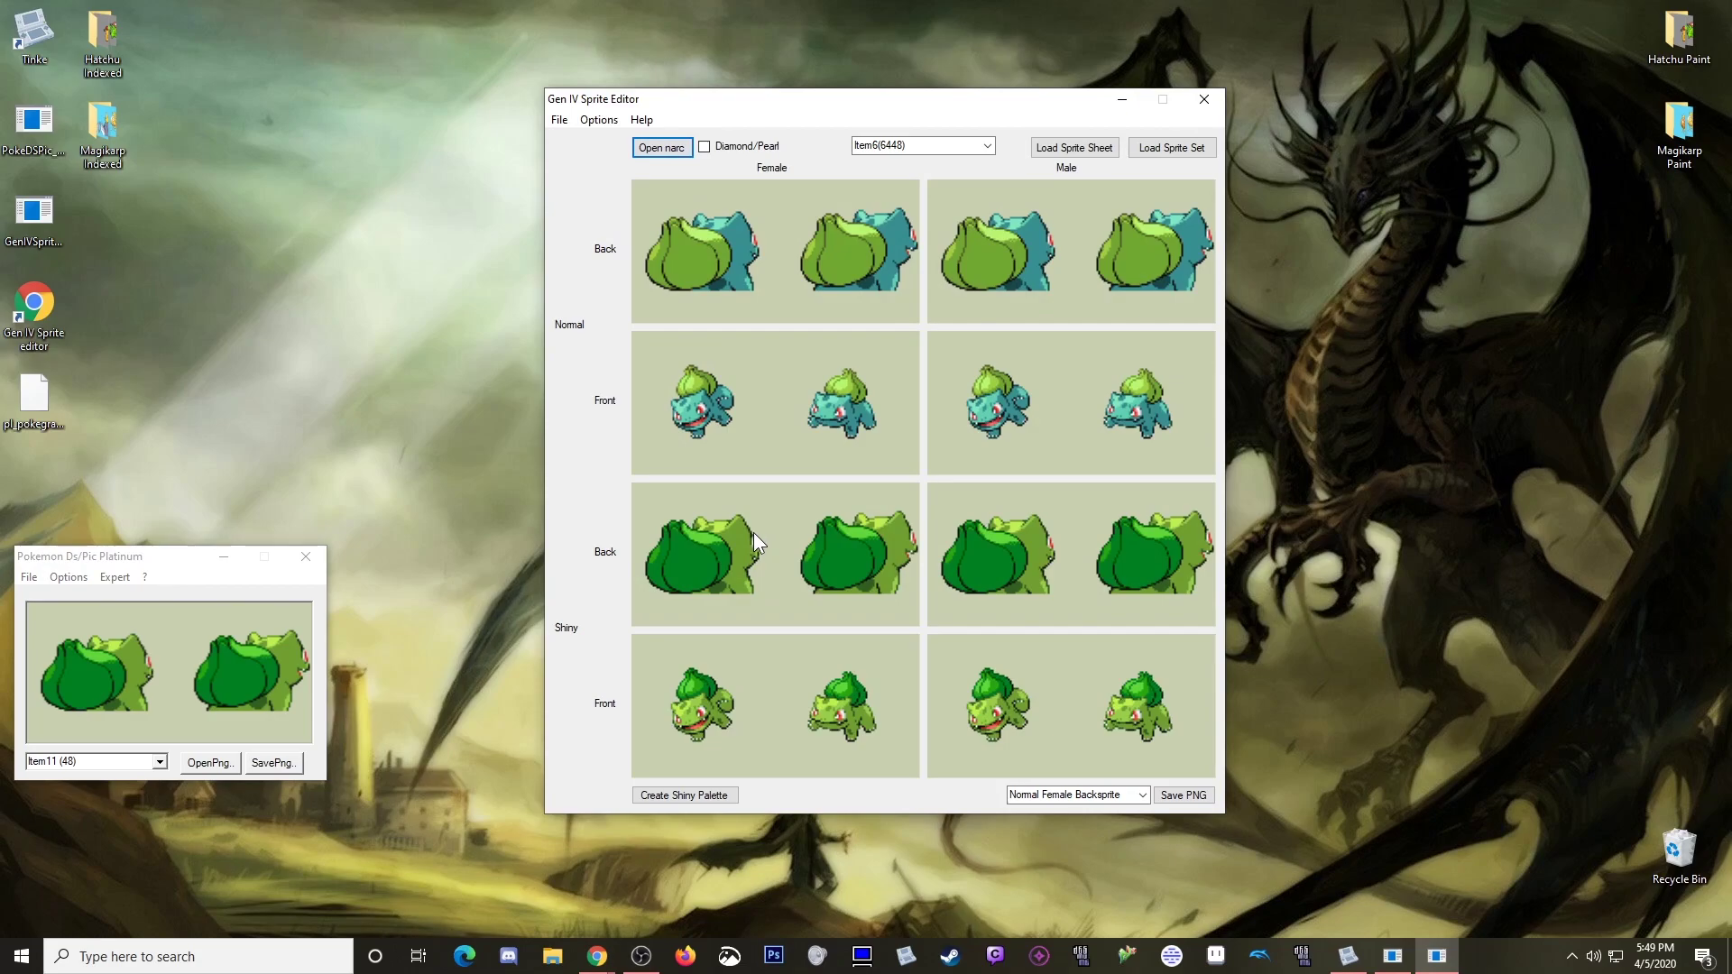
Step: Compare the Item6 sprite set in Gen IV Sprite Editor with the separate Item7 to Item9 sprites in Pokemon Ds/Pic Platinum
scroll(936, 149, "up", 6)
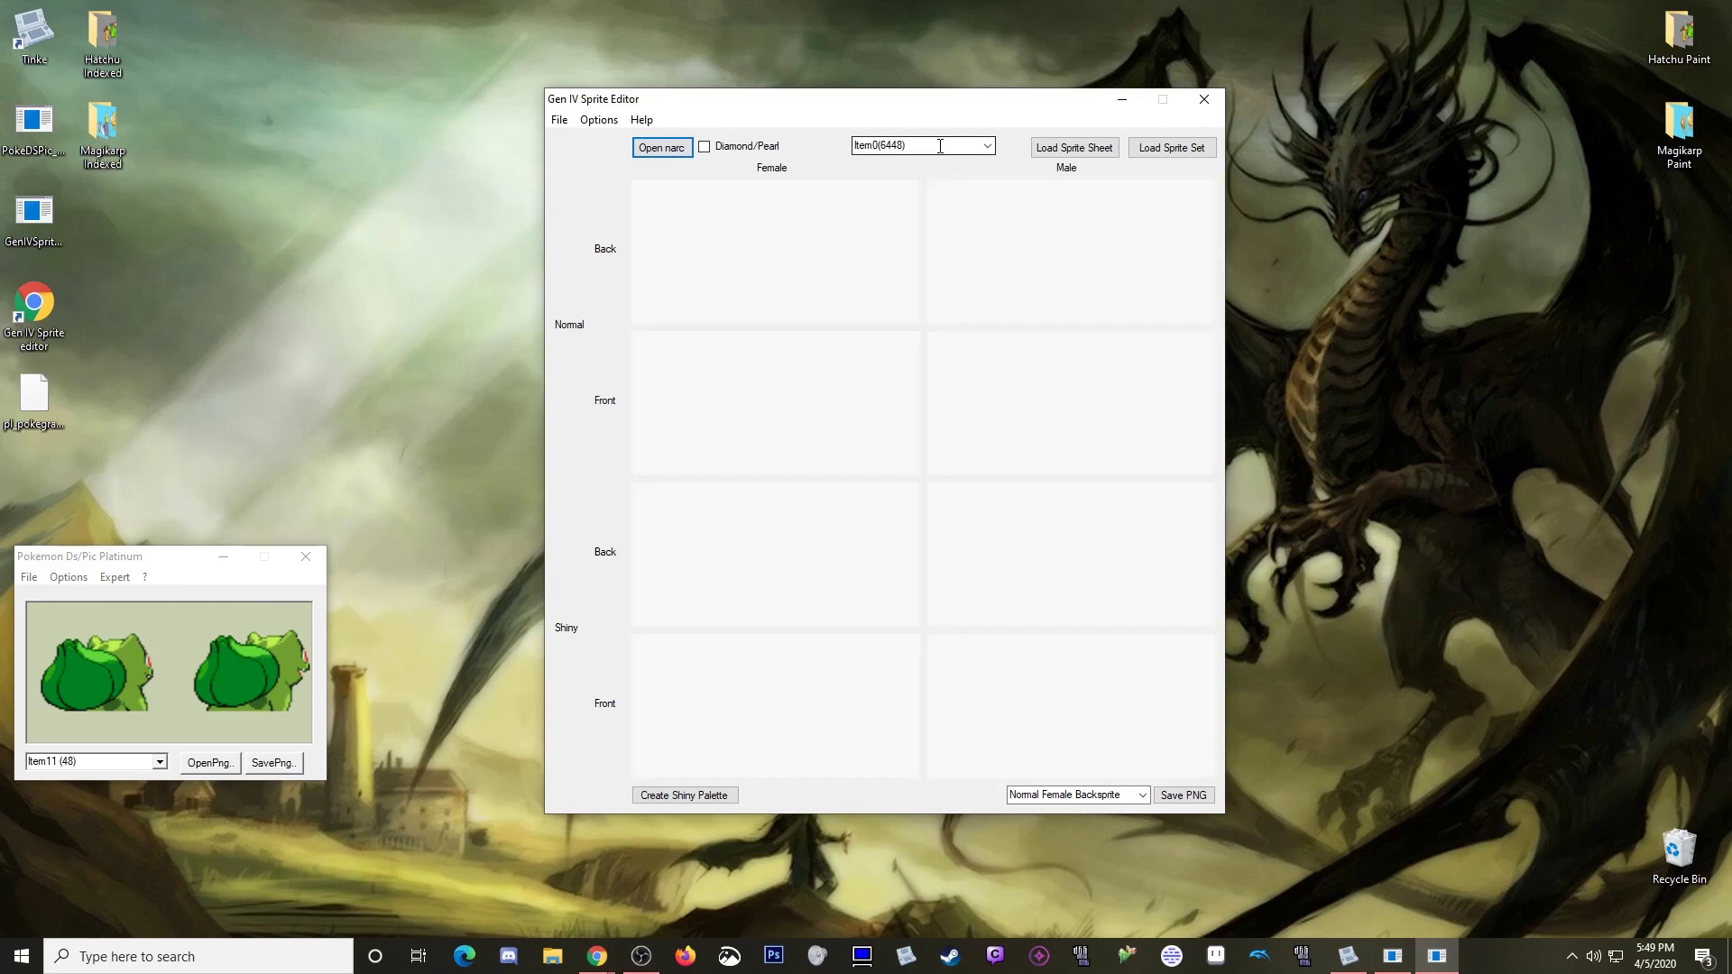
scroll(940, 145, "down", 6)
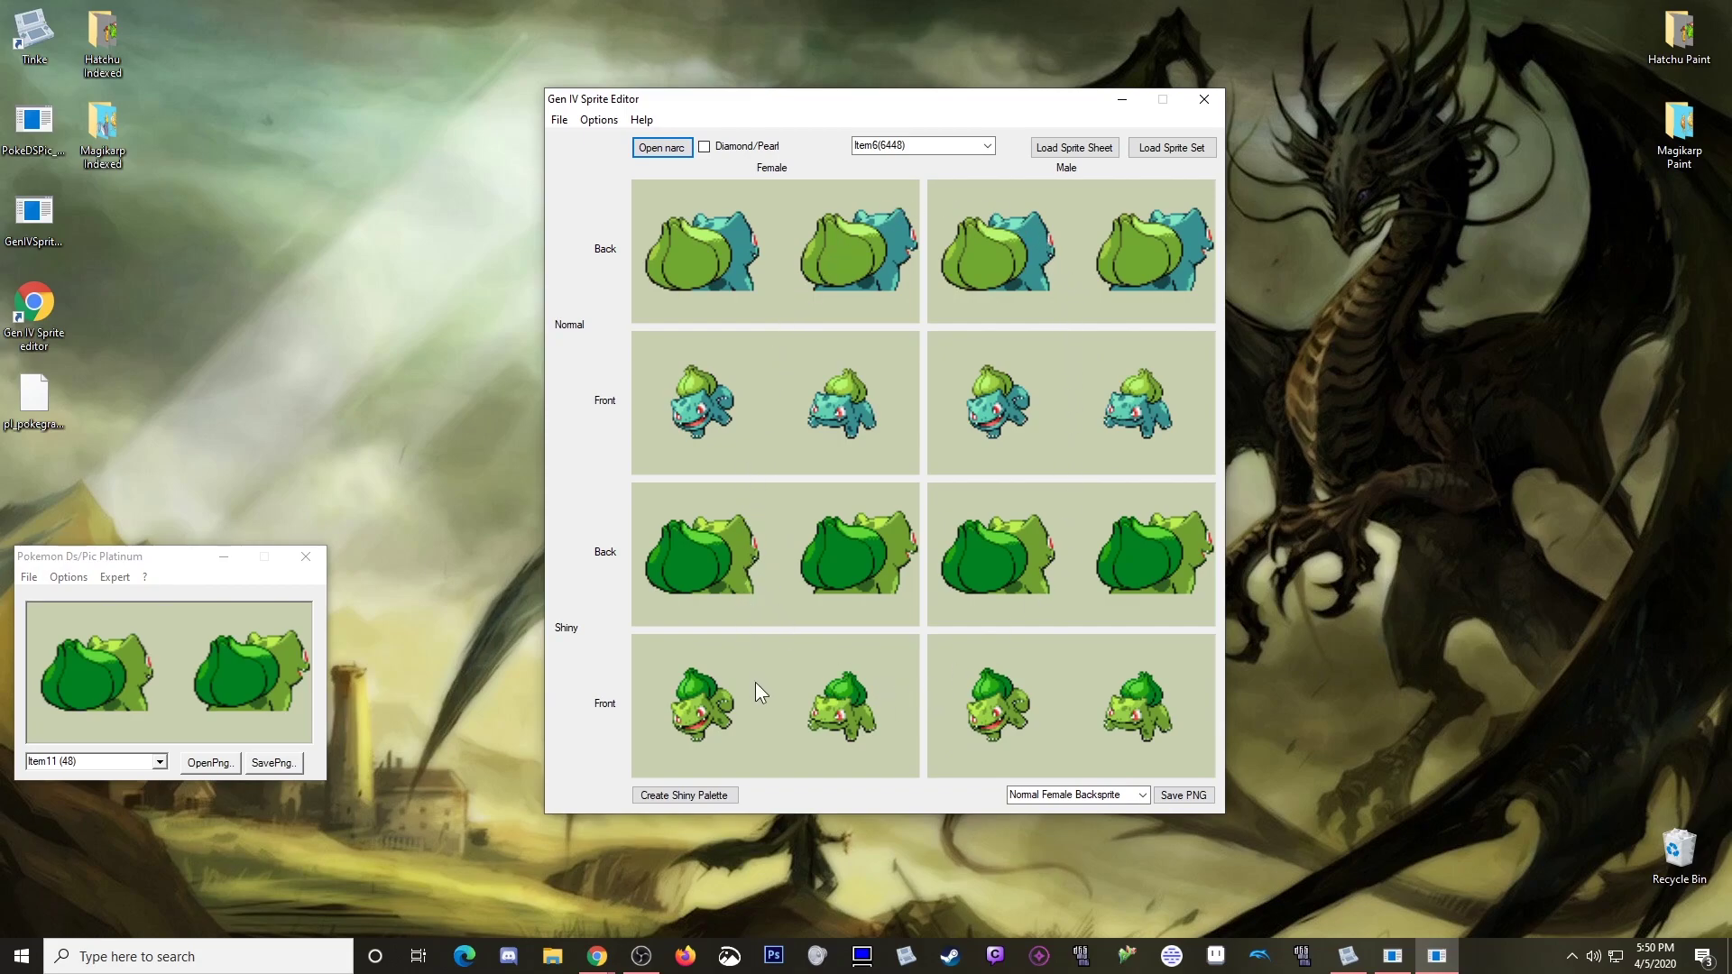
scroll(74, 762, "up", 2)
scroll(76, 762, "up", 2)
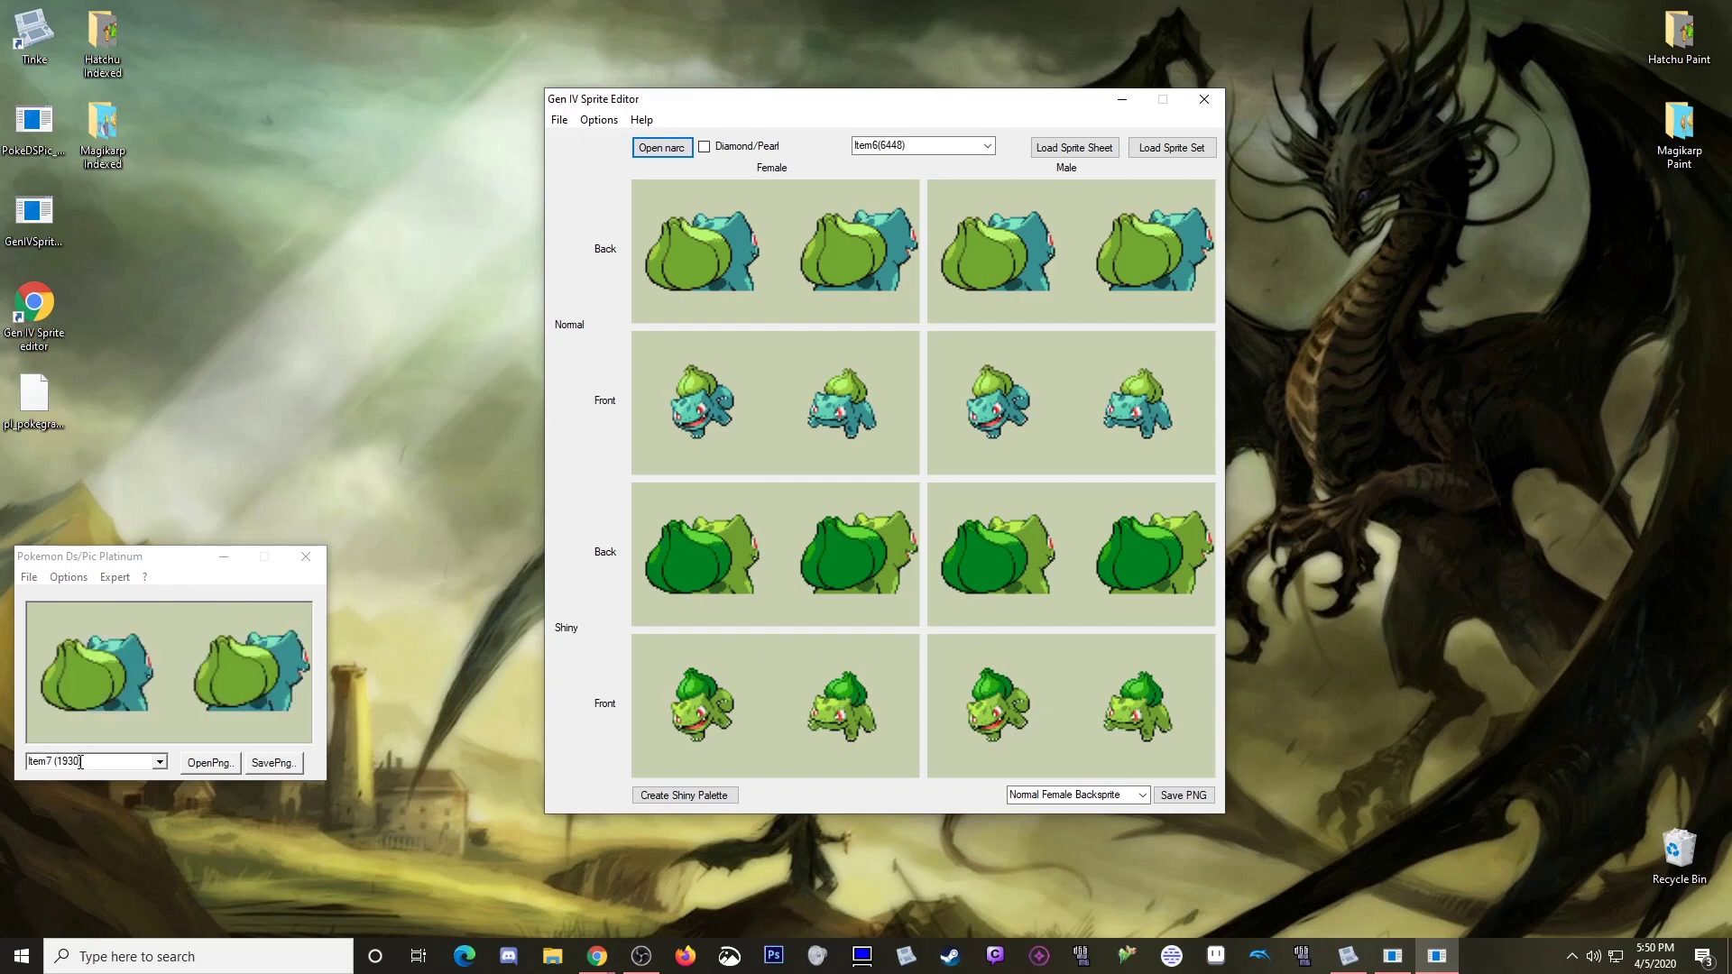
scroll(80, 762, "down", 1)
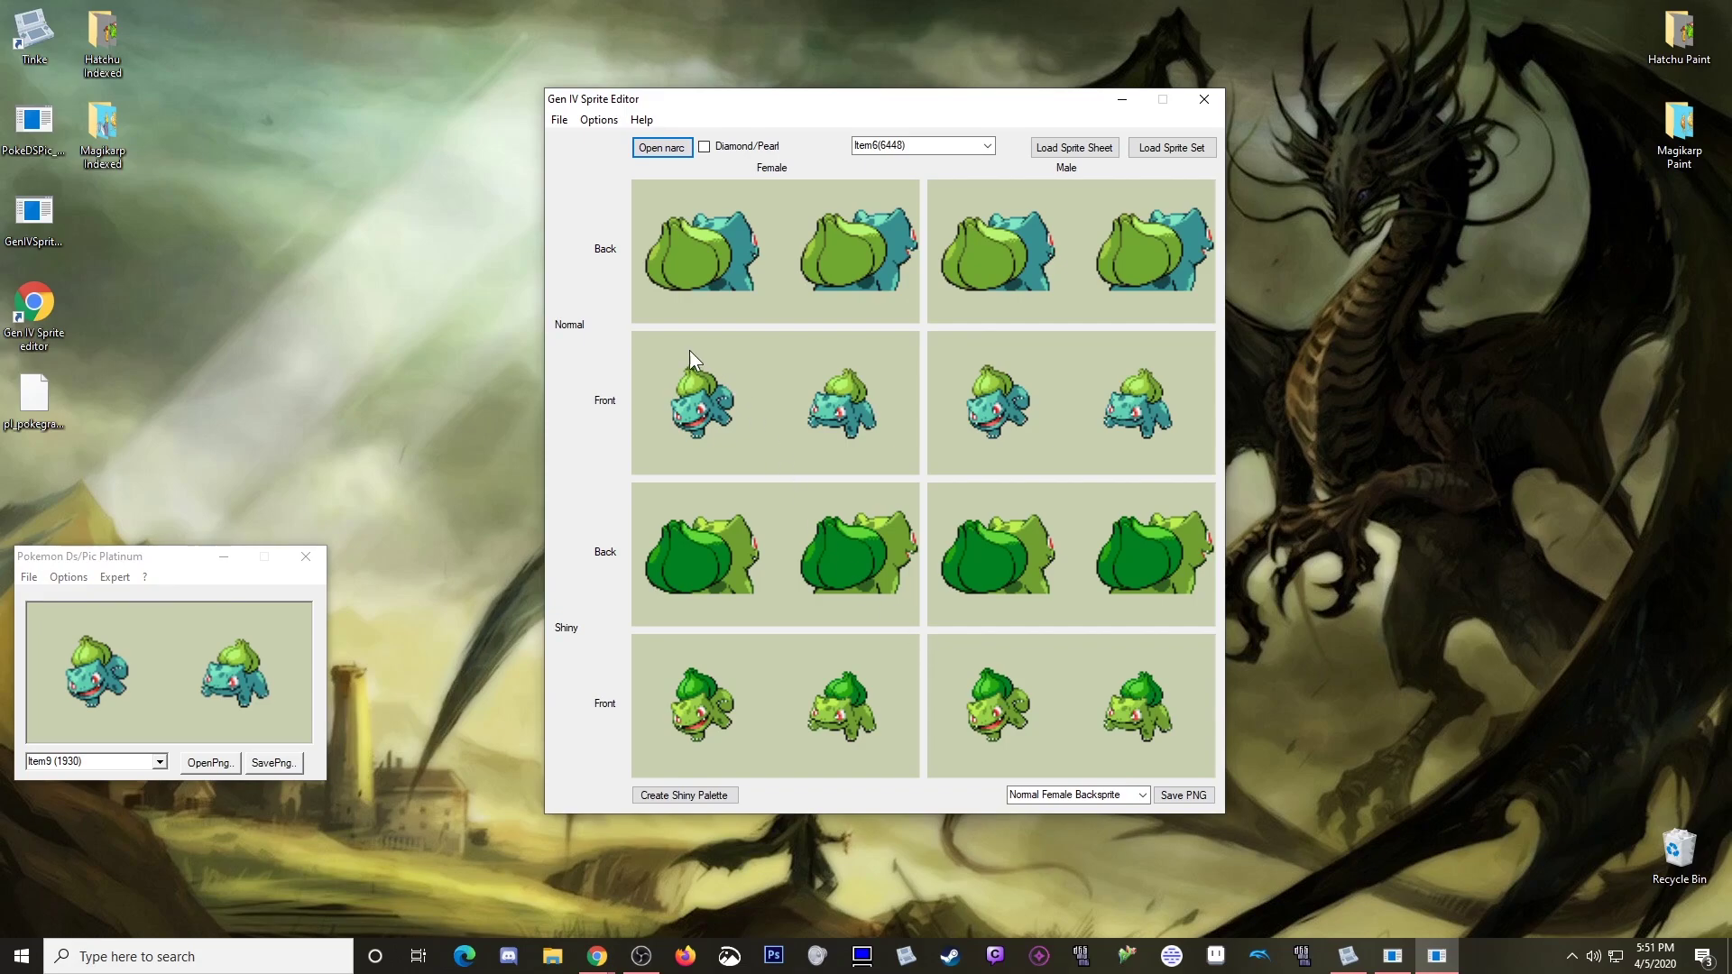
Step: Minimize Pokemon Ds/Pic Platinum, reposition the sprite editor, and open the Hatchu Indexed folder beside it with its view options showing
left_click(226, 557)
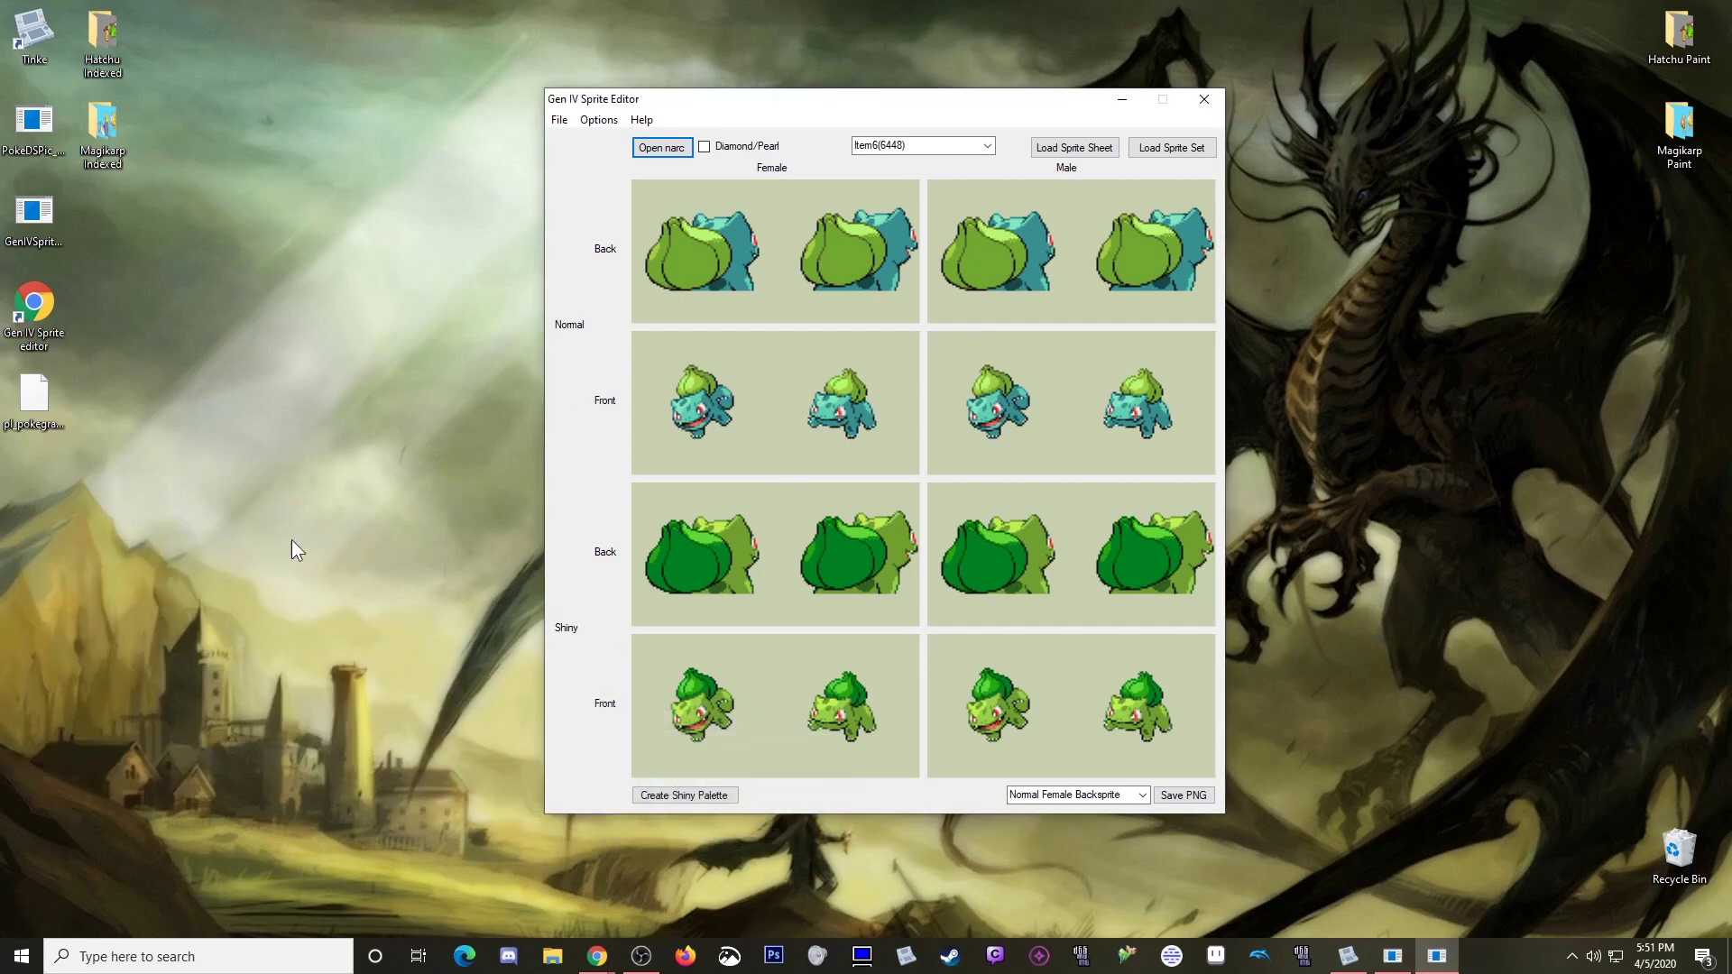
mouse_move(890, 106)
left_mouse_down()
mouse_move(474, 245)
mouse_move(453, 209)
mouse_move(425, 206)
left_mouse_up()
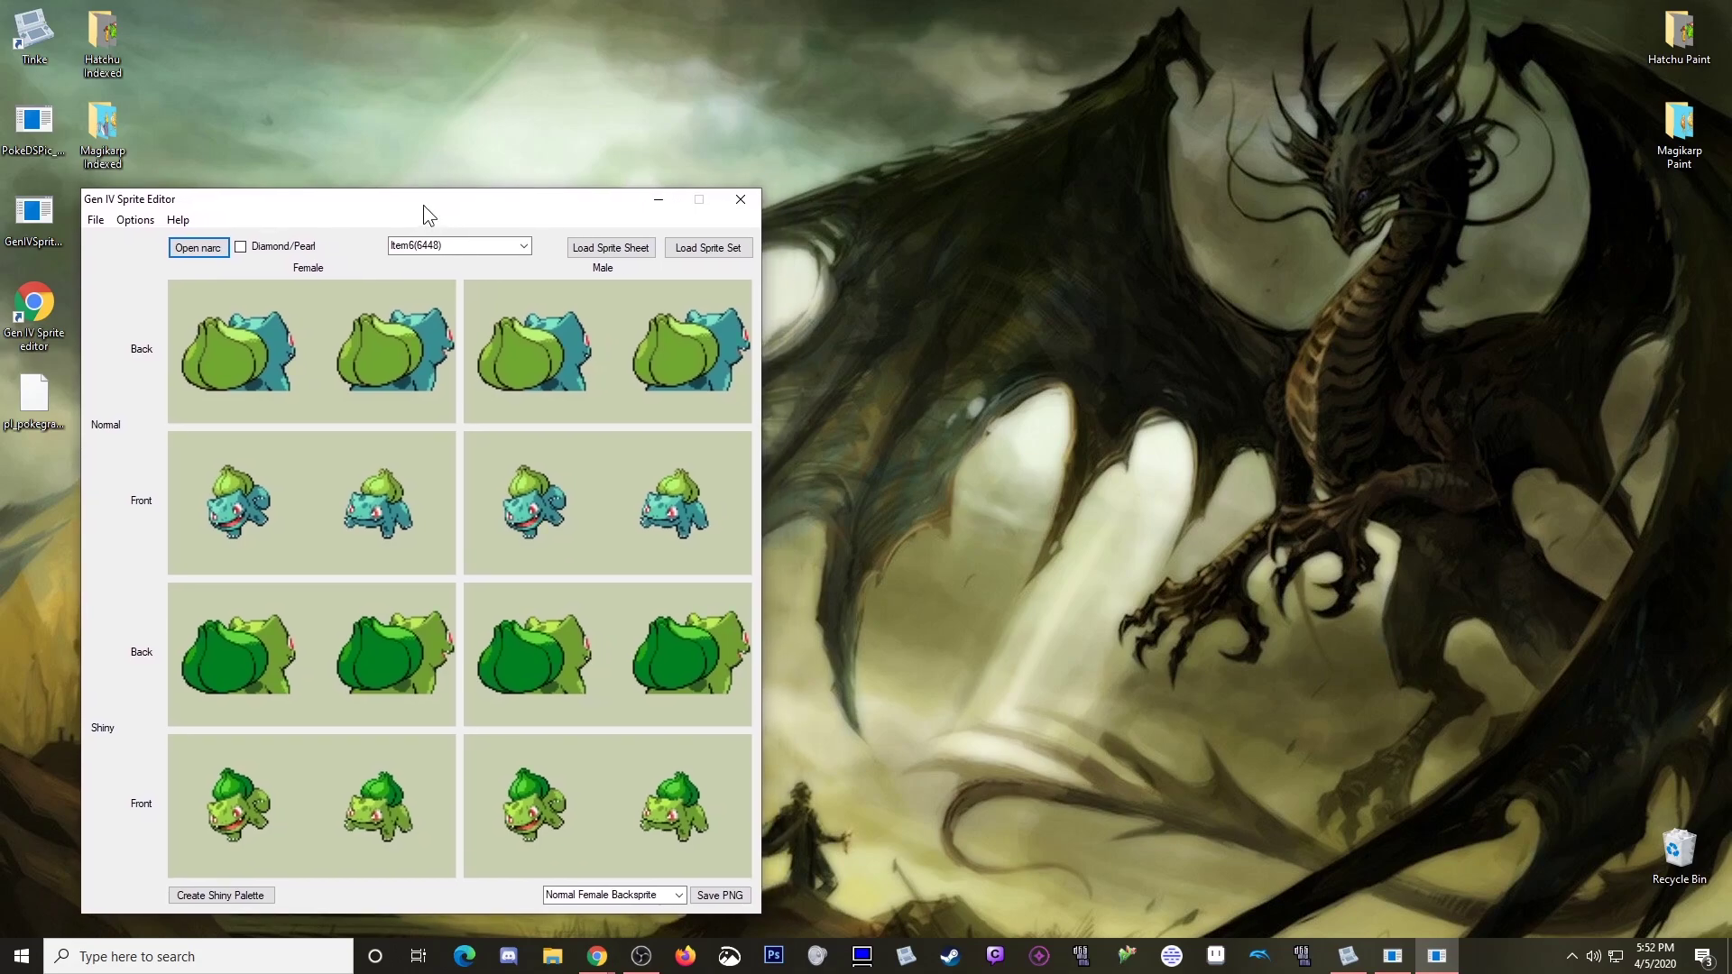
double_click(101, 40)
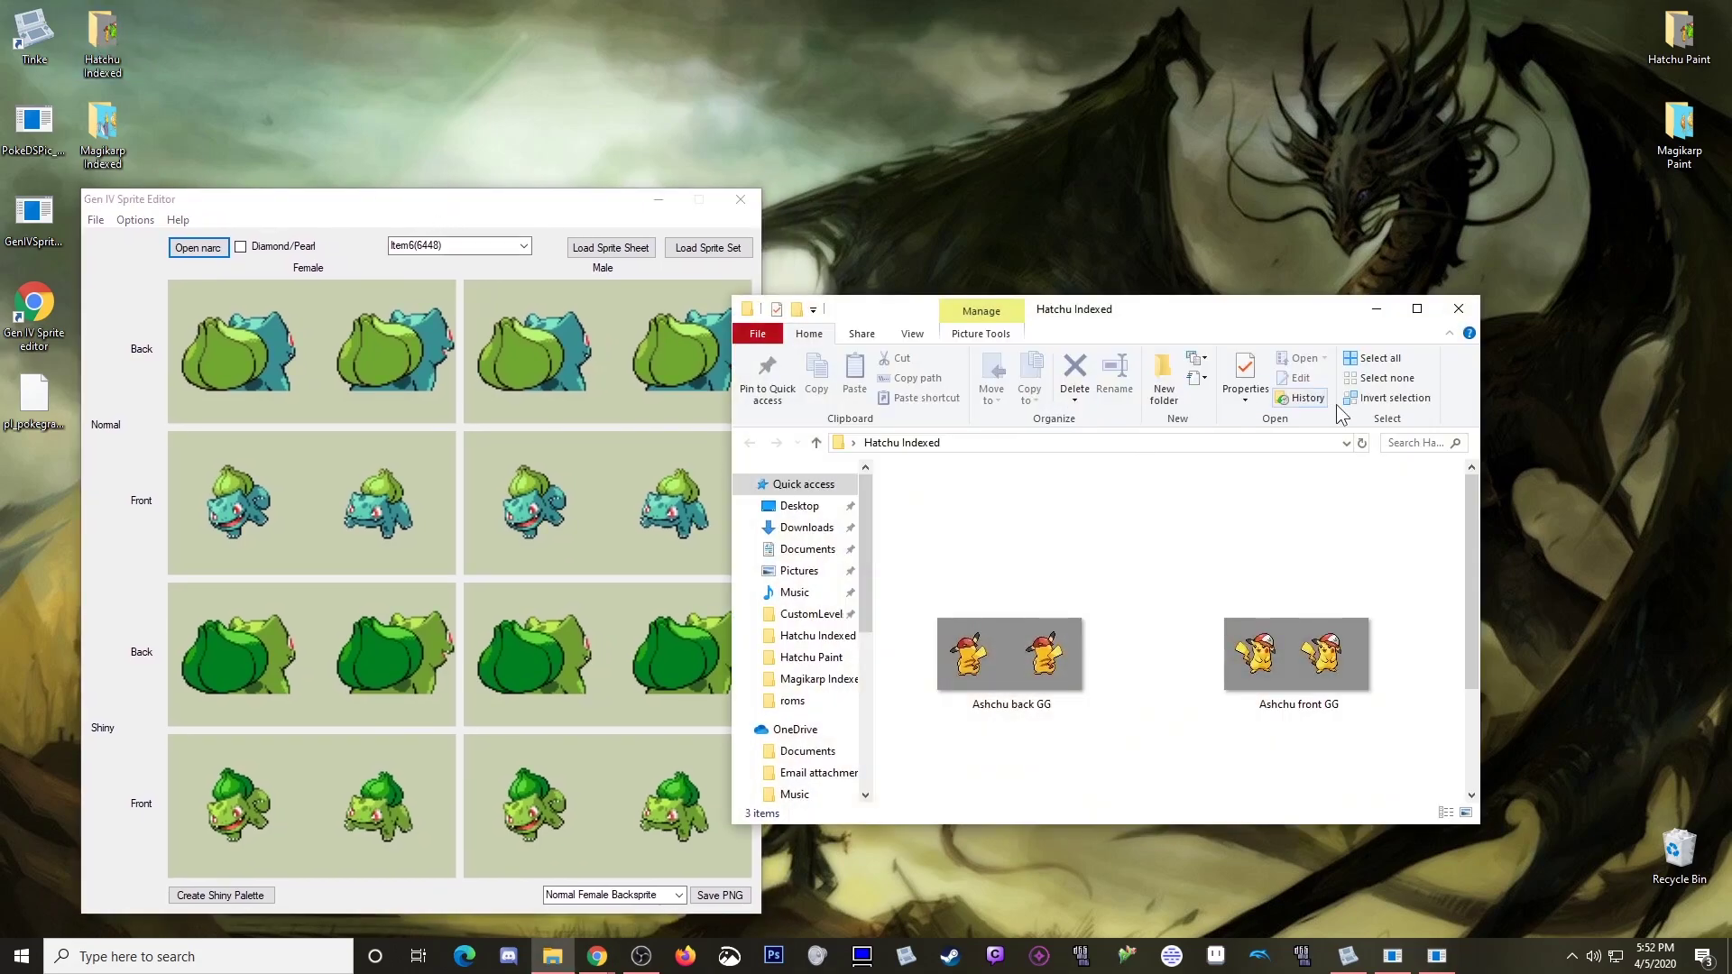
left_click_drag(1192, 312, 817, 191)
left_click(536, 214)
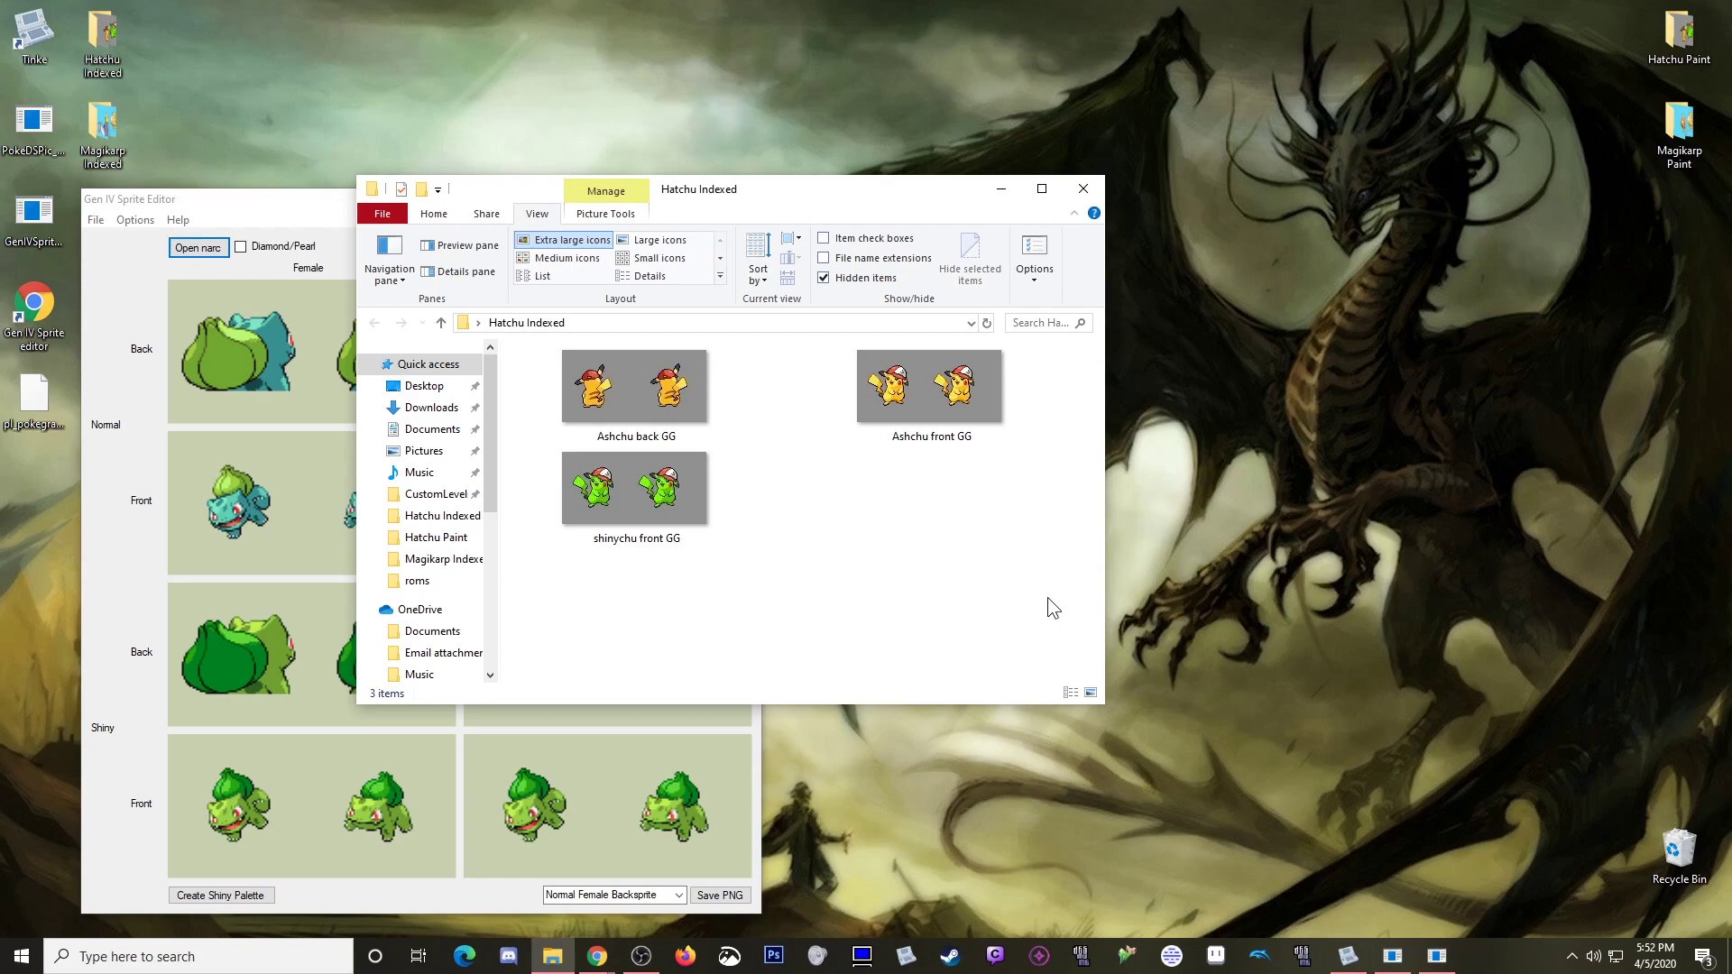
Step: Move the Hatchu Indexed folder aside and open its three images in Aseprite
mouse_move(808, 186)
left_mouse_down()
mouse_move(540, 182)
mouse_move(495, 152)
left_mouse_up()
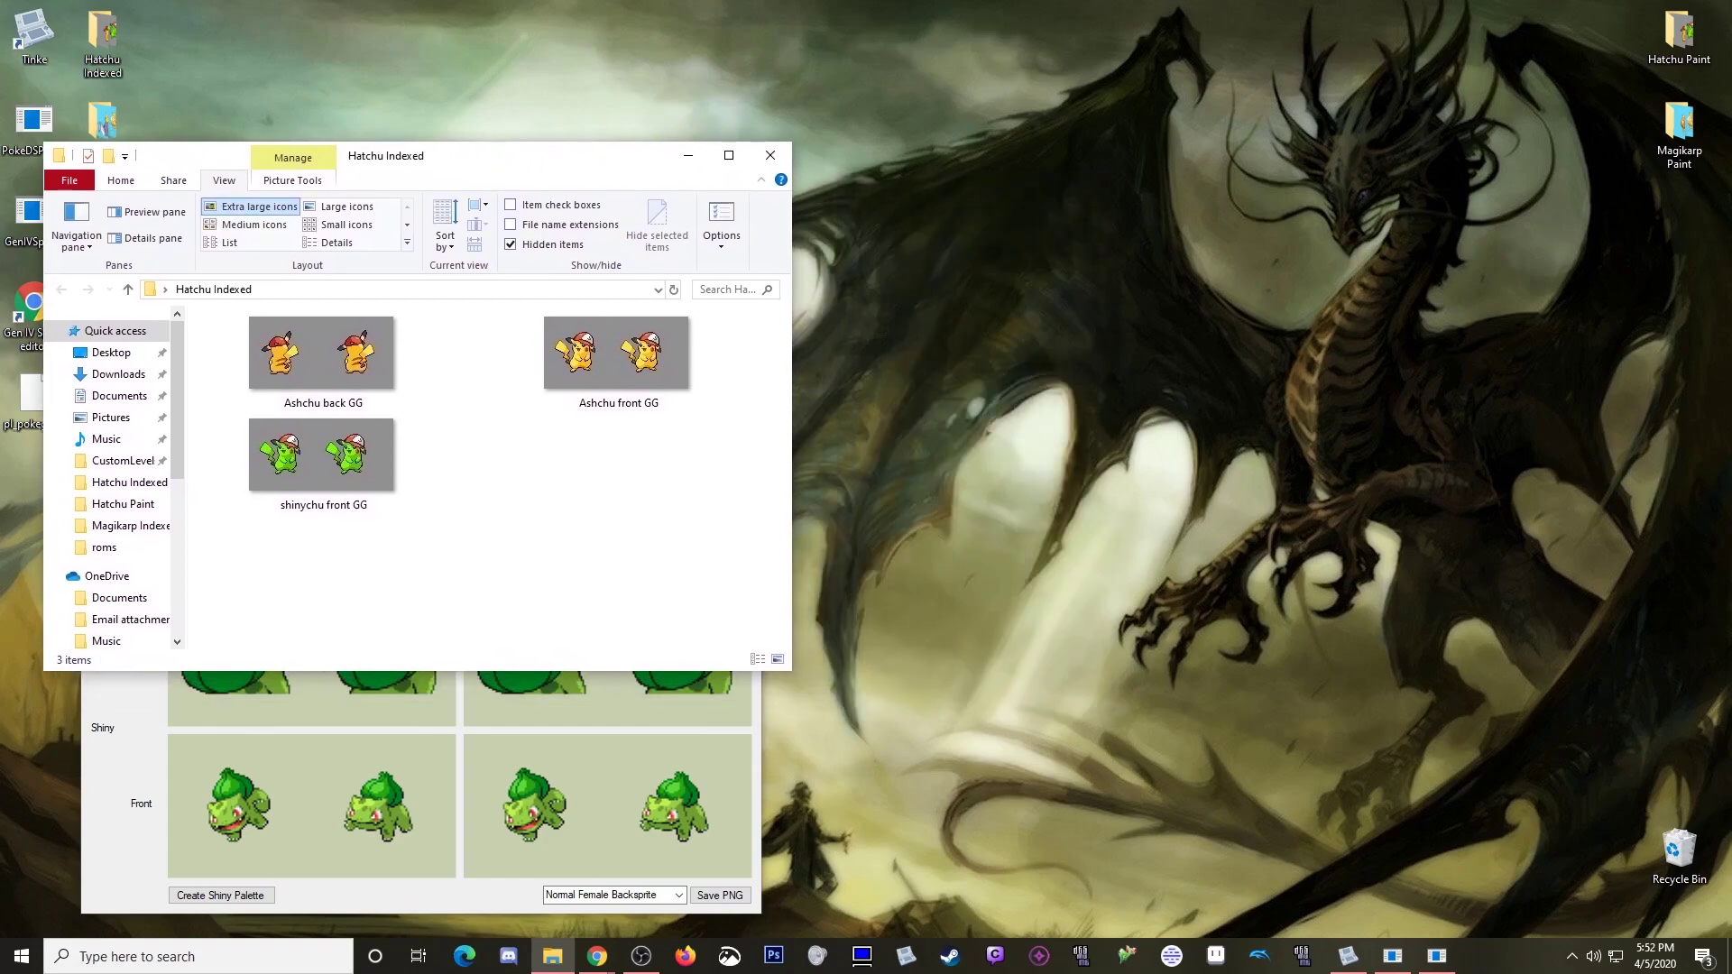
left_click(1215, 956)
left_click_drag(637, 506, 1142, 442)
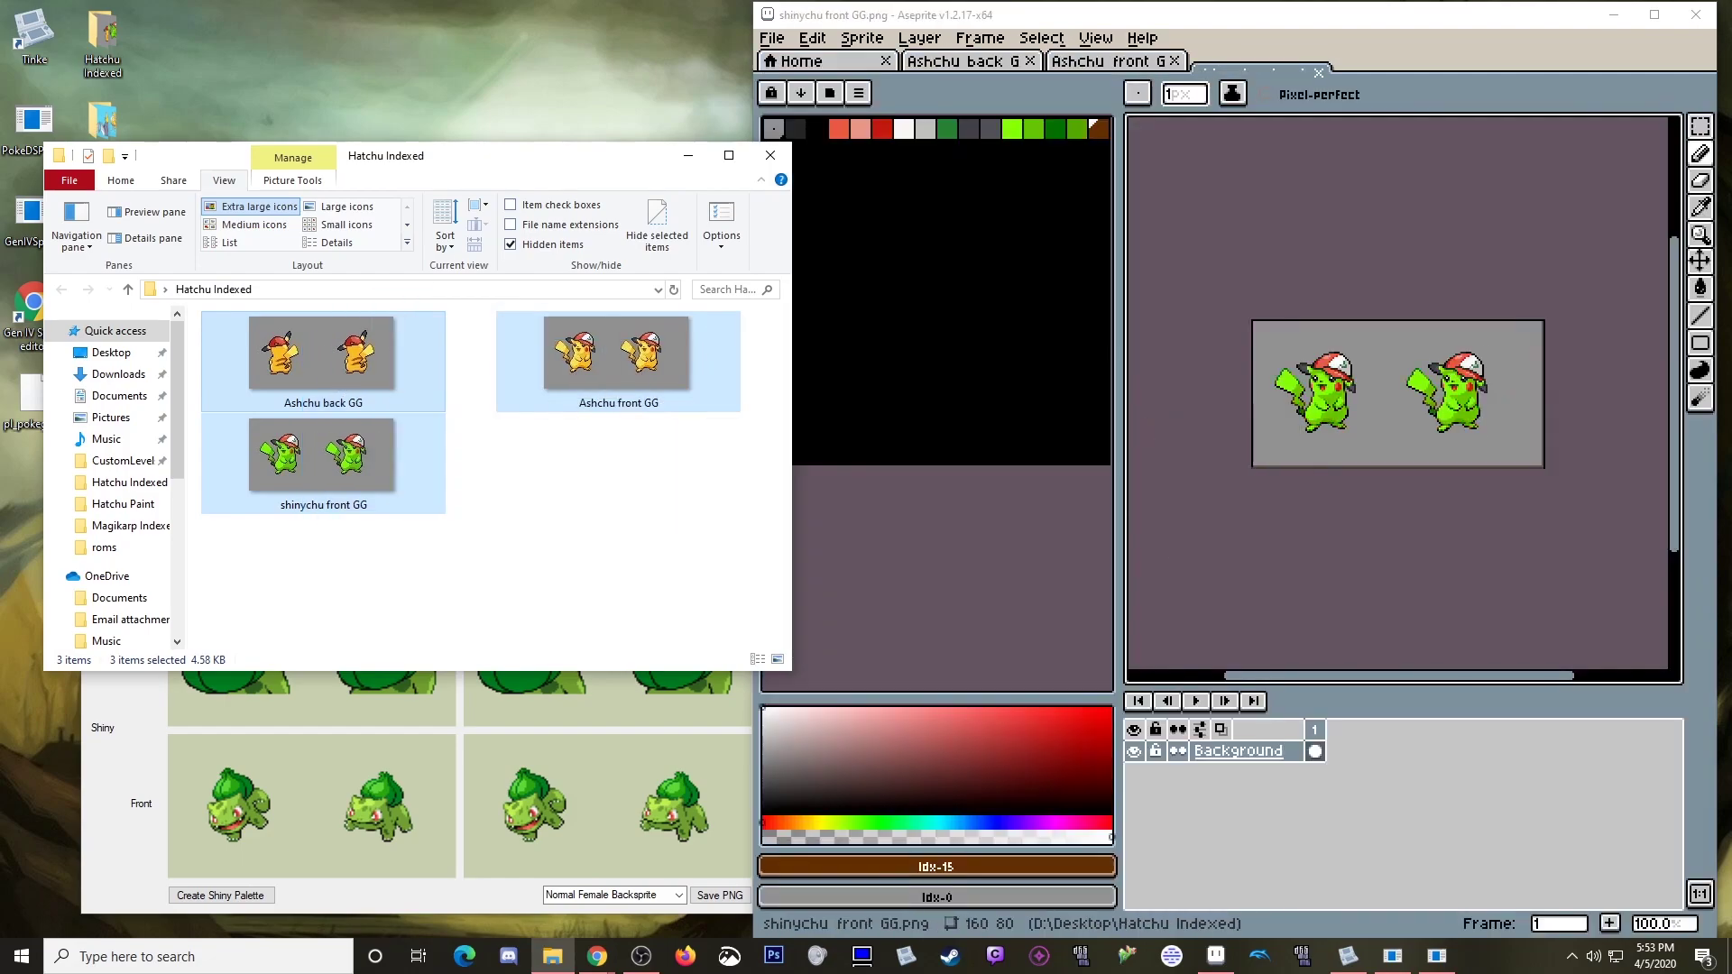
Step: View the Ashchu front GG and Ashchu back GG images, and check where the sprite's color mode is set
left_click(1087, 63)
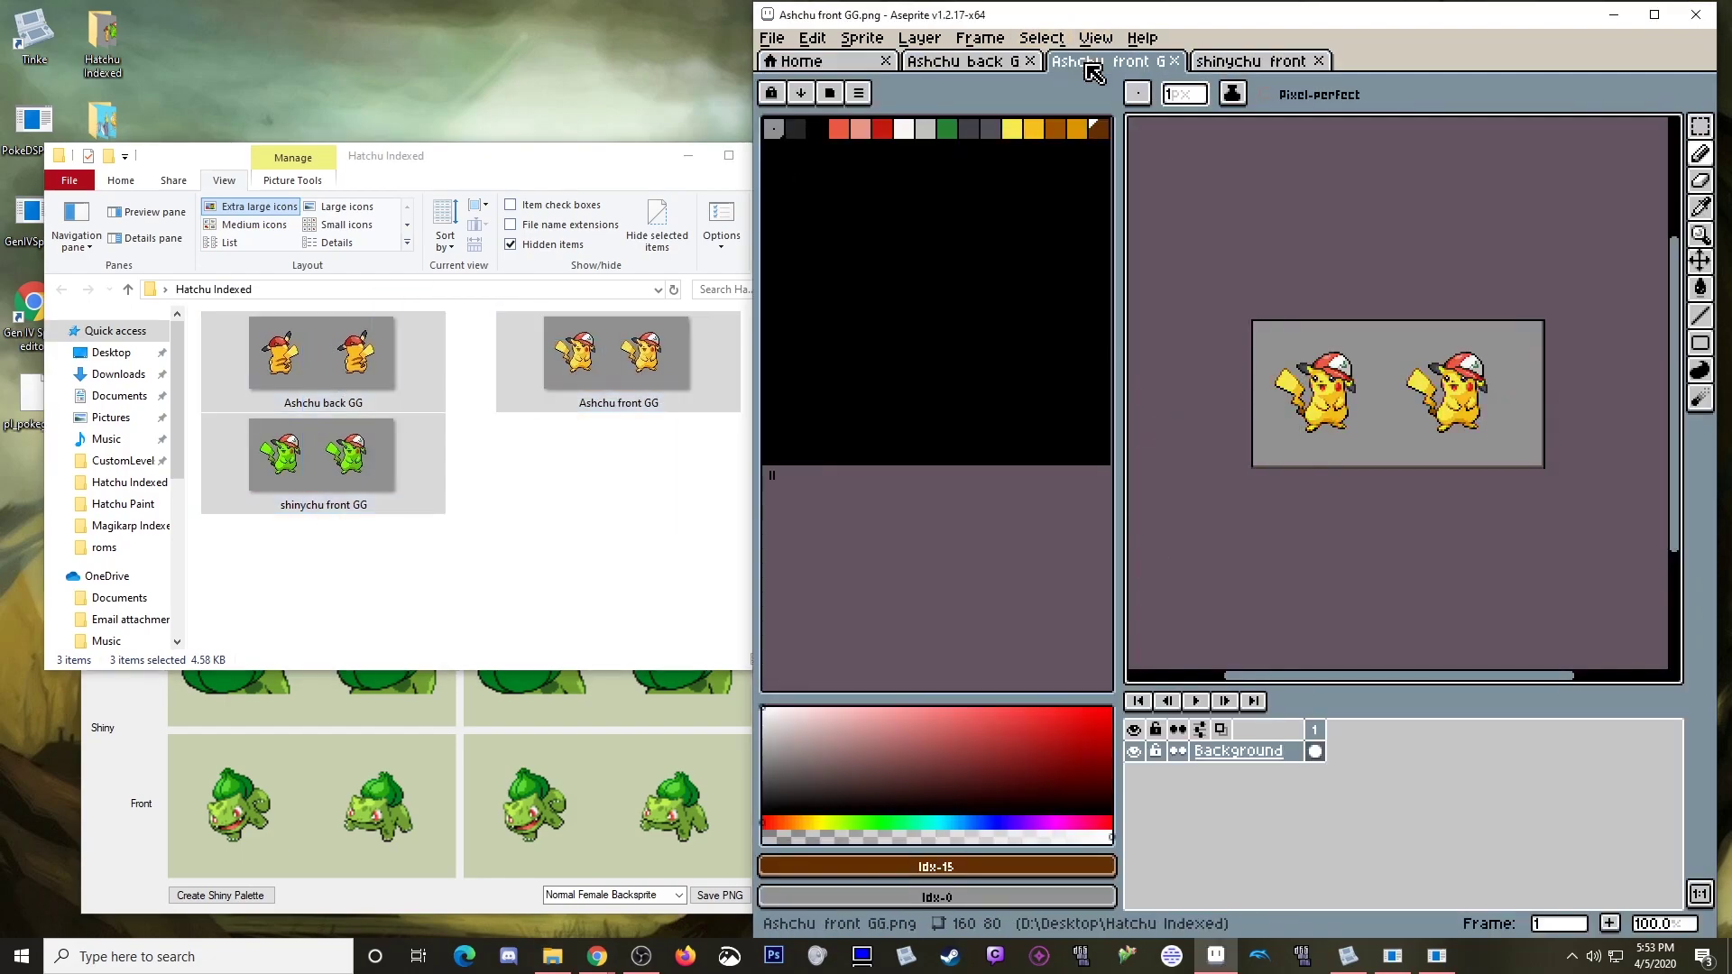
left_click(983, 63)
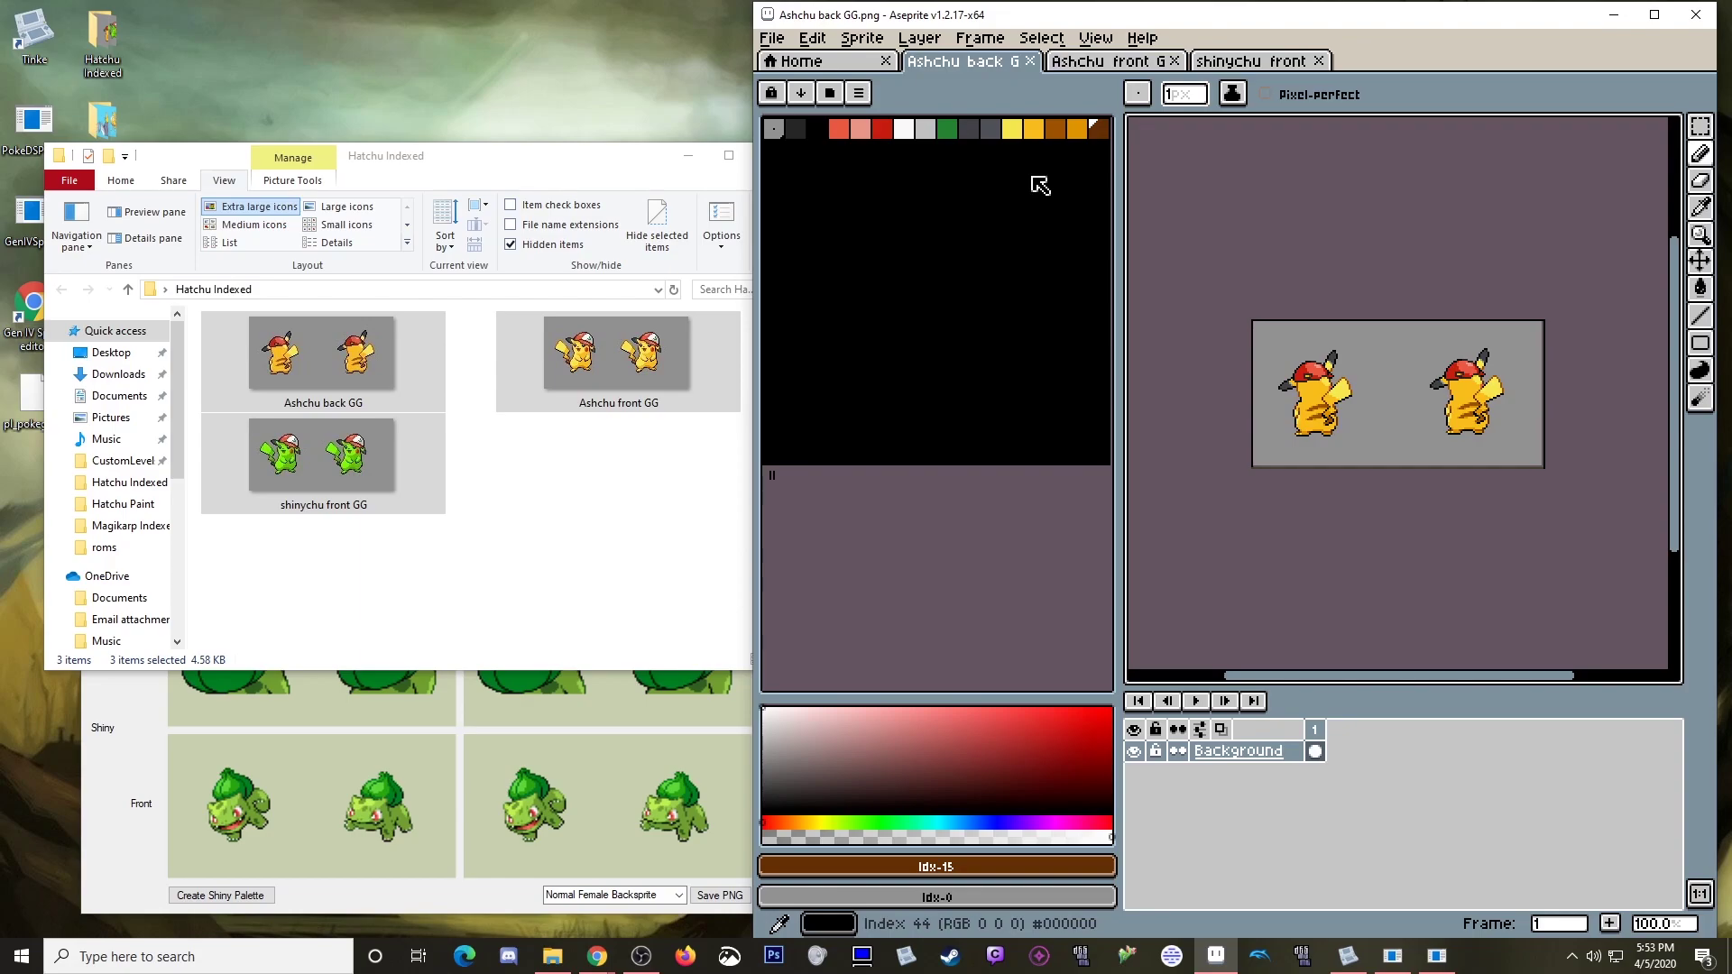
left_click(861, 38)
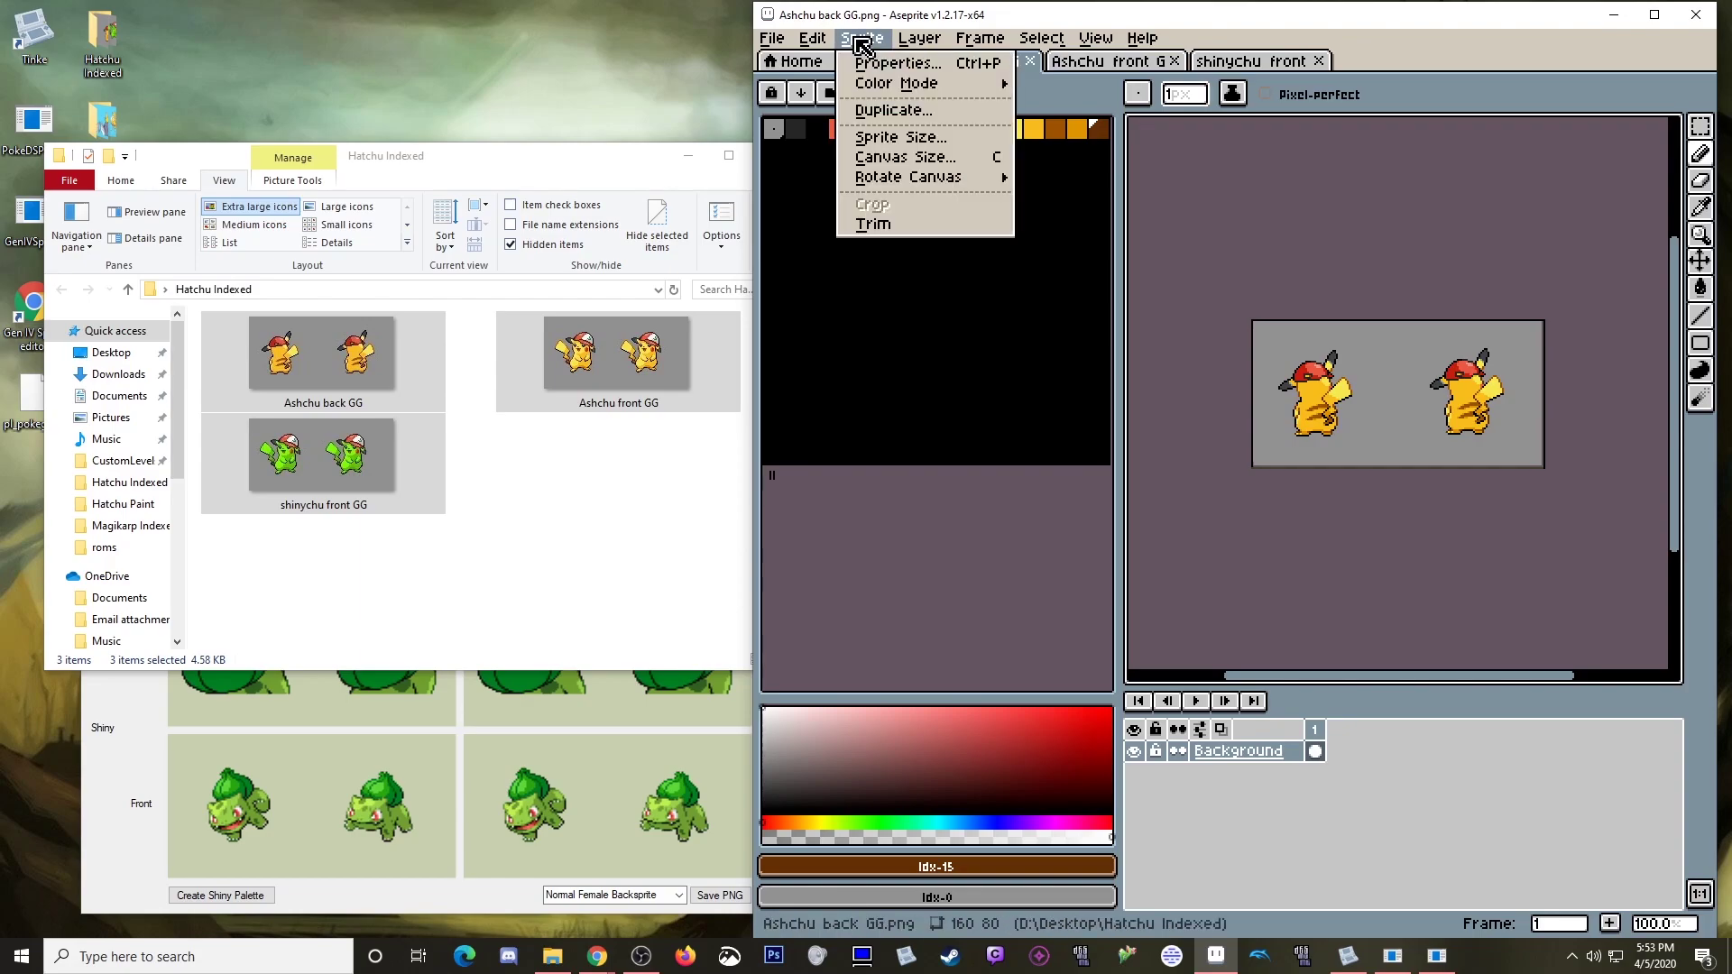
mouse_move(900, 87)
left_click(1108, 125)
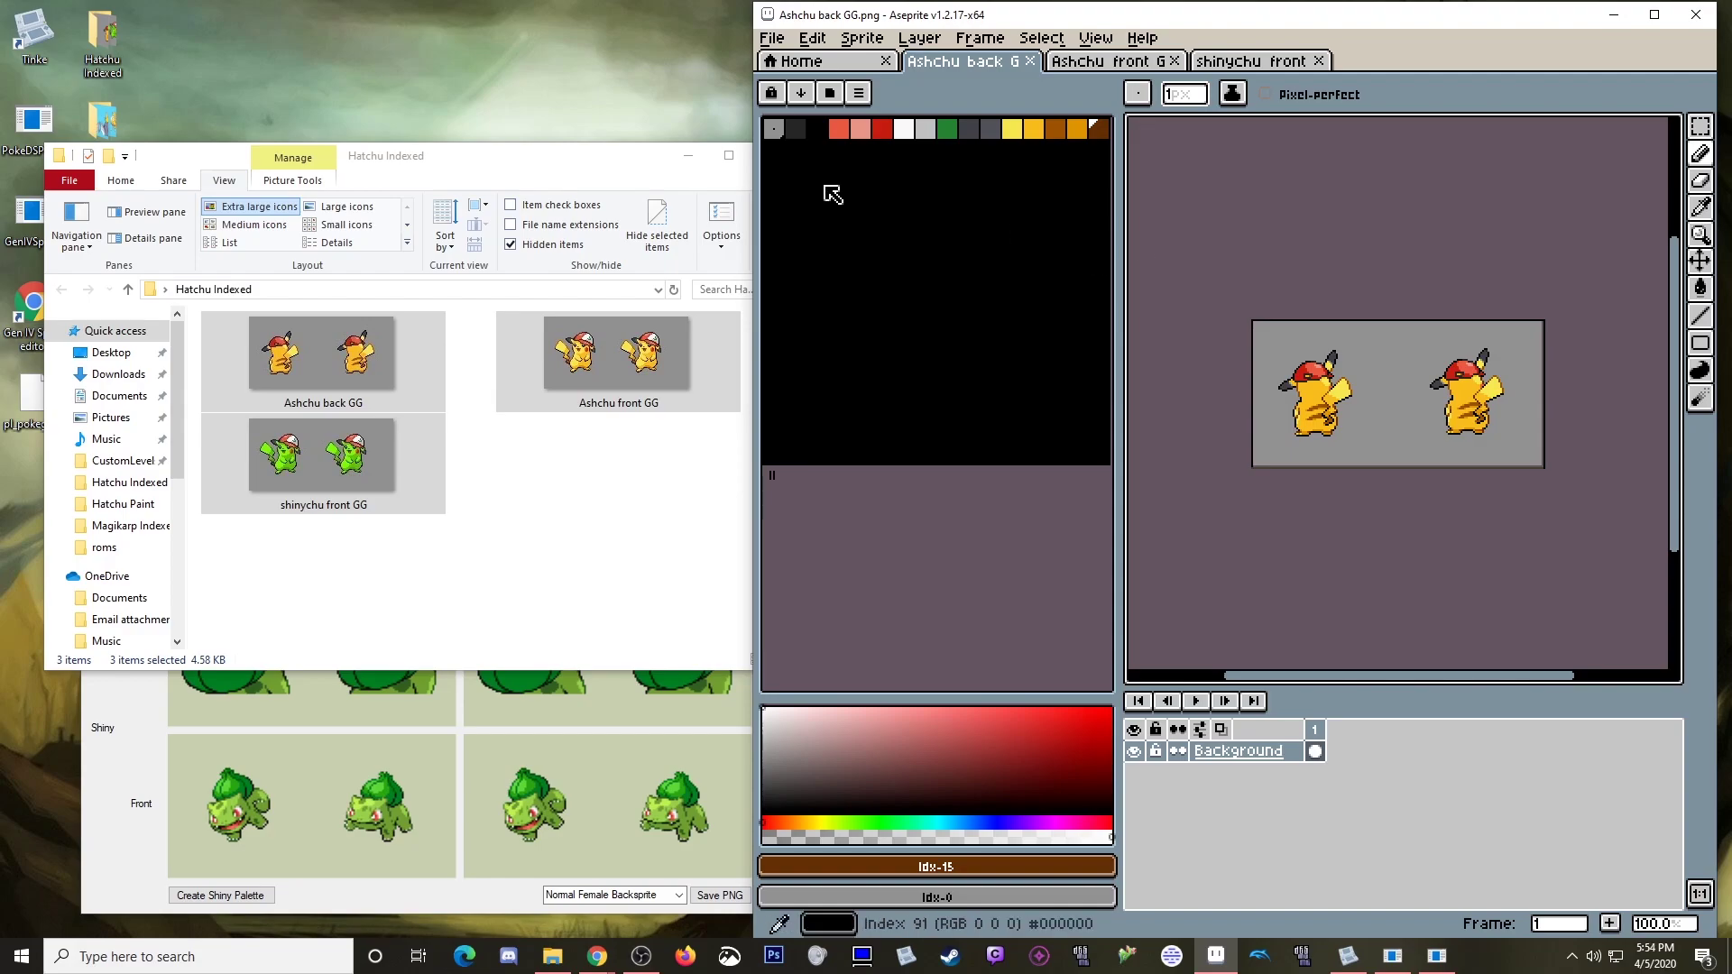
Step: Minimize the folder, reposition Gen IV Sprite Editor, and load Ashchu back GG from Hatchu Indexed into the normal female back slot
left_click(689, 162)
left_click_drag(544, 209, 501, 162)
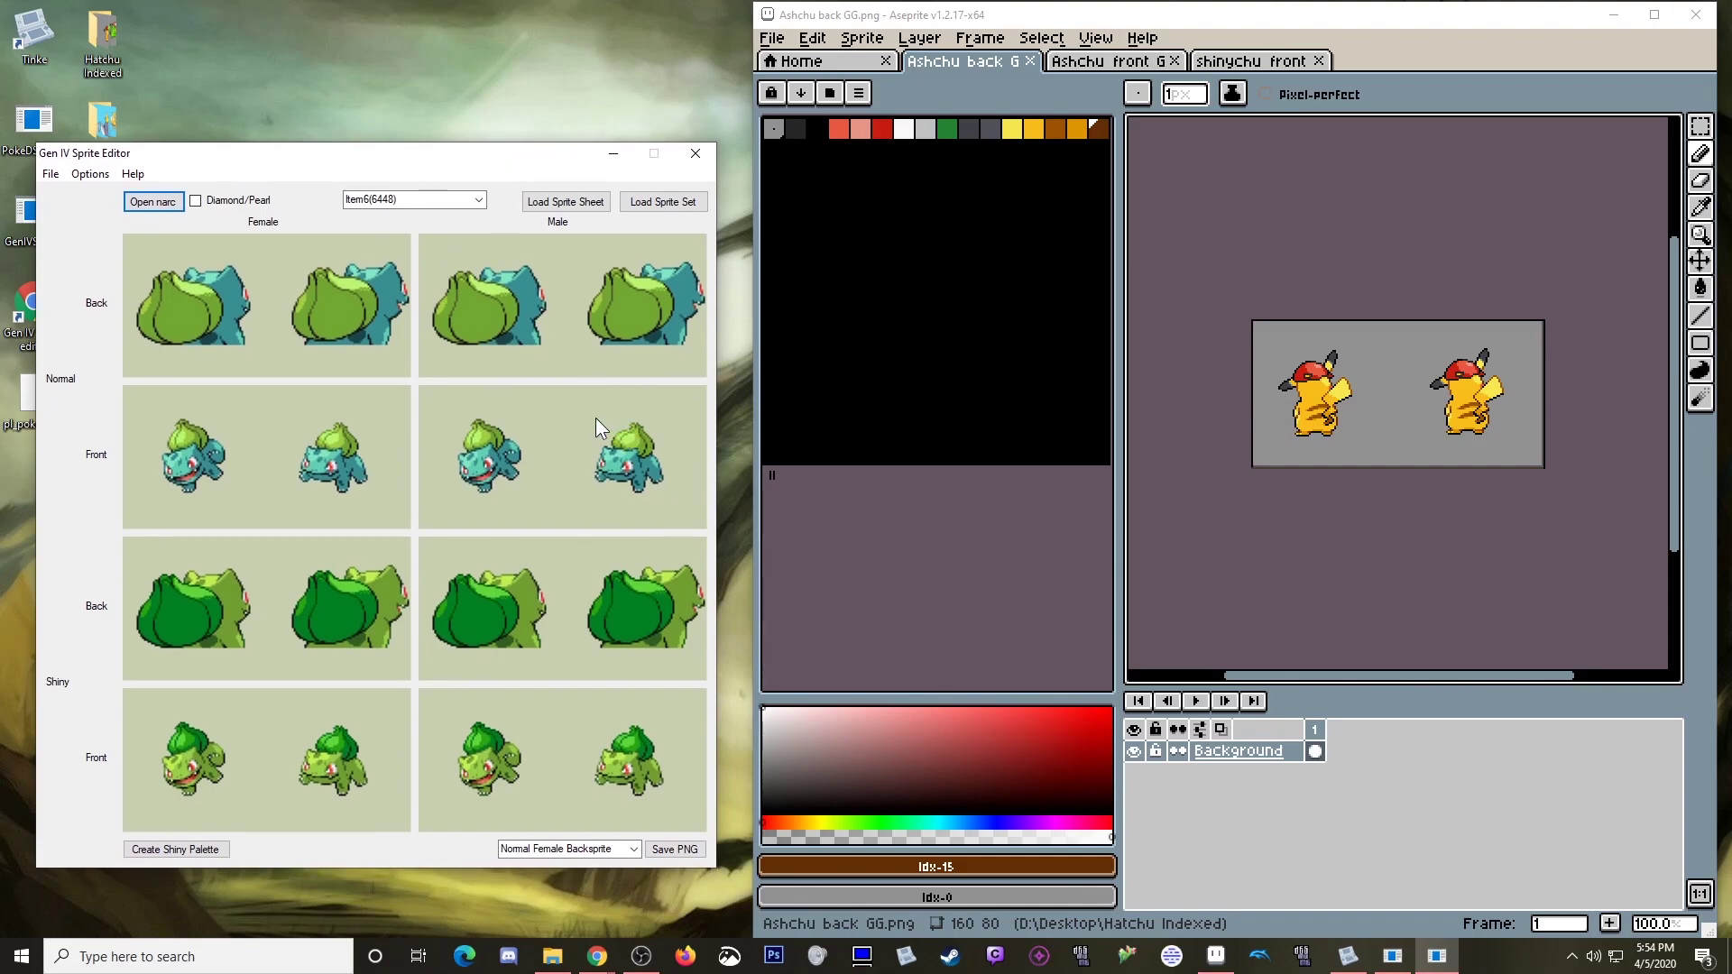
left_click(288, 307)
scroll(844, 361, "down", 5)
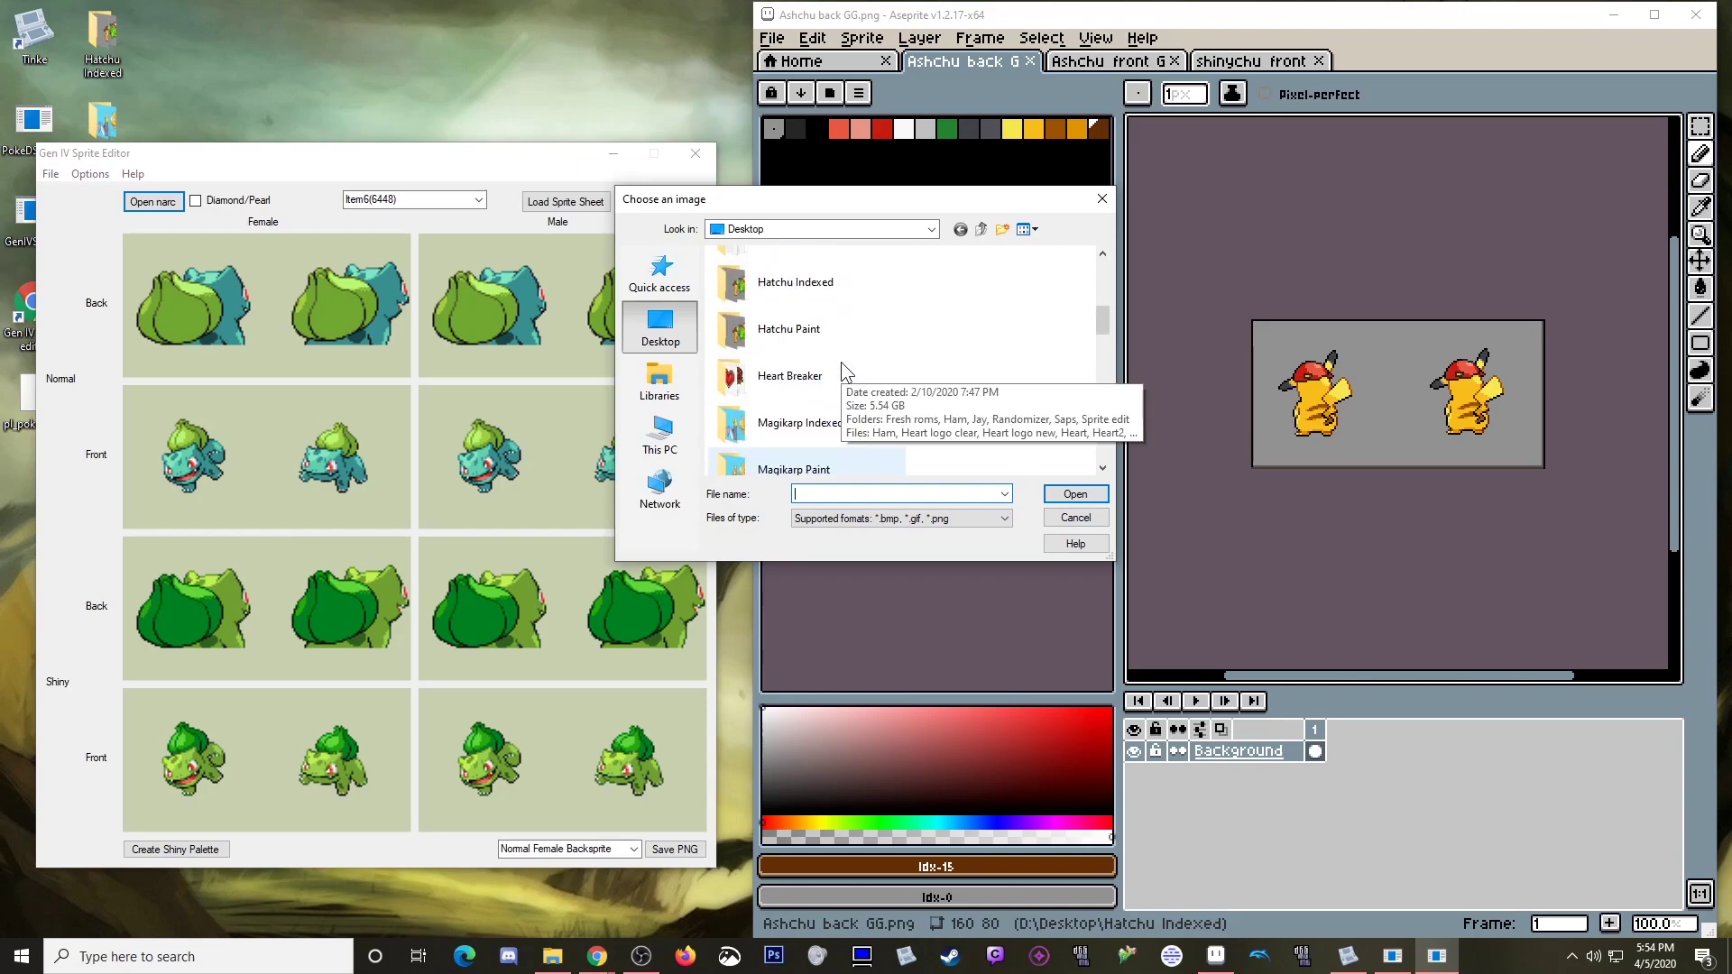
double_click(790, 285)
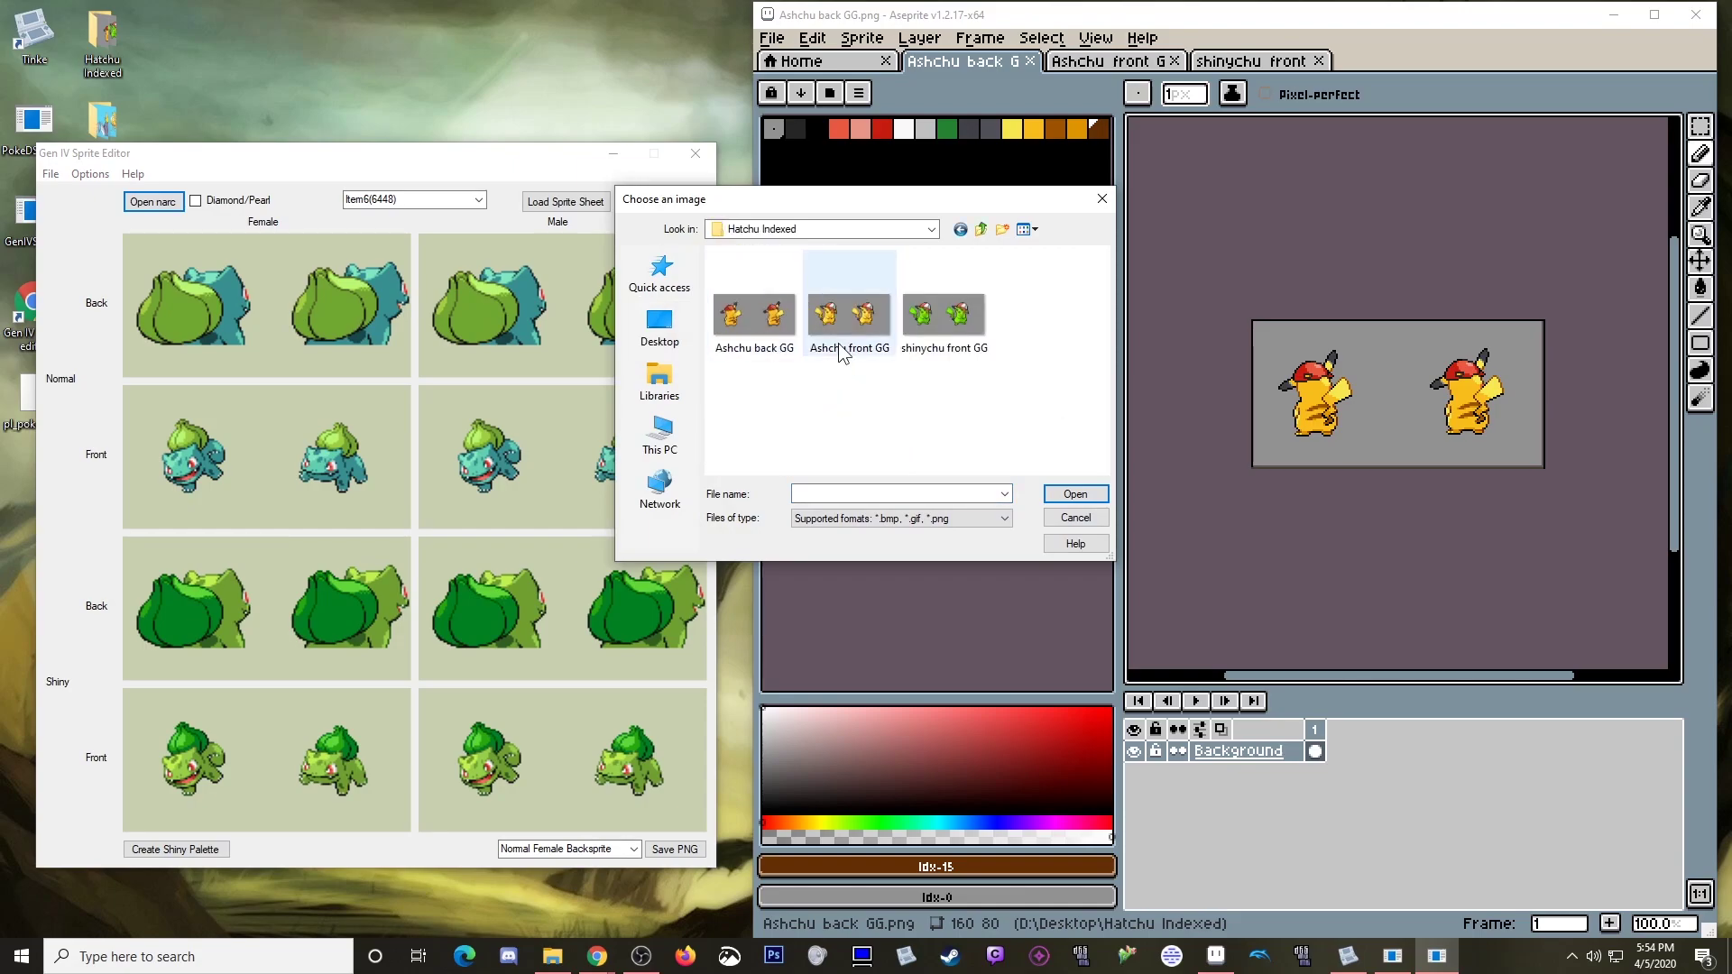
double_click(754, 316)
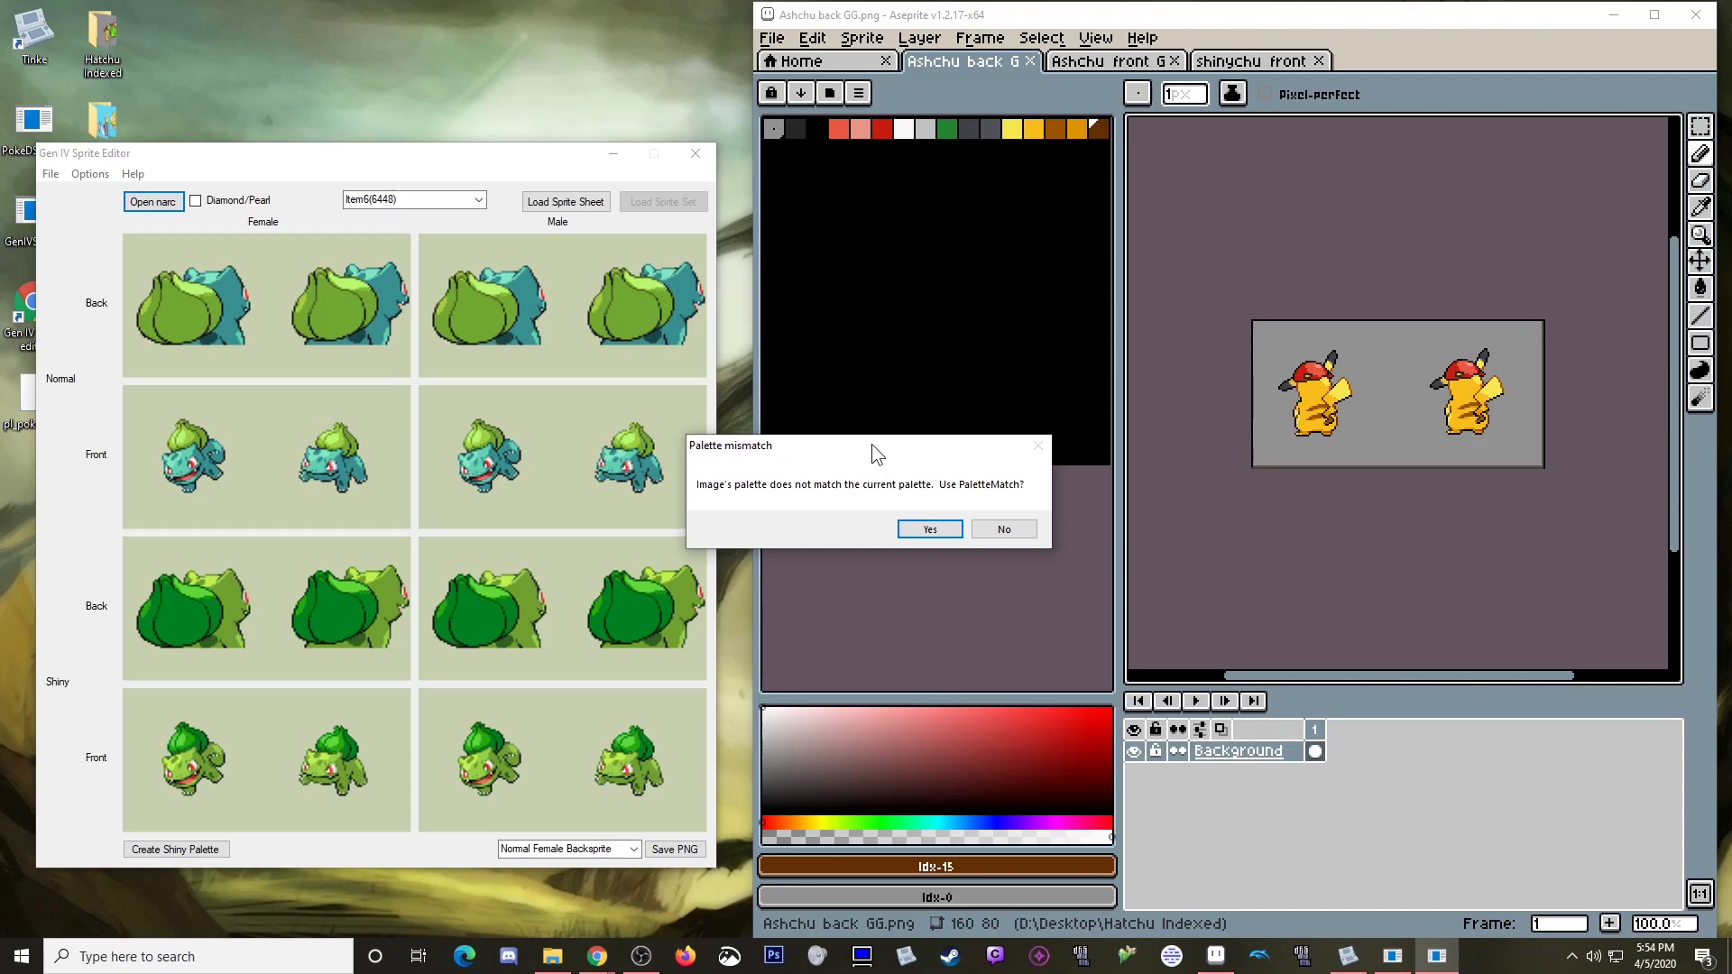
Step: Bring up Pokemon Ds/Pic Platinum to view the Item10 palette, and decline PaletteMatch for the imported back sprite
left_click_drag(831, 449, 962, 460)
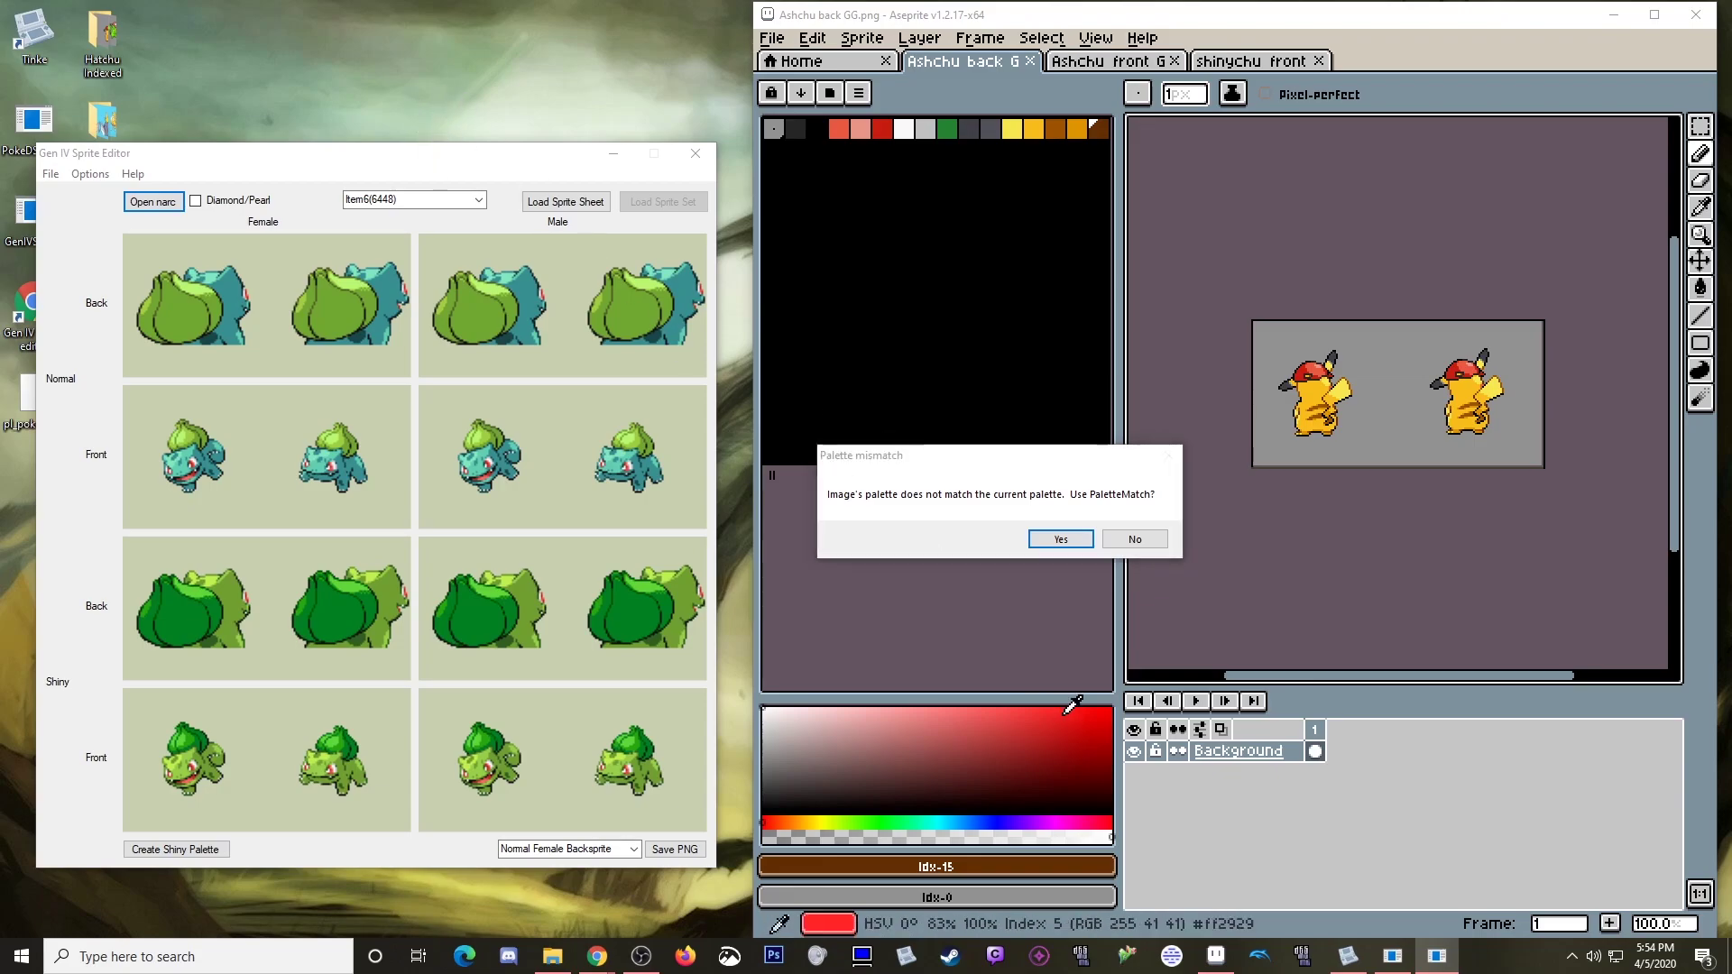
left_click(1391, 960)
left_click_drag(166, 559, 339, 436)
scroll(283, 639, "down", 1)
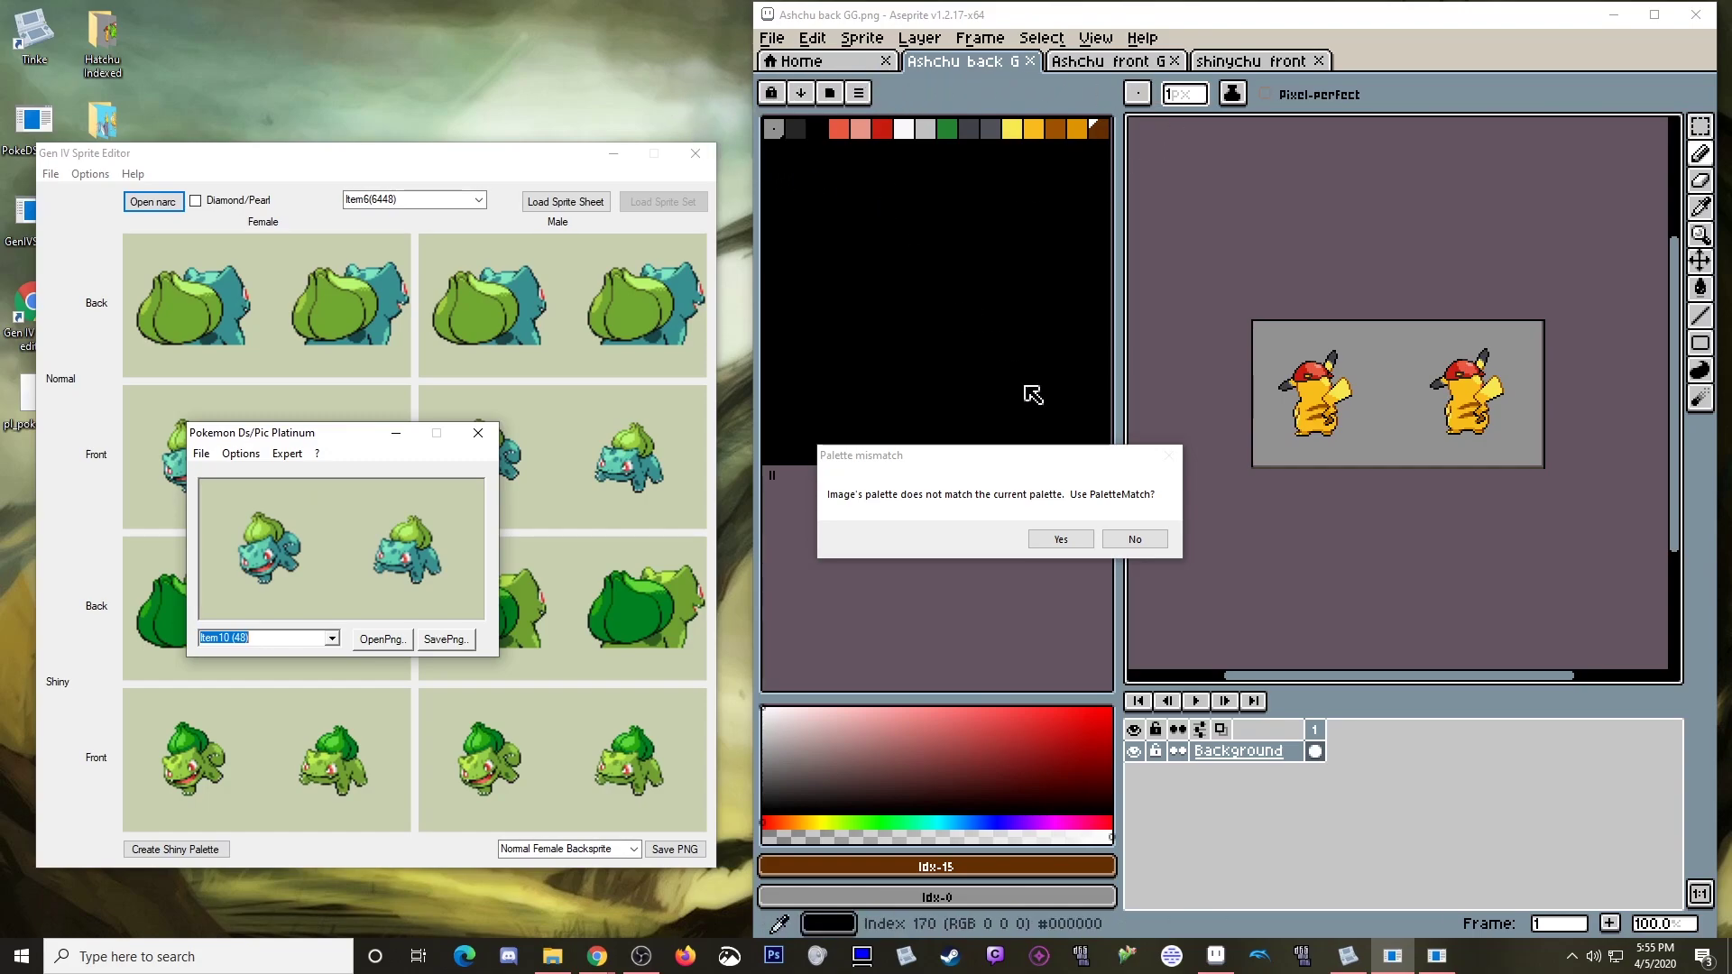
left_click(1139, 540)
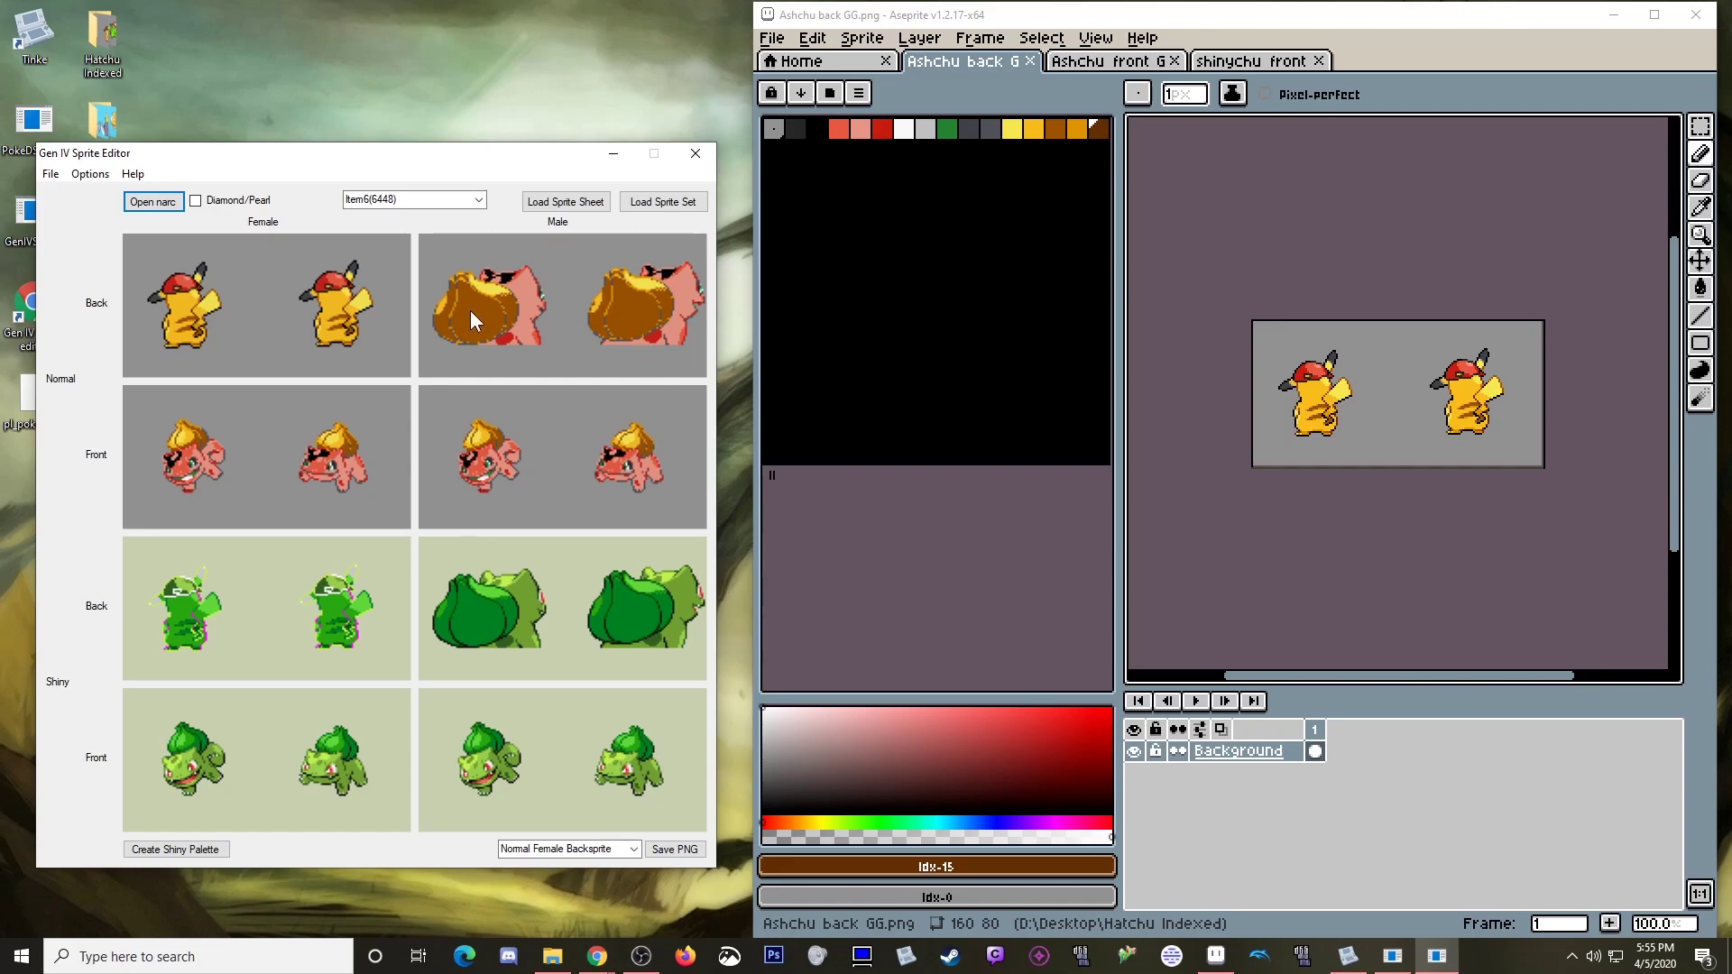
Step: Load Ashchu back GG into the normal male back slot and Ashchu front GG into both normal front slots
left_click(501, 303)
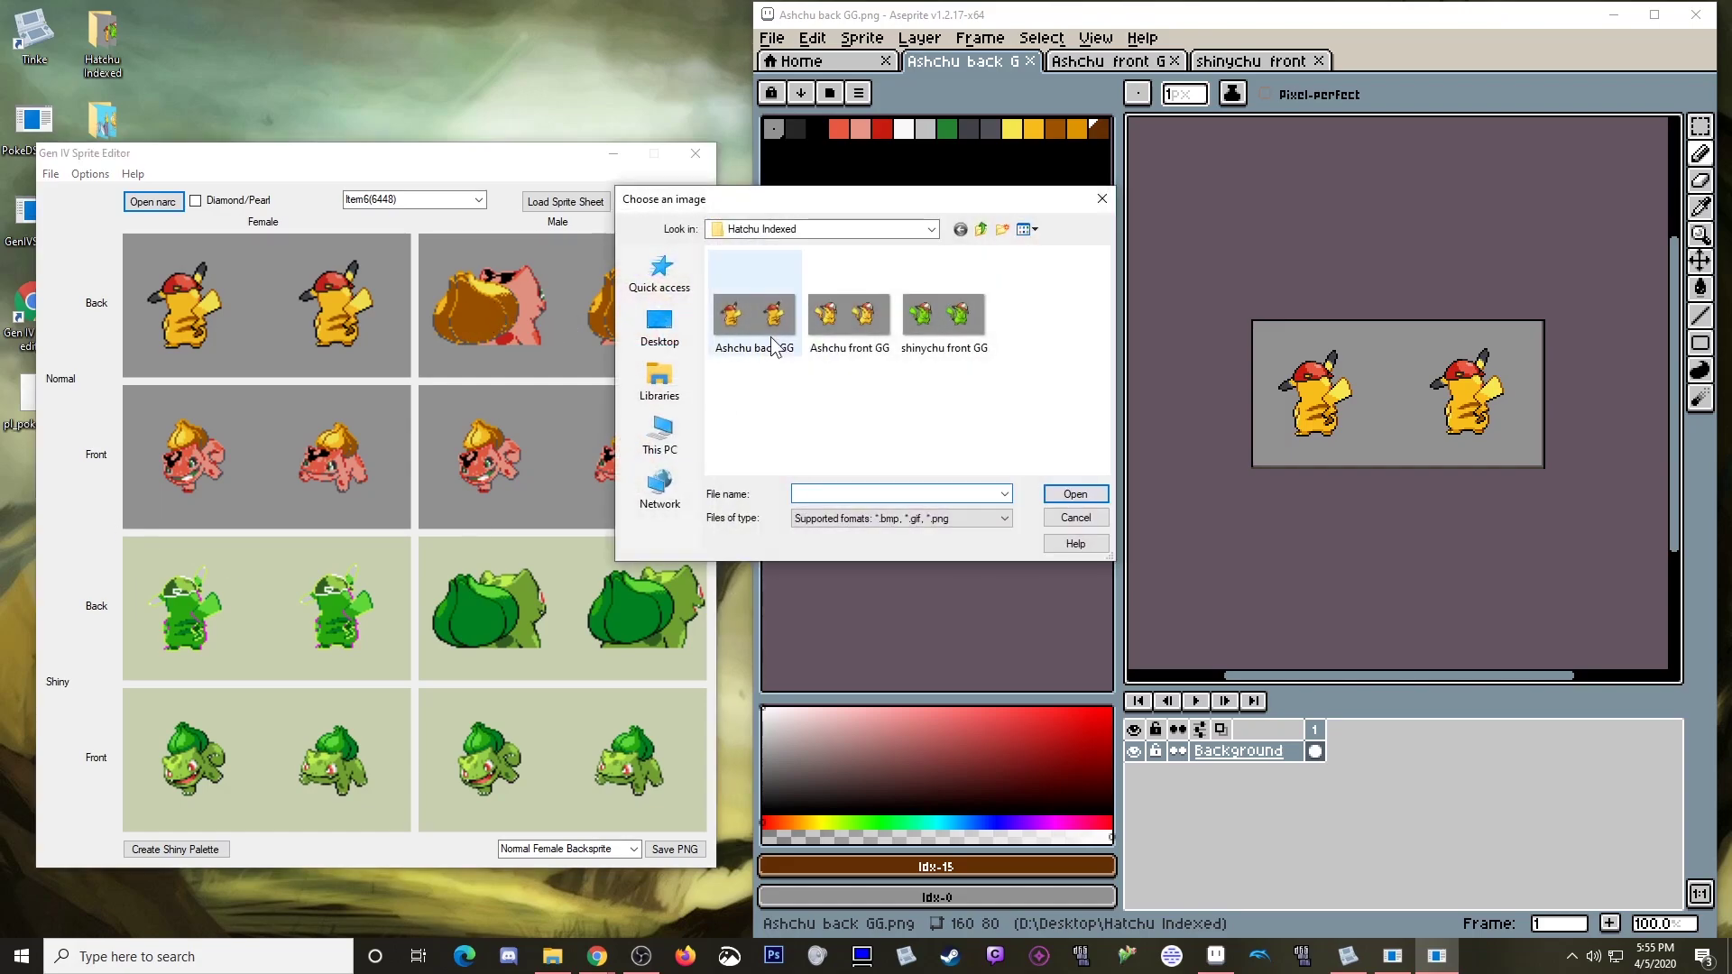
double_click(770, 327)
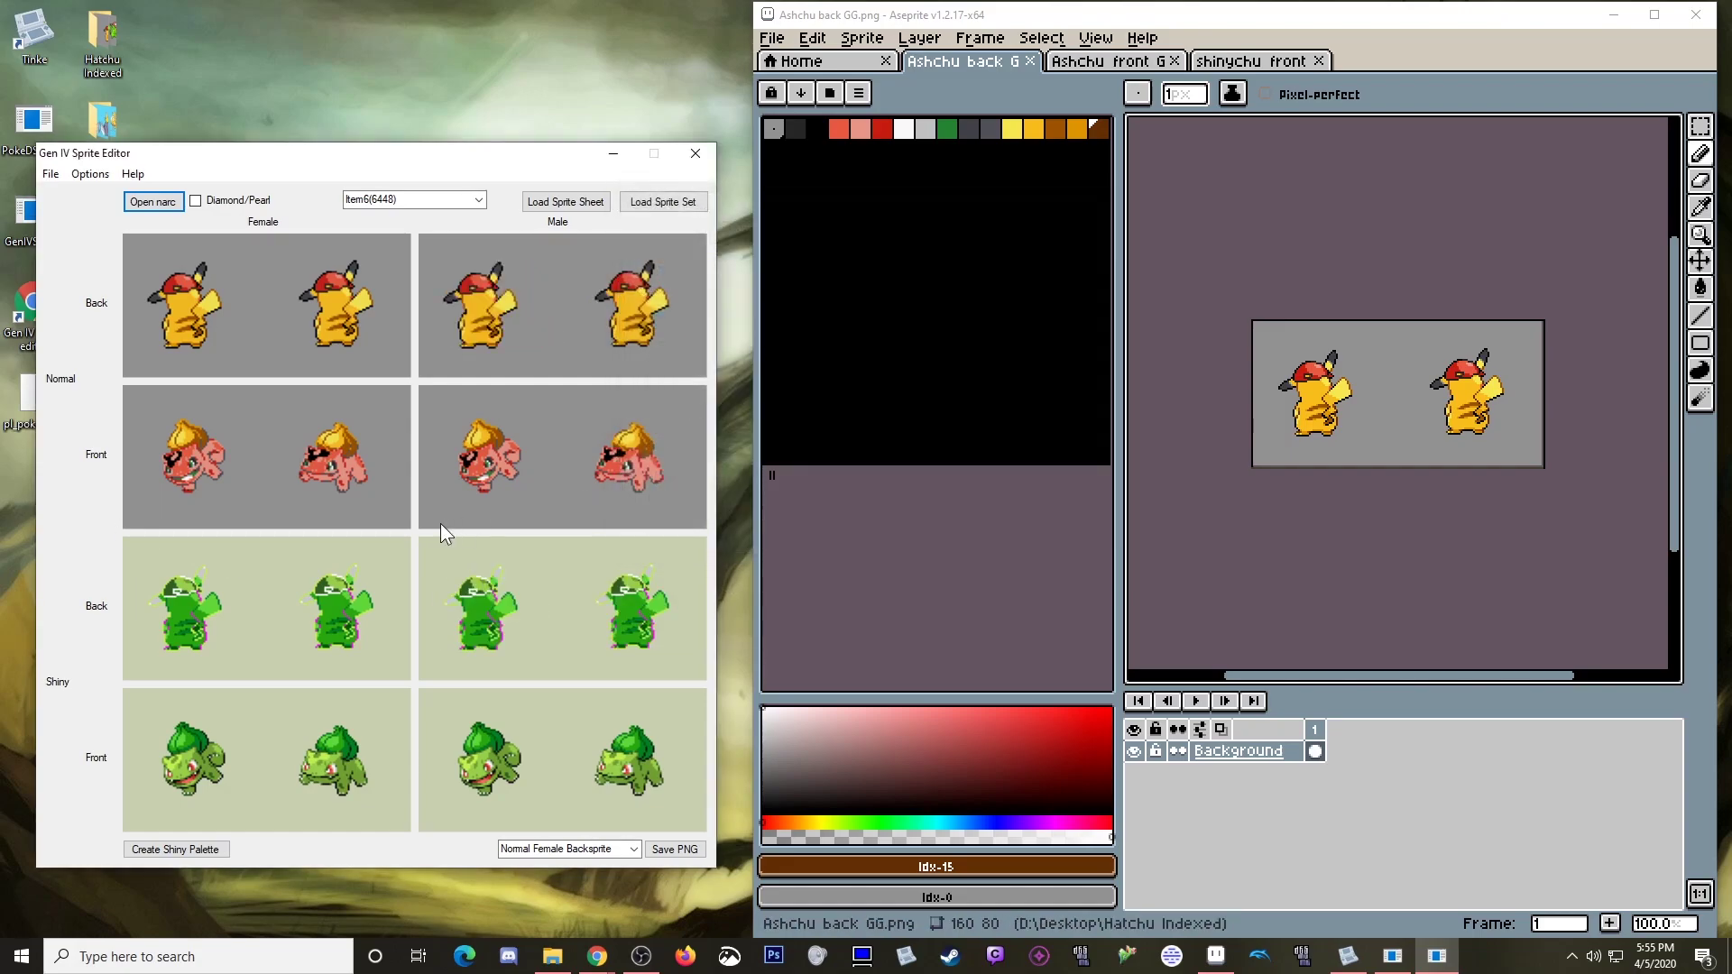
left_click(338, 453)
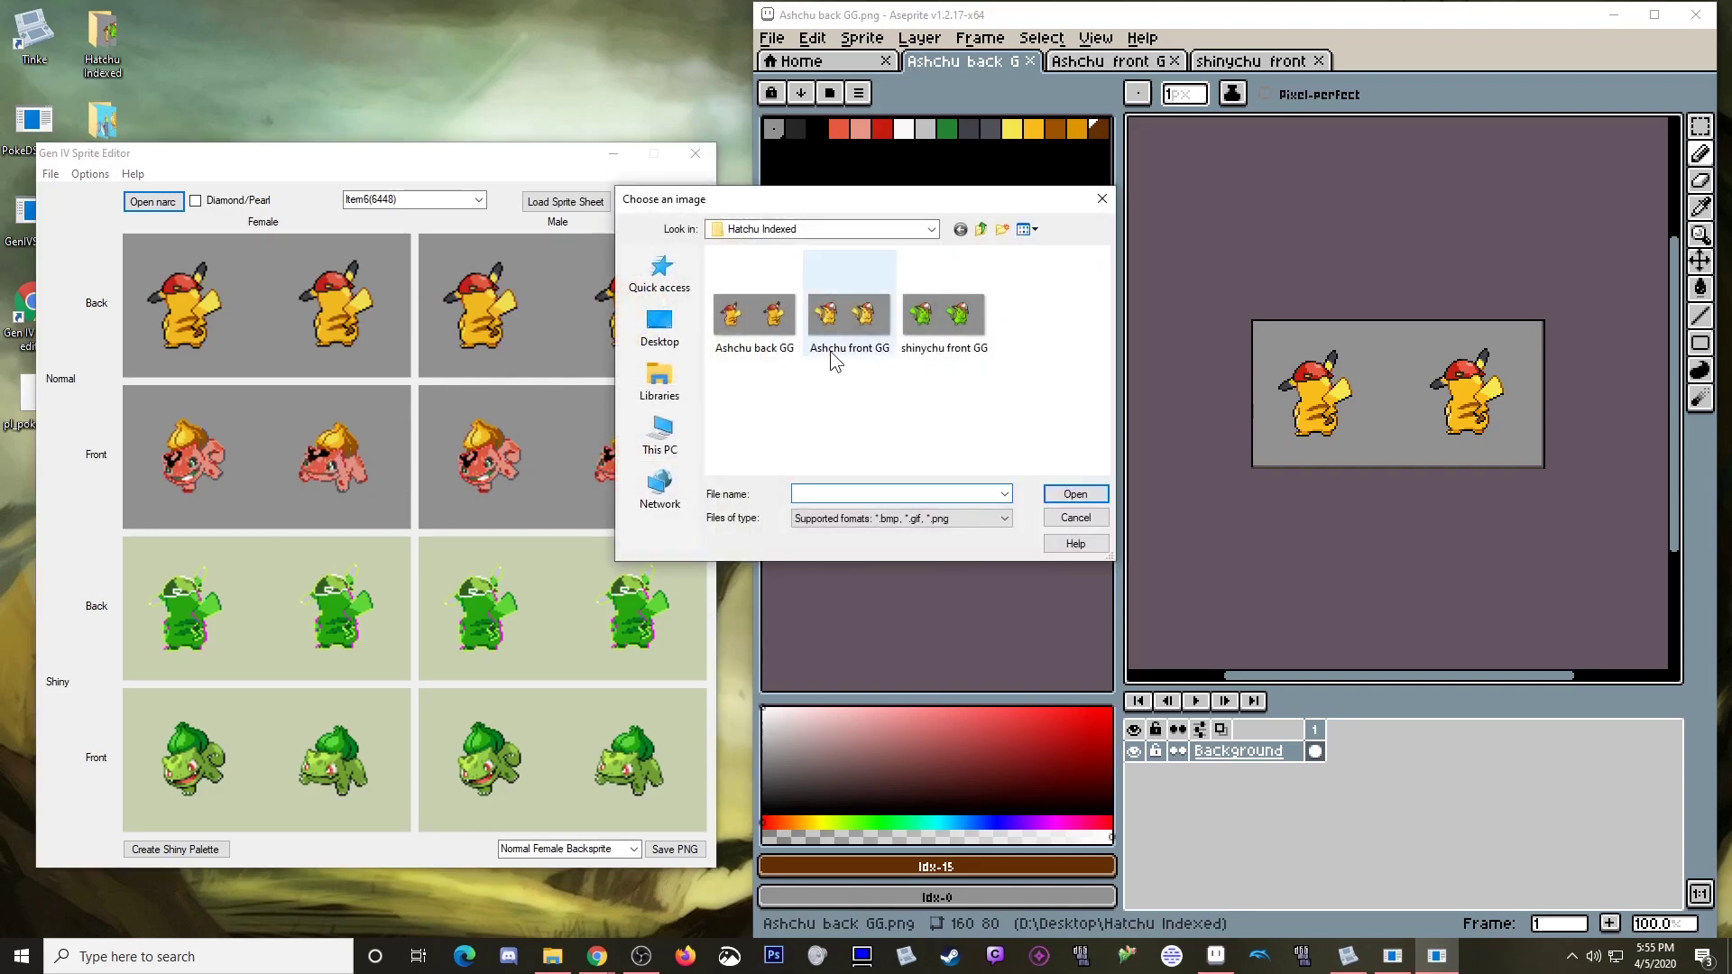
double_click(872, 325)
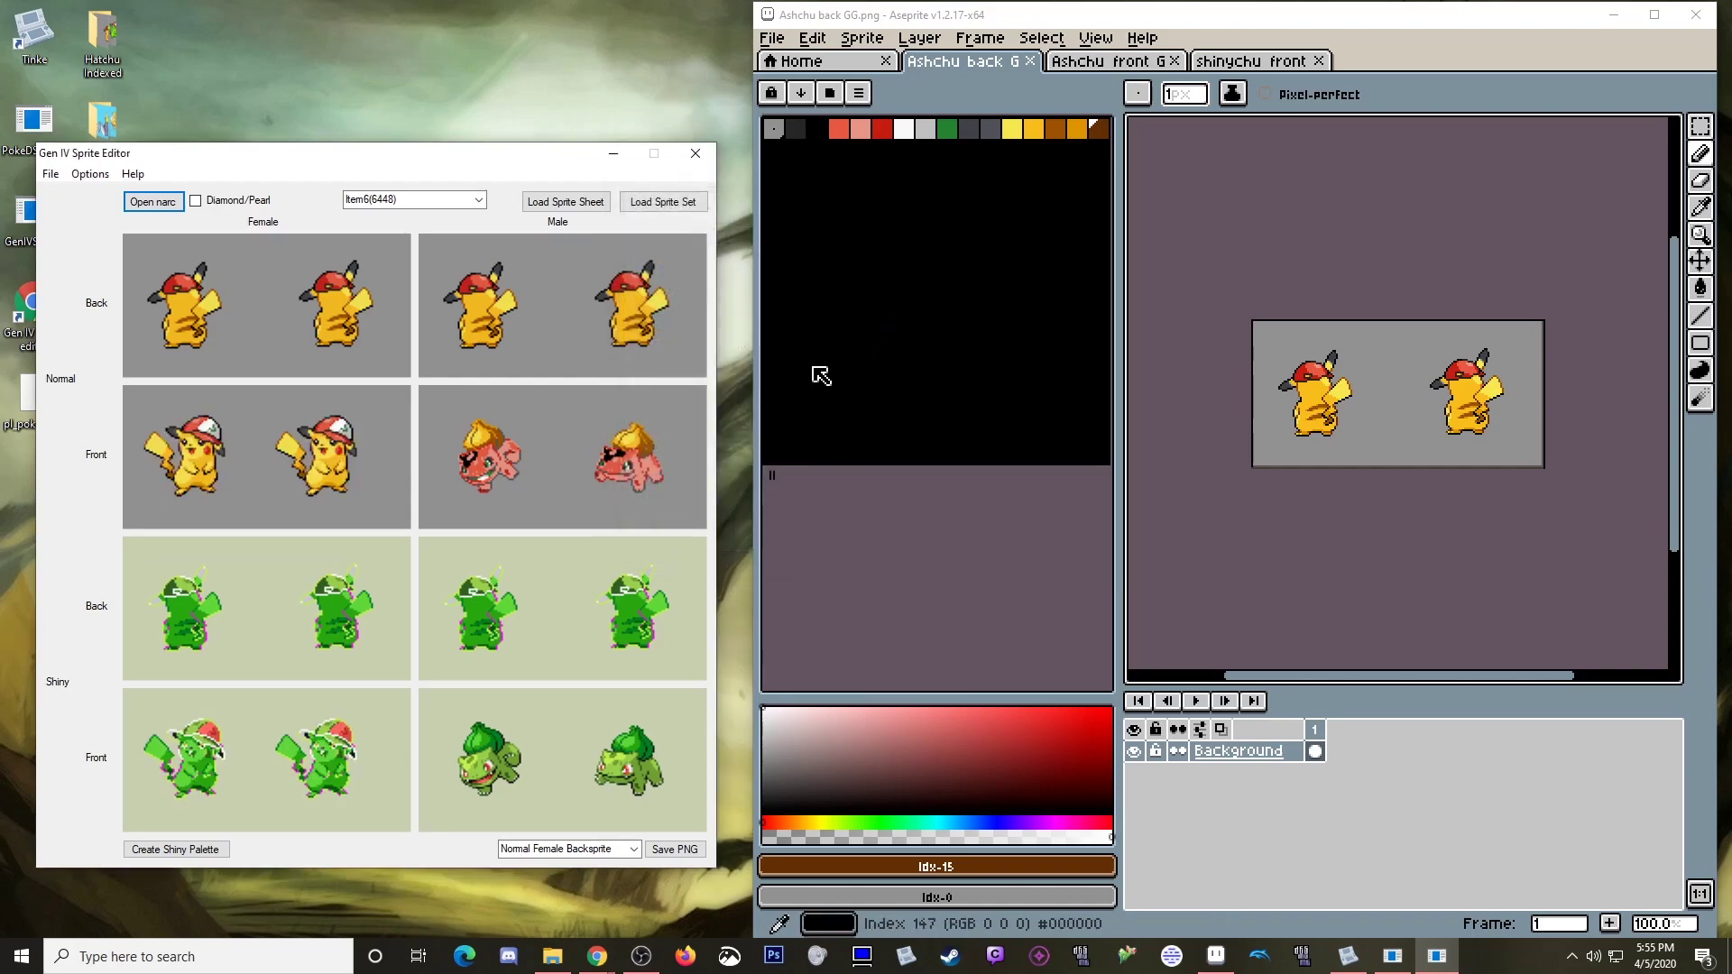
left_click(651, 476)
double_click(853, 327)
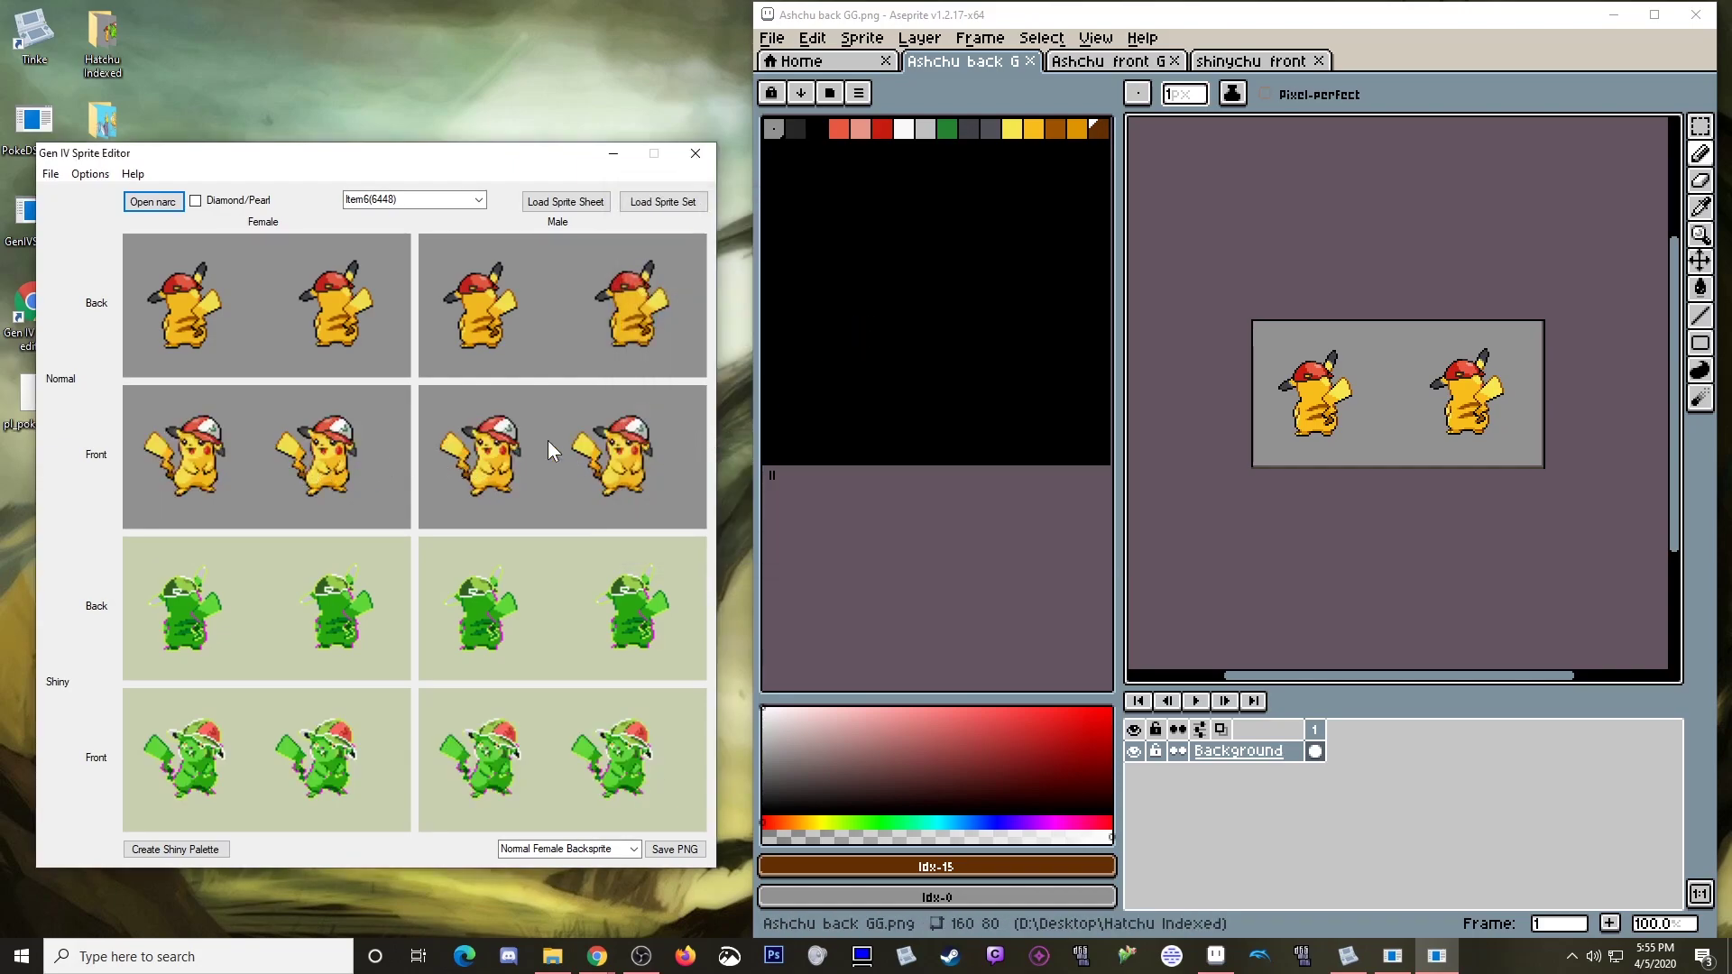
Step: Compare Ashchu front GG with shinychu front GG in Aseprite, and load shinychu front GG into the shiny male front slot
left_click(1108, 61)
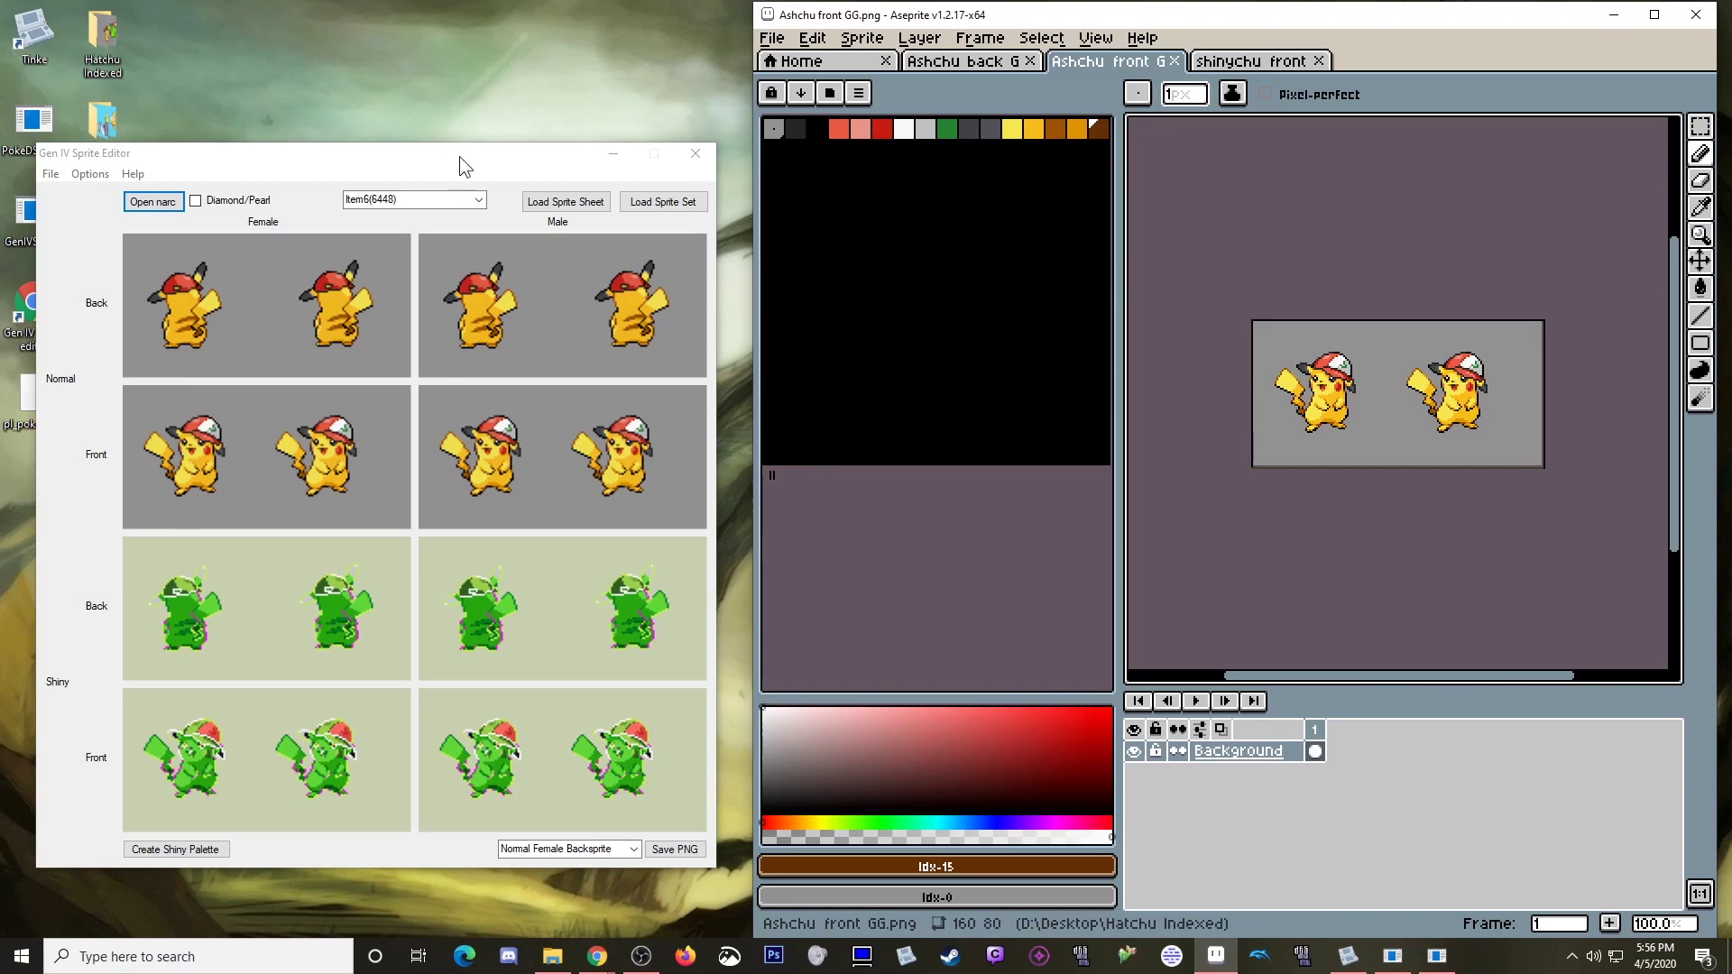
left_click(1253, 61)
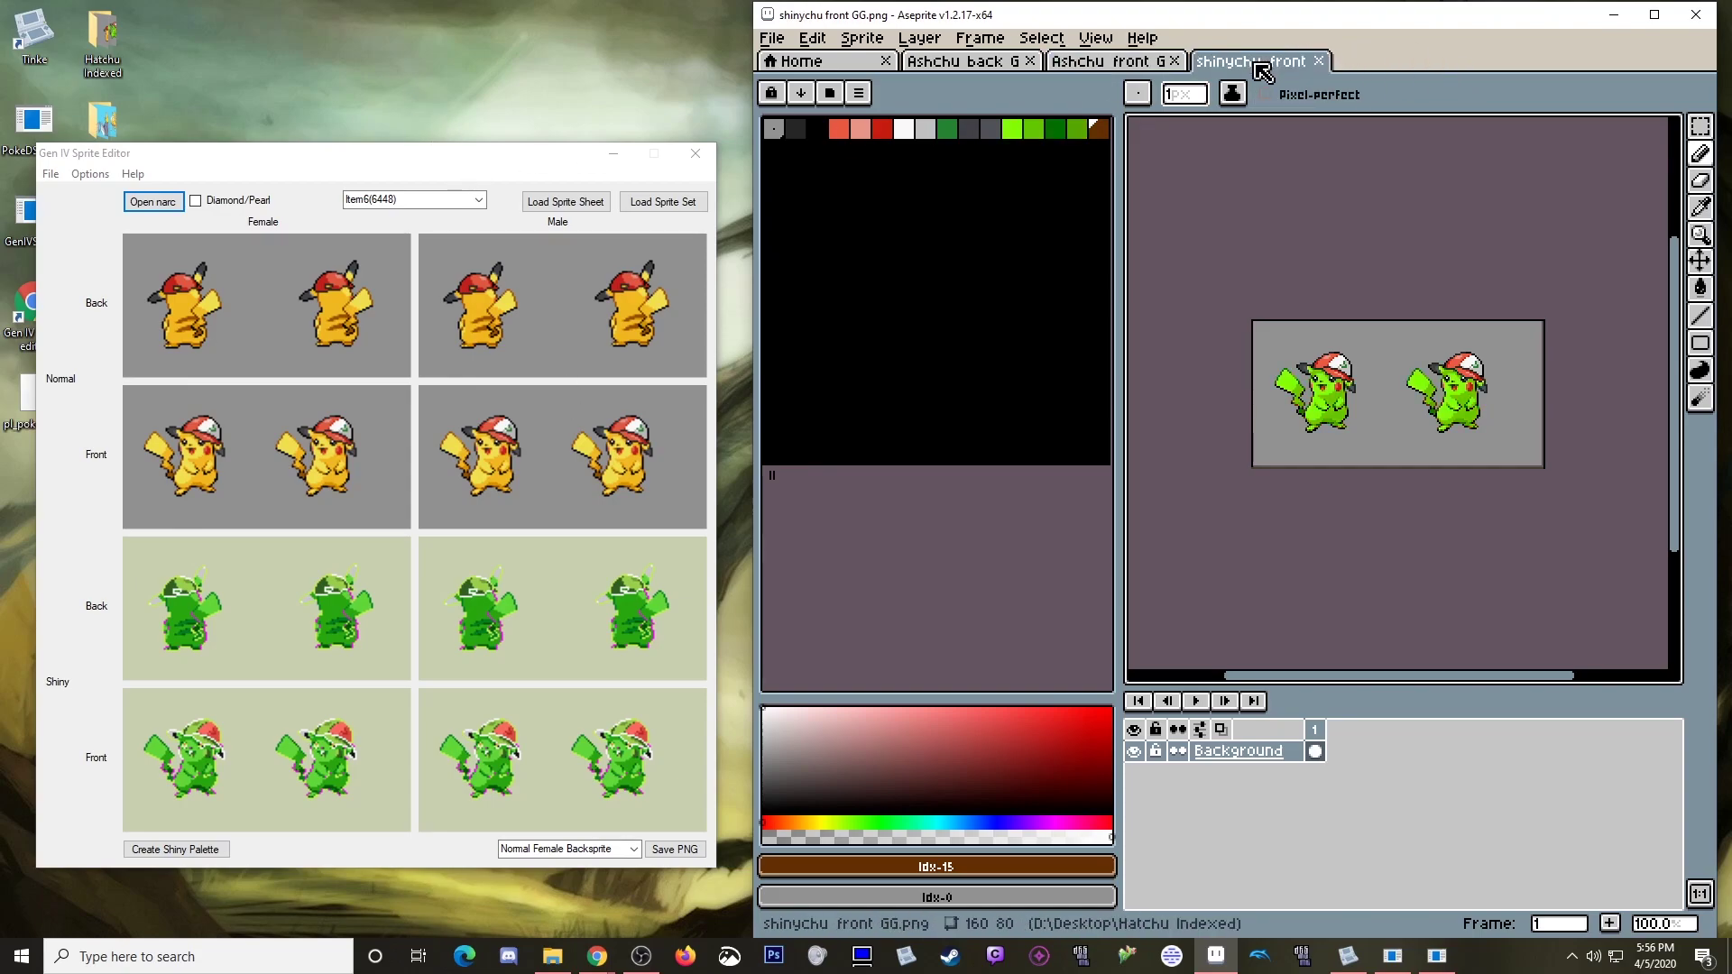
left_click_drag(392, 156, 410, 61)
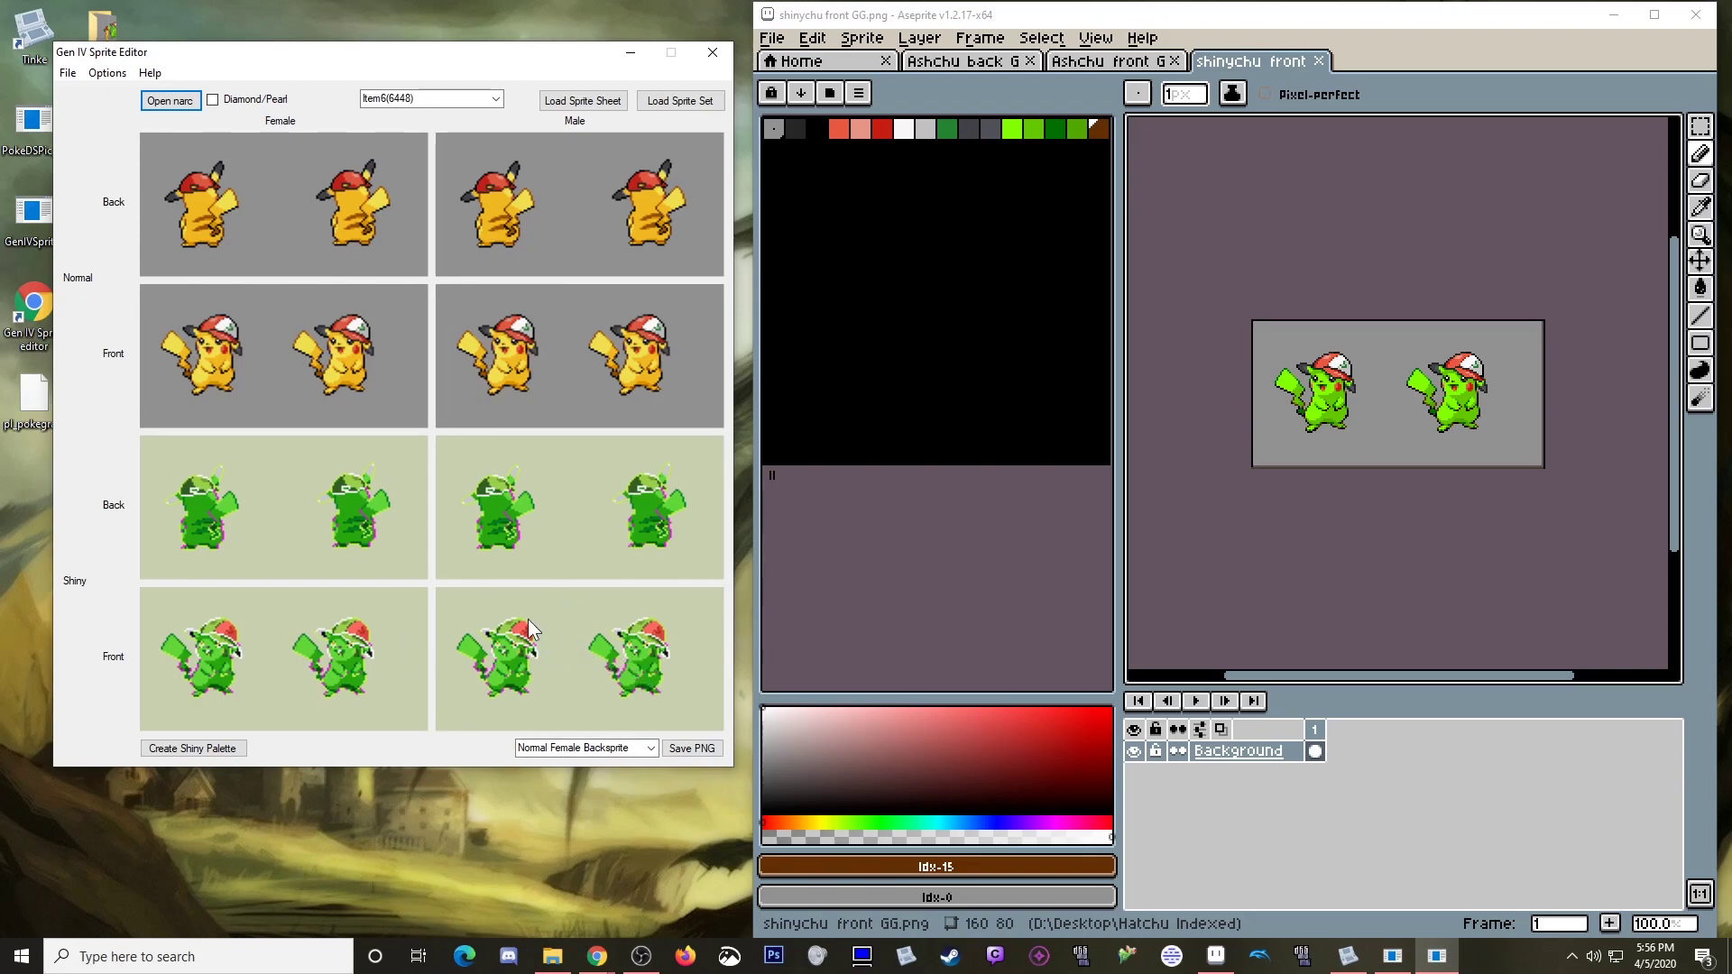
left_click(663, 648)
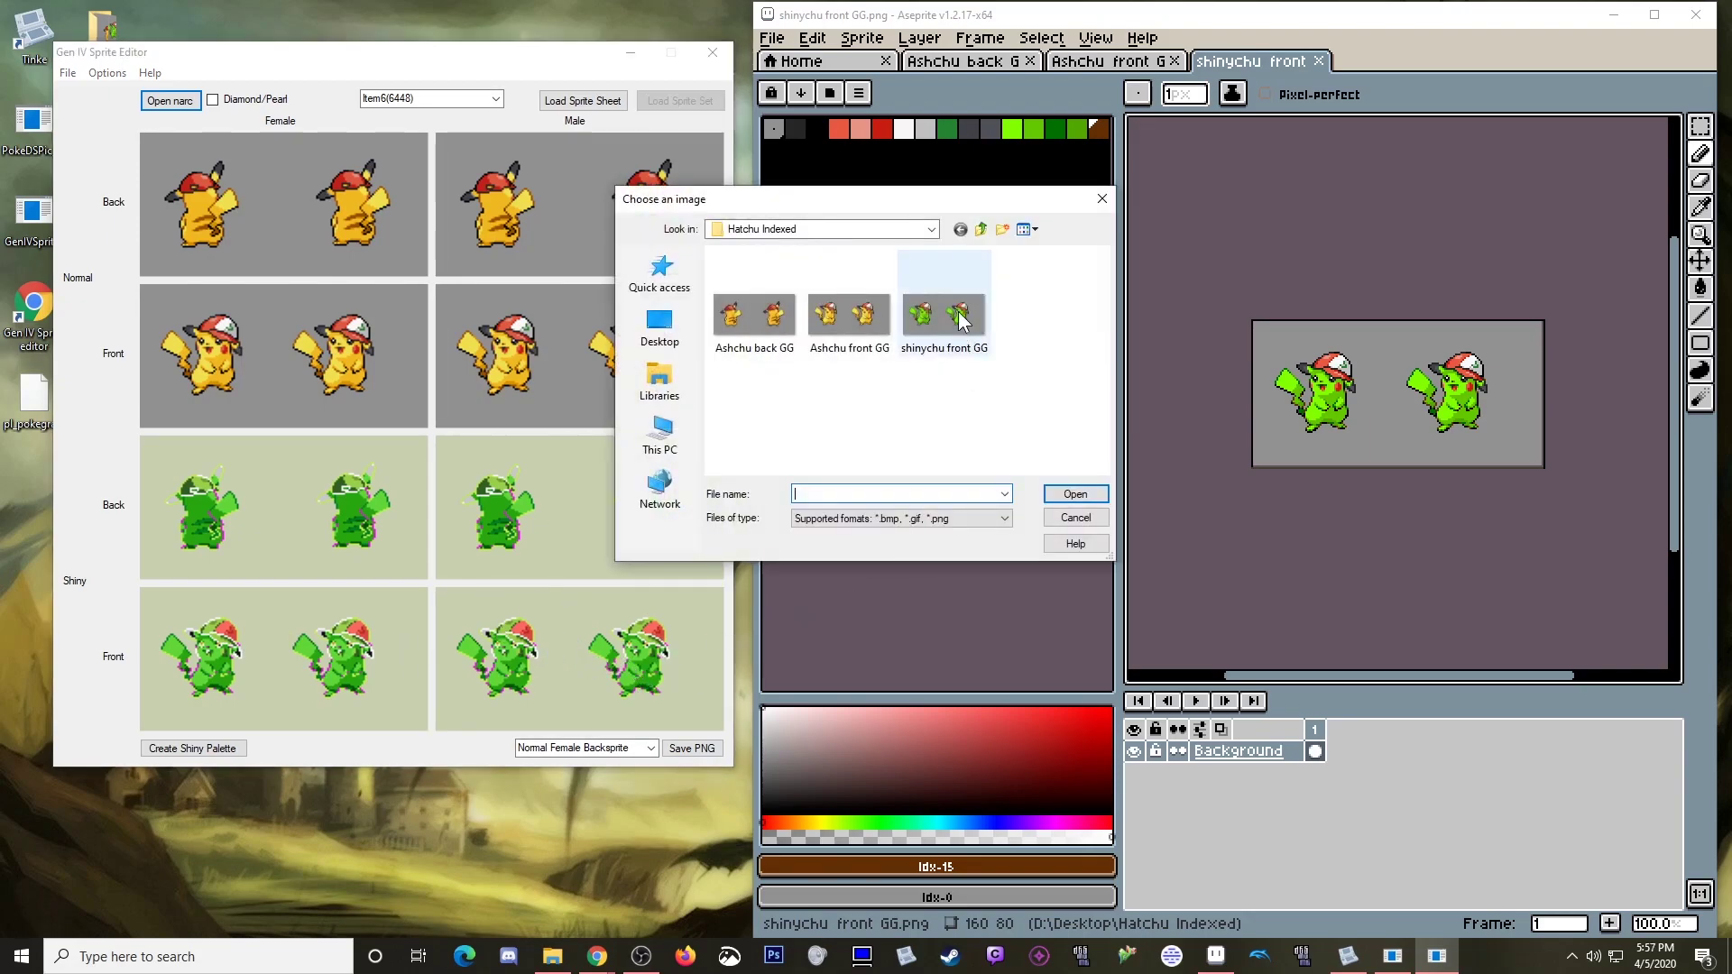
double_click(961, 320)
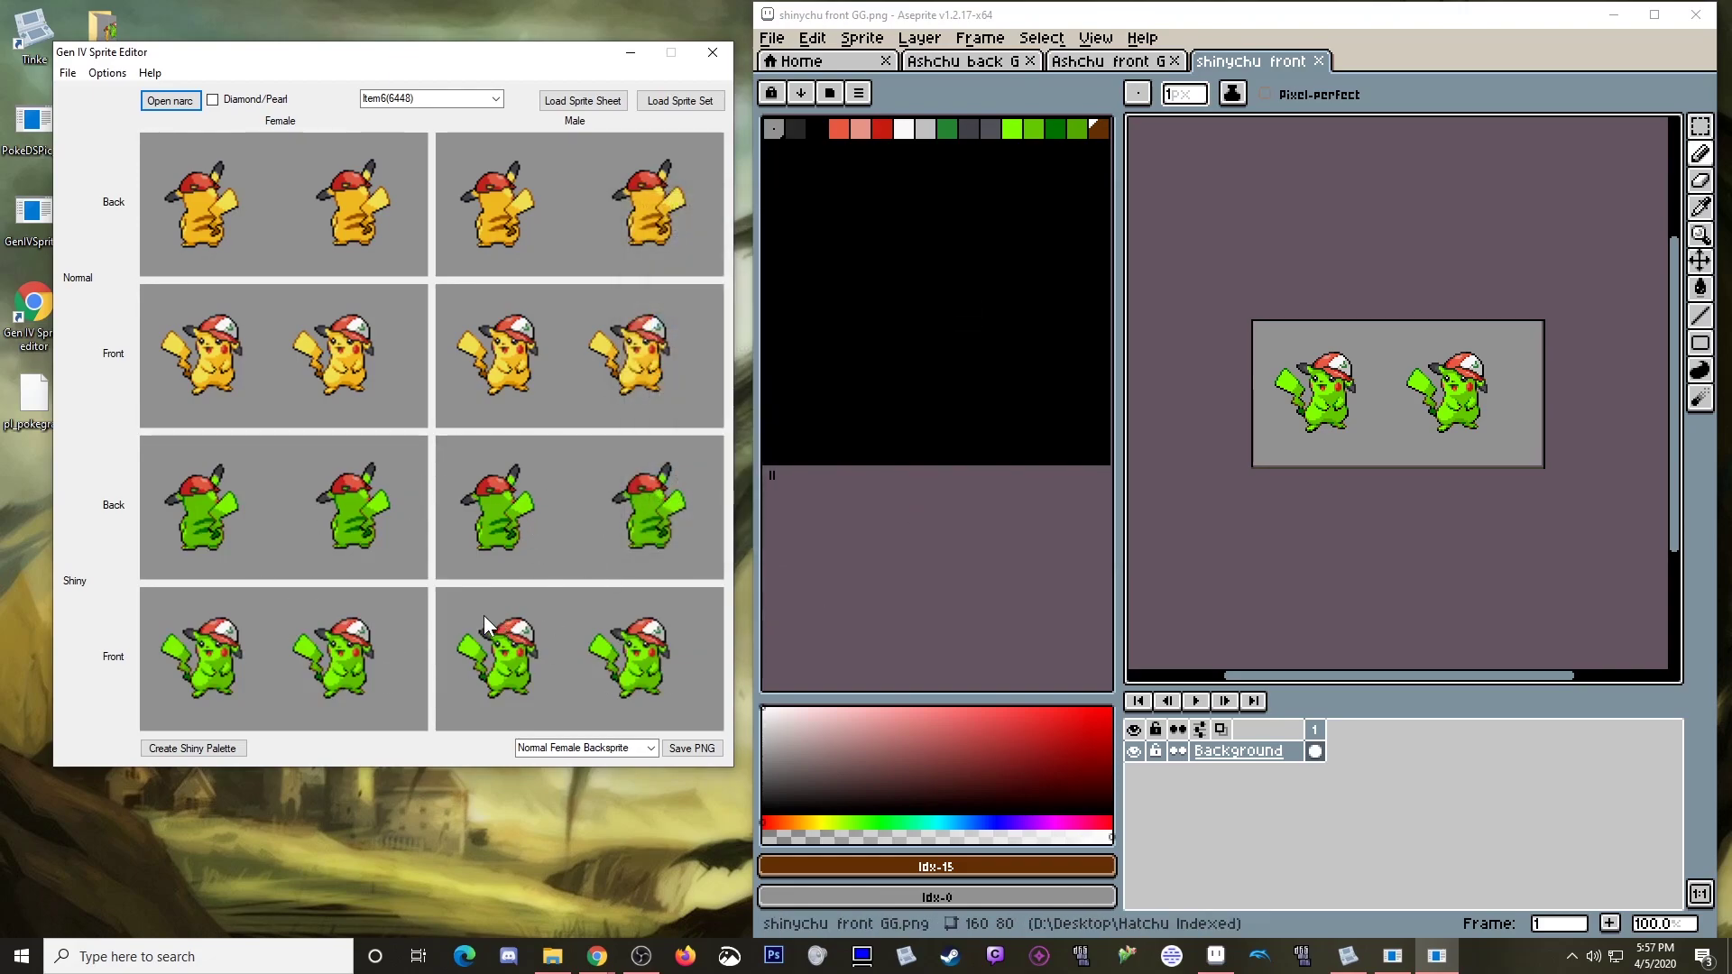
Step: Try shinychu front GG on the shiny female back slot, and restore the shiny palette by reloading it into the shiny male front slot
left_click(353, 518)
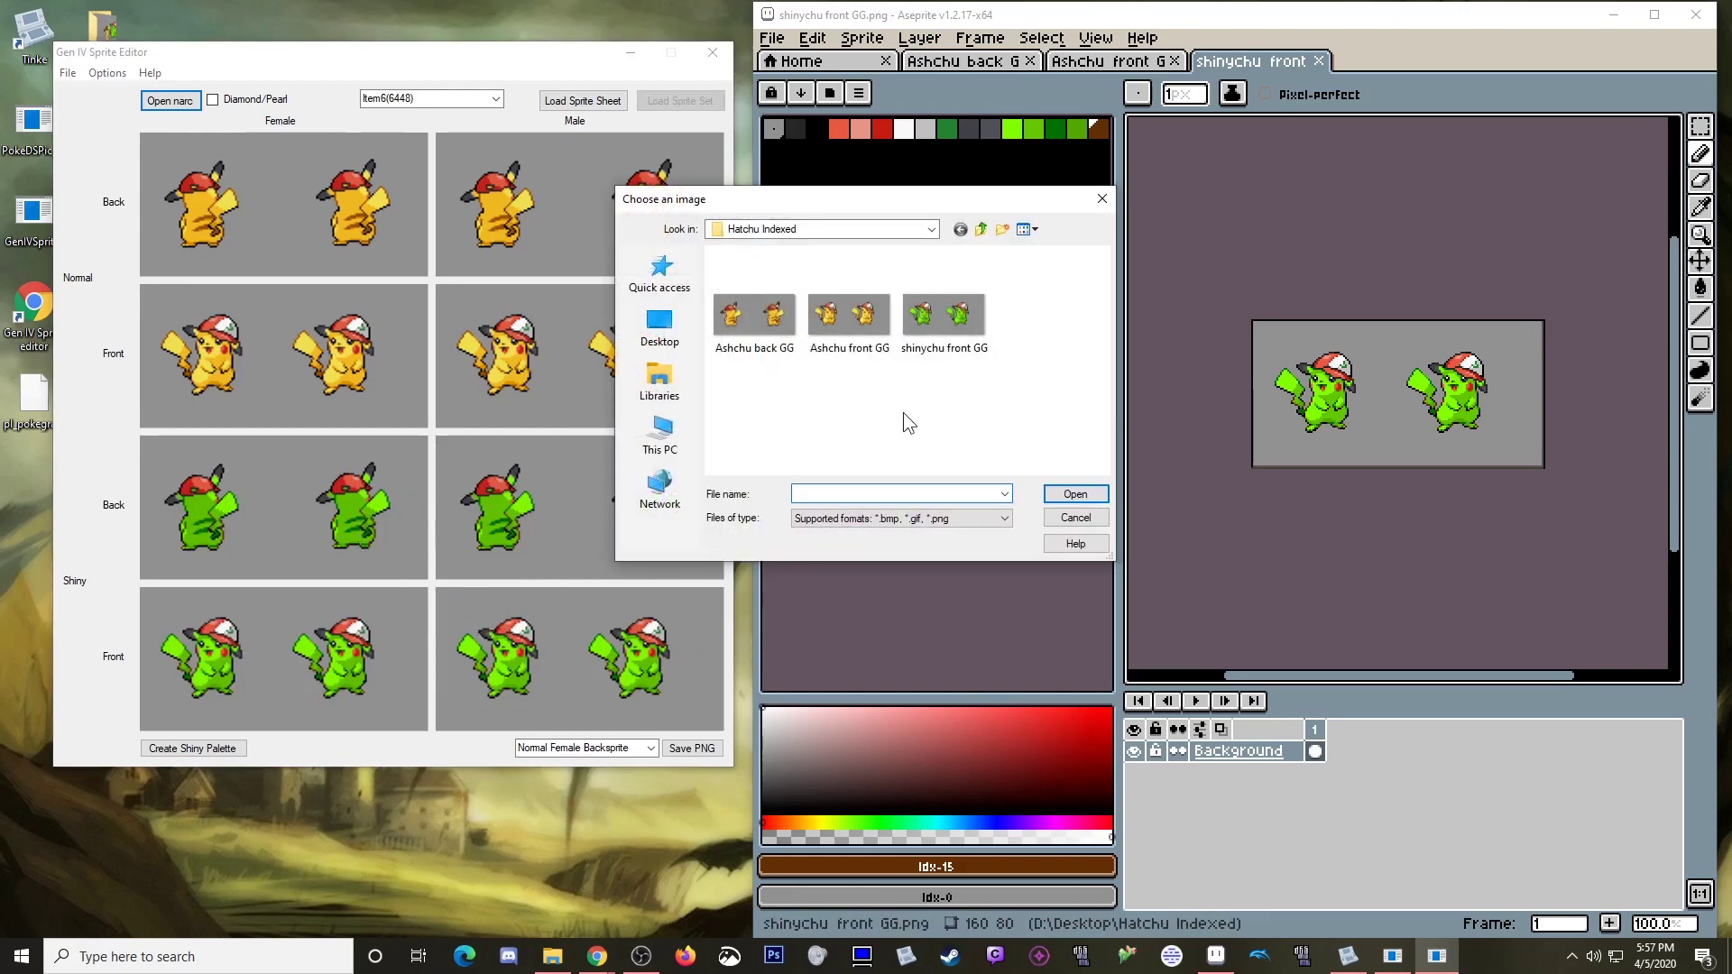
double_click(943, 318)
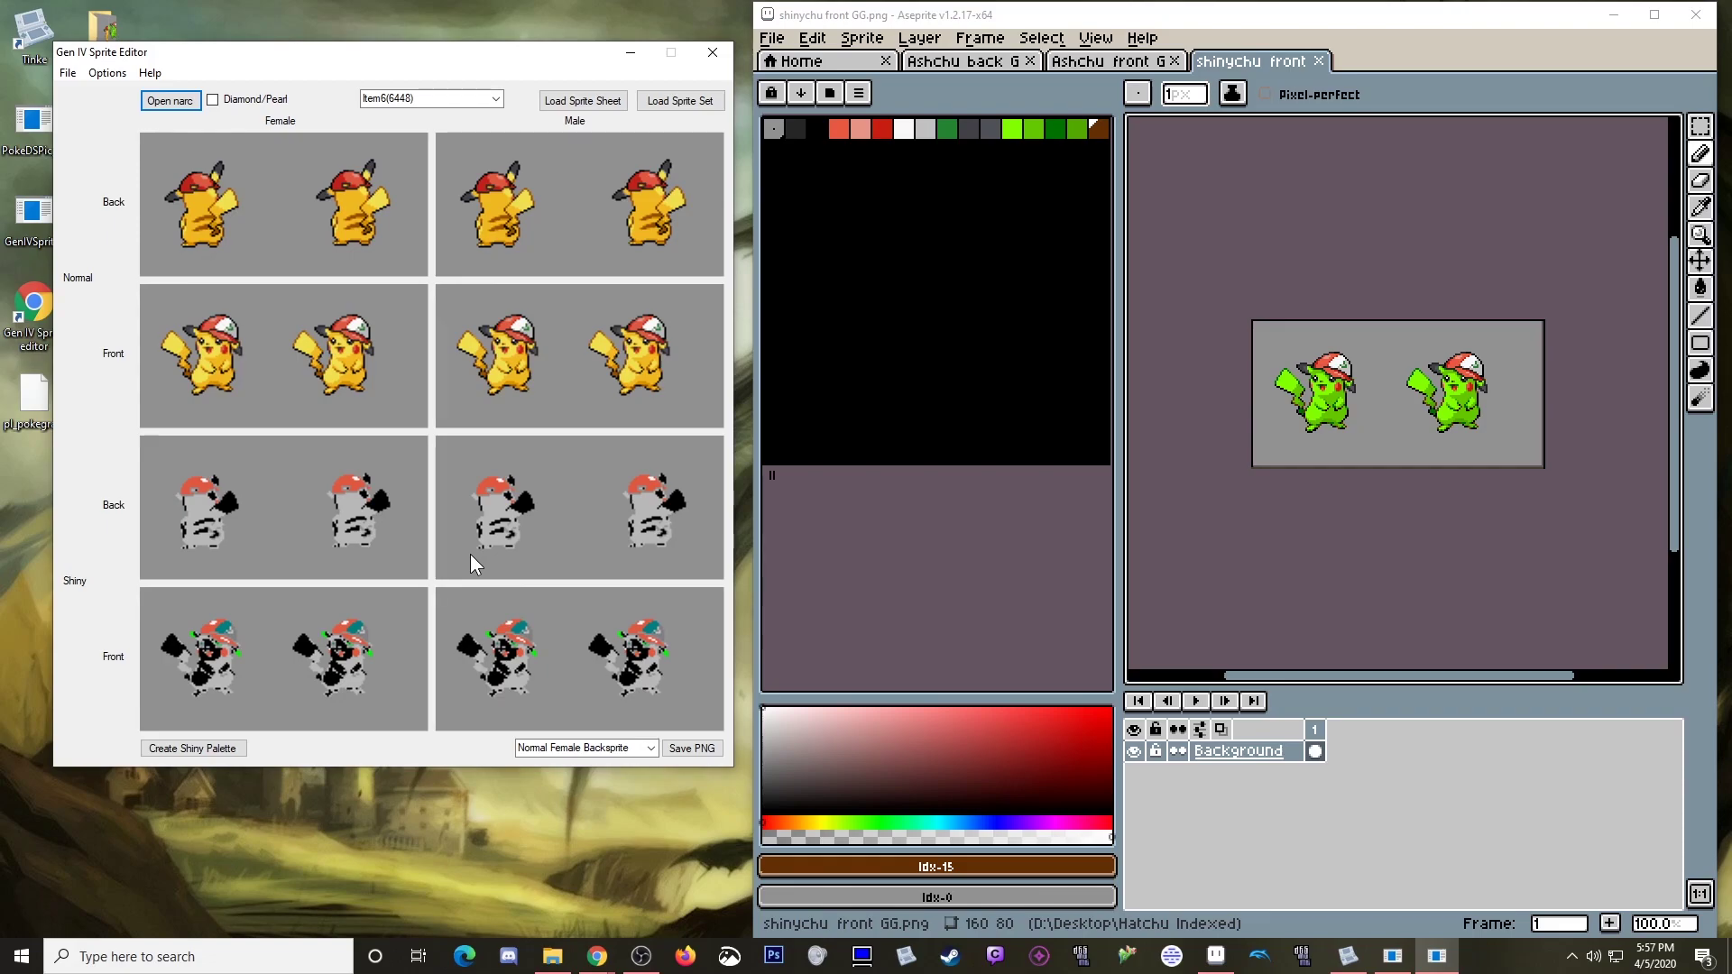
left_click(520, 669)
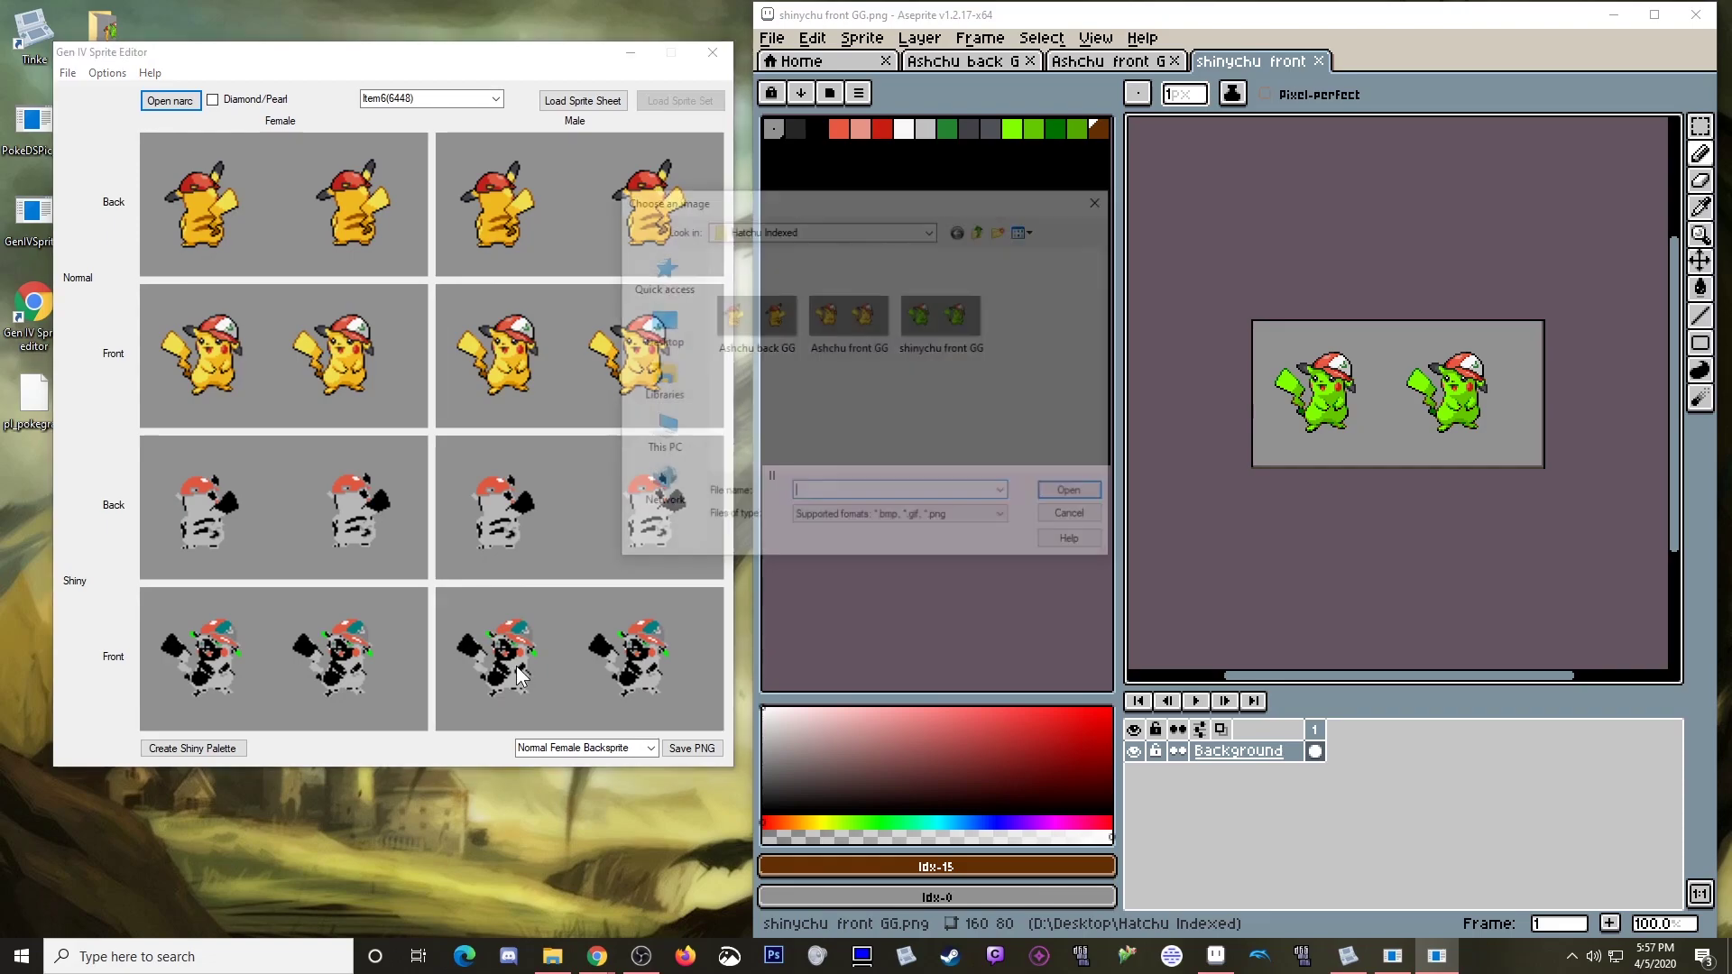
double_click(952, 318)
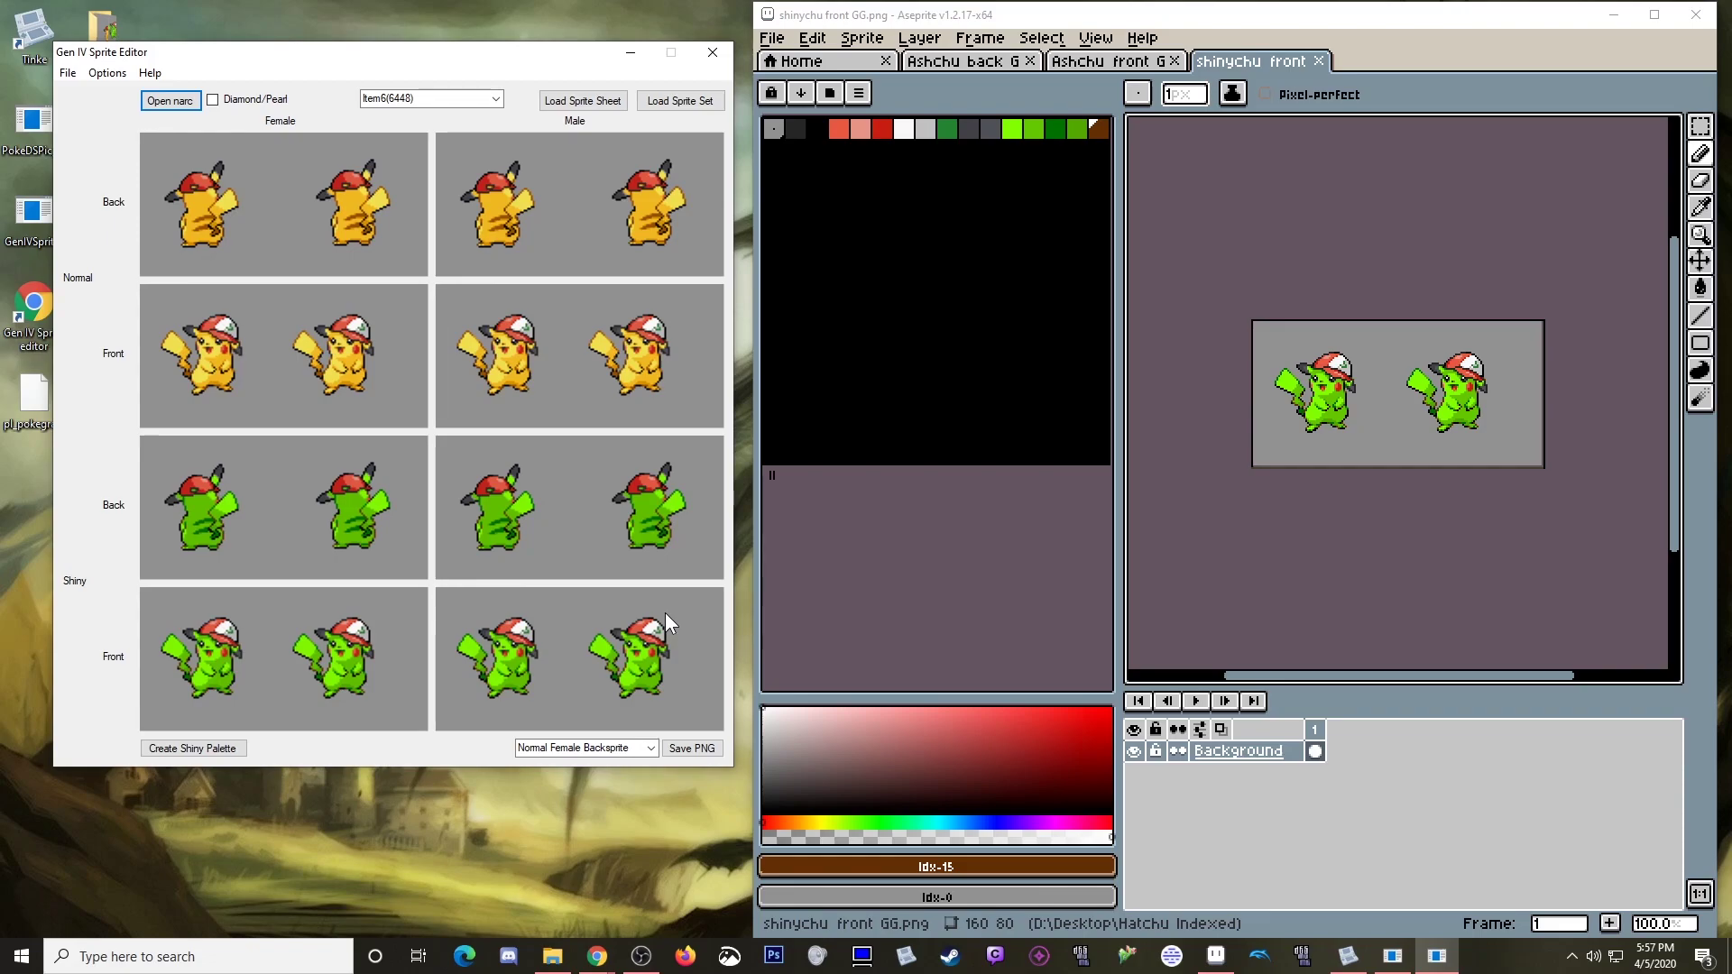
Step: Close the shinychu front GG, Ashchu front GG and Ashchu back GG images in Aseprite
left_click(68, 74)
key("Escape")
scroll(450, 97, "down", 1)
scroll(451, 98, "up", 1)
left_click(1317, 61)
left_click(1173, 60)
left_click(1029, 61)
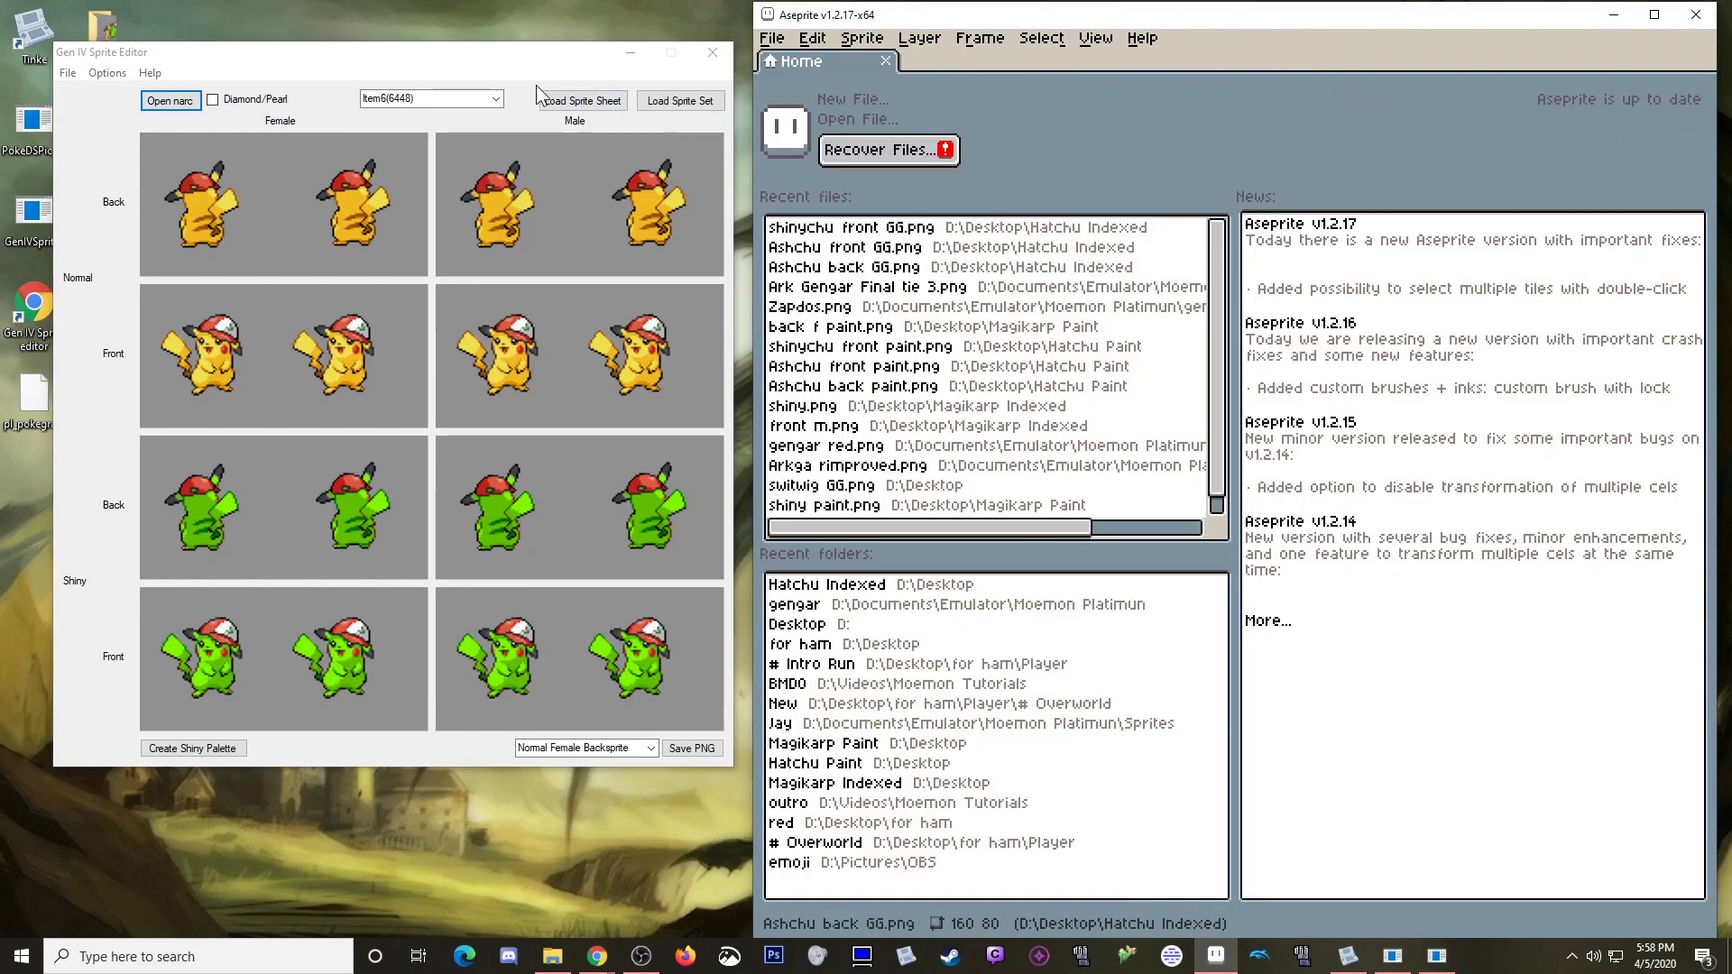
Step: Minimize Gen IV Sprite Editor and open the Magikarp Indexed folder with its view options showing
left_click(626, 52)
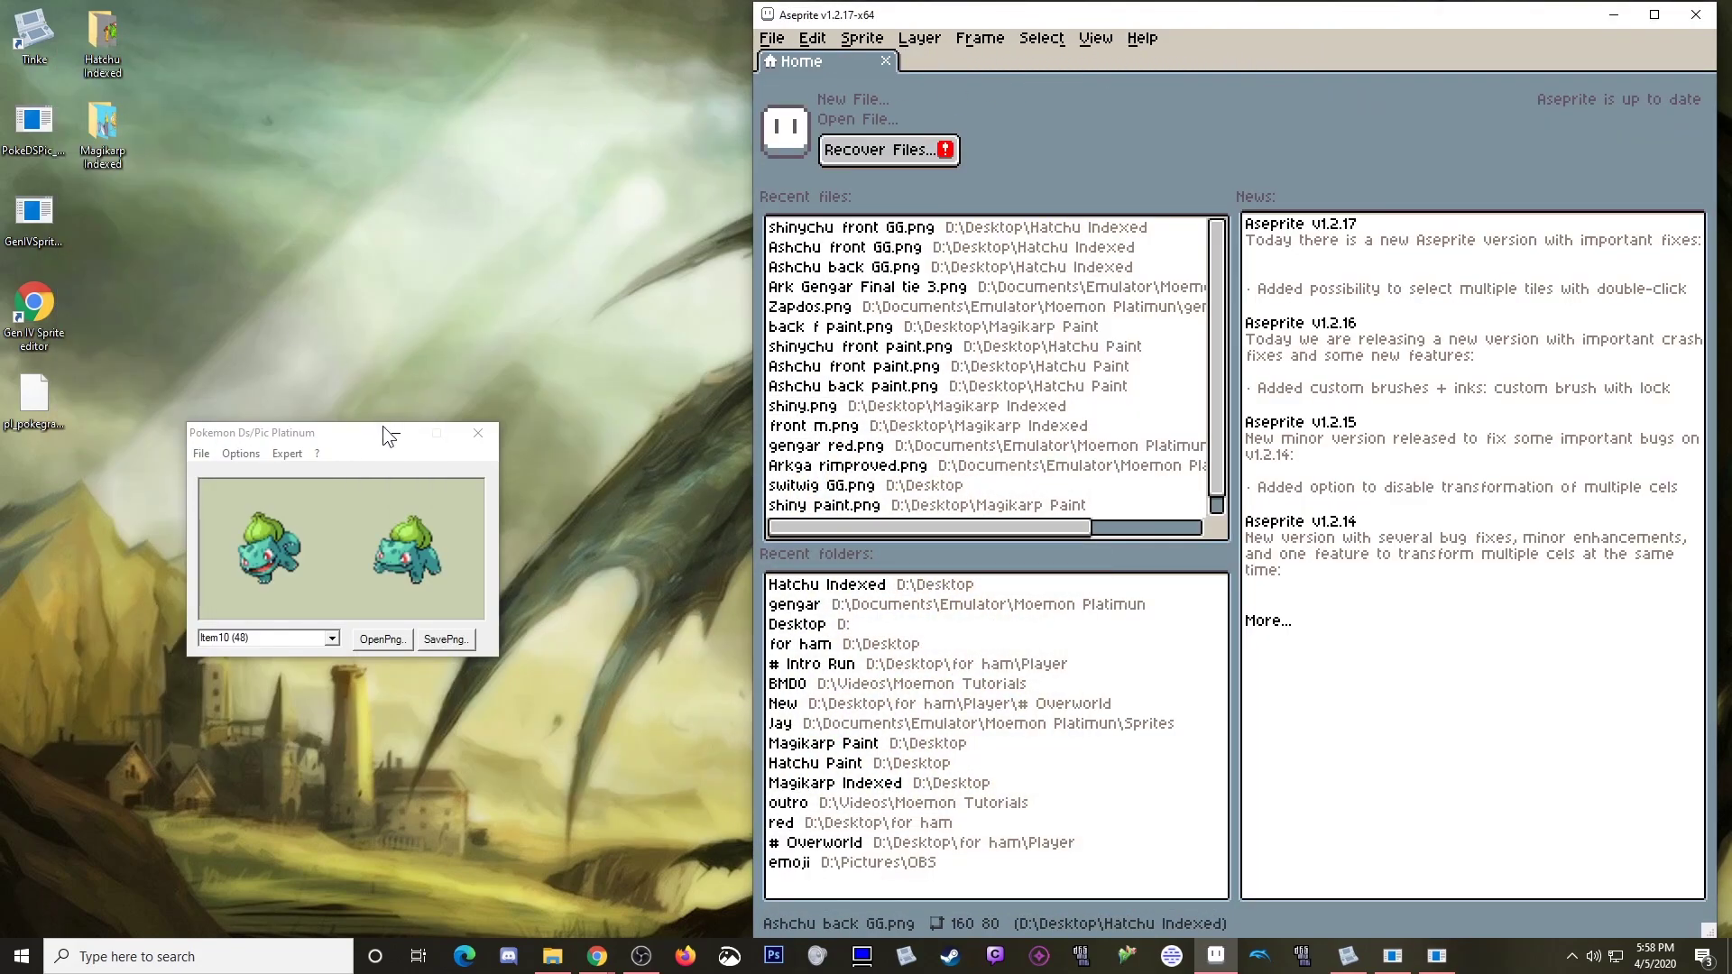
double_click(111, 127)
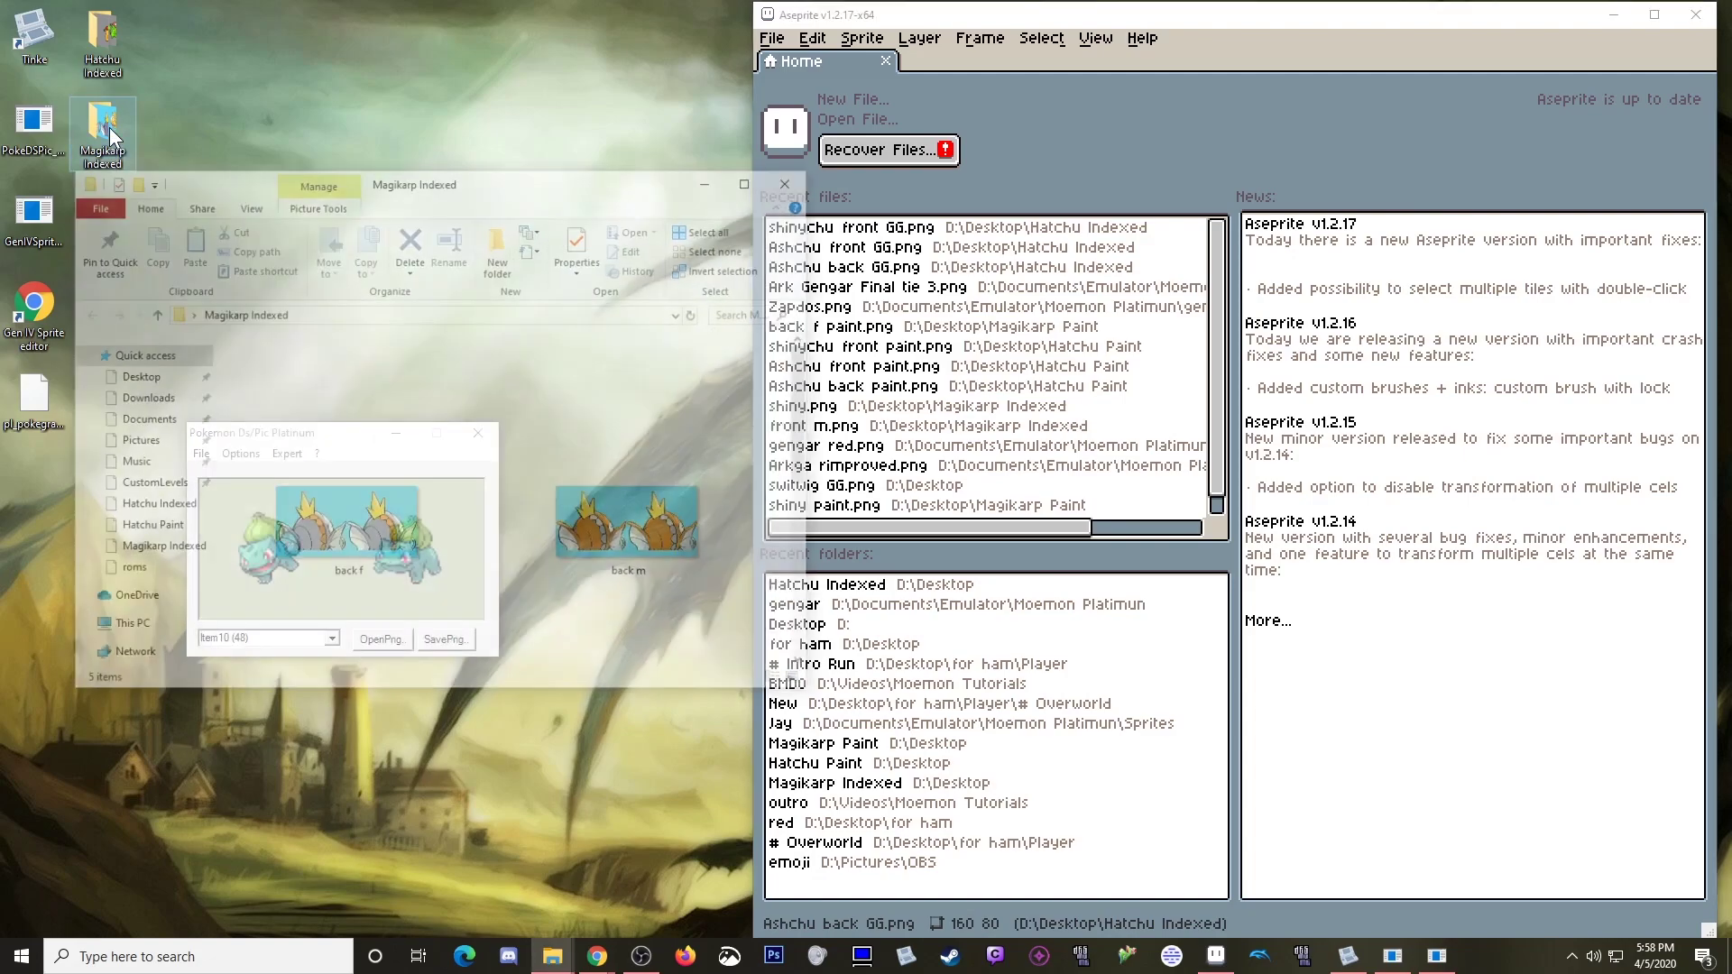
left_click(248, 203)
left_click(352, 232)
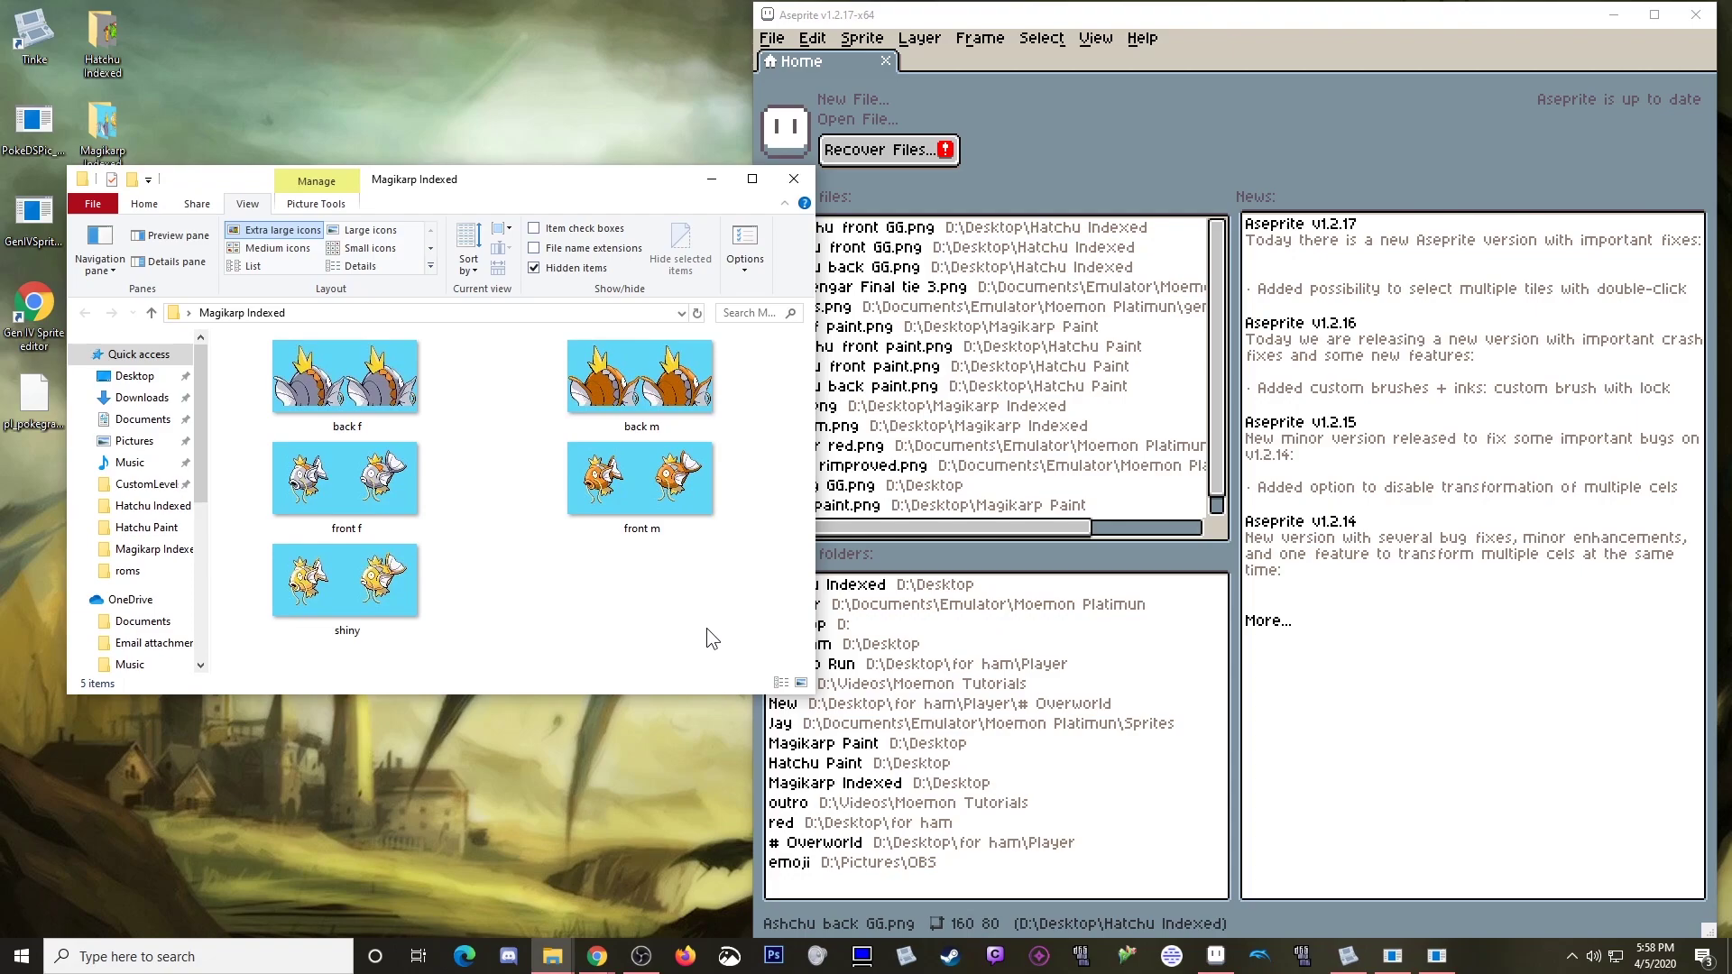
Step: Look over the Magikarp Indexed images and open all five of them in Aseprite
left_click(377, 384)
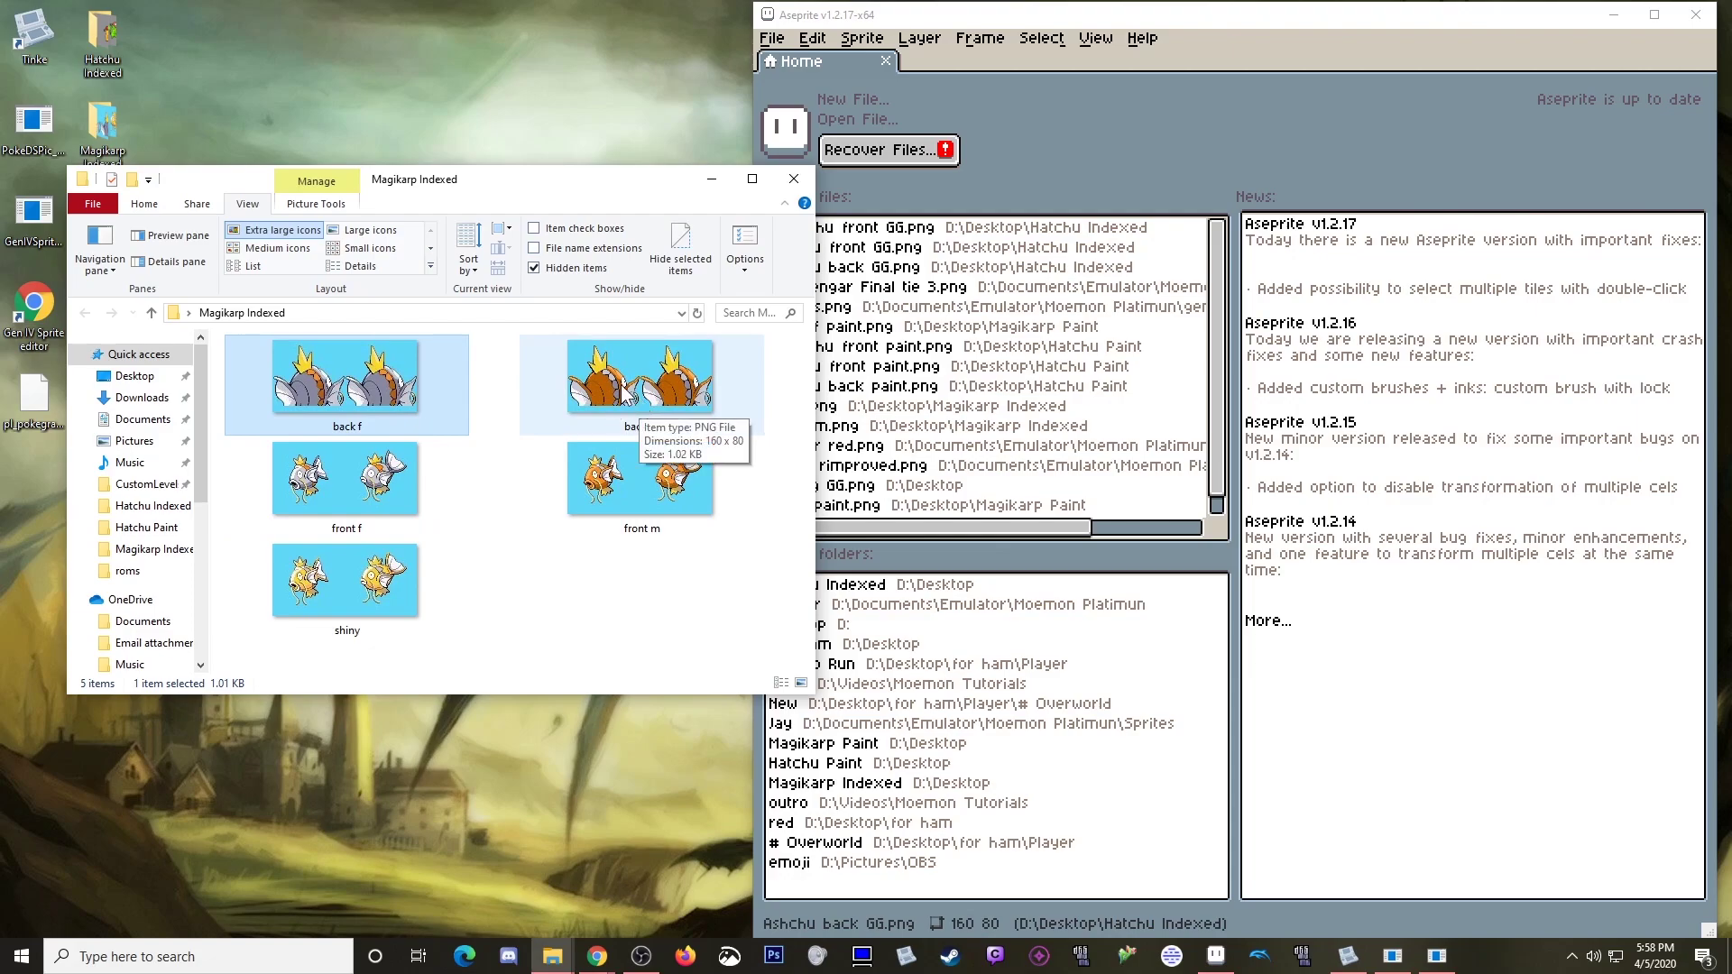
left_click(345, 478)
left_click(617, 487)
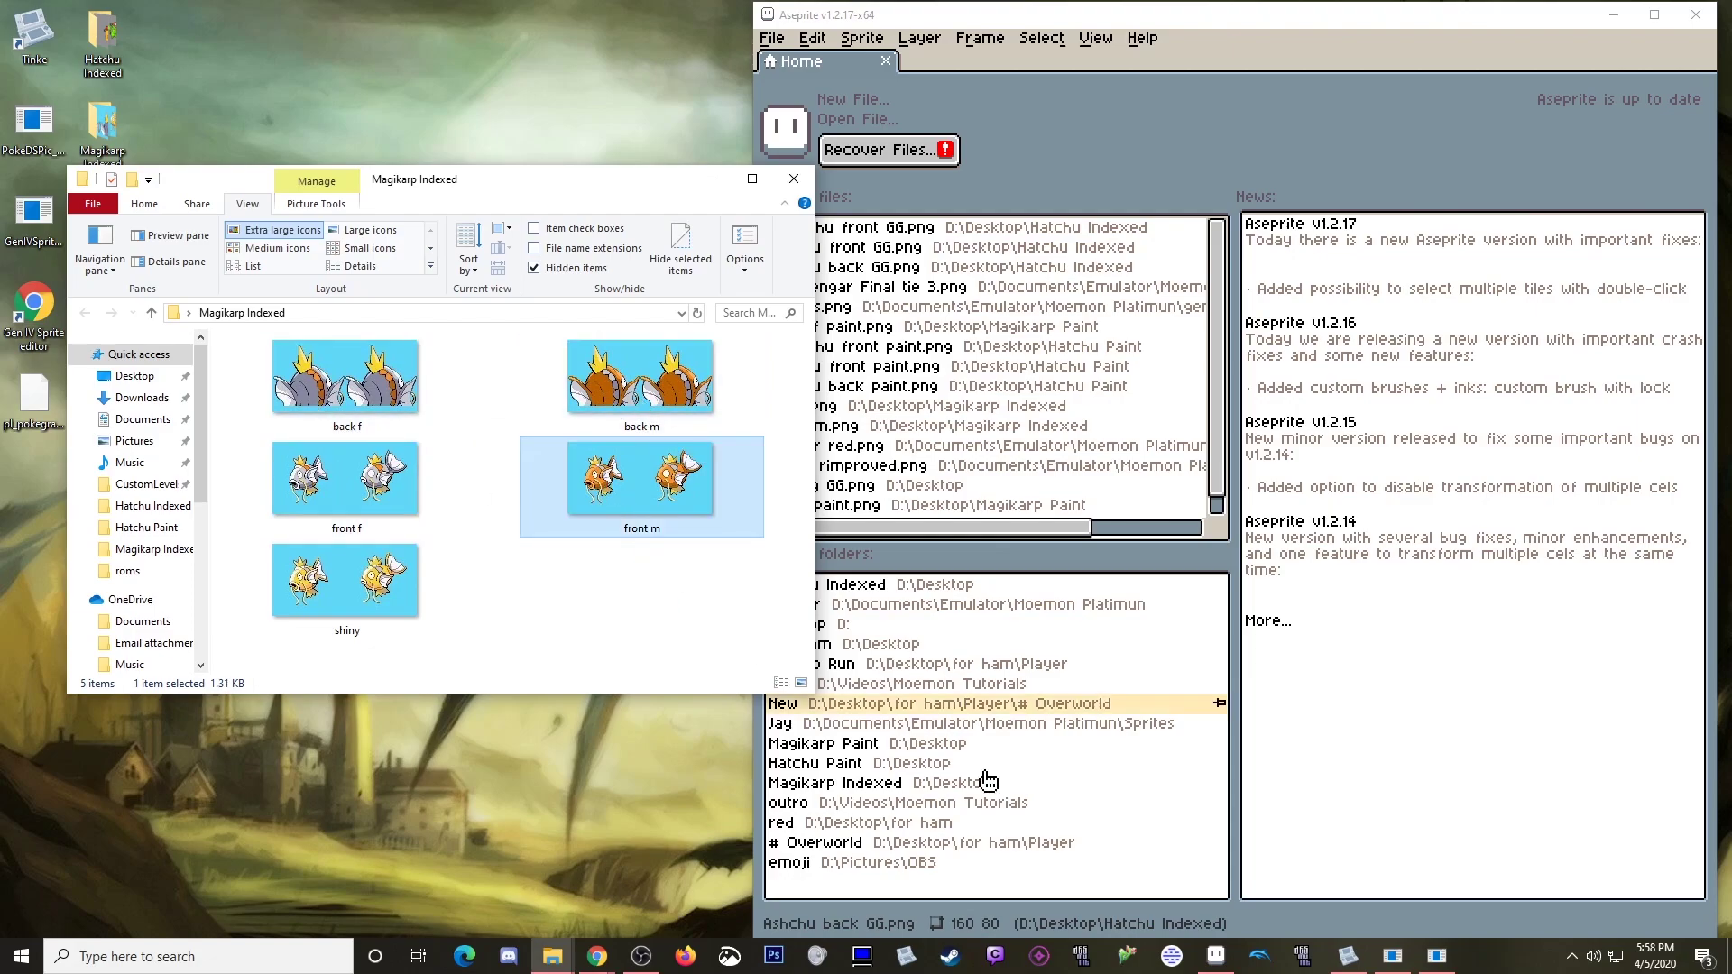
left_click_drag(672, 626, 983, 41)
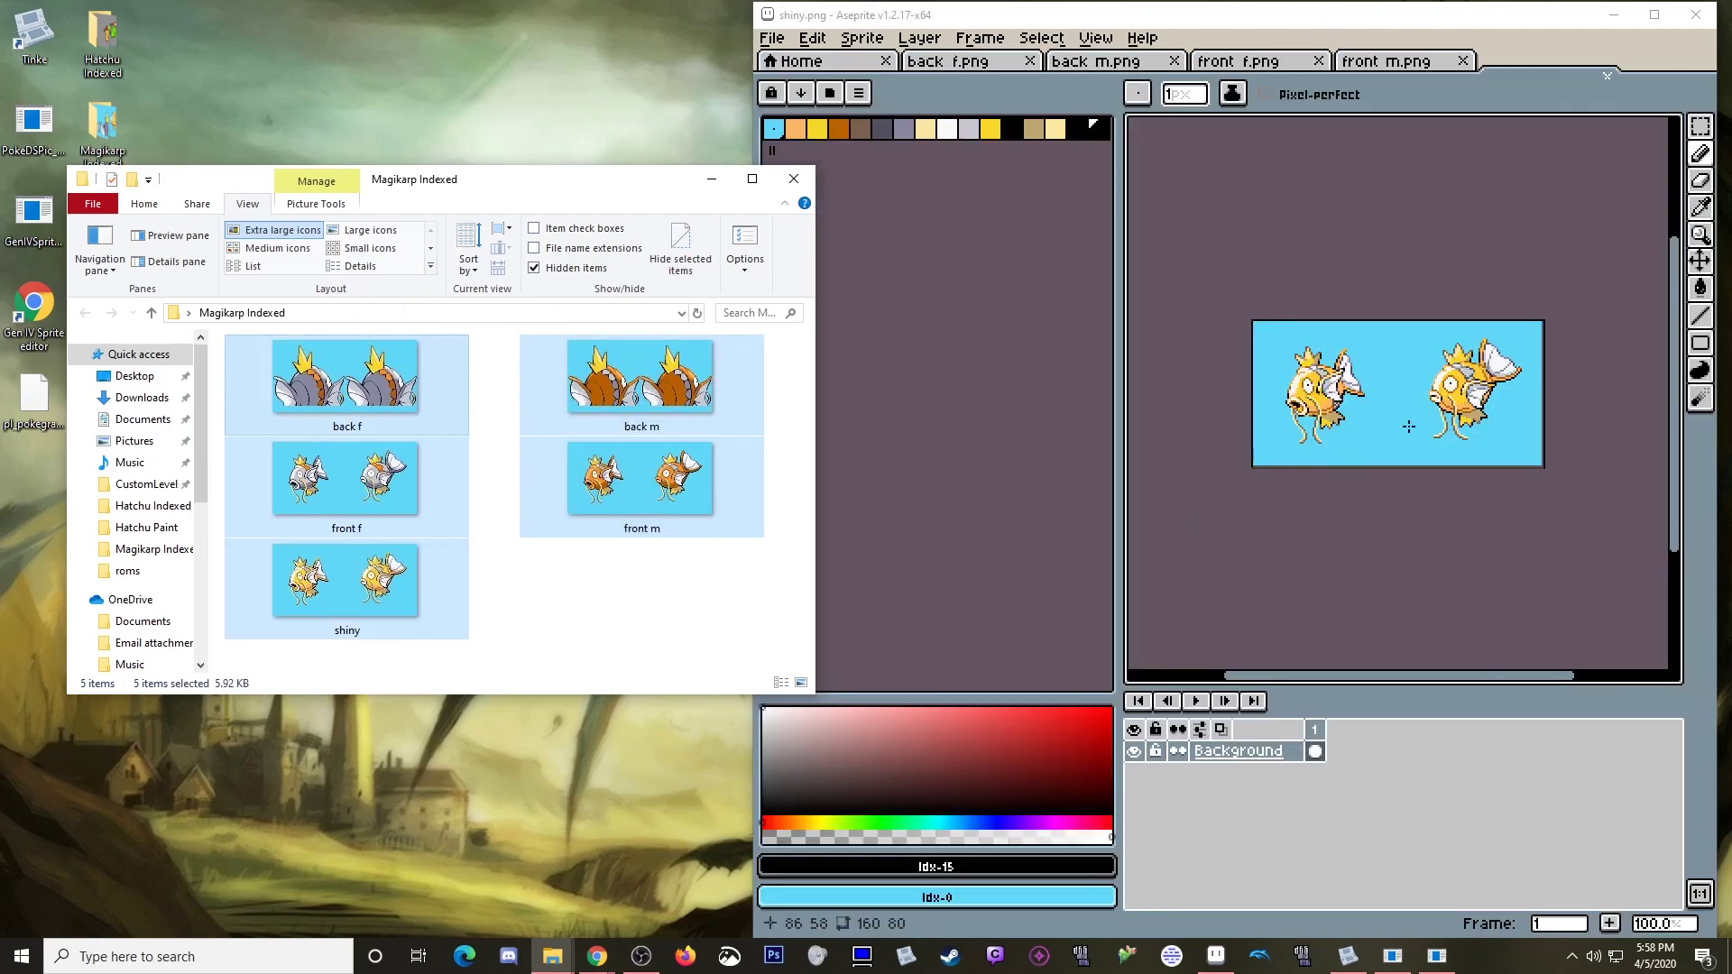
Step: Compare the palettes of the back f, back m, front f, front m and shiny Magikarp images and check shiny's color mode
left_click(970, 68)
left_click(1105, 65)
left_click(1241, 65)
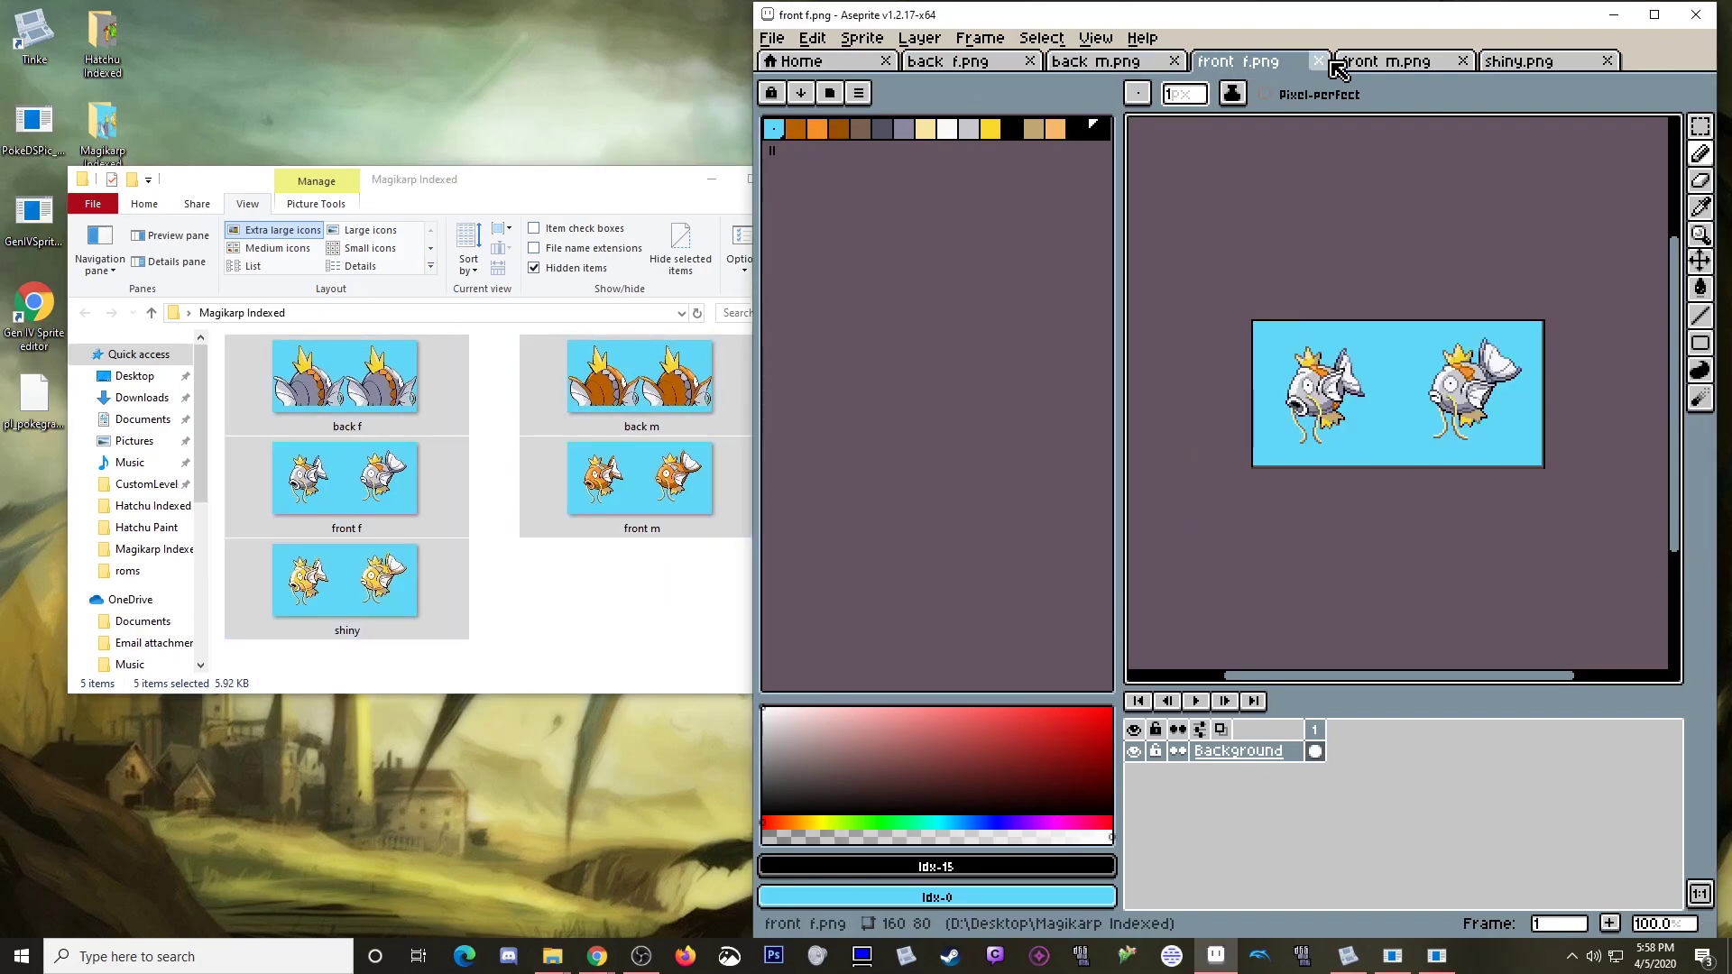
left_click(1389, 61)
left_click(1533, 61)
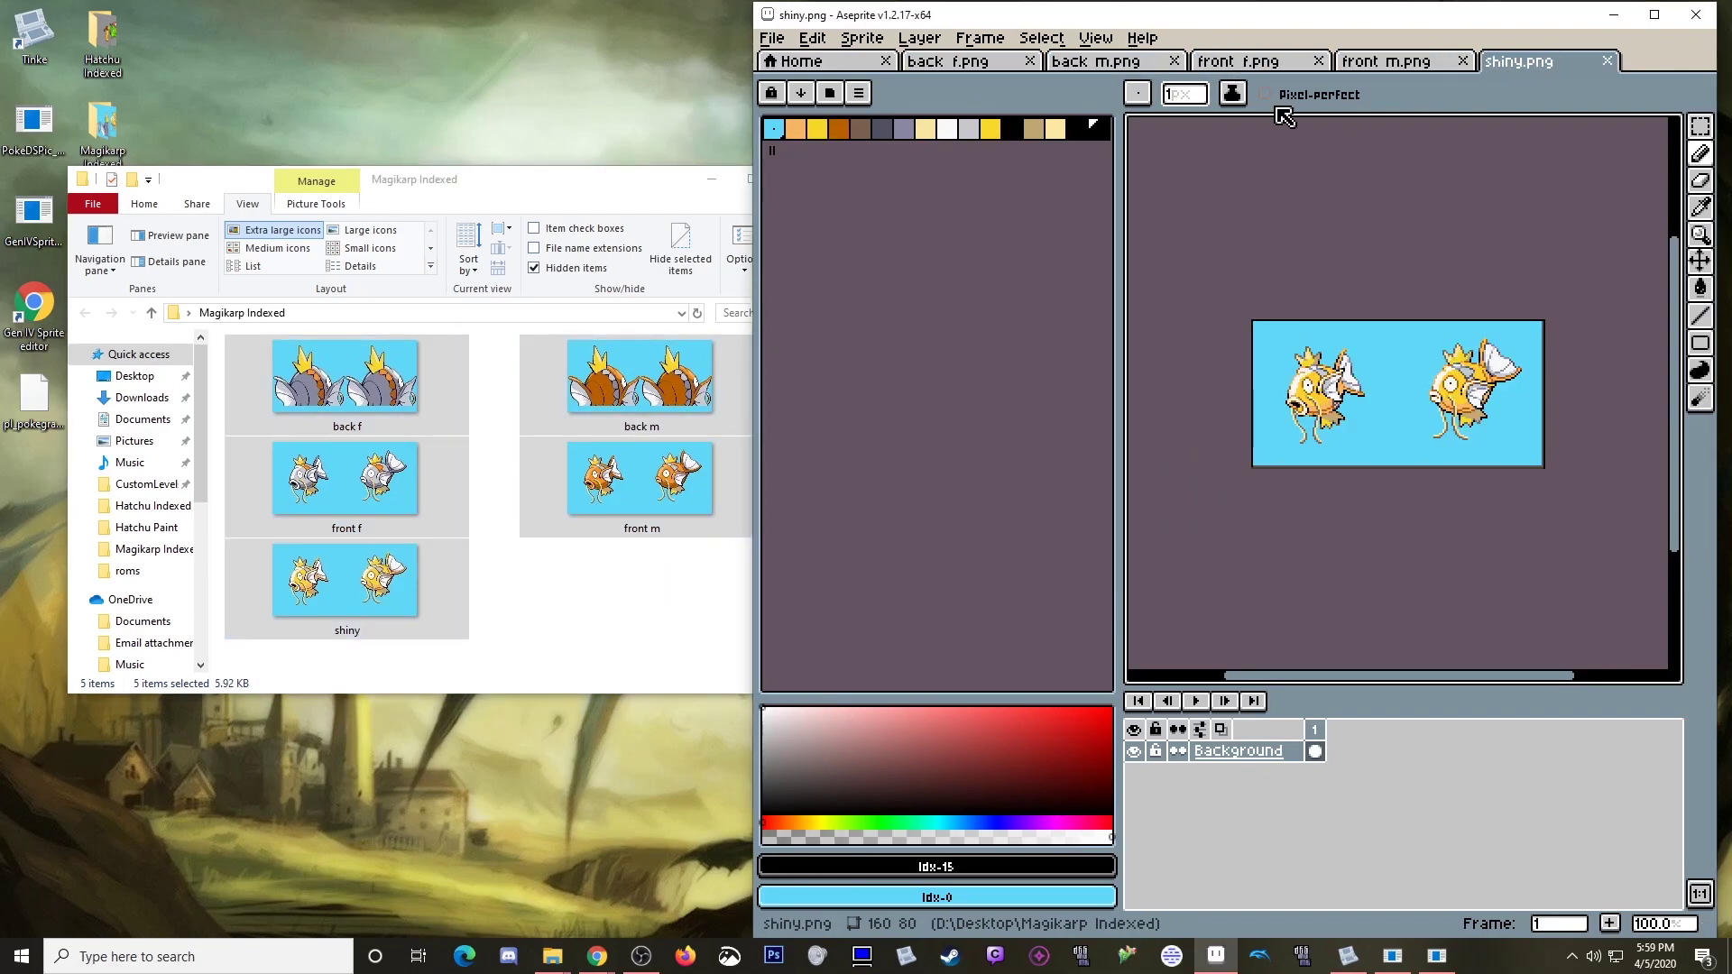
left_click(868, 38)
mouse_move(926, 90)
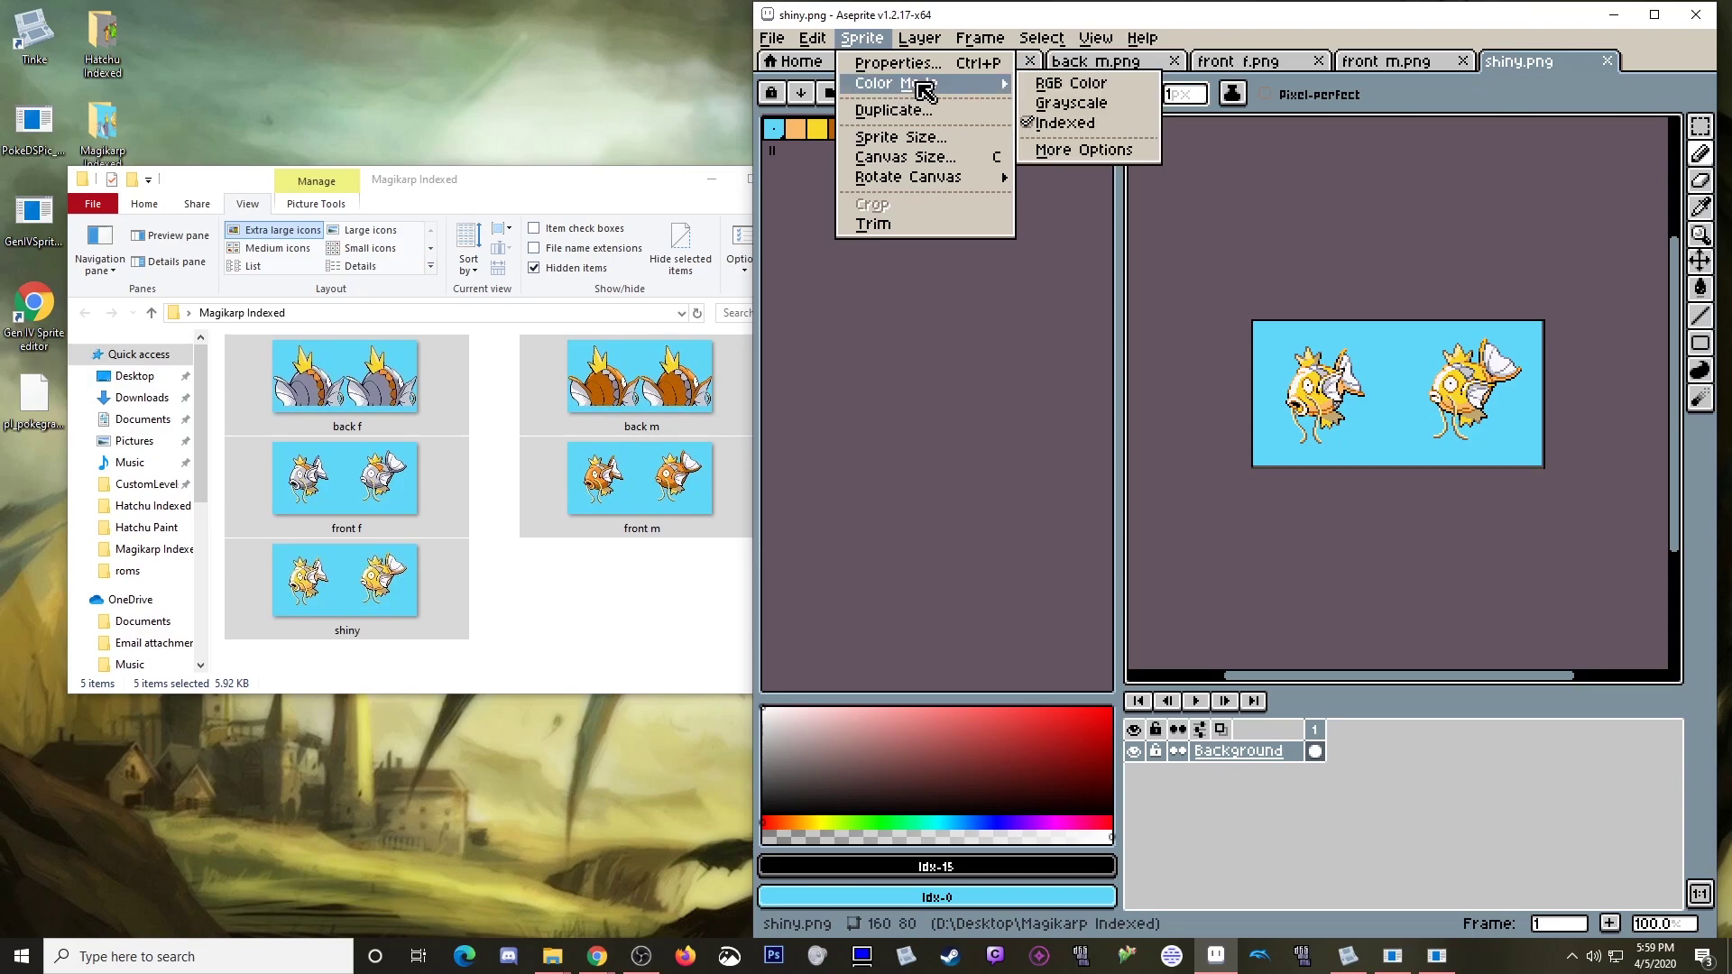
left_click(872, 43)
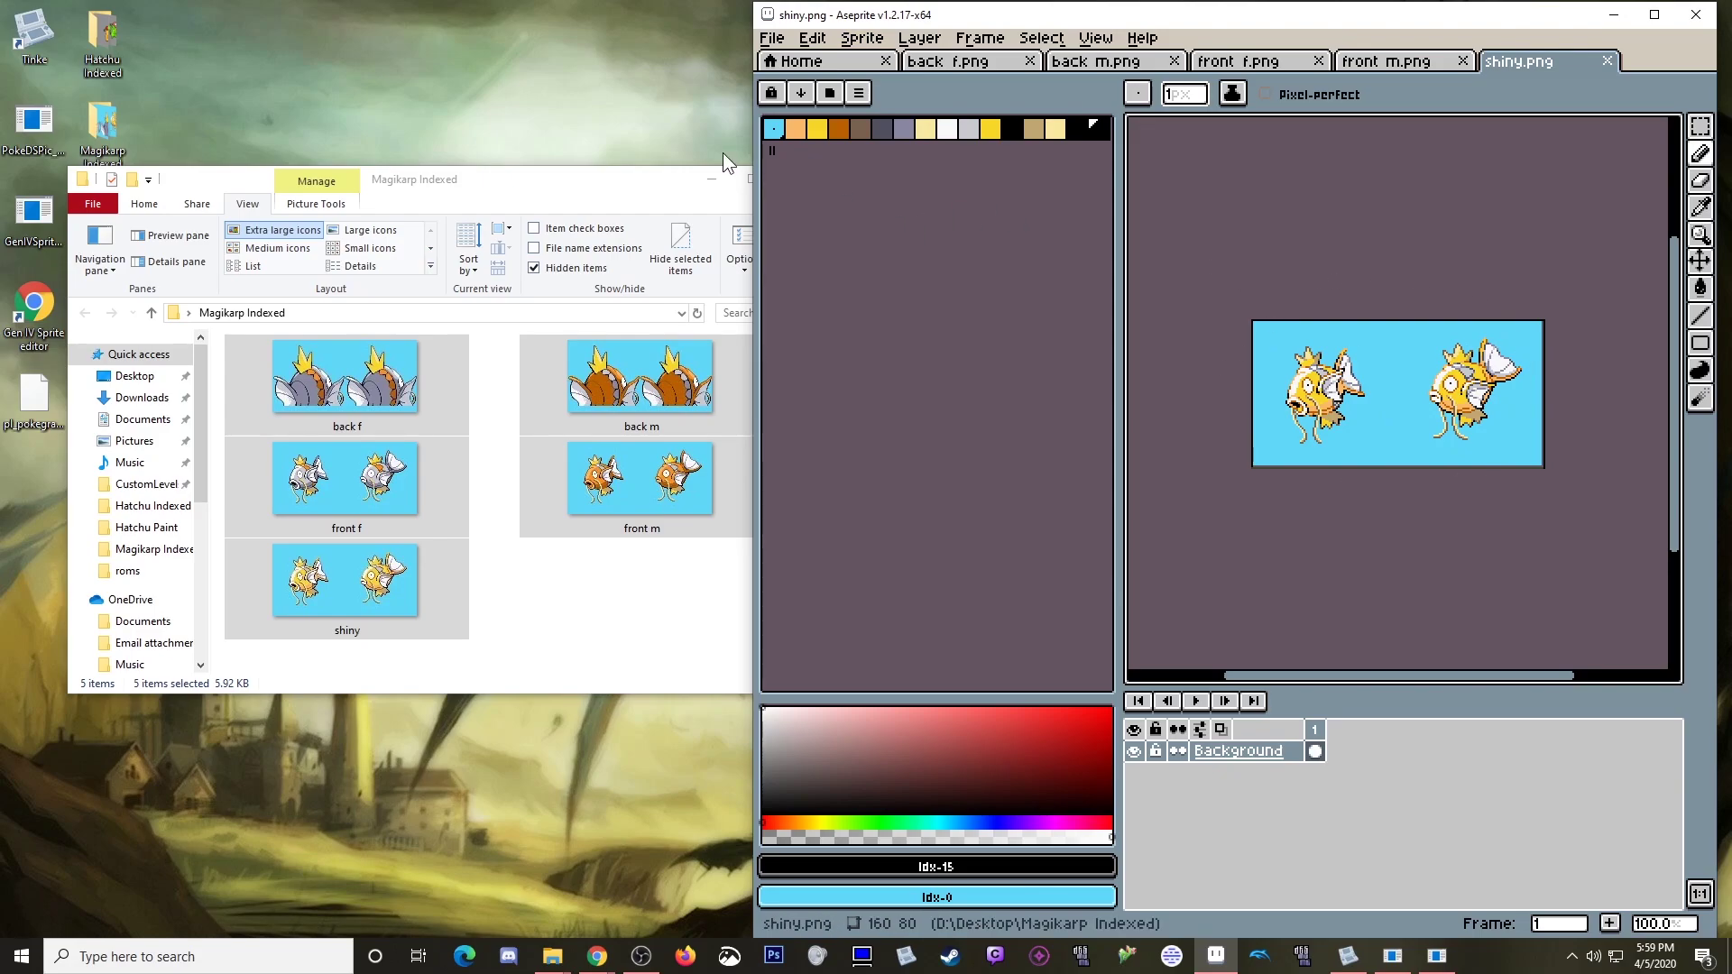
Step: Minimize the Magikarp Indexed folder, switch to Gen IV Sprite Editor, go to Item12 and open the sprite set file selection beside its sprites
left_click(710, 178)
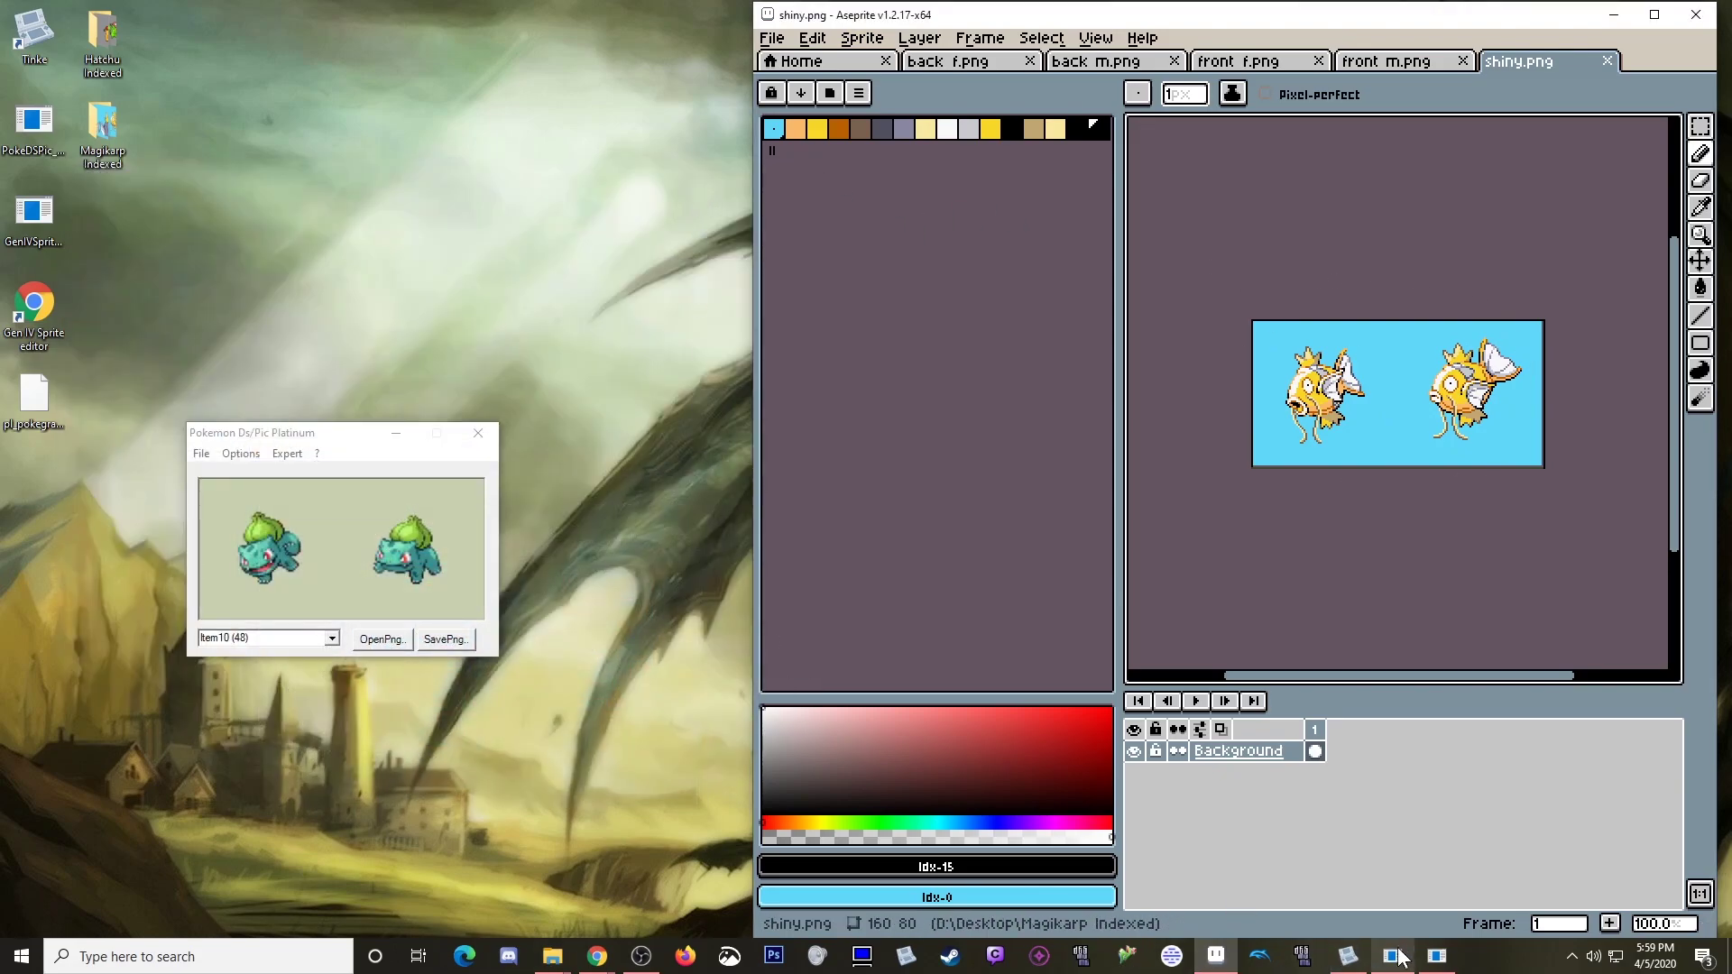
left_click(1437, 958)
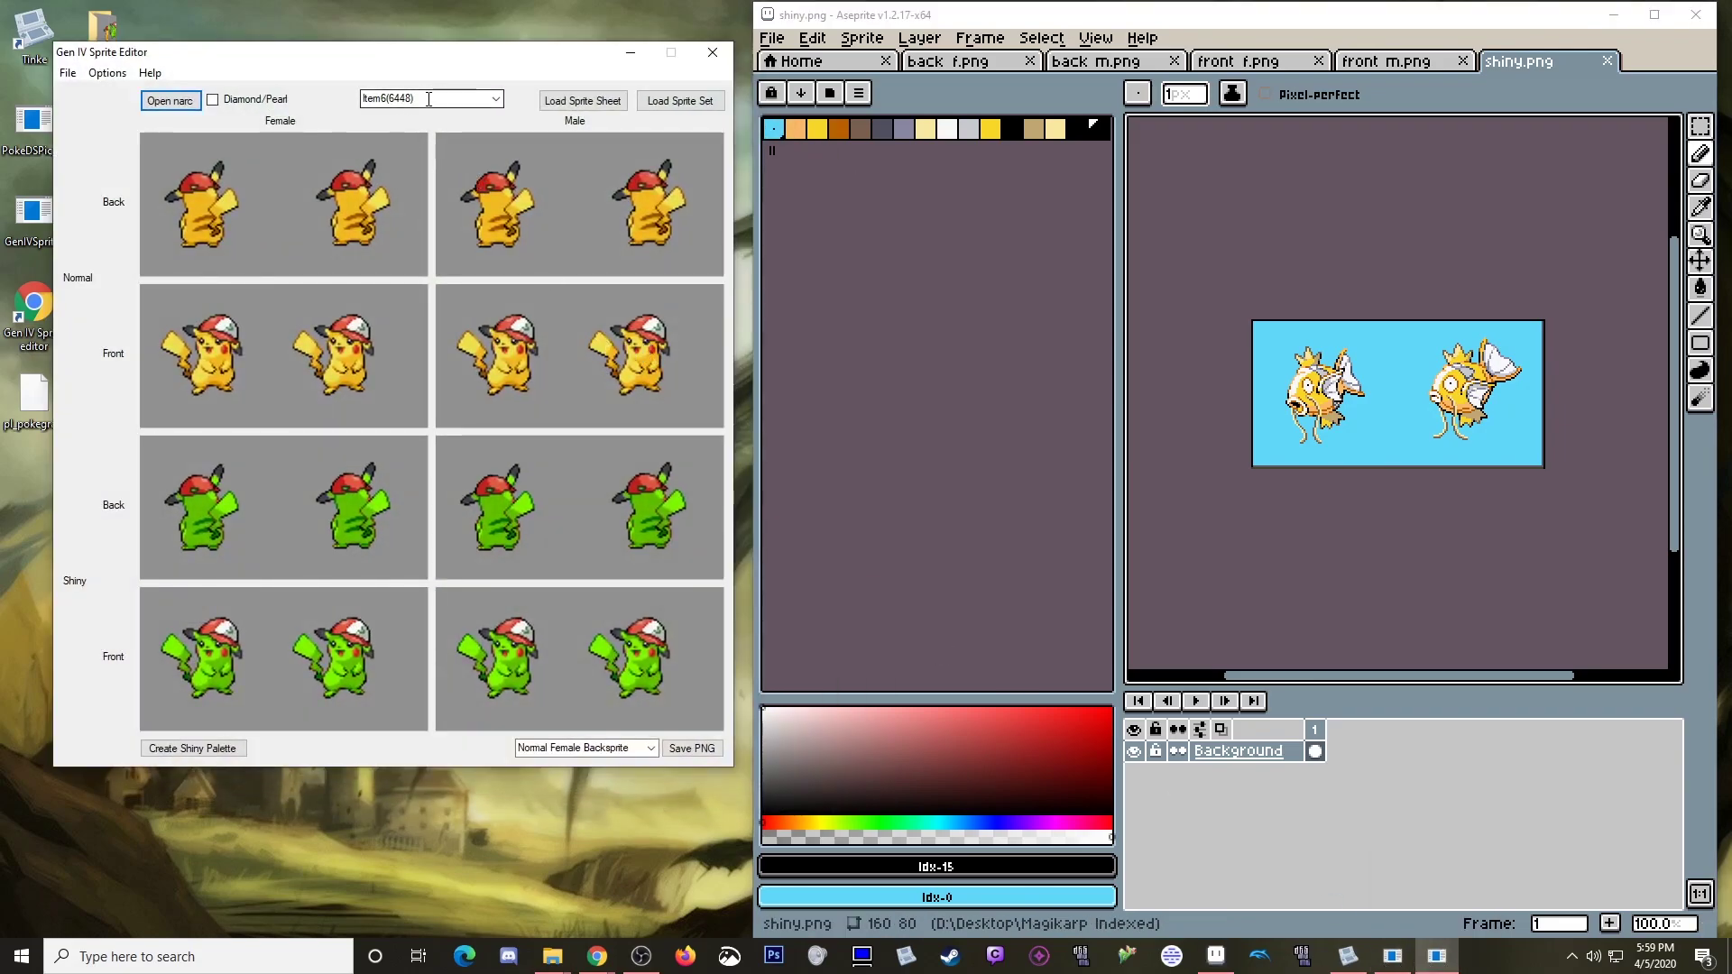
scroll(429, 99, "down", 6)
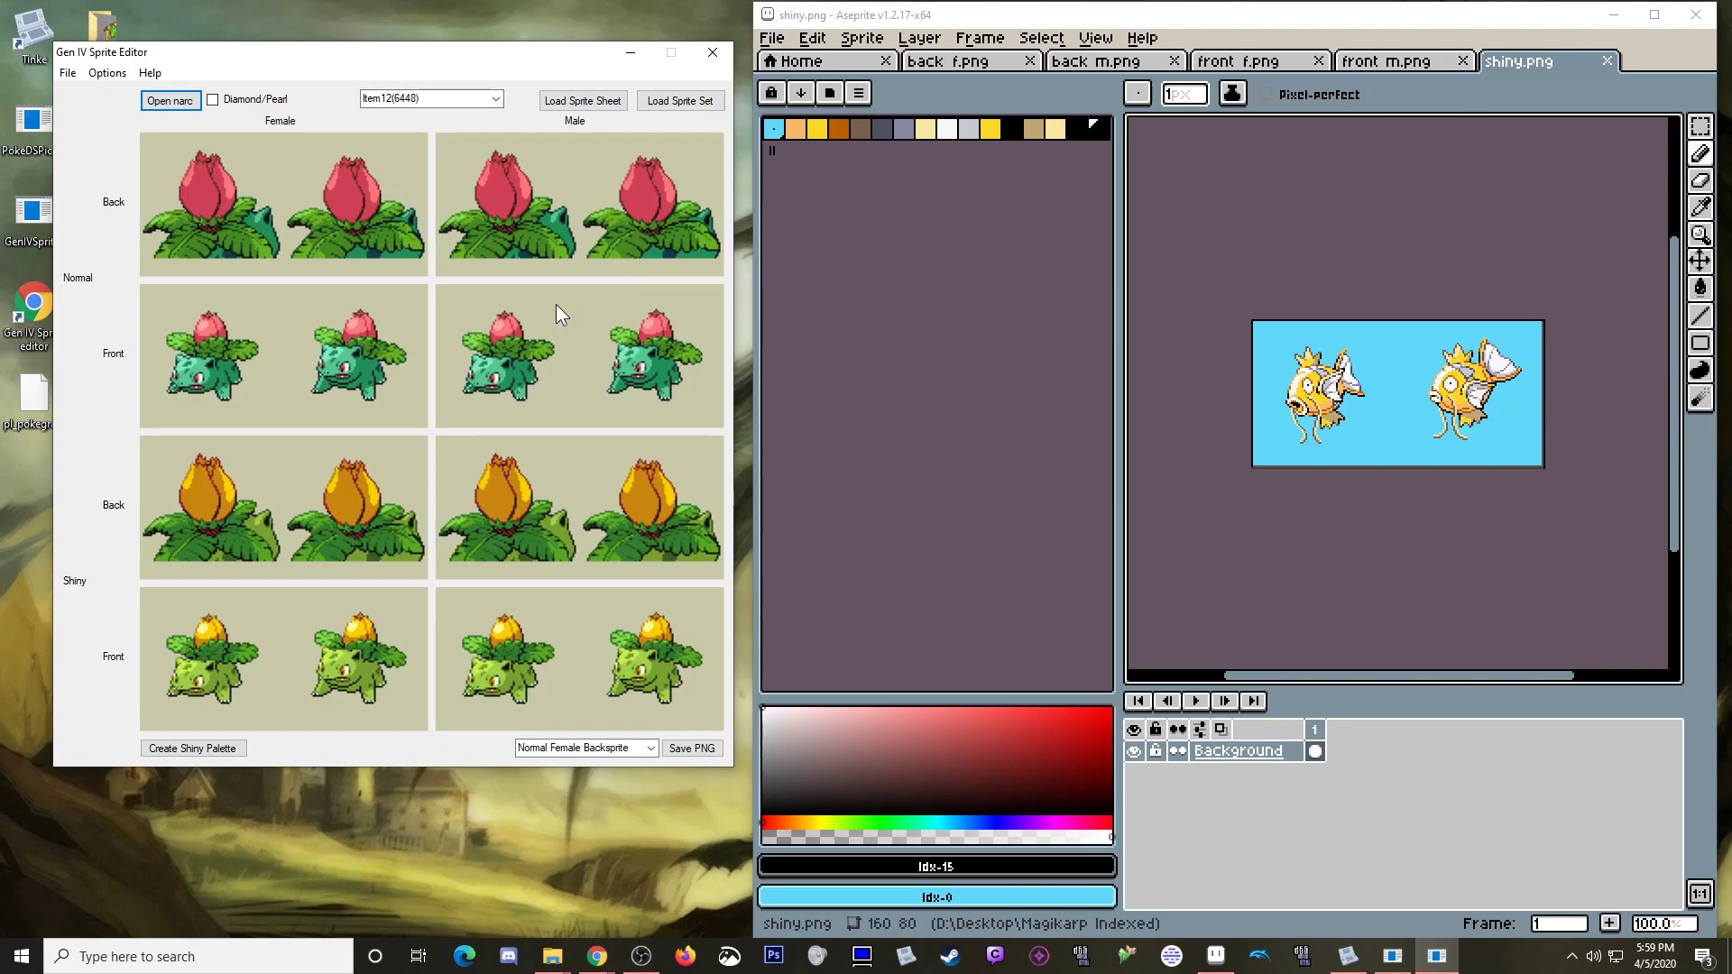
left_click(67, 73)
left_click(126, 135)
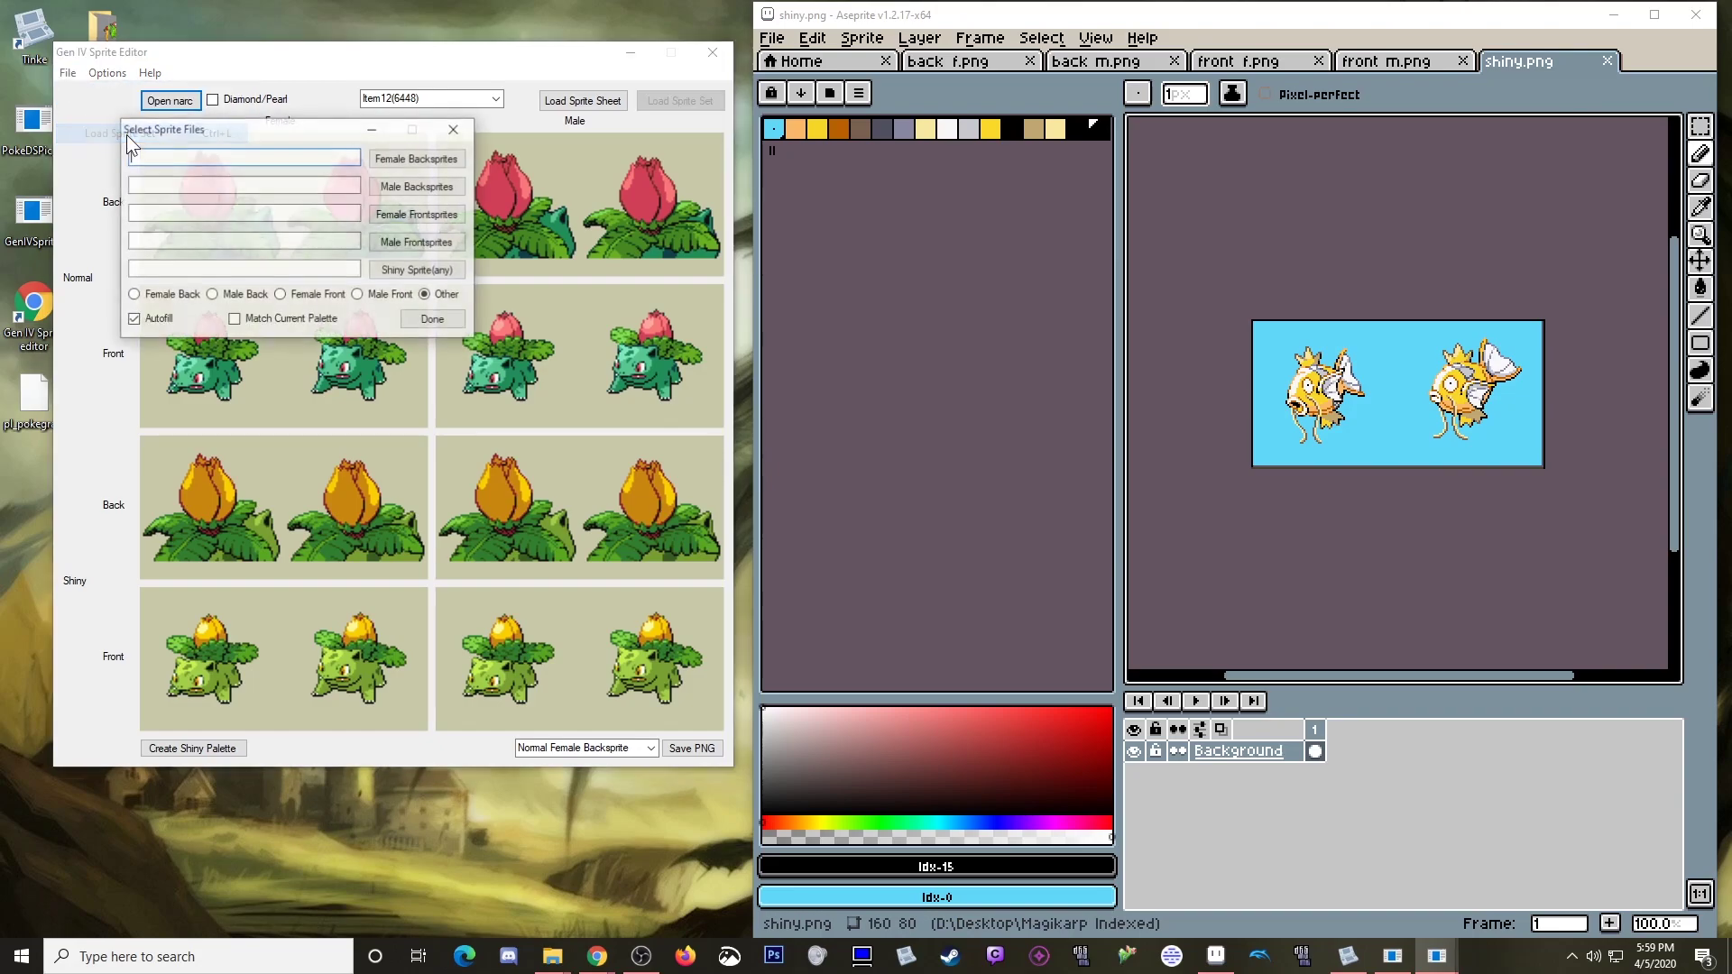
left_click_drag(328, 126, 348, 191)
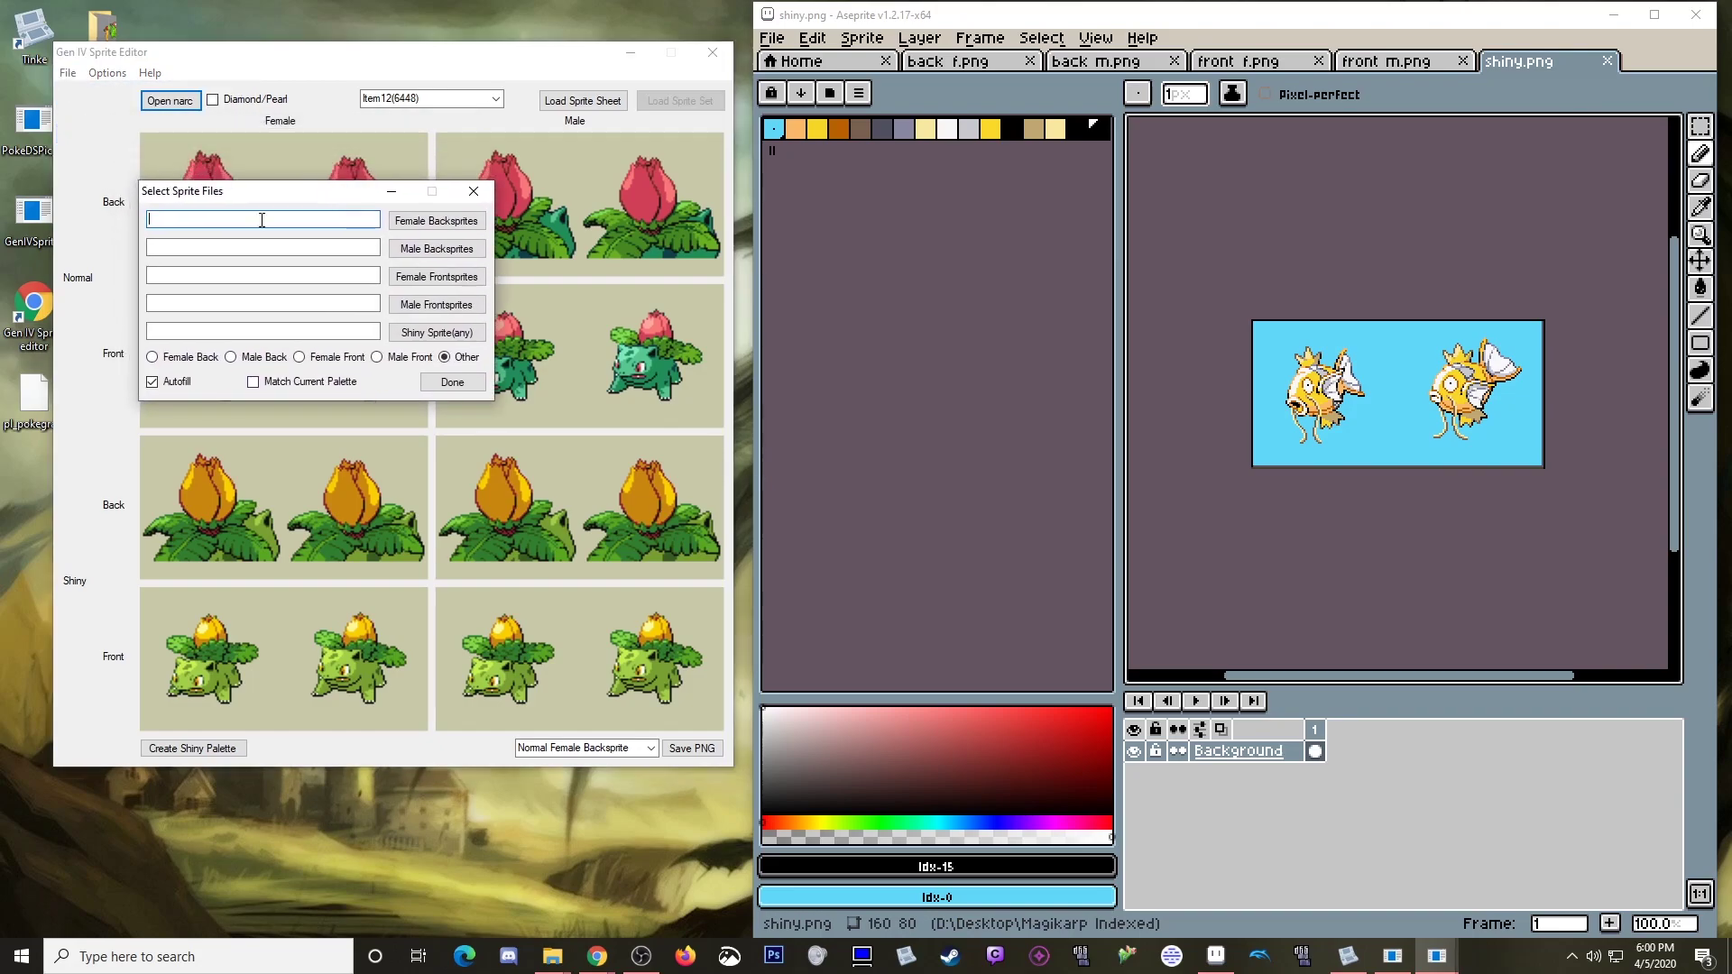
Step: Assign back f from the desktop's Magikarp Indexed folder as the female backsprites and back m as the male backsprites
left_click(419, 220)
left_click_drag(841, 208, 380, 303)
left_click(518, 323)
scroll(290, 411, "down", 2)
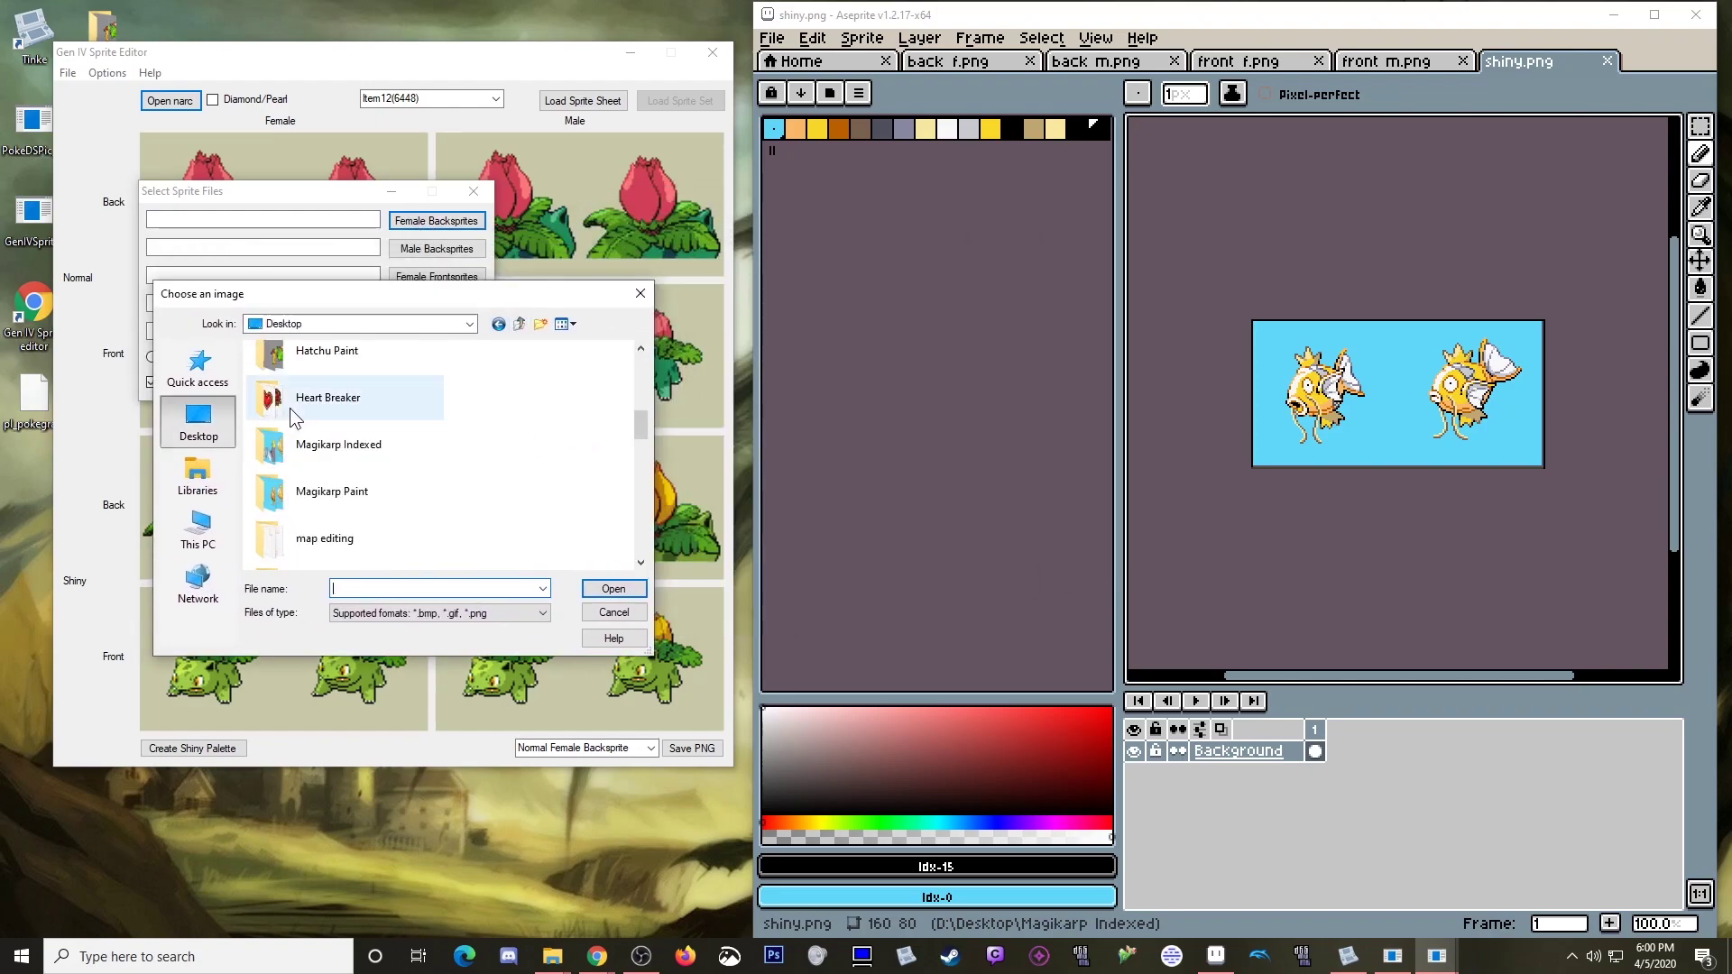
double_click(353, 455)
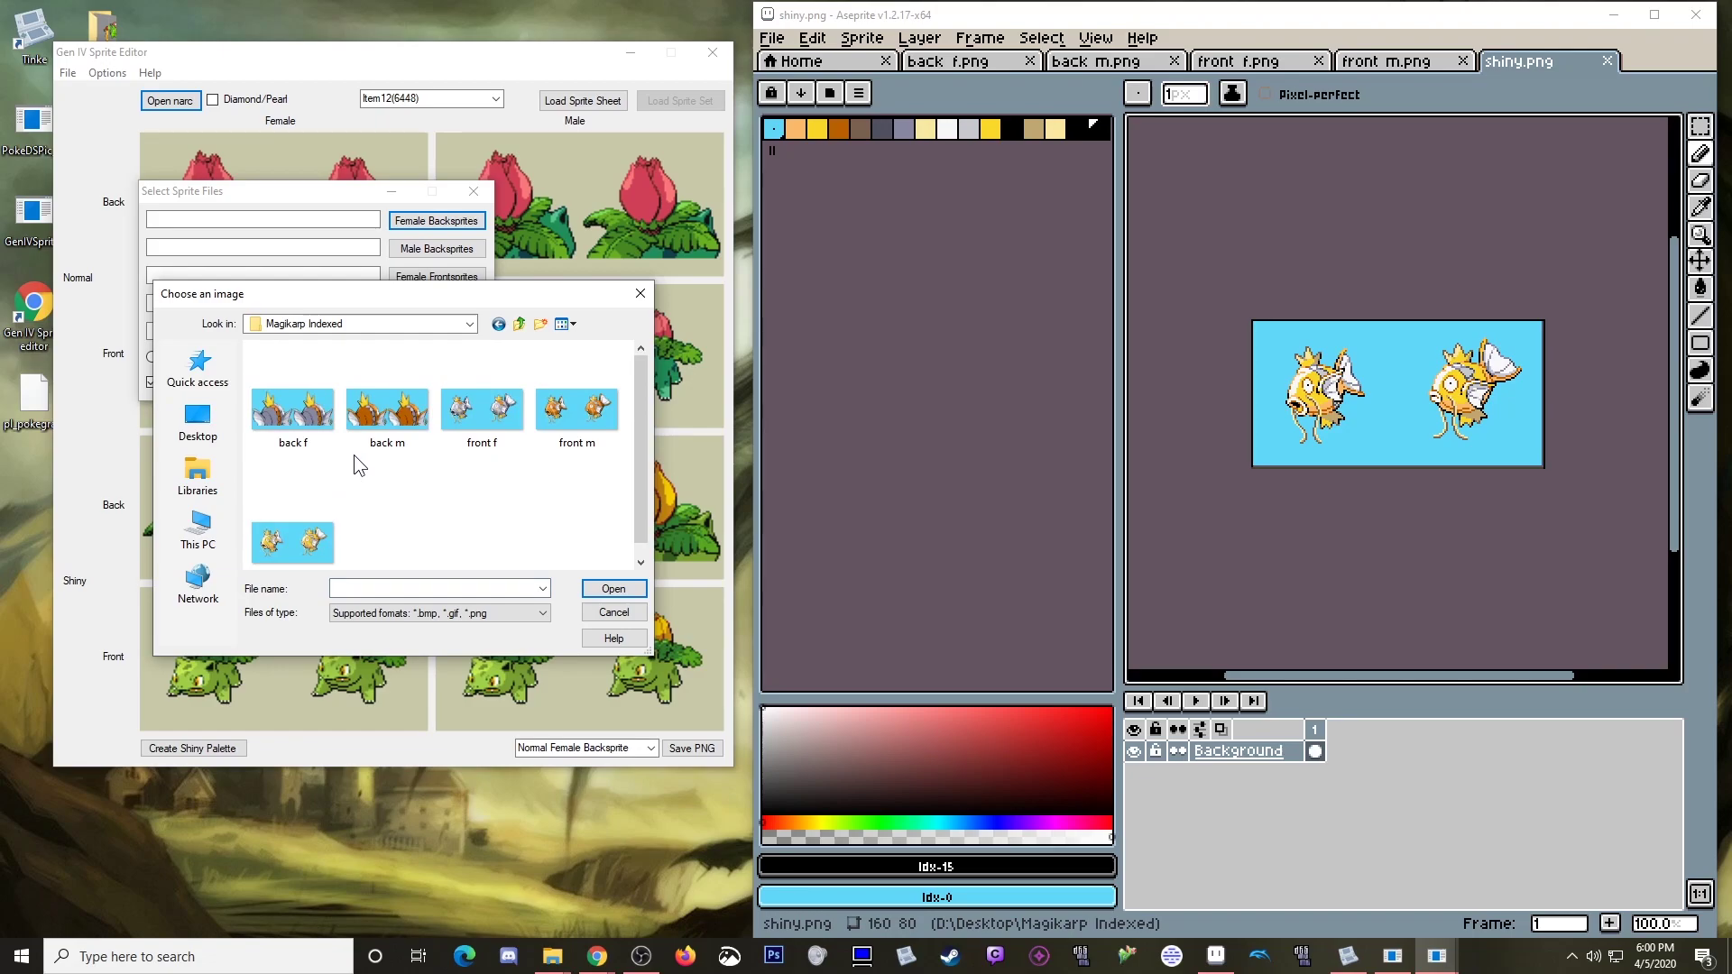
double_click(292, 411)
left_click(438, 248)
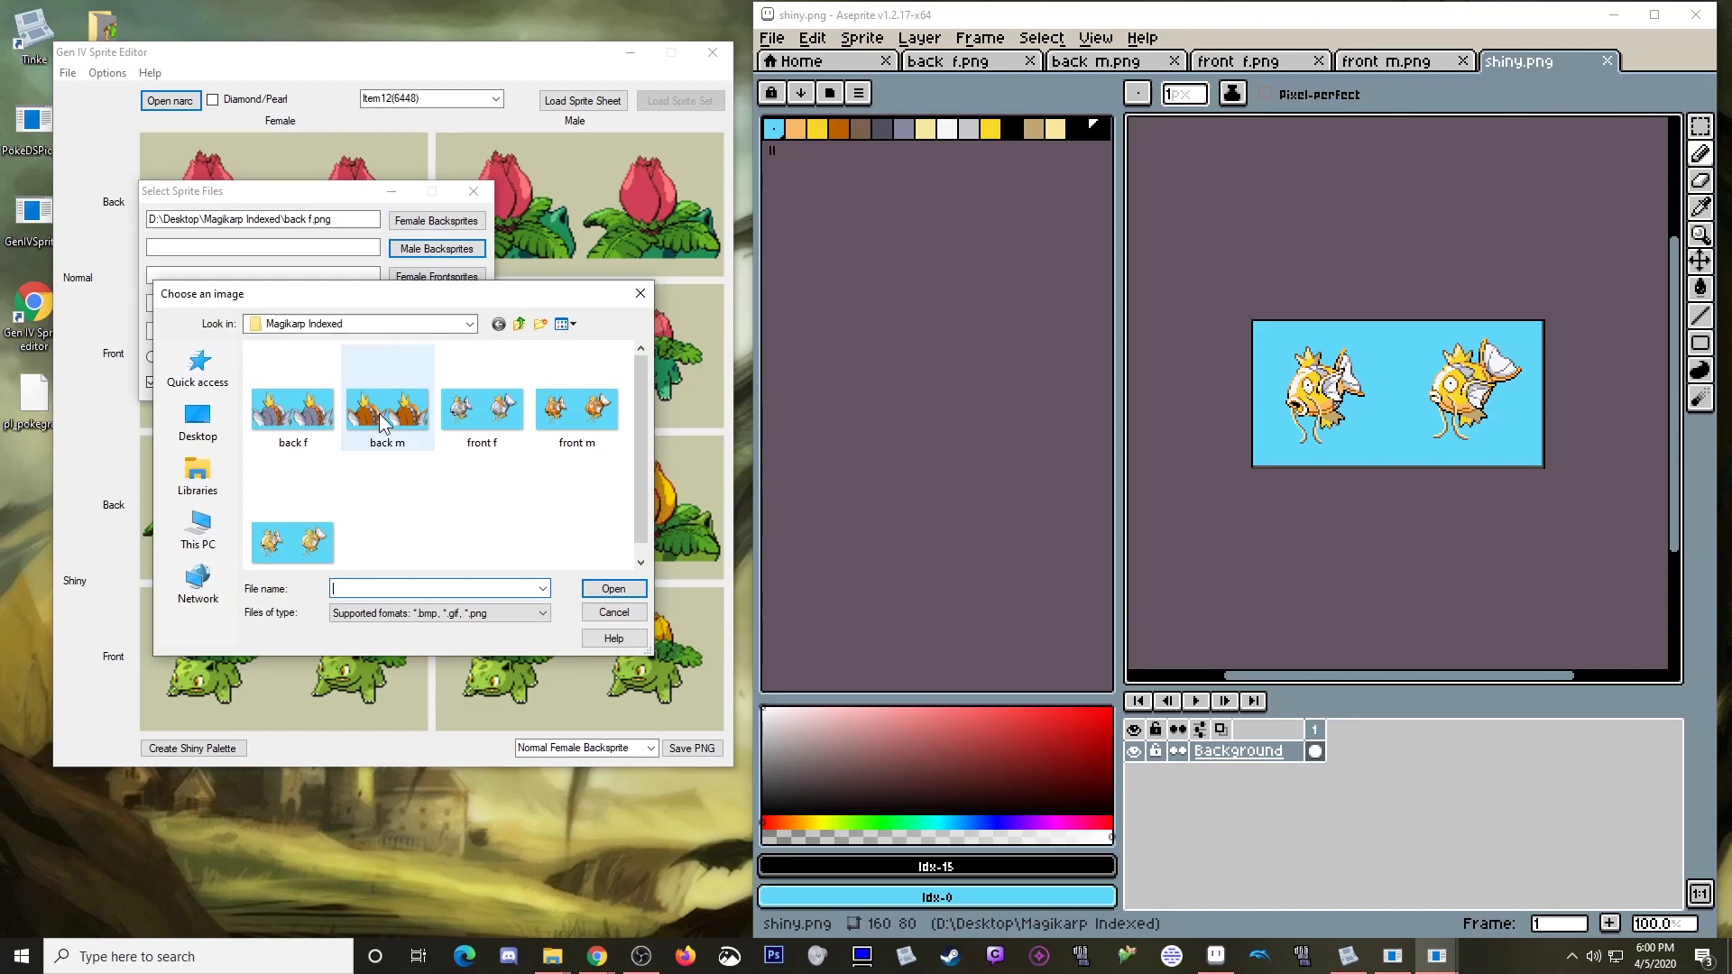
double_click(379, 413)
Step: Assign front f as the female frontsprites, front m as the male frontsprites and shiny as the shiny sprite
left_click(451, 277)
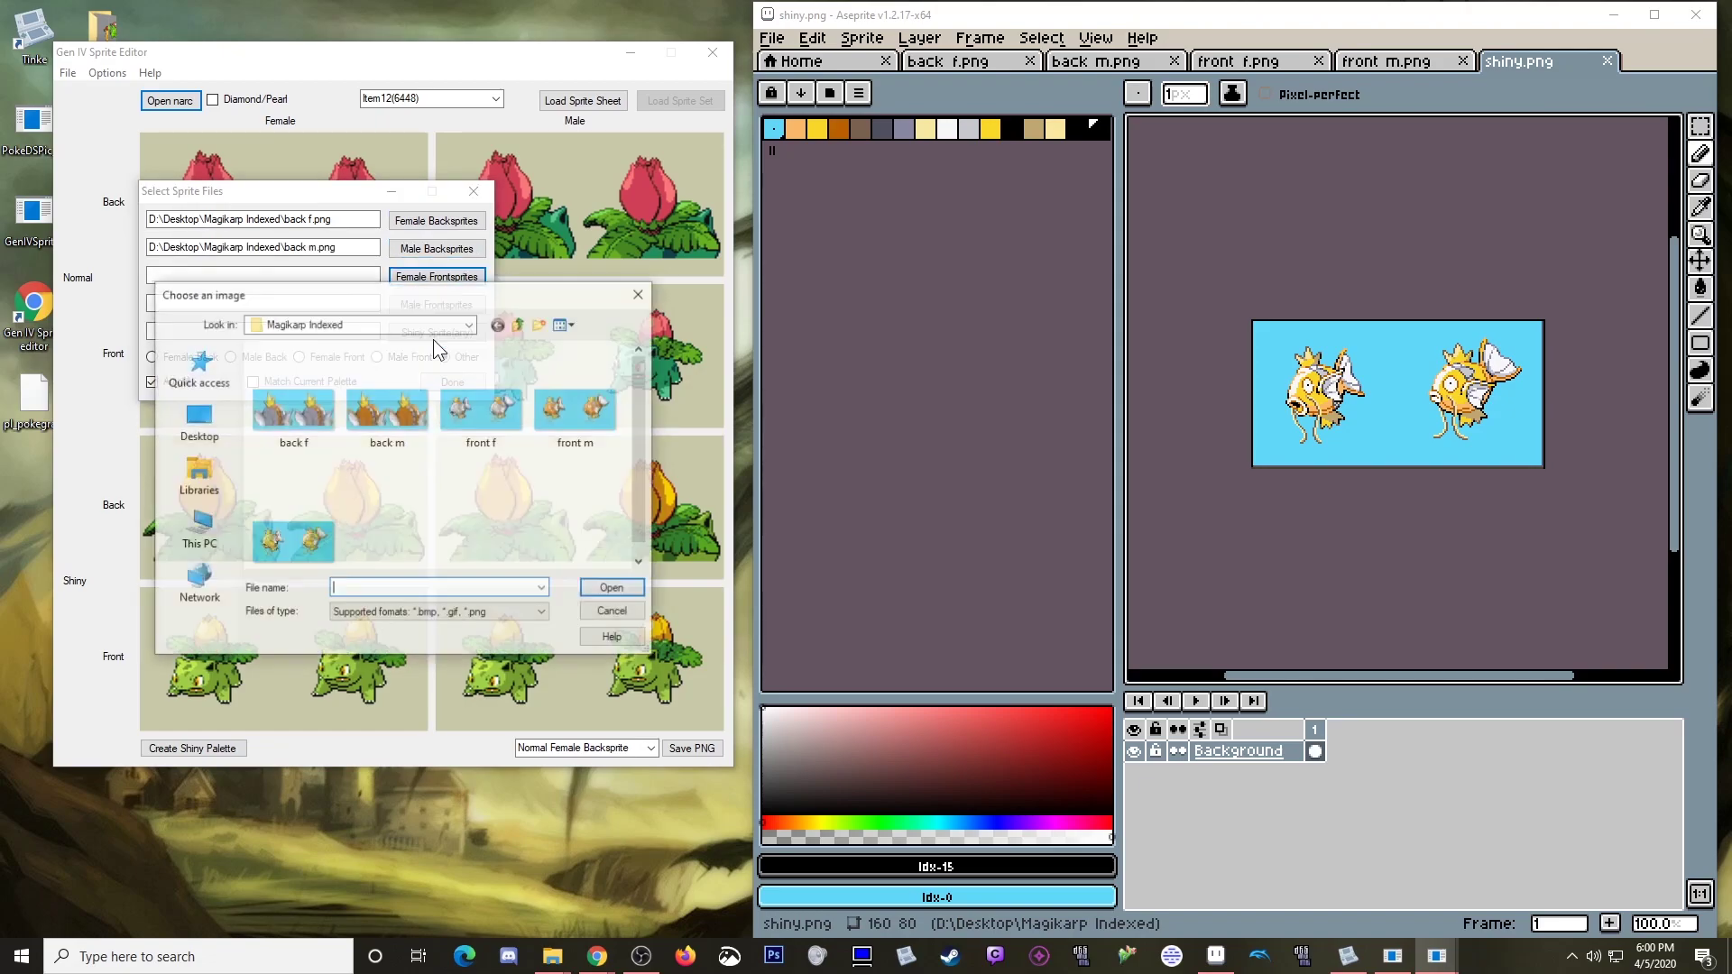
double_click(469, 410)
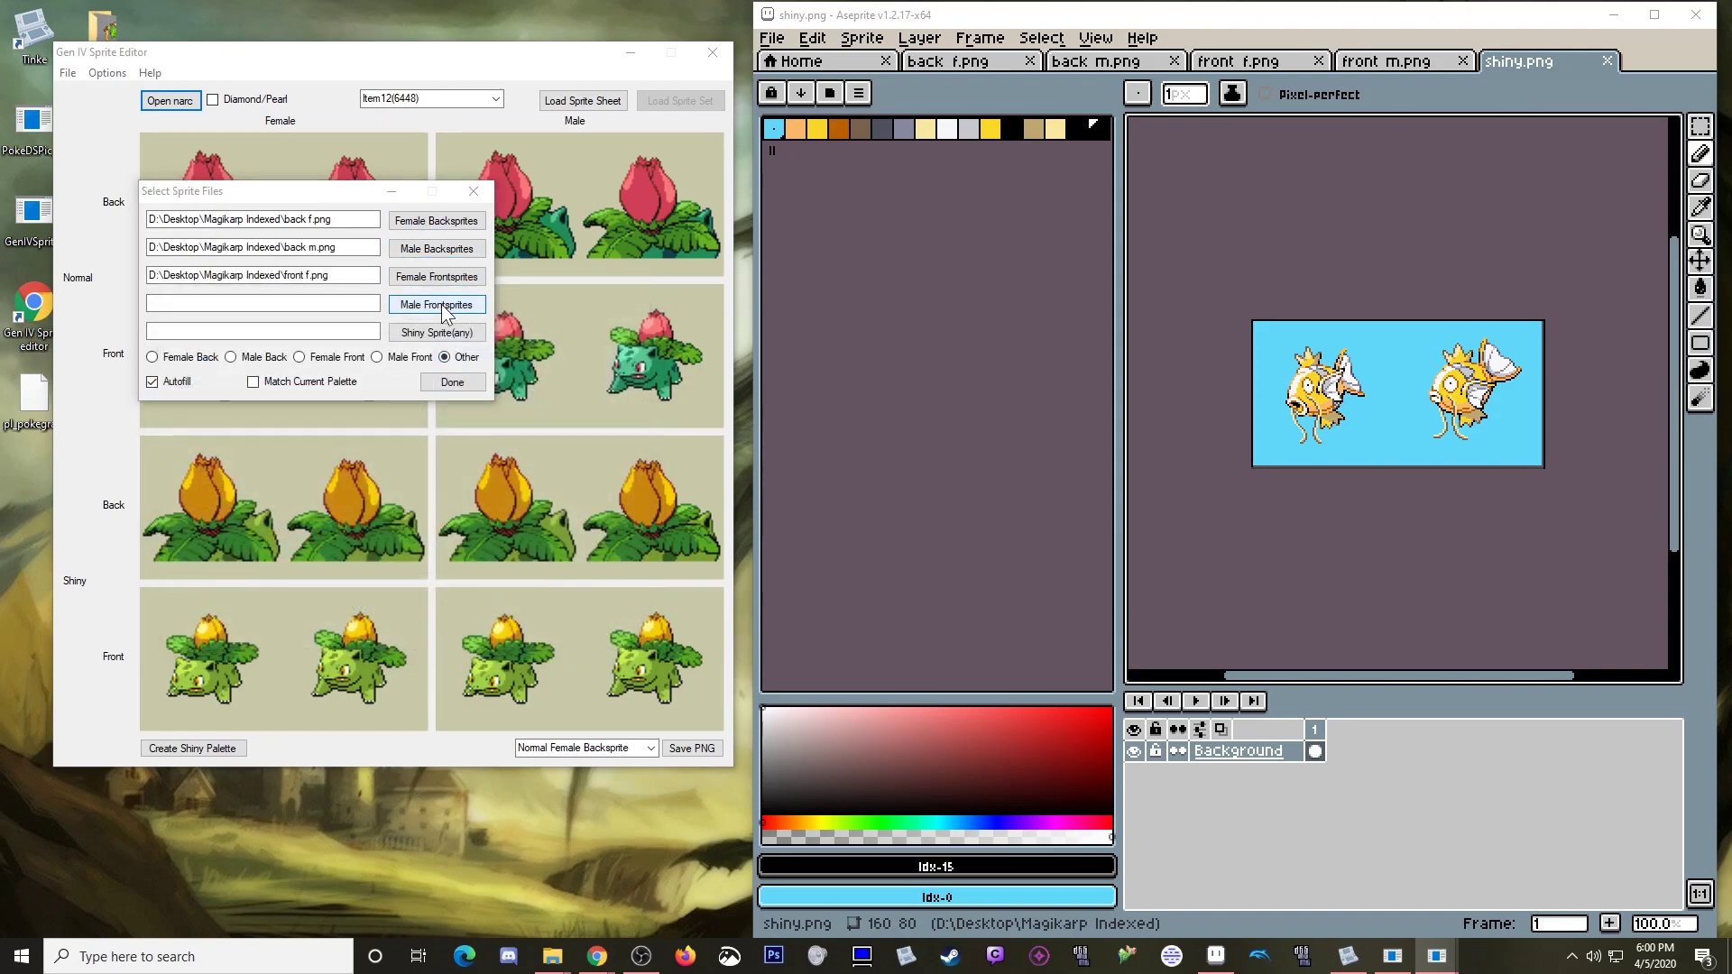
left_click(438, 305)
double_click(571, 415)
left_click(430, 333)
left_click(302, 543)
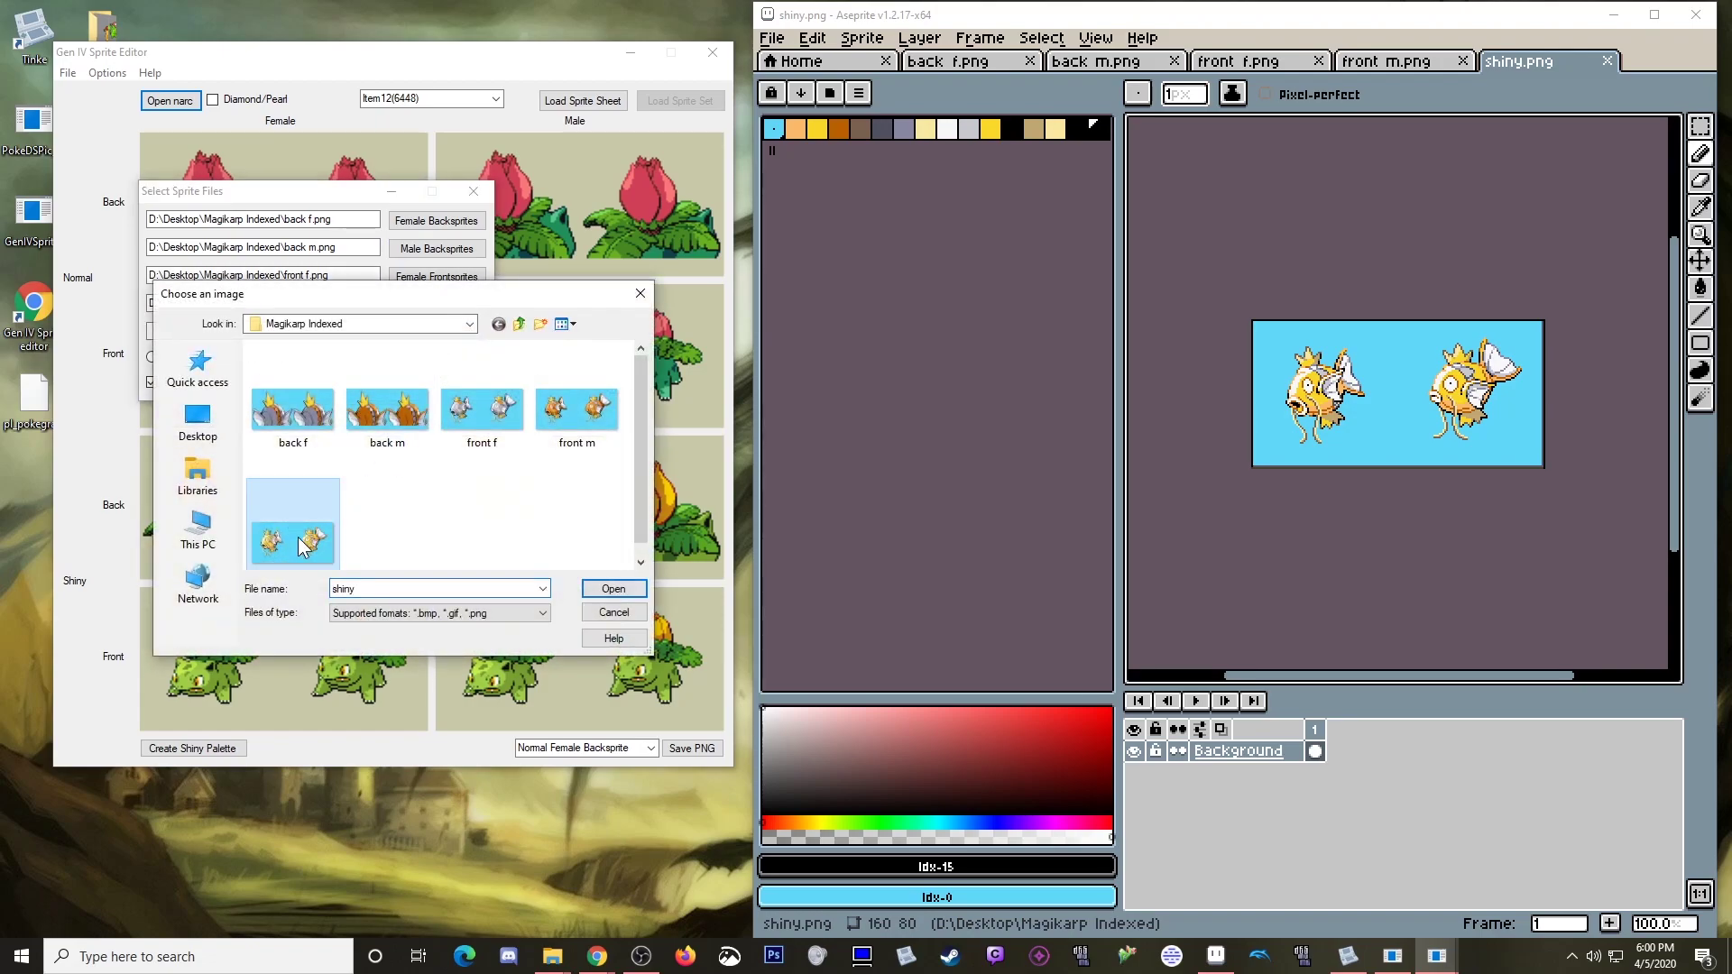
double_click(300, 534)
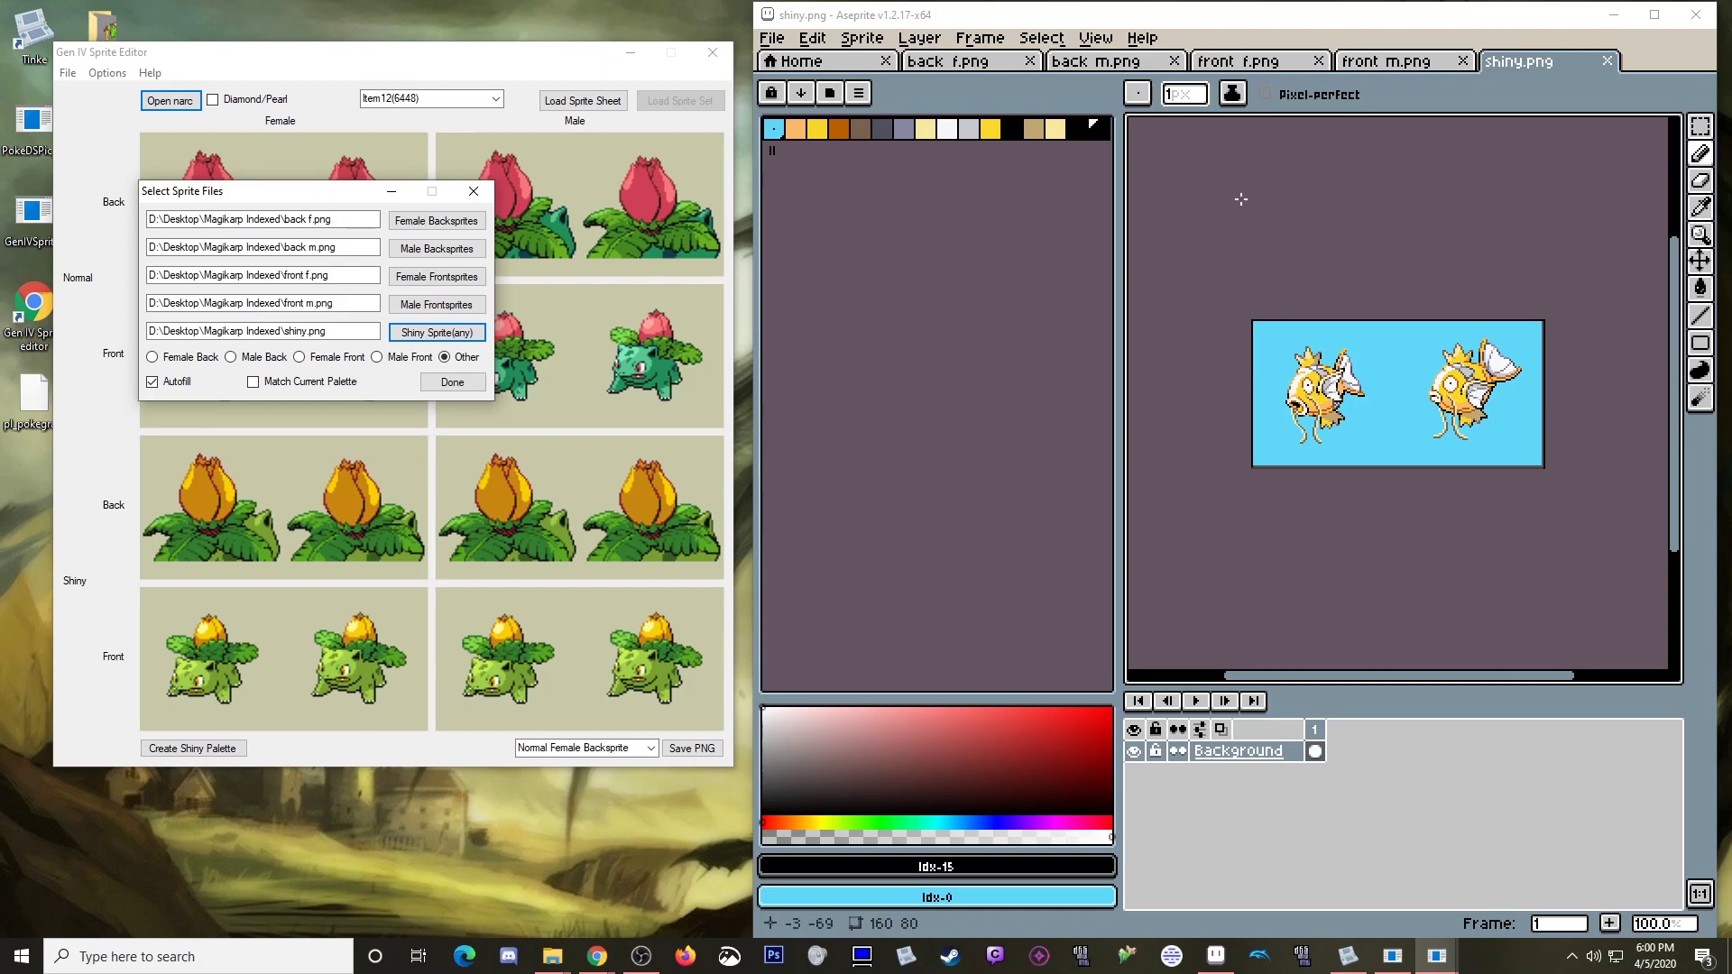
Step: Mark the shiny sprite as Male Front, apply the Magikarp set to Item12 and save the narc
left_click(377, 358)
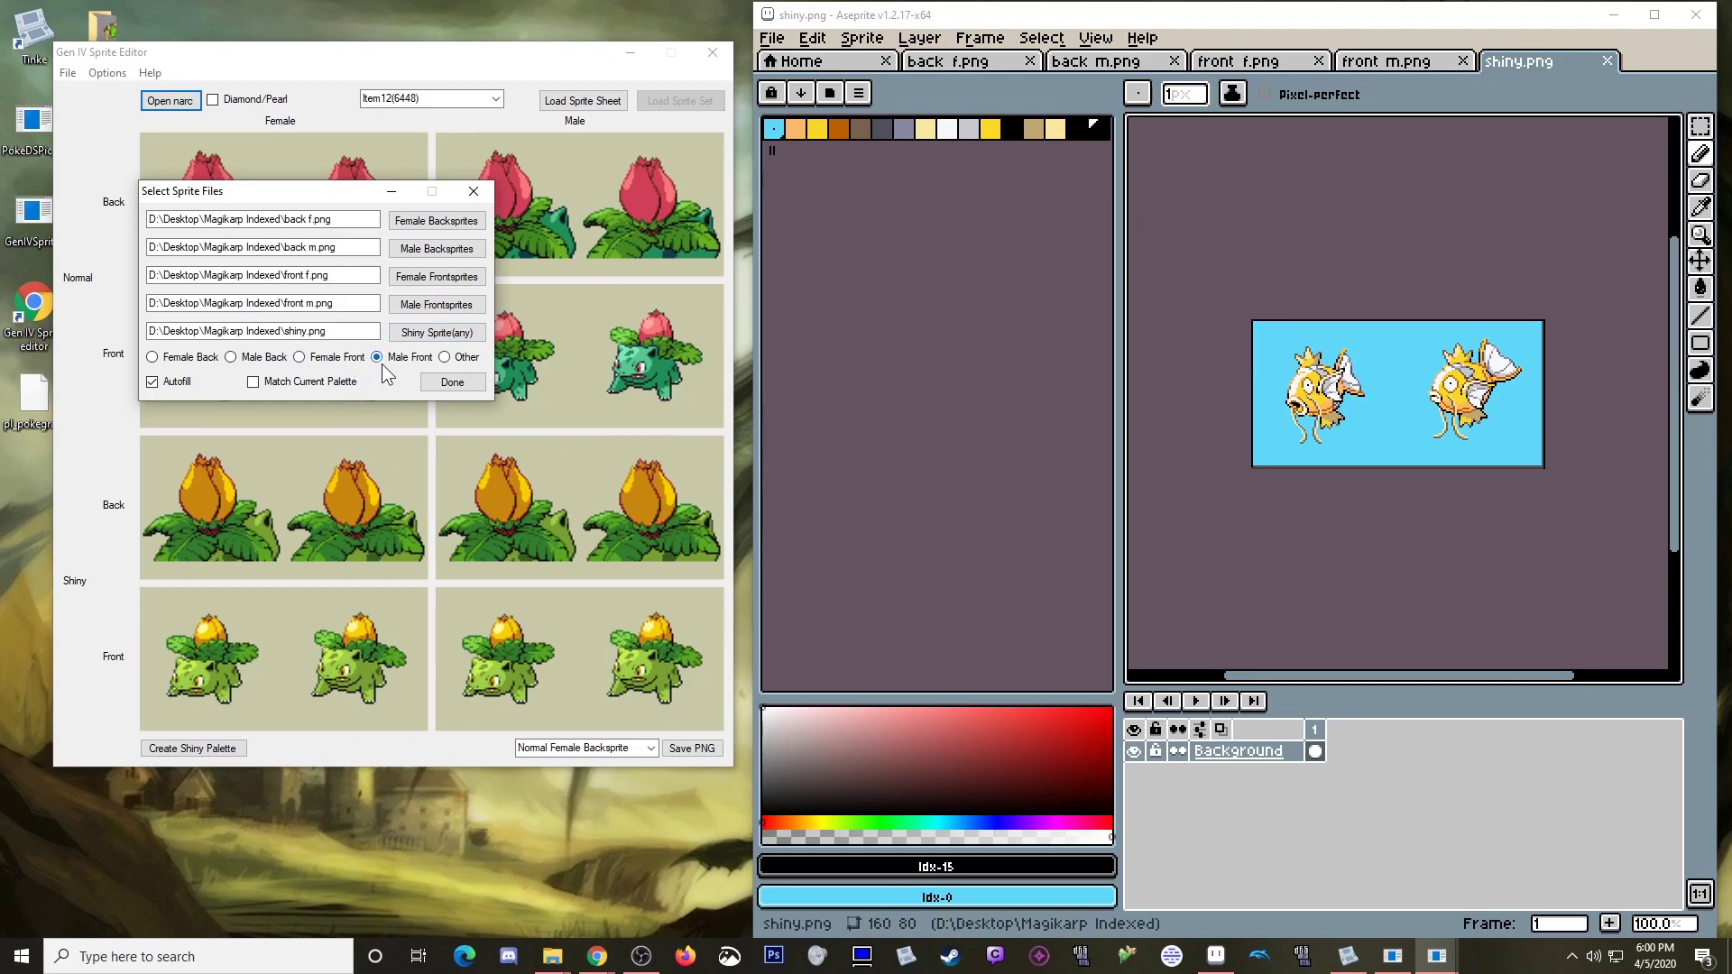
left_click(457, 381)
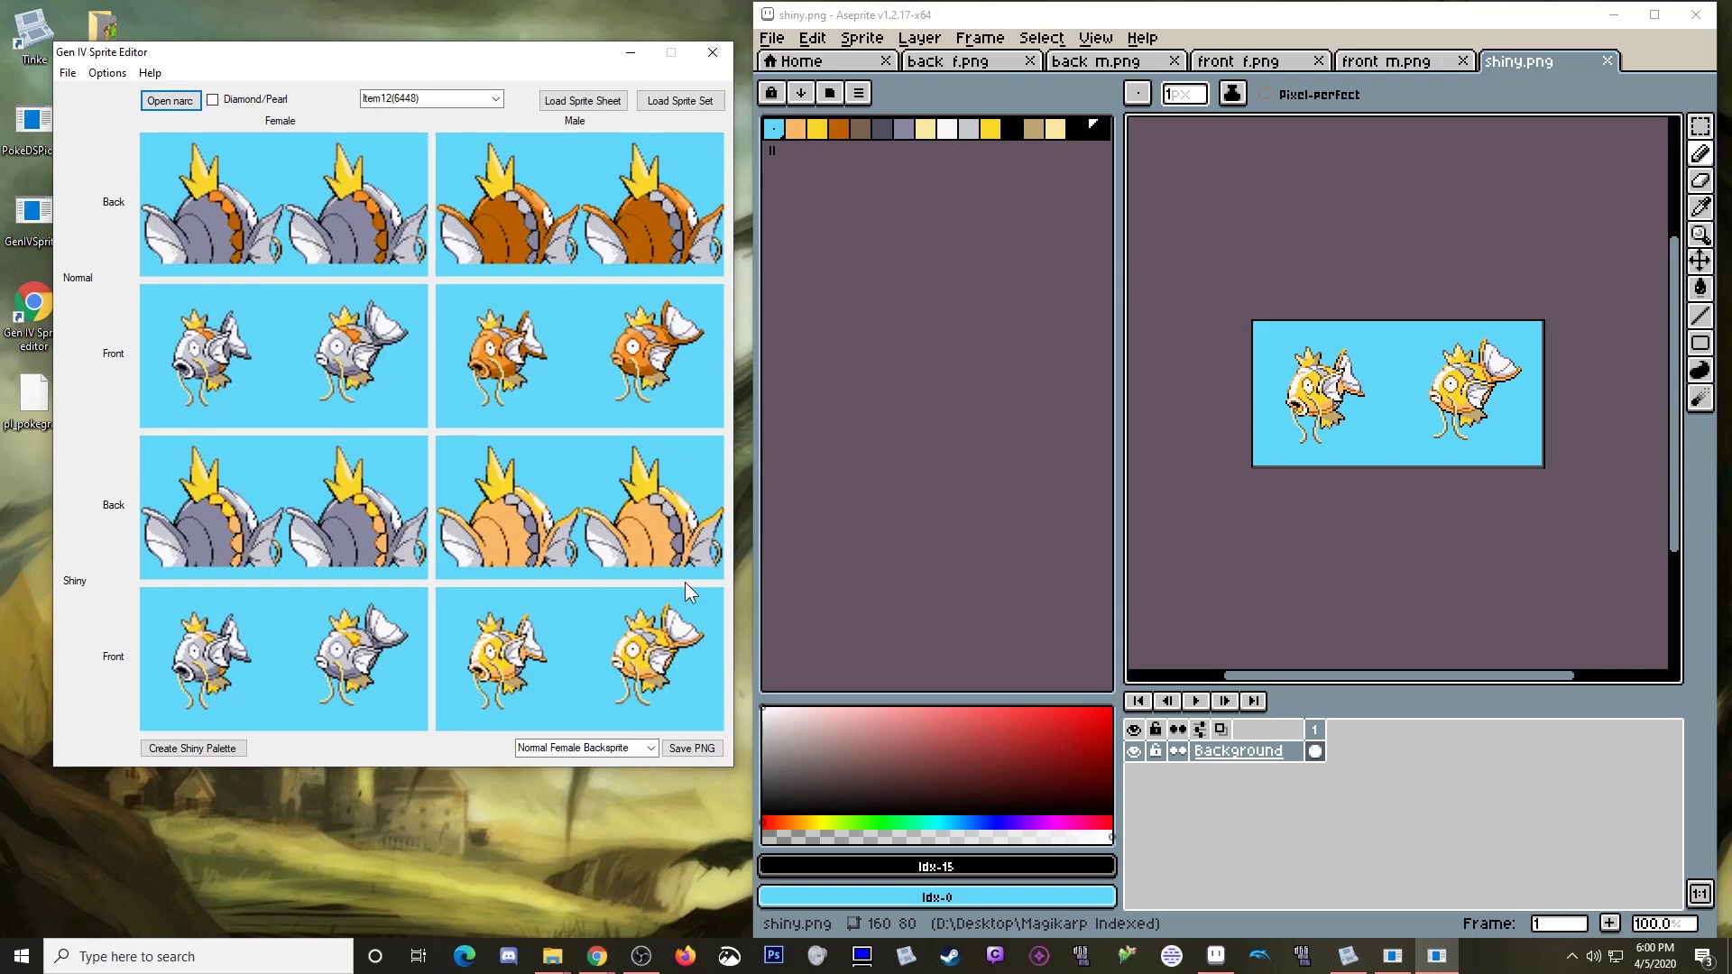
left_click(68, 72)
left_click(79, 110)
Step: Close all five Magikarp images in Aseprite and minimize the program
left_click(1607, 60)
left_click(1462, 60)
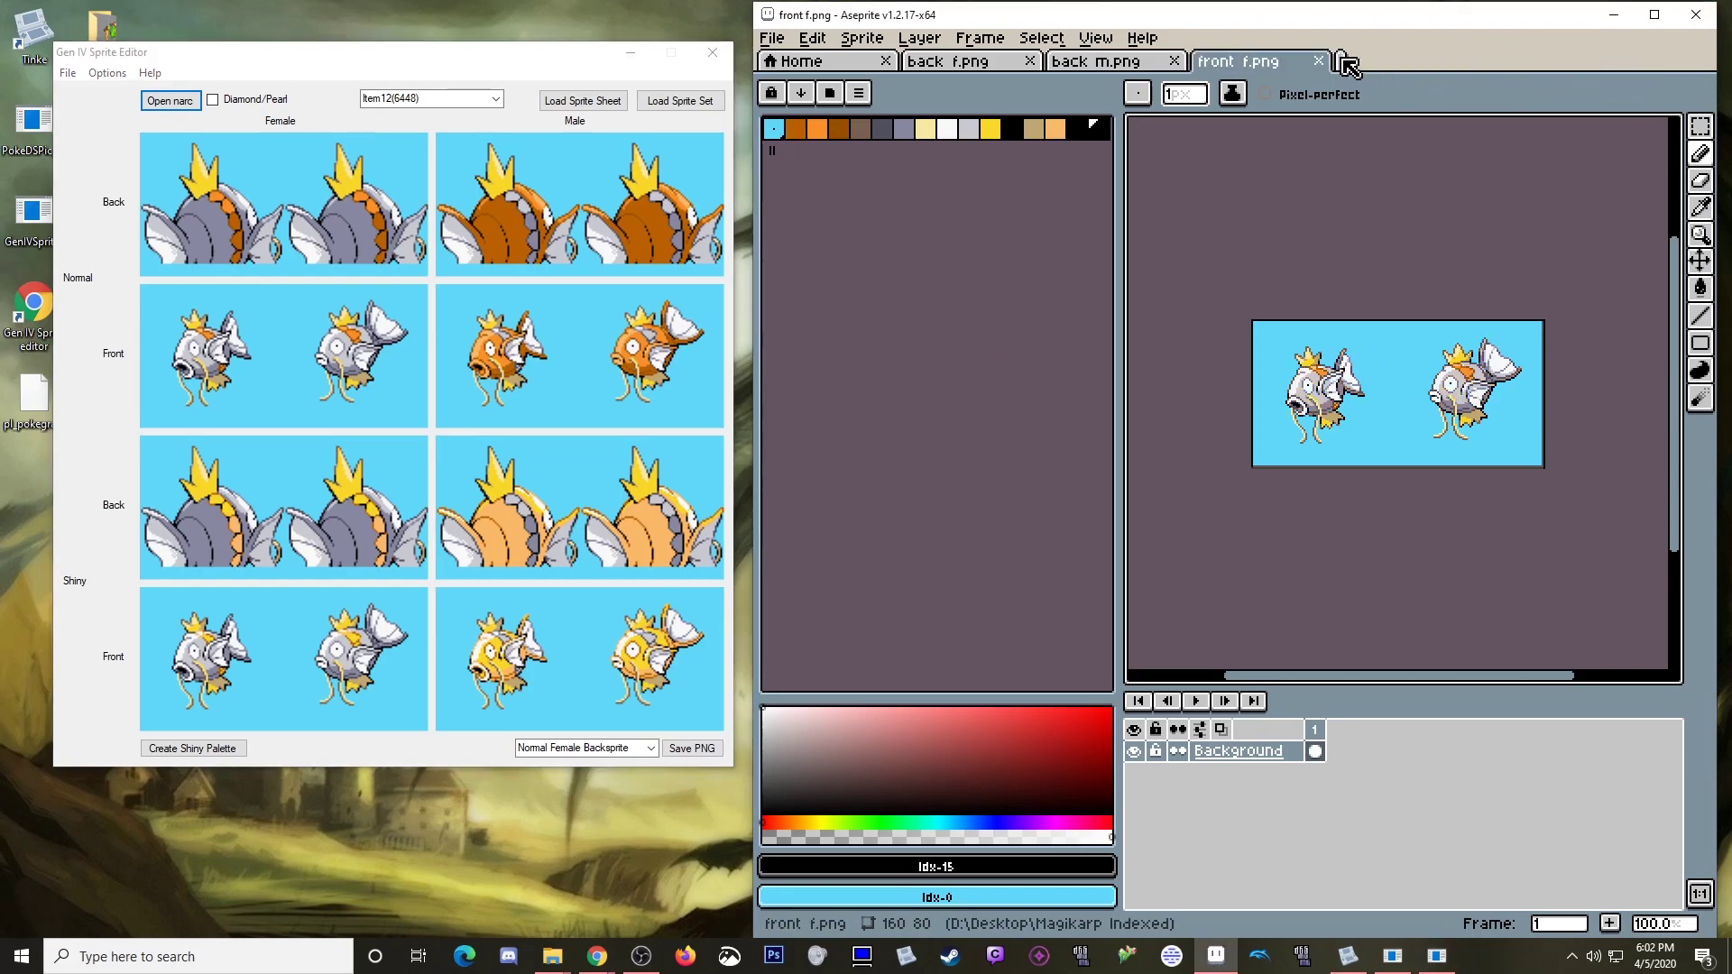
left_click(1318, 61)
left_click(1174, 61)
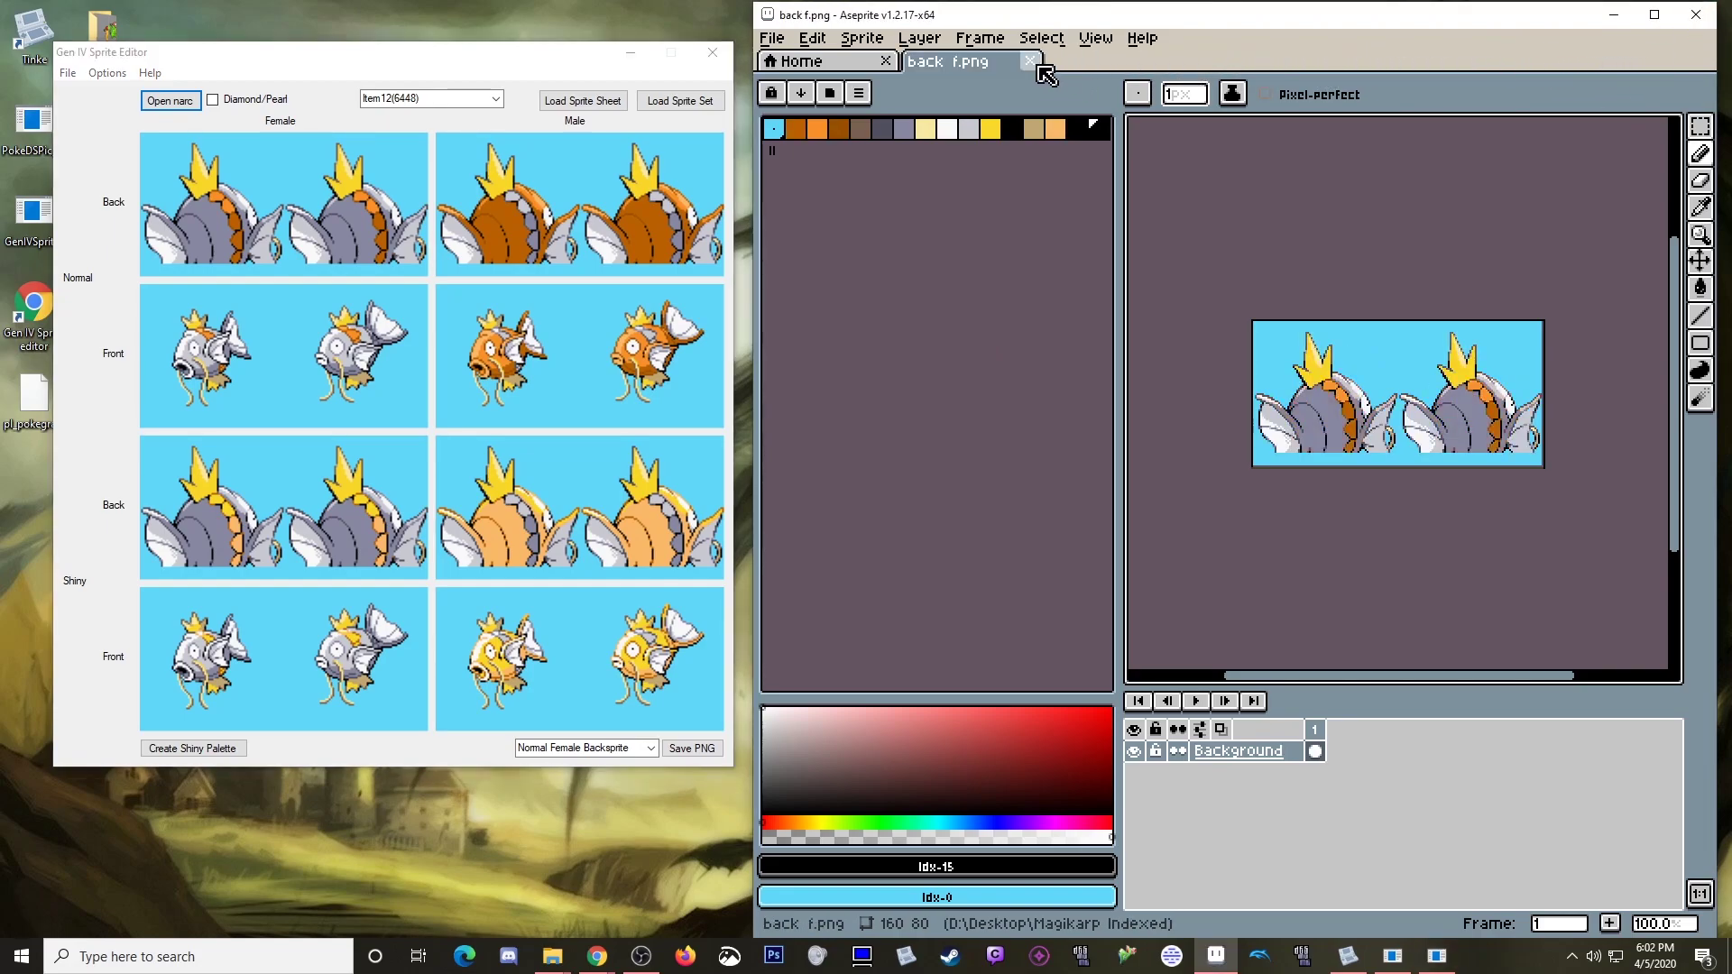
left_click(1029, 61)
left_click(1614, 14)
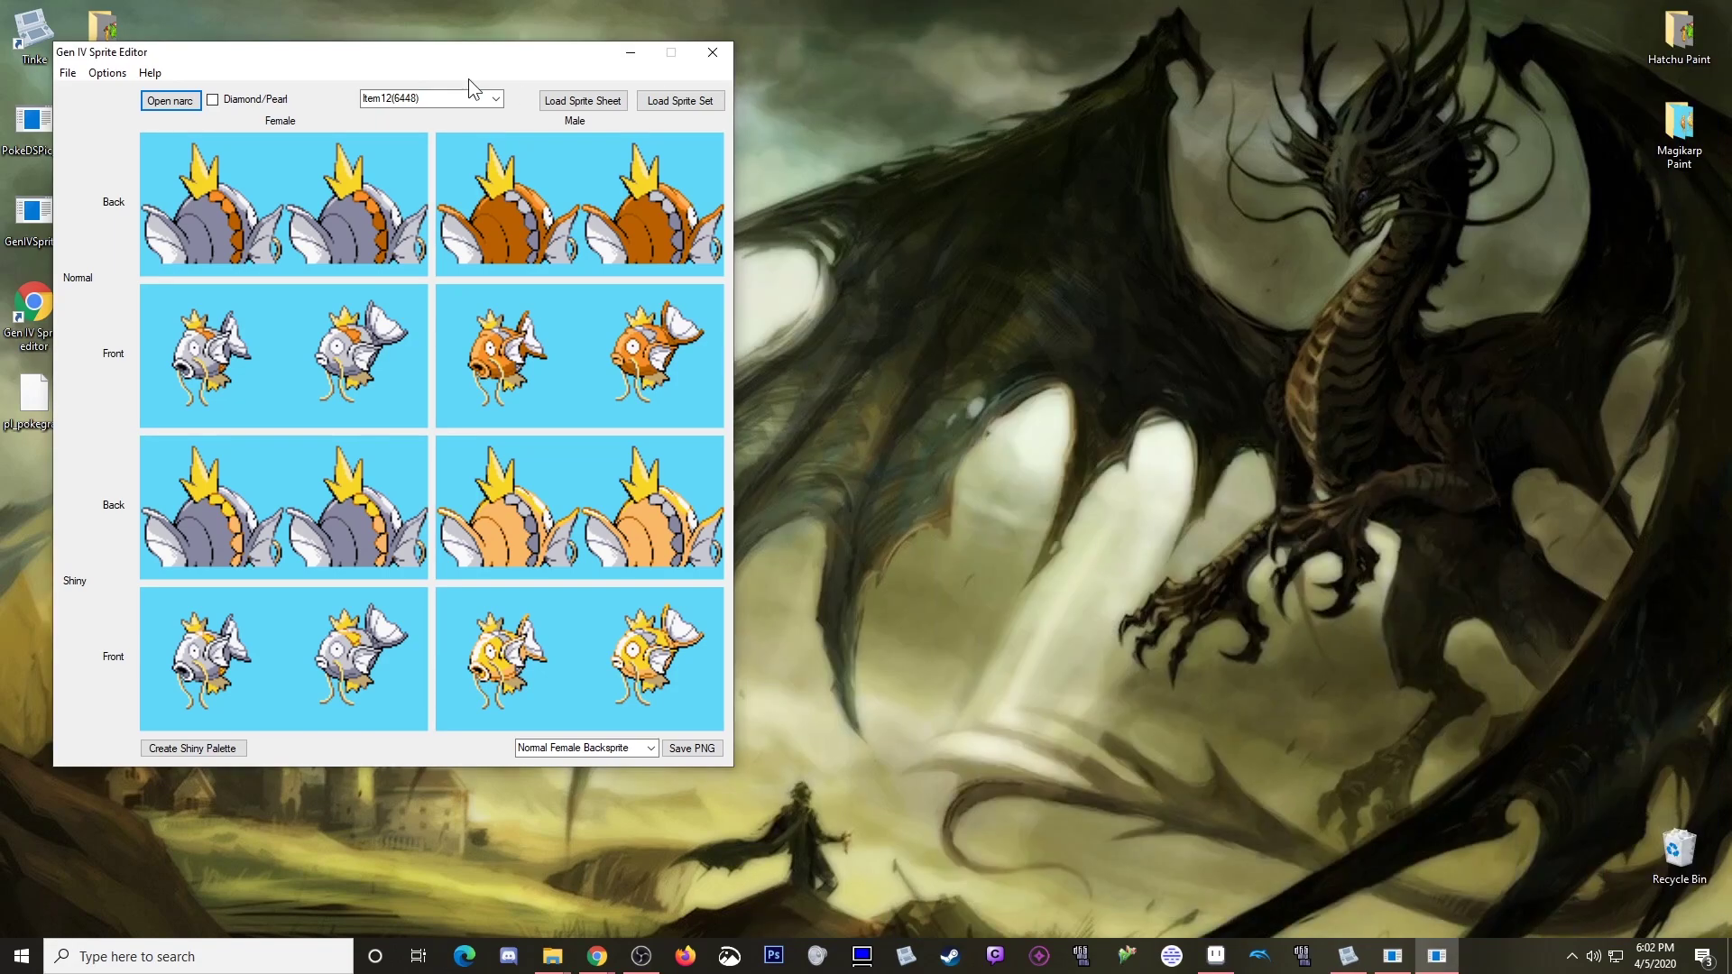
Step: Minimize Gen IV Sprite Editor and swap the desktop positions of the Hatchu and Magikarp Indexed folders with the two Paint folders
left_click(631, 52)
left_click_drag(213, 15, 76, 164)
mouse_move(97, 40)
left_mouse_down()
mouse_move(1177, 272)
mouse_move(1675, 261)
left_mouse_up()
mouse_move(1597, 35)
left_mouse_down()
mouse_move(1709, 90)
mouse_move(1713, 172)
left_mouse_up()
mouse_move(1658, 27)
left_mouse_down()
mouse_move(243, 123)
mouse_move(117, 33)
left_mouse_up()
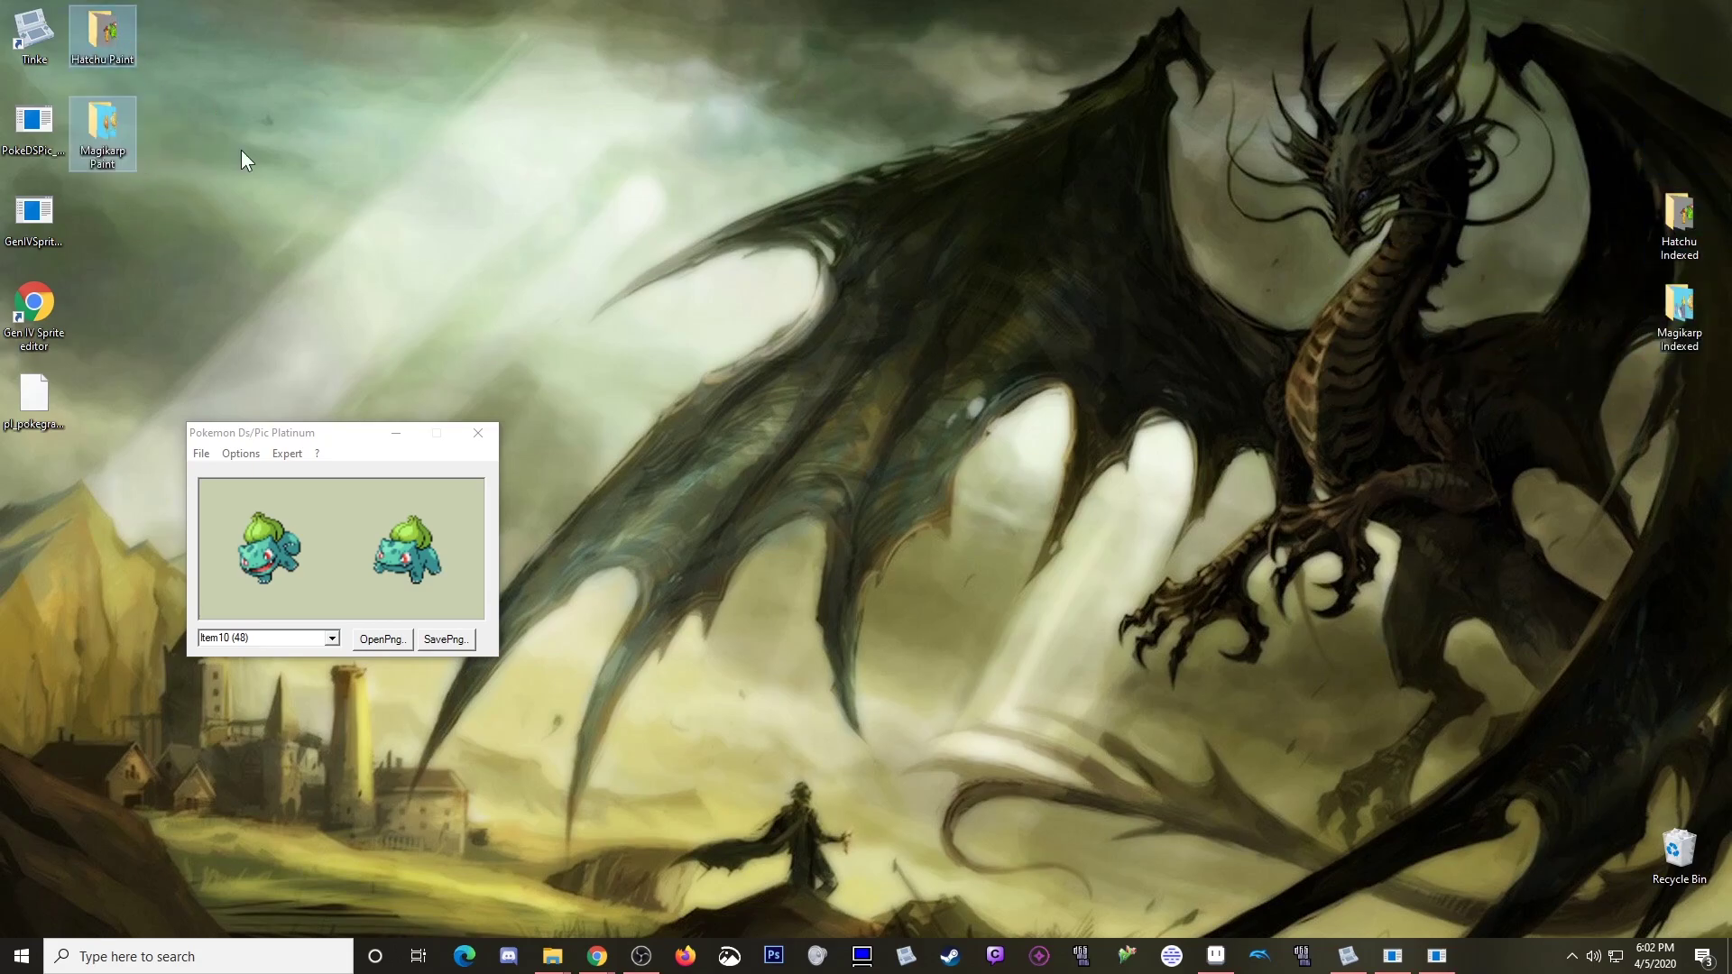
Step: Restore Aseprite and open all three images from the Hatchu Paint folder in it, dismissing the console message
left_click(1215, 955)
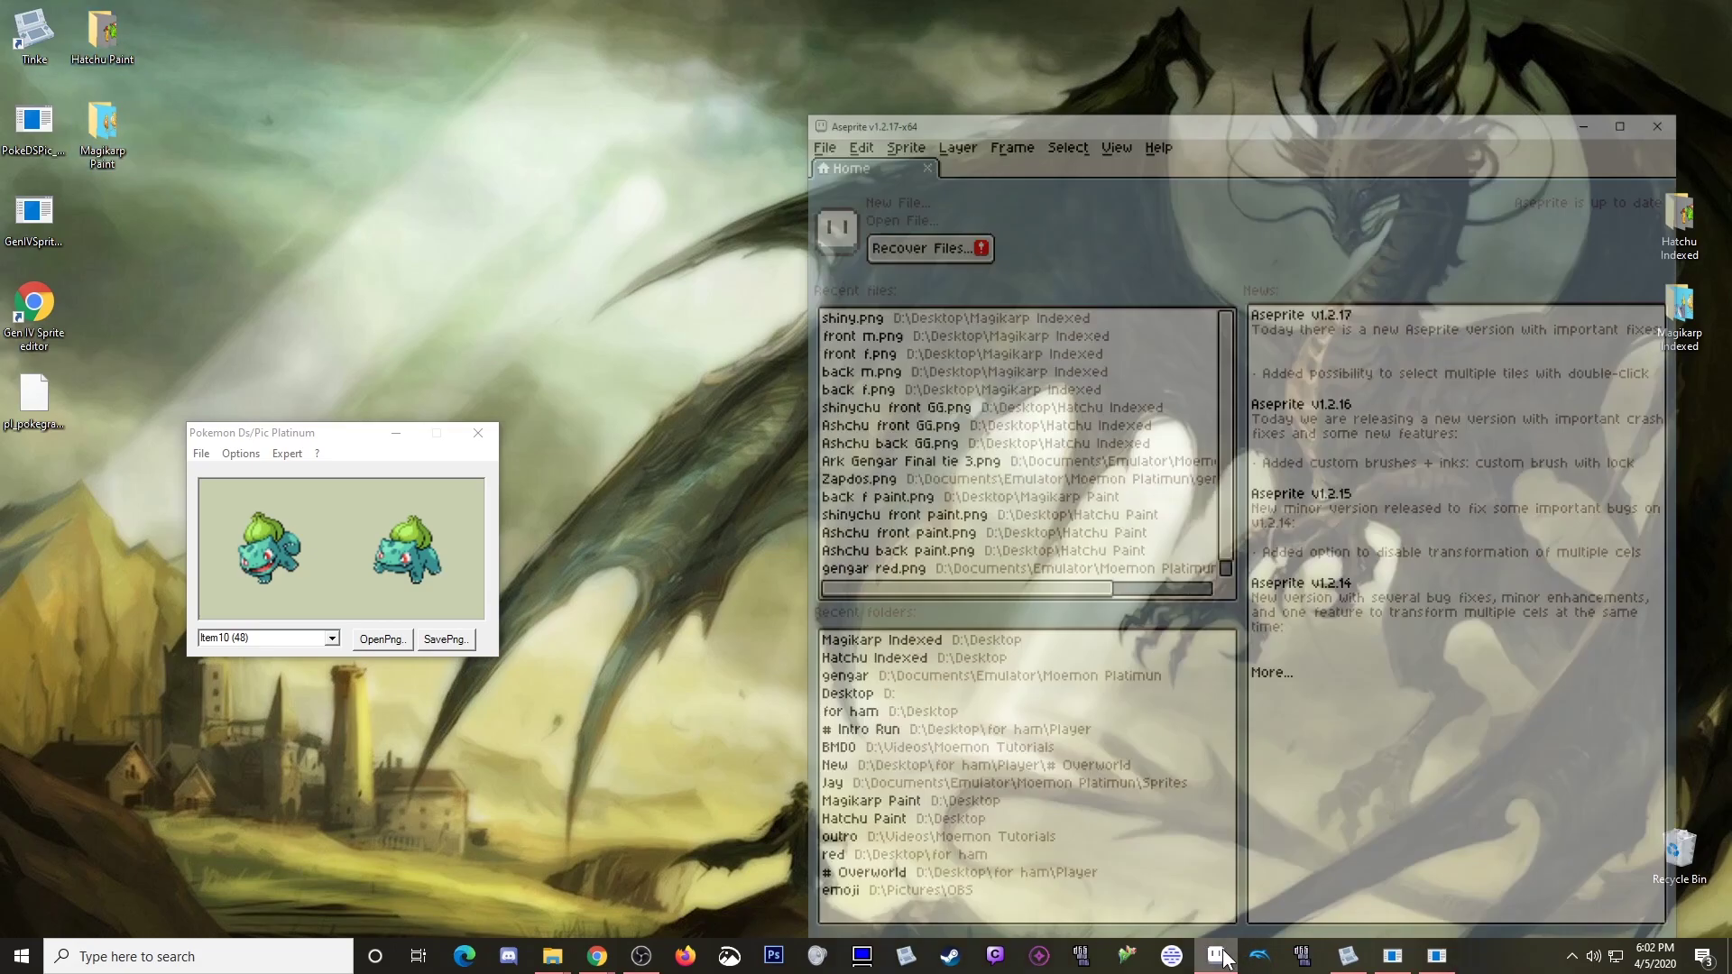
double_click(112, 46)
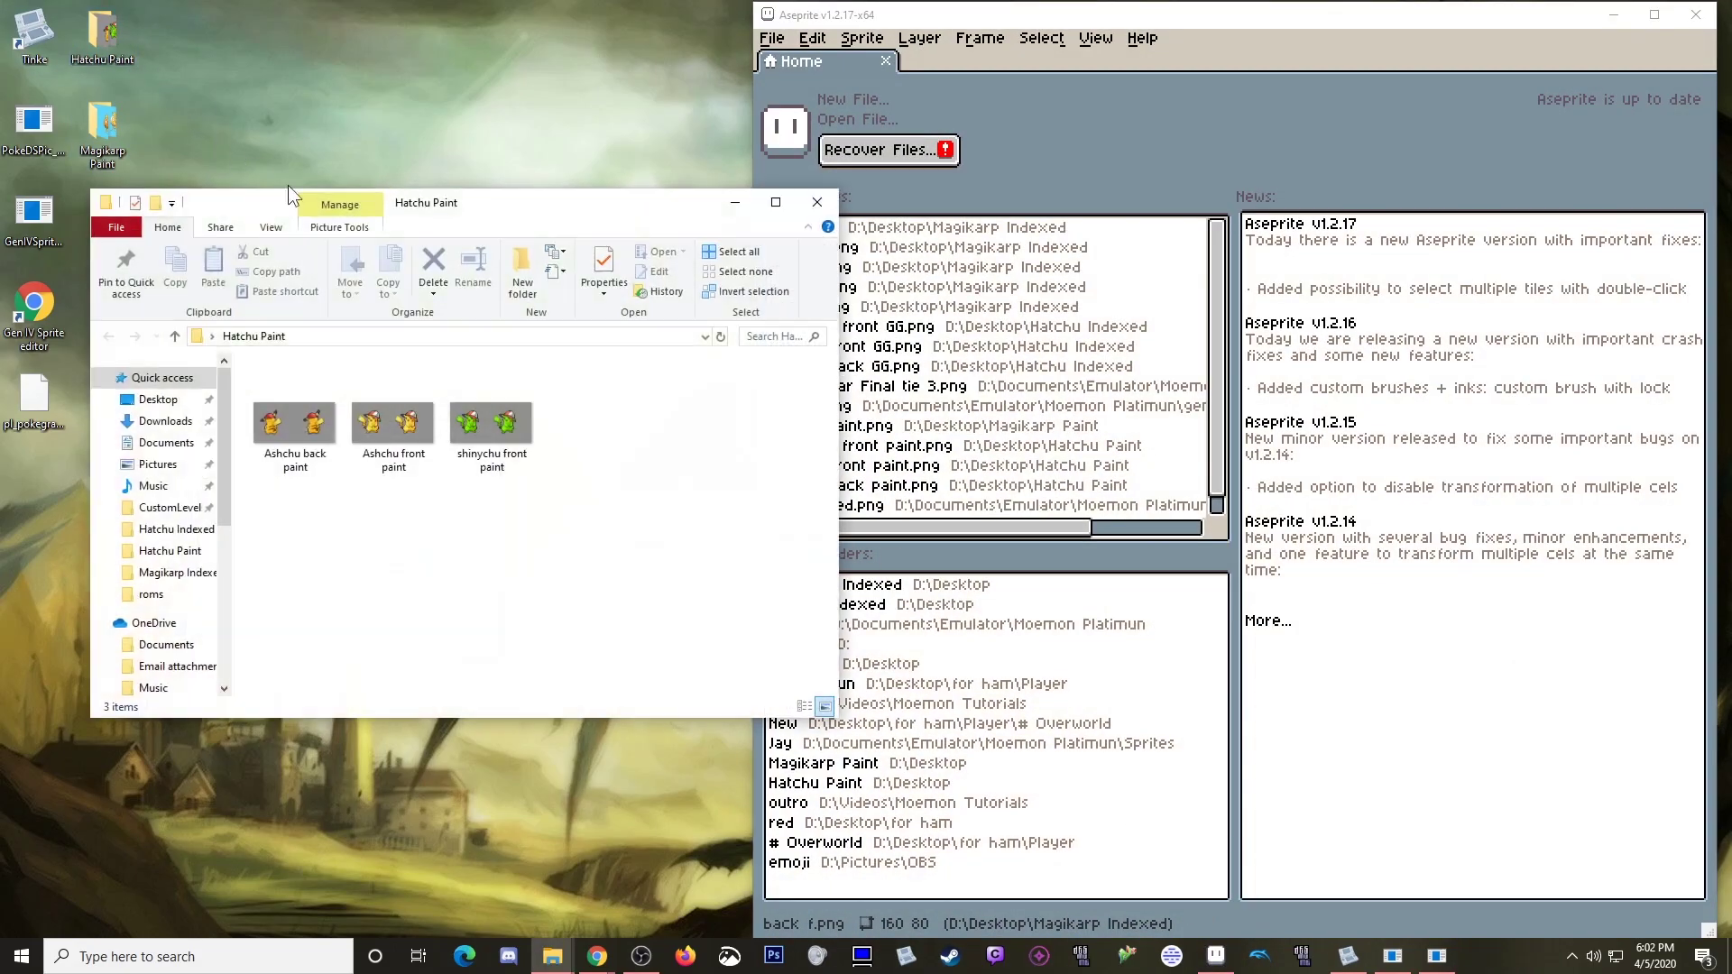
left_click_drag(587, 506, 1067, 440)
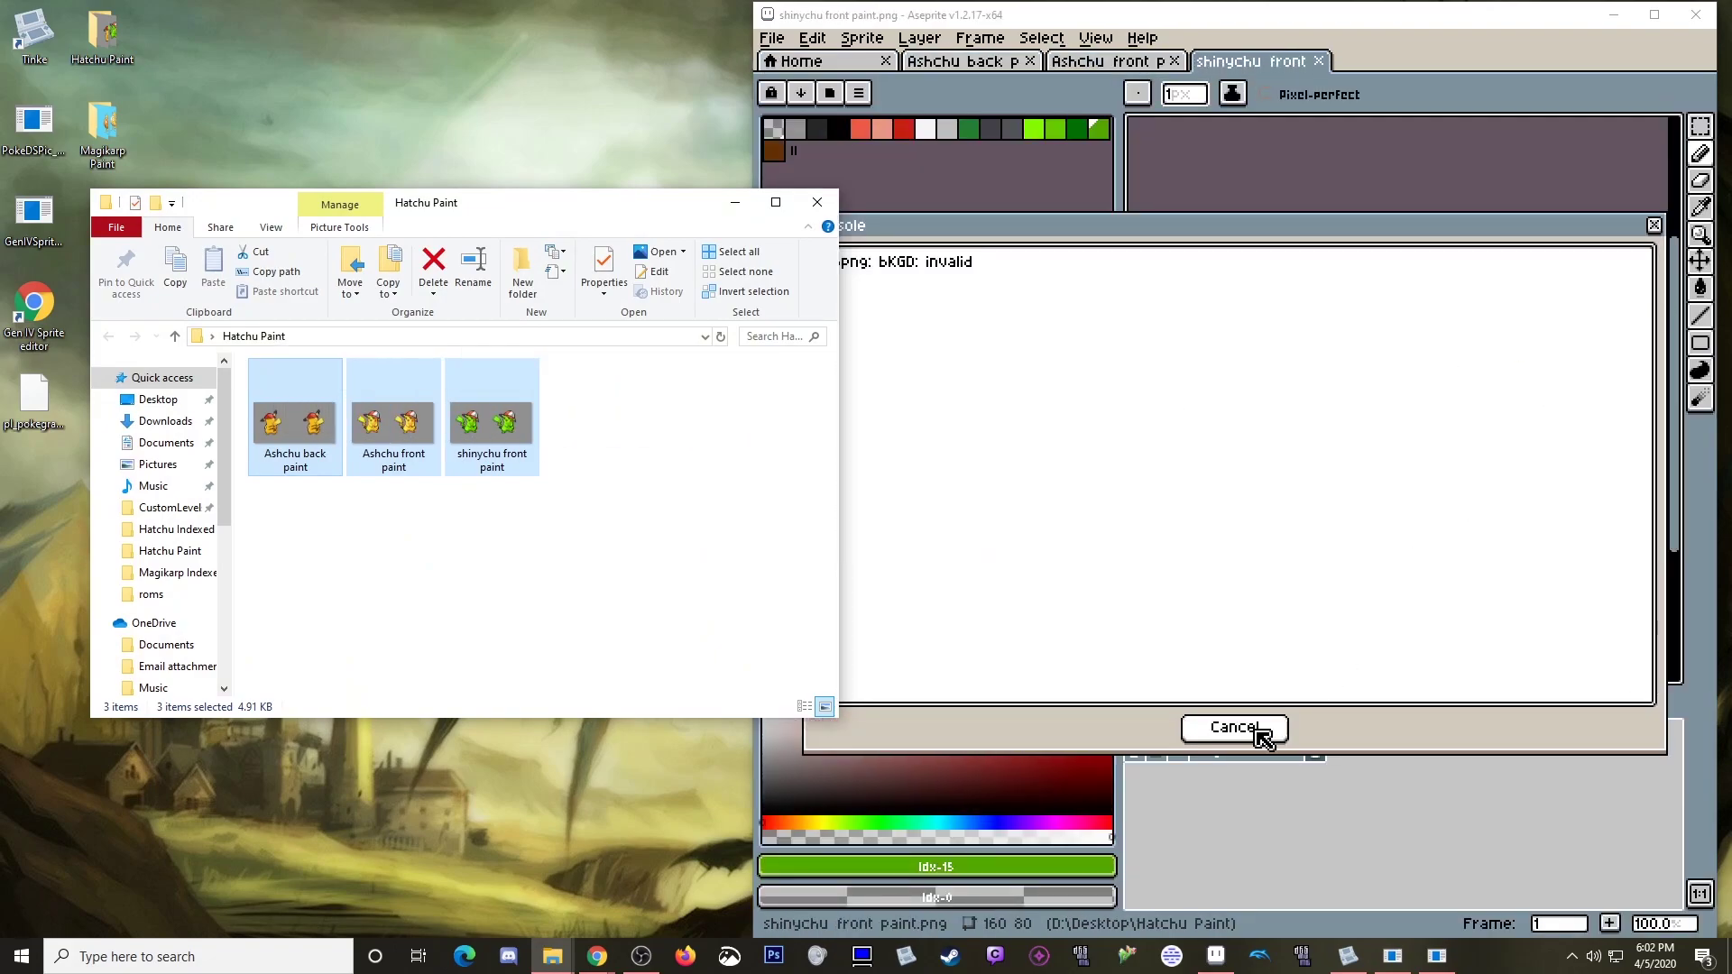
left_click(1229, 727)
Step: Inspect the palette and color mode of the Ashchu front paint image
left_click(1105, 67)
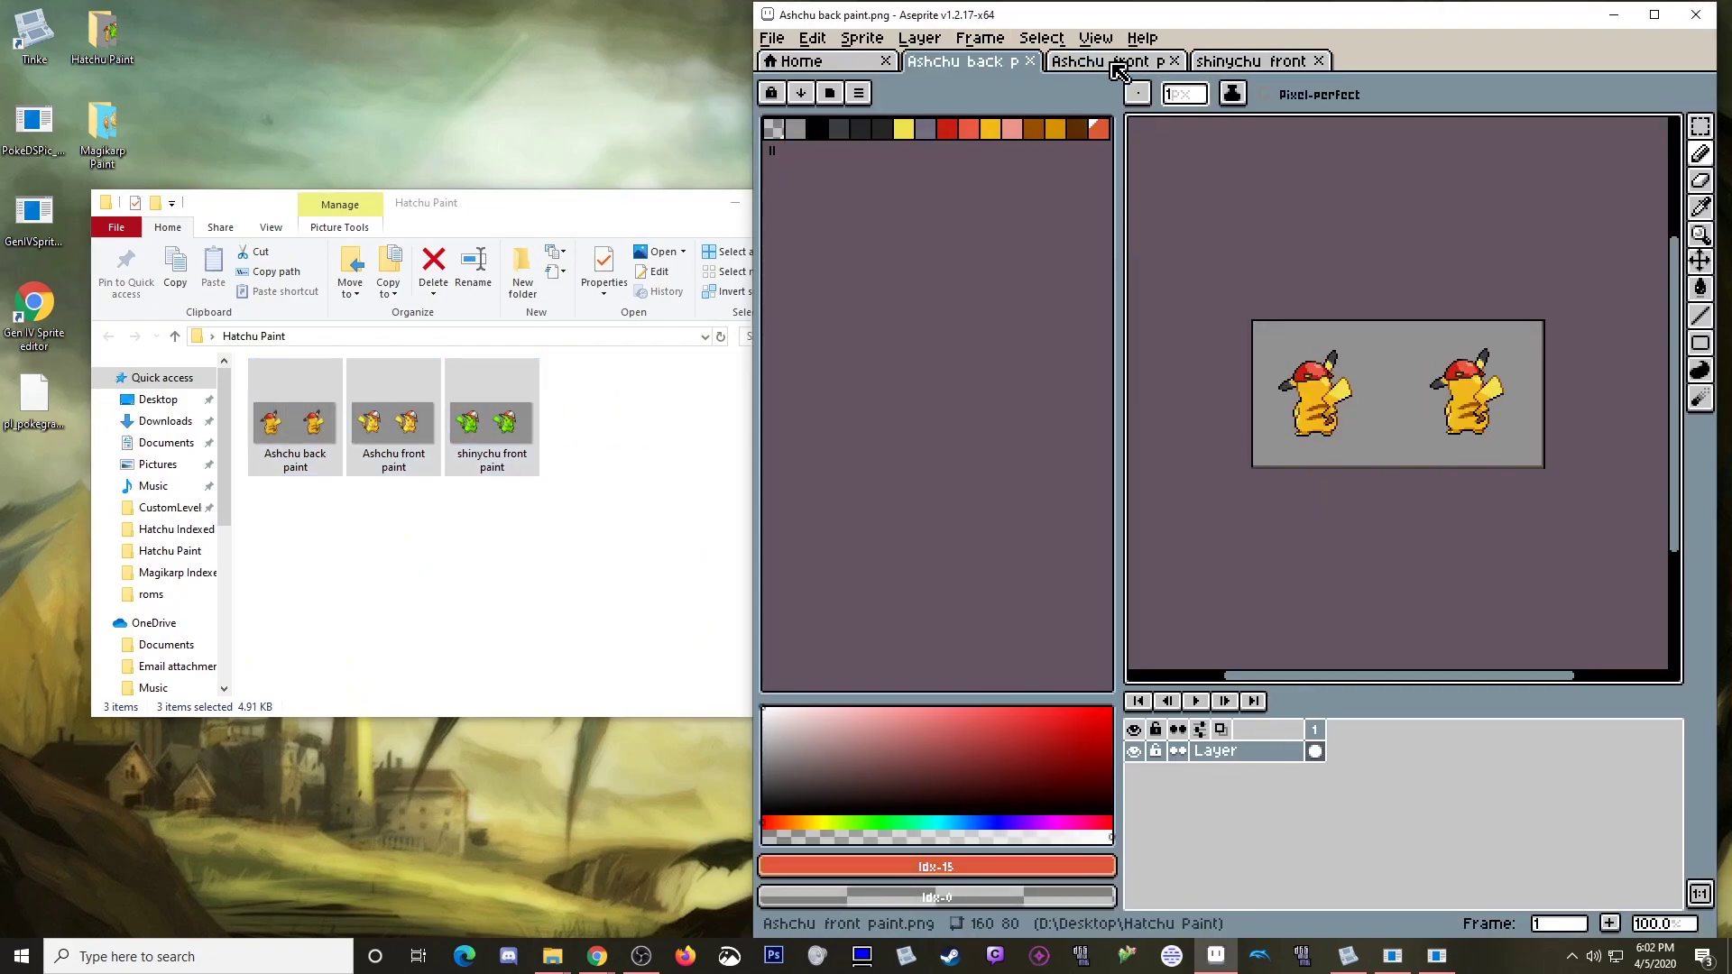
left_click(774, 129)
left_click(922, 40)
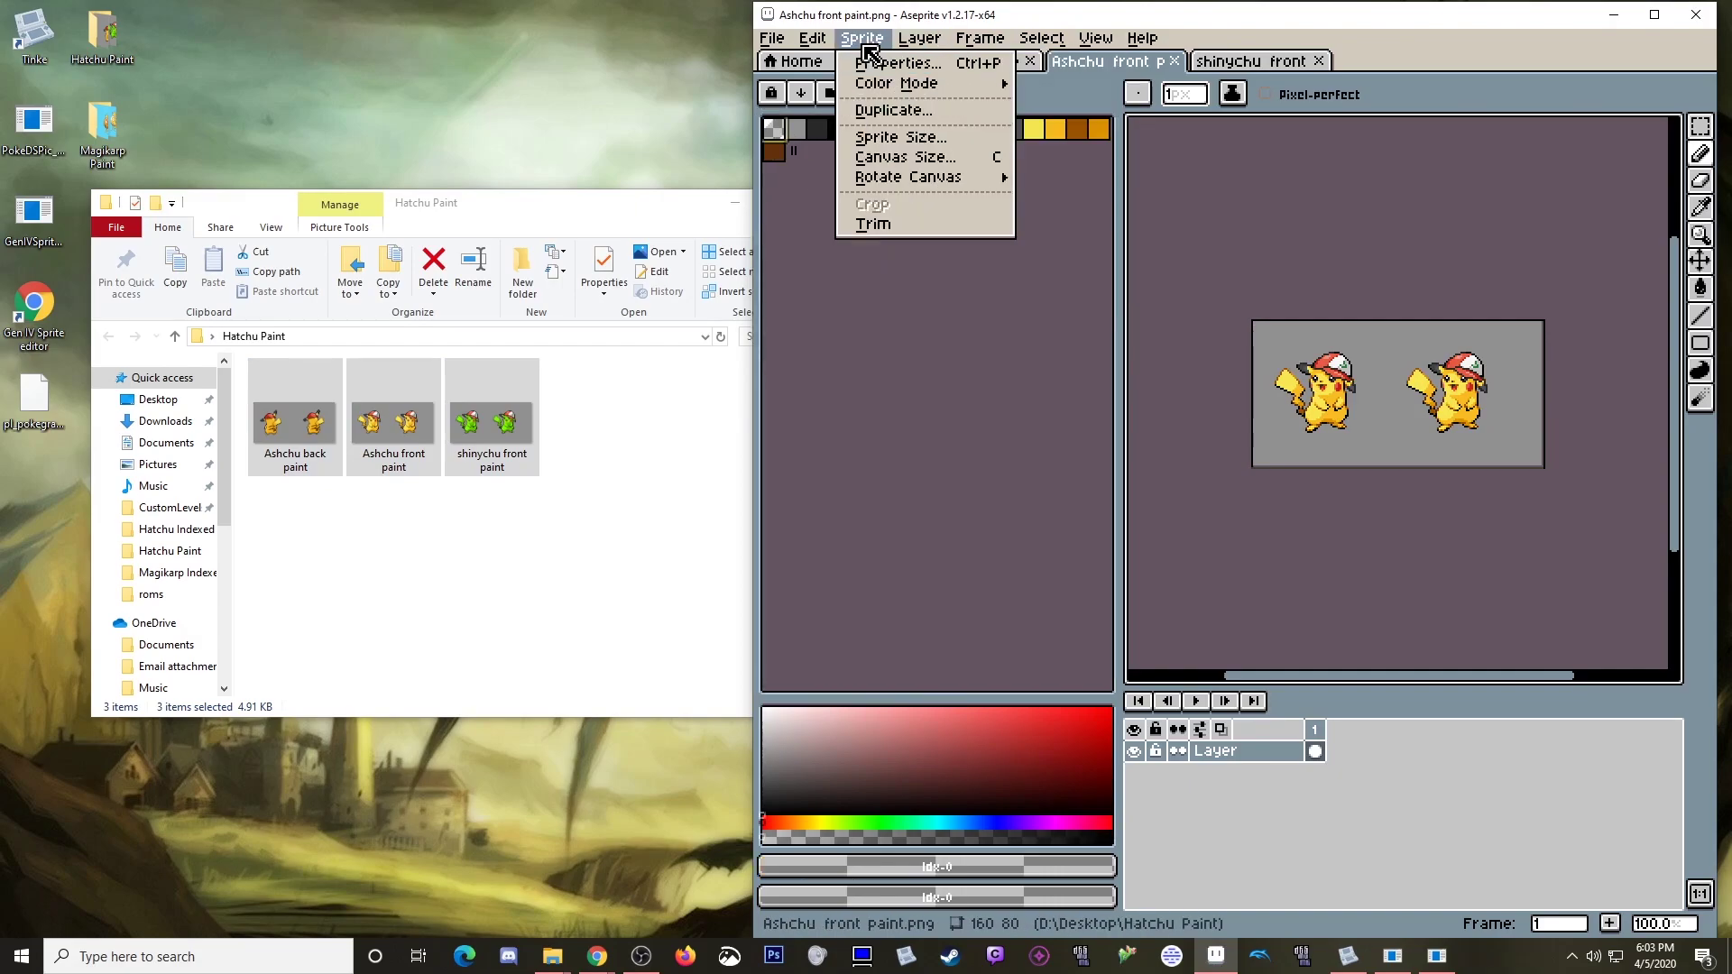
mouse_move(896, 86)
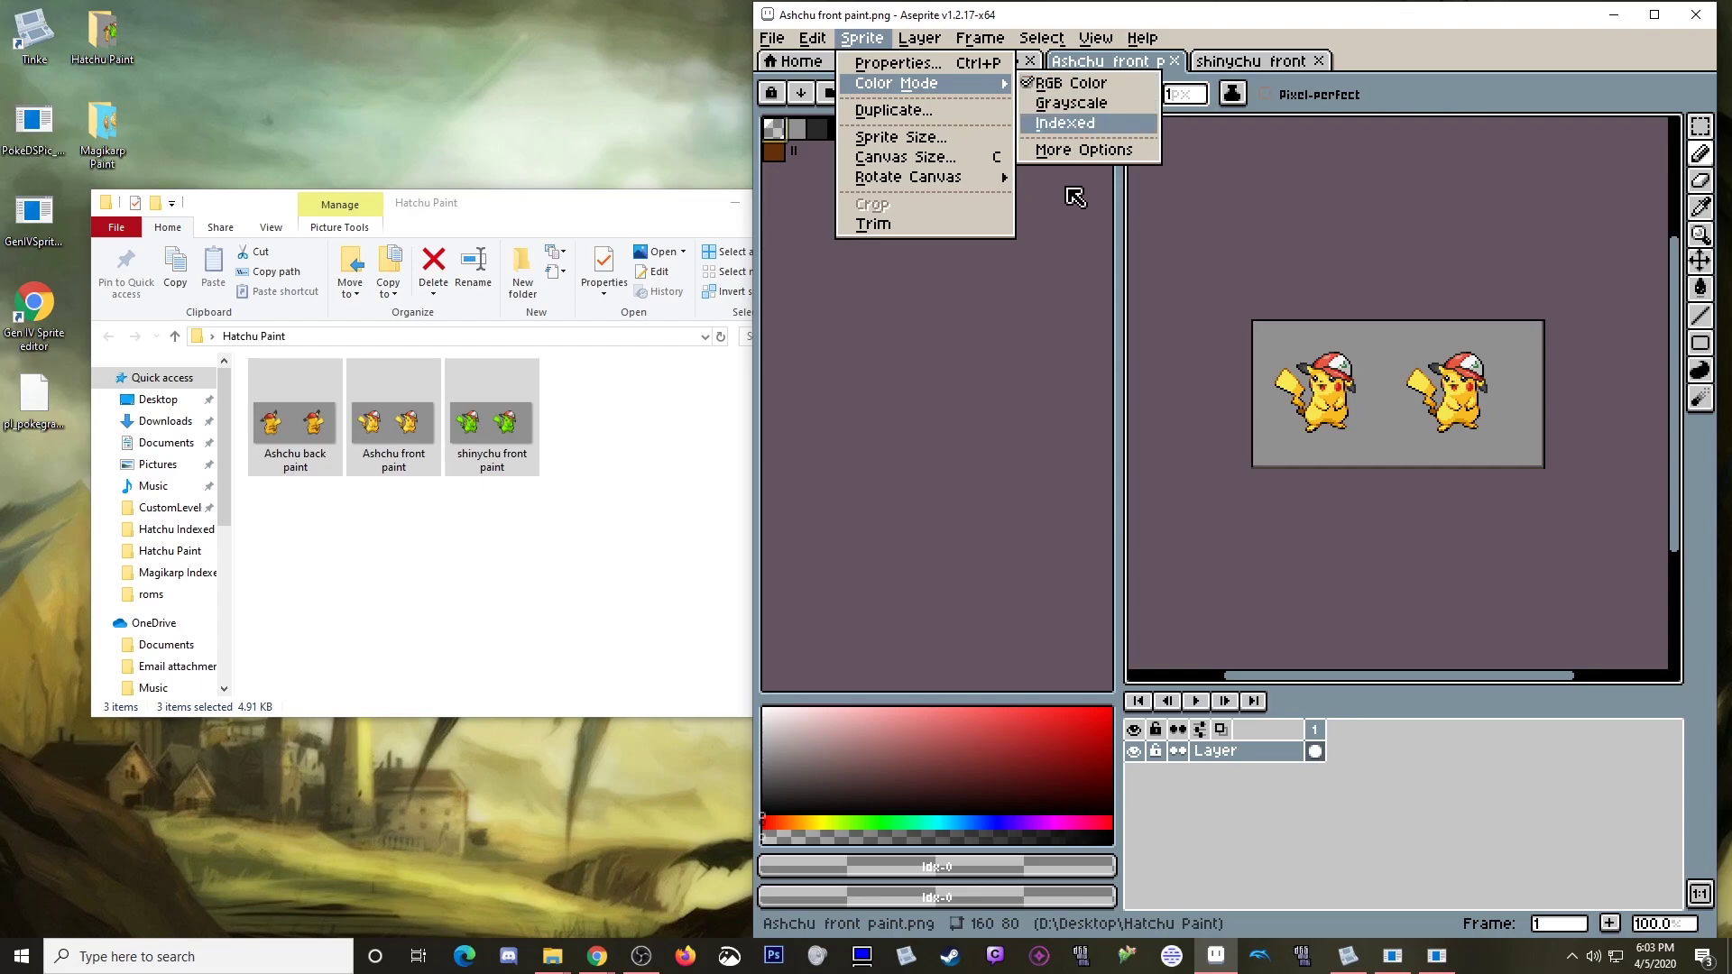
left_click(1003, 394)
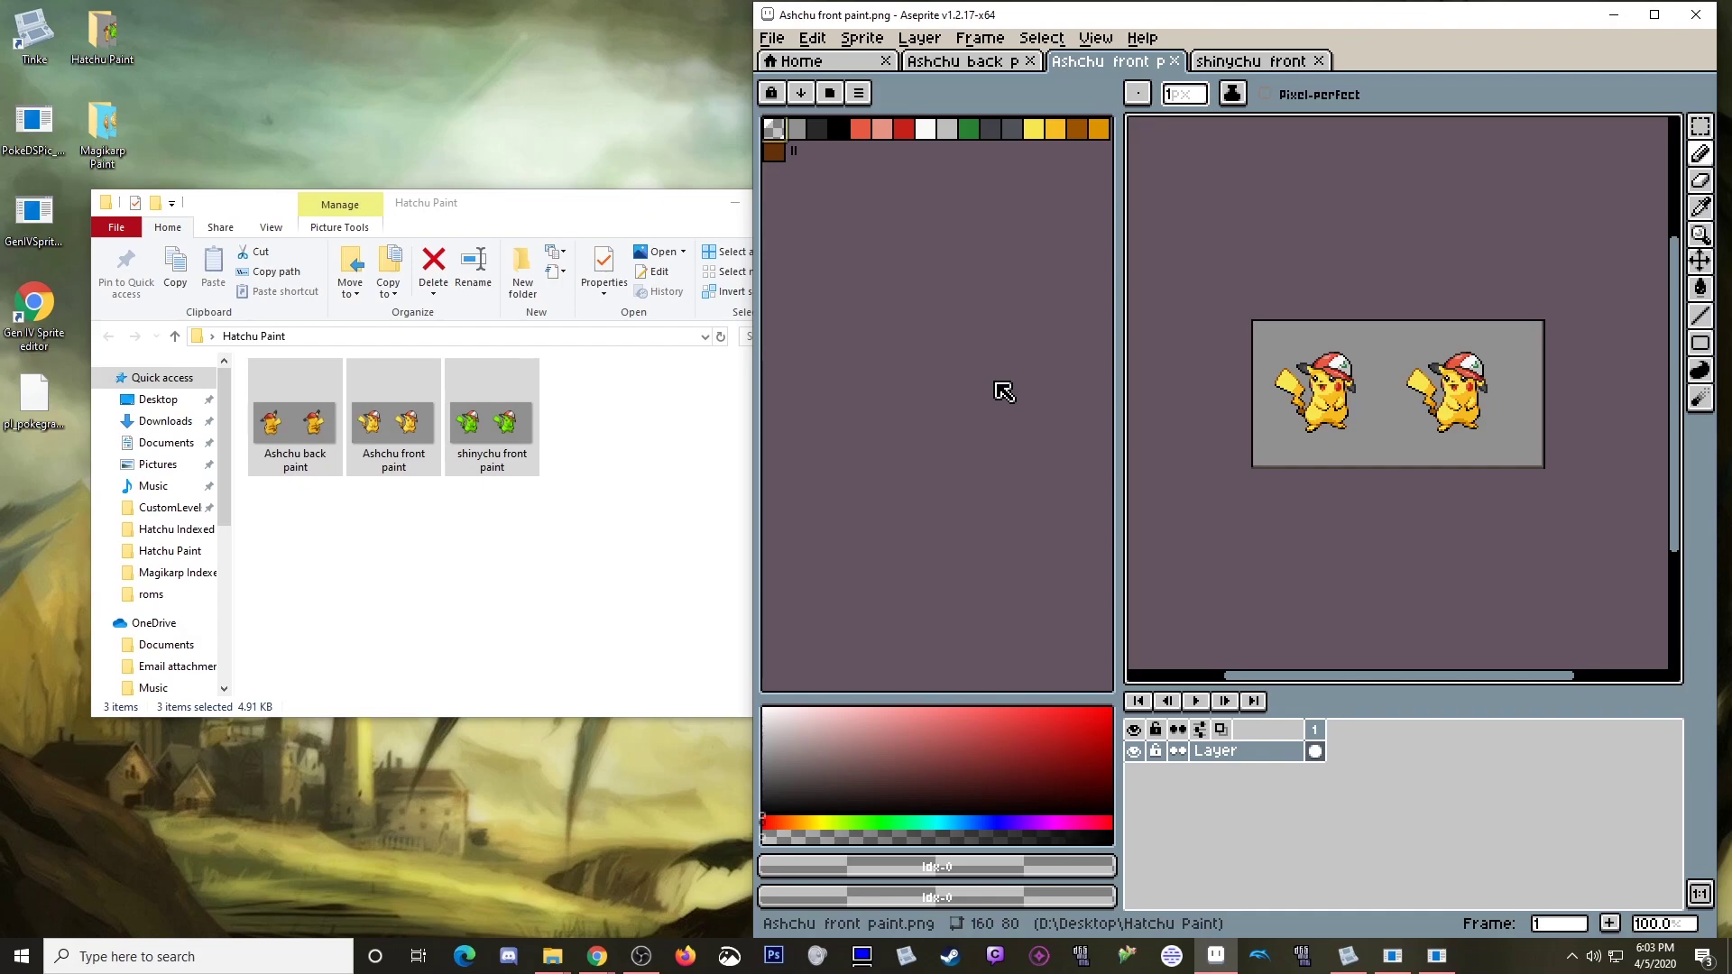
Step: Minimize Aseprite and the Hatchu Paint folder, bring Gen IV Sprite Editor to the middle of the desktop and go to Item18
left_click(1613, 14)
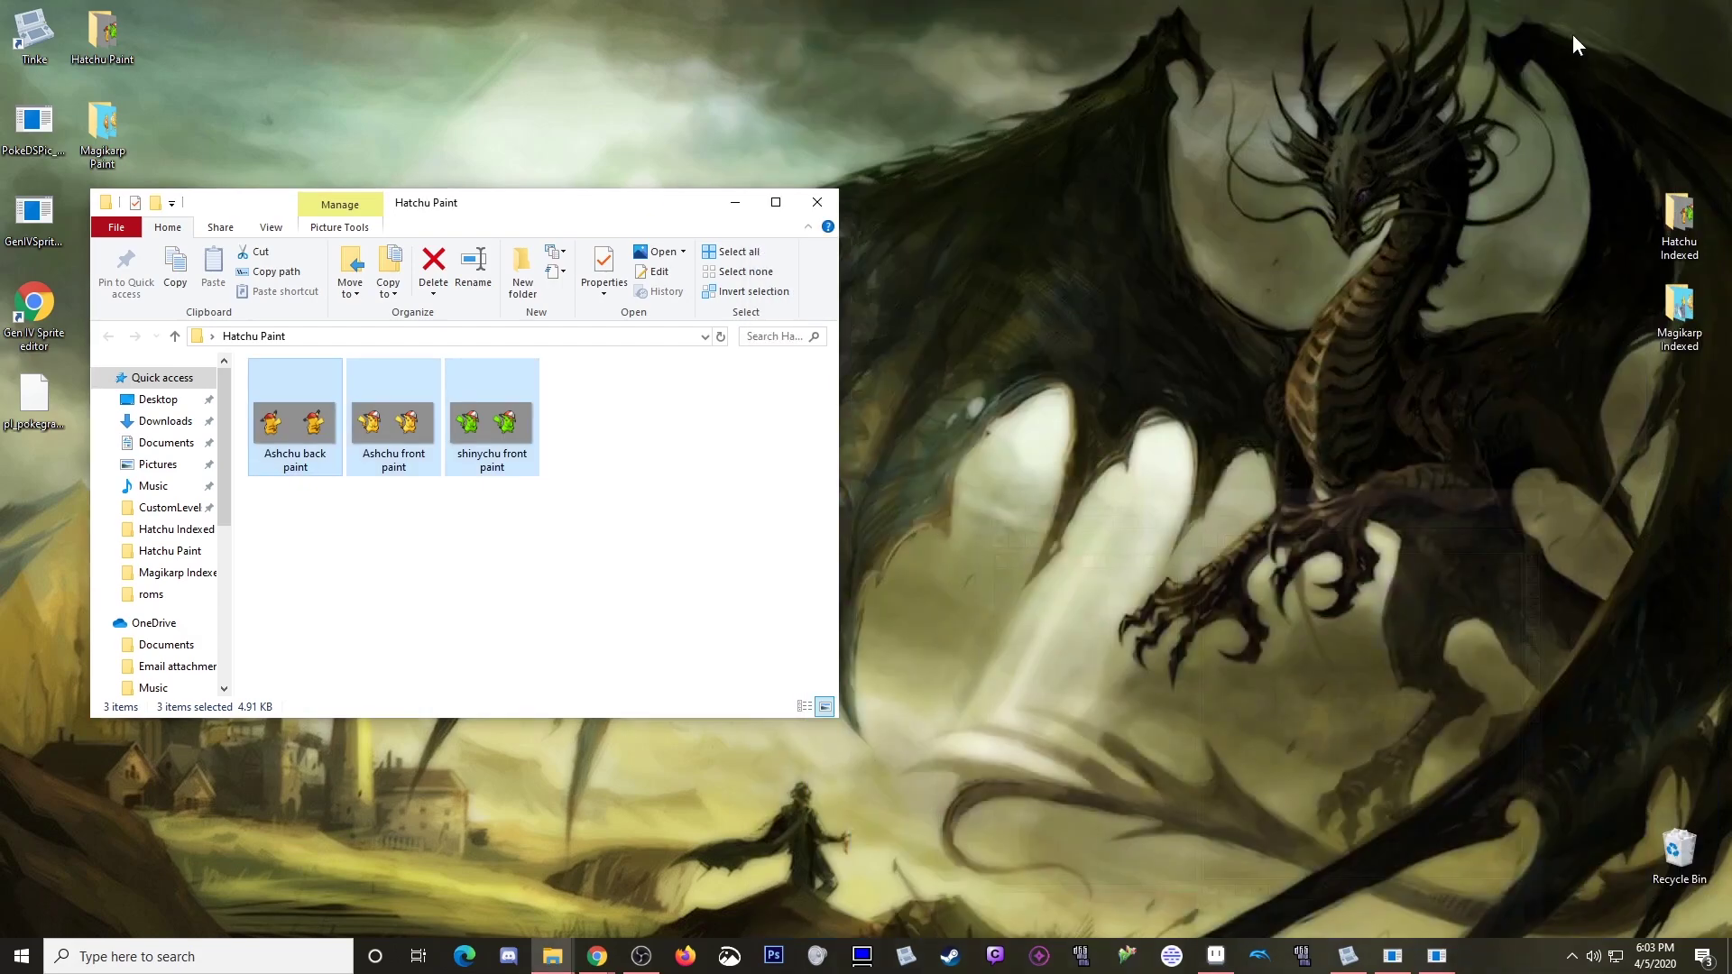
left_click(740, 203)
left_click(1437, 956)
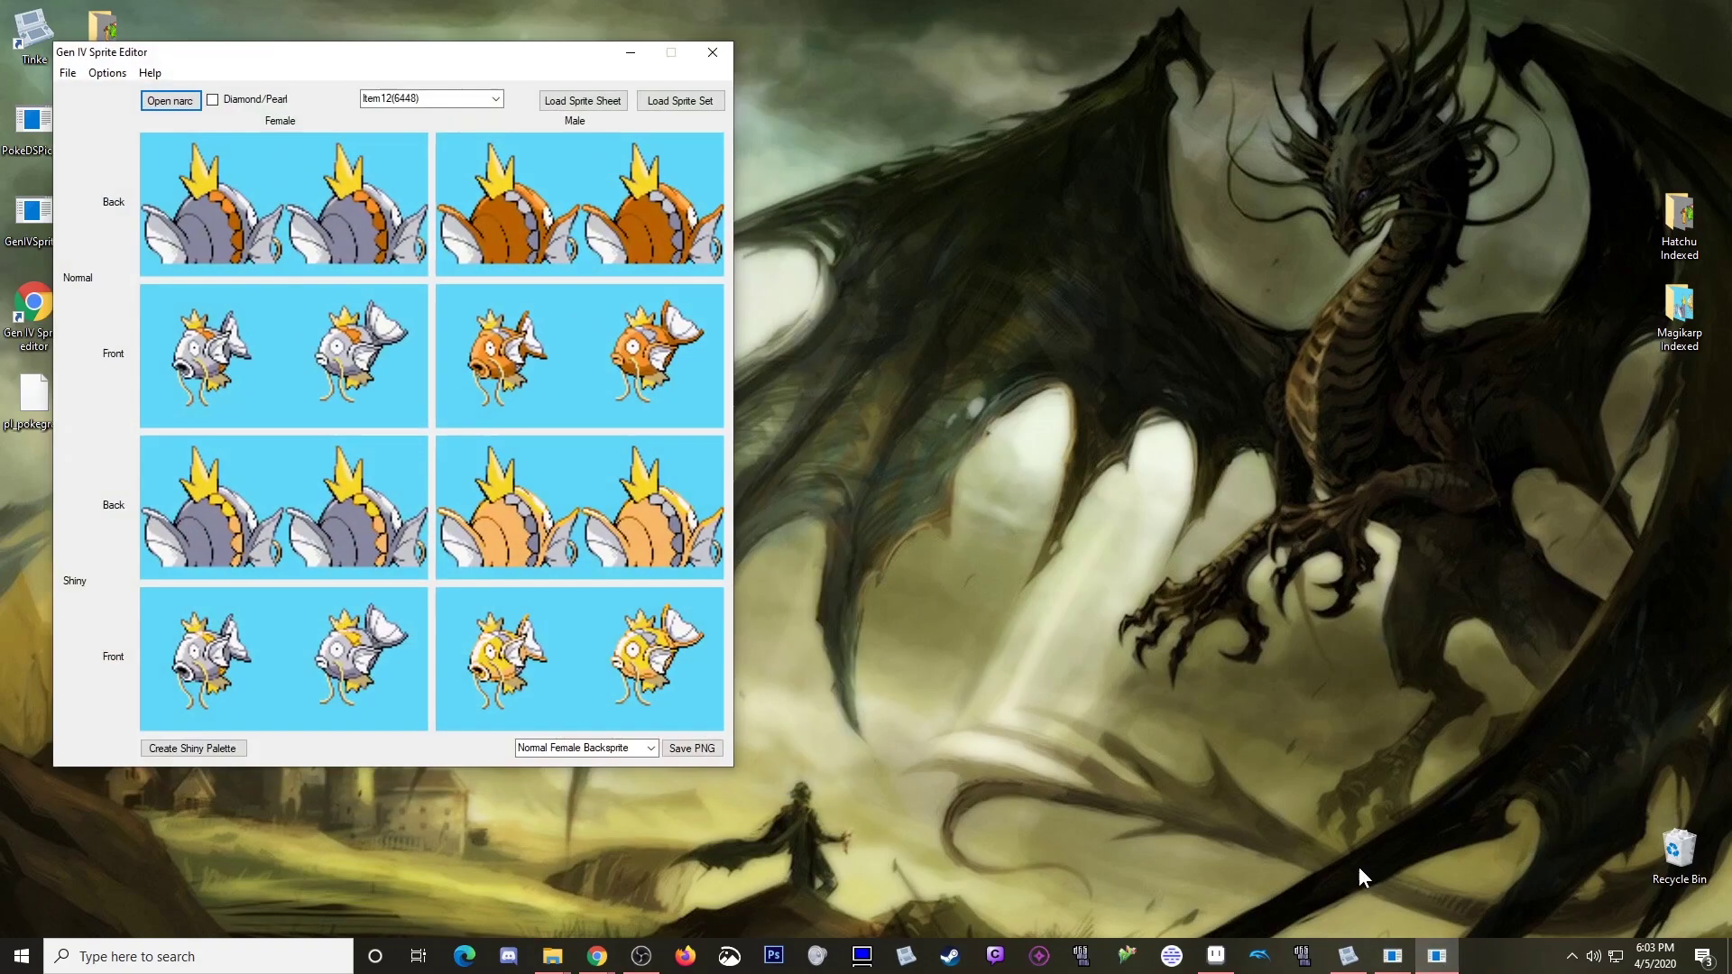
left_click_drag(404, 60, 998, 108)
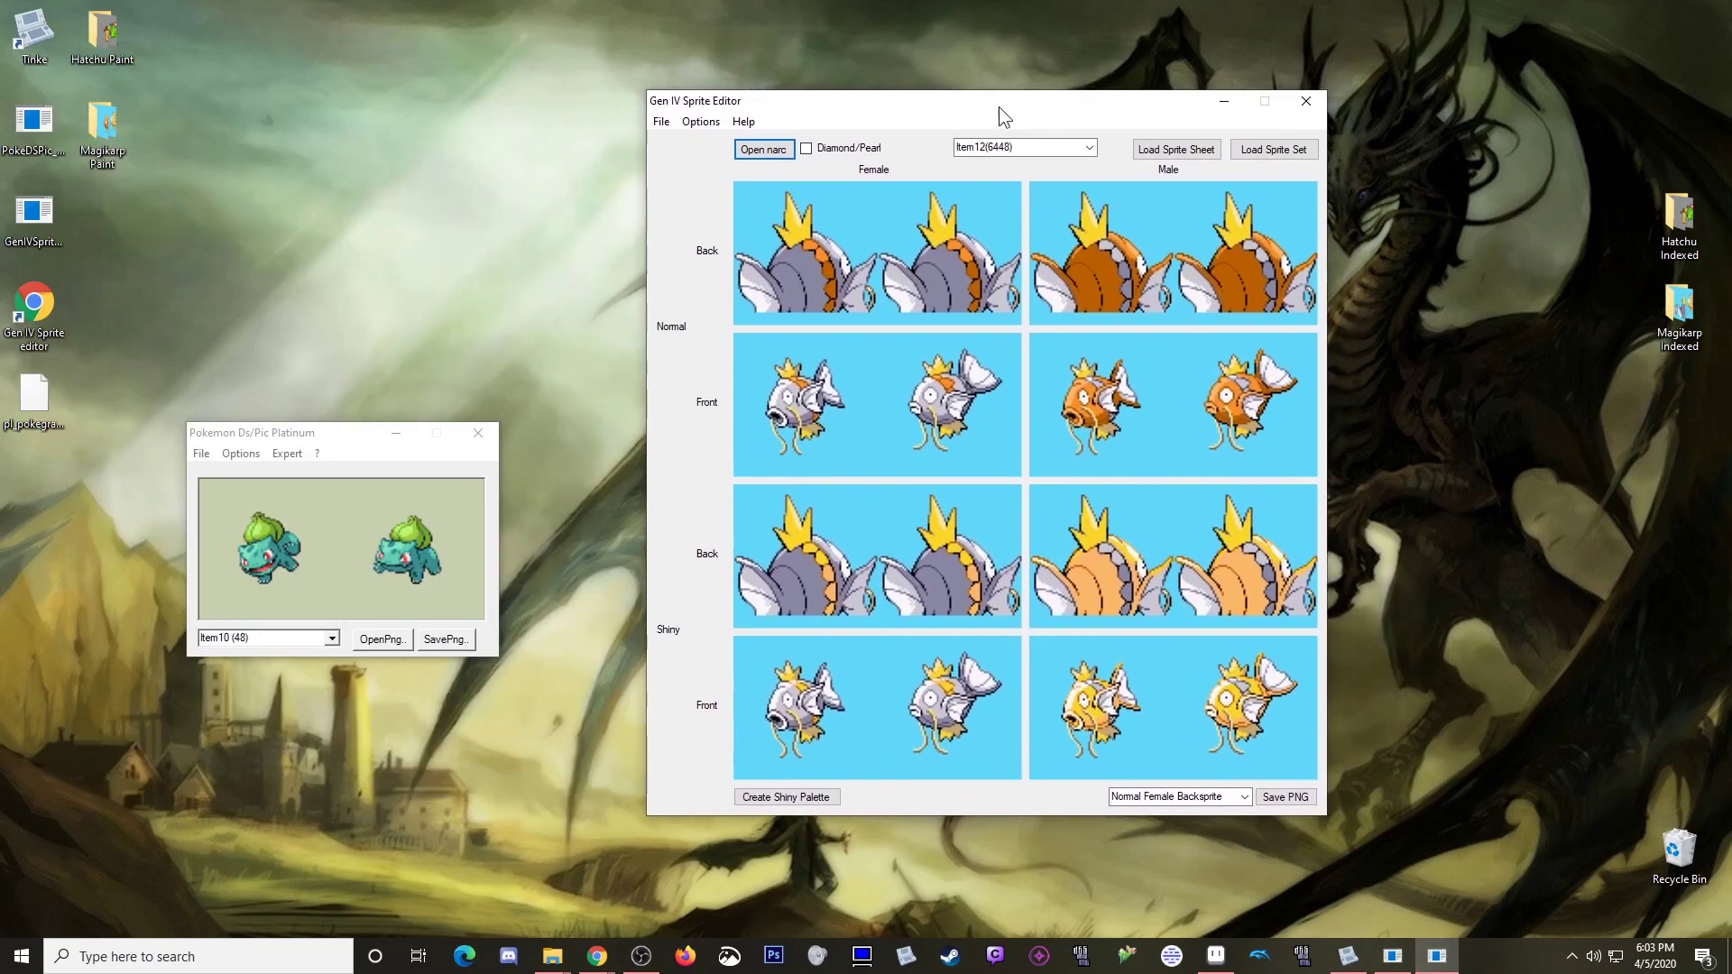
scroll(1040, 147, "down", 1)
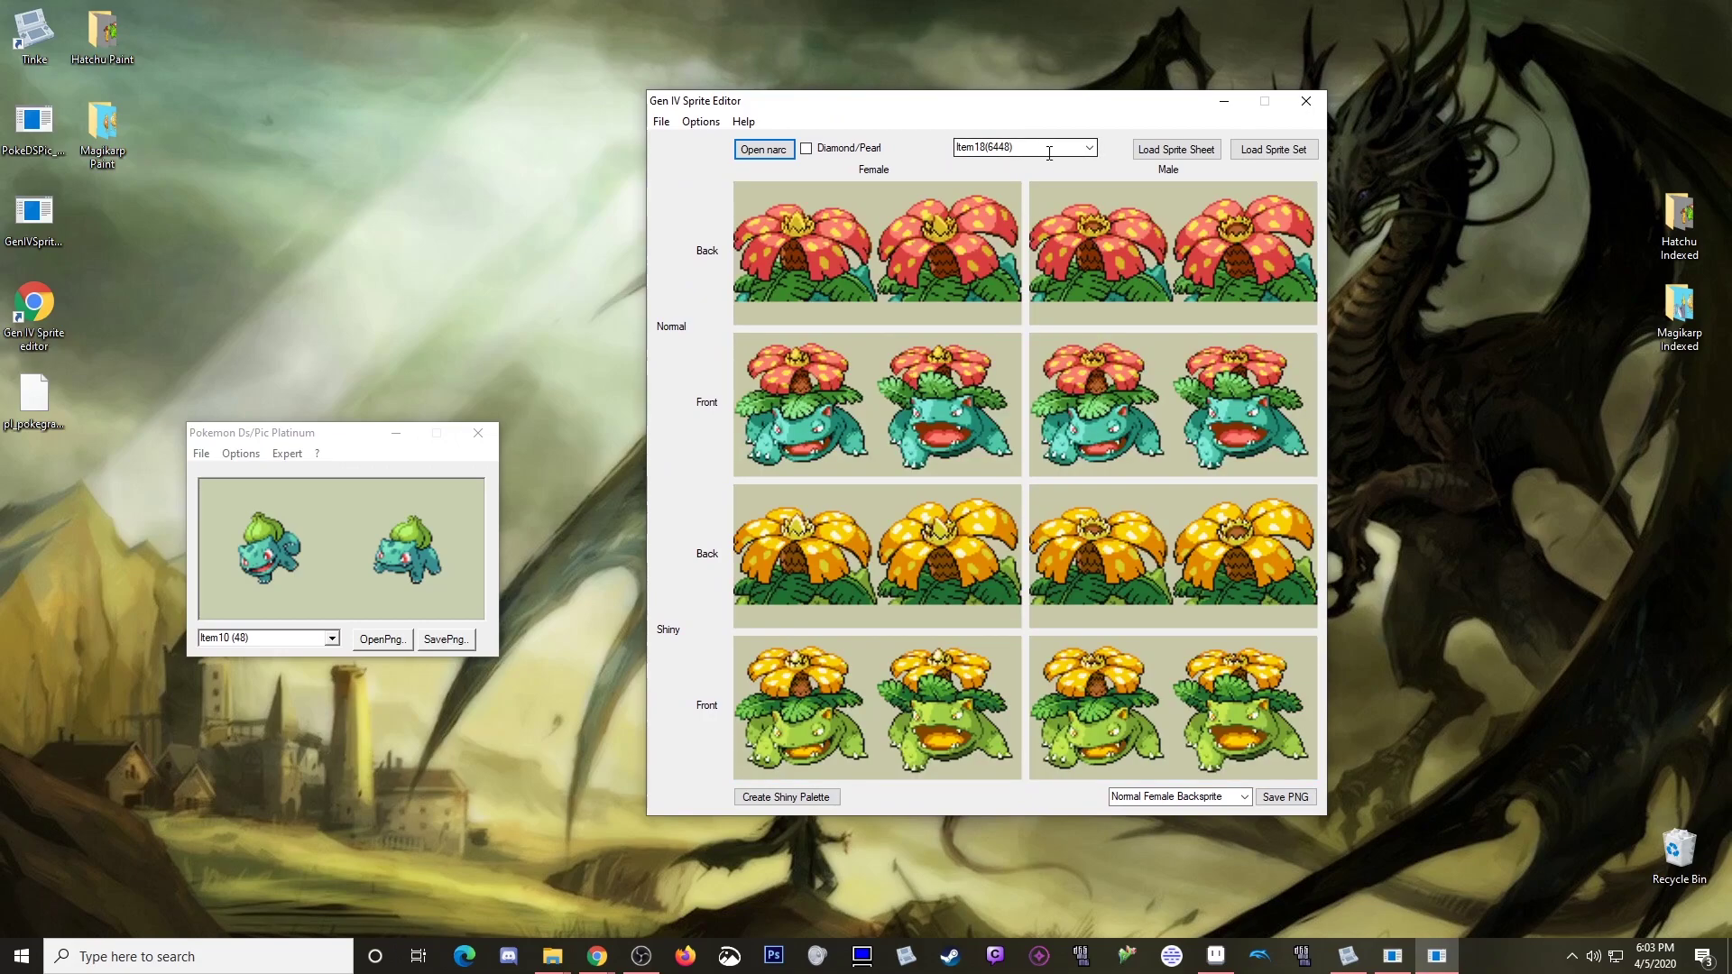
Step: Load Ashchu back paint from the Hatchu Paint folder into the normal female and male back sprites of Item18, declining PaletteMatch
left_click(916, 249)
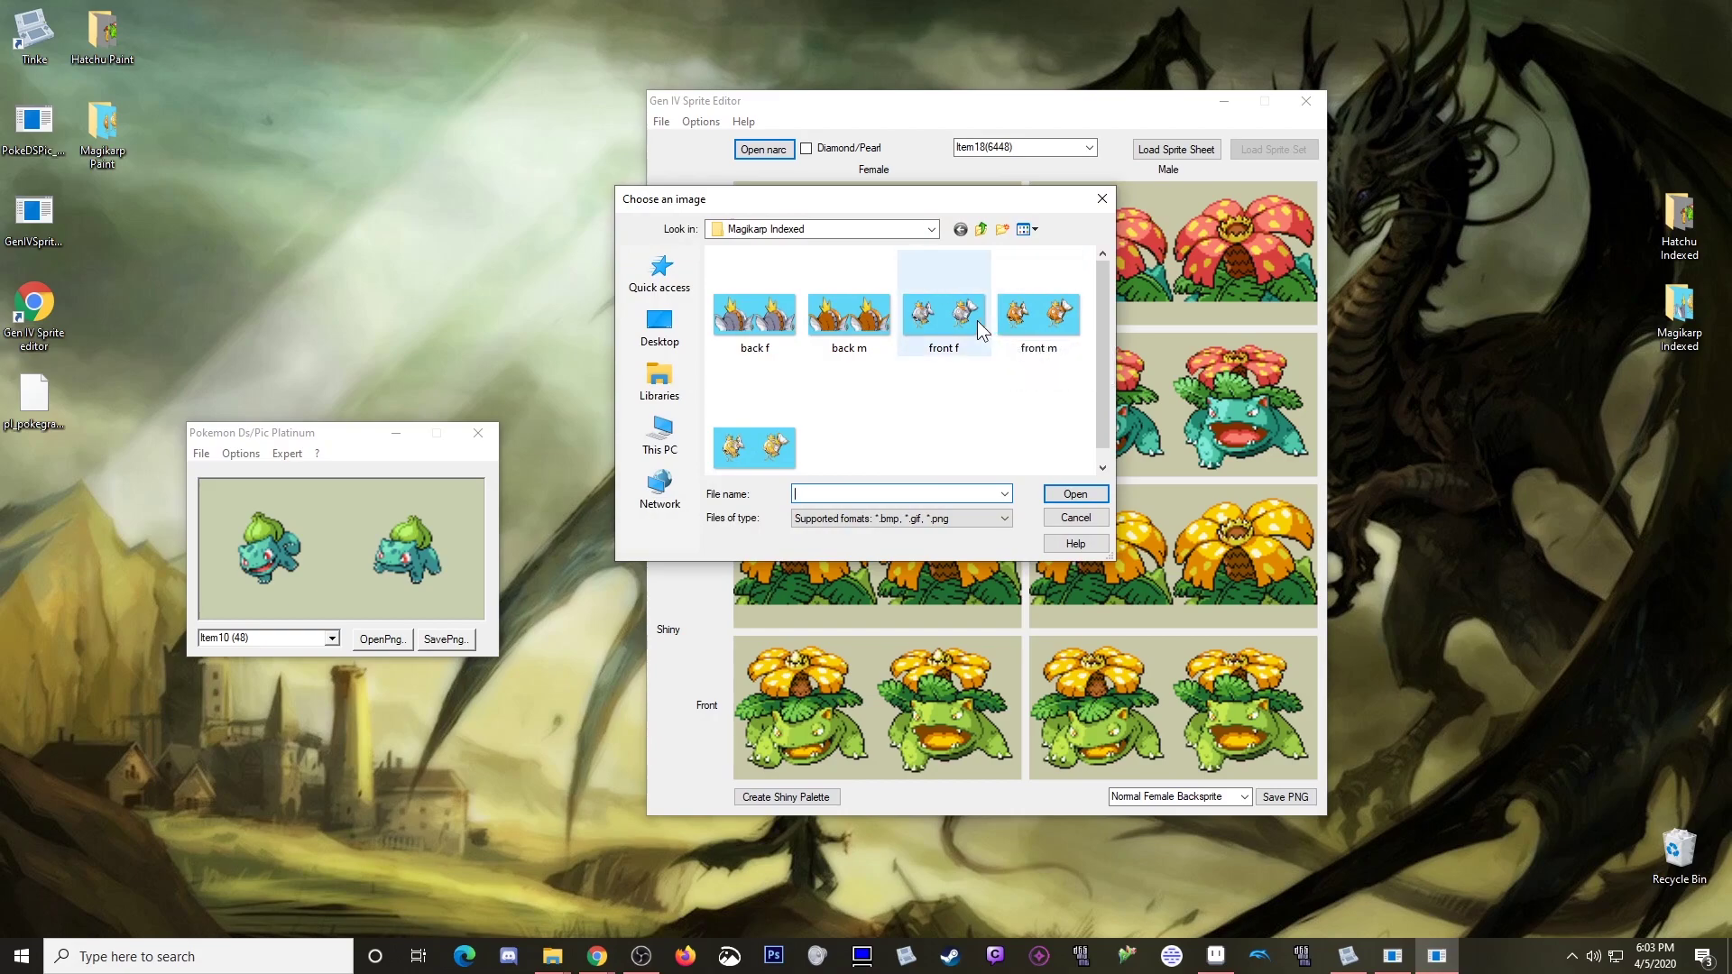
left_click(981, 229)
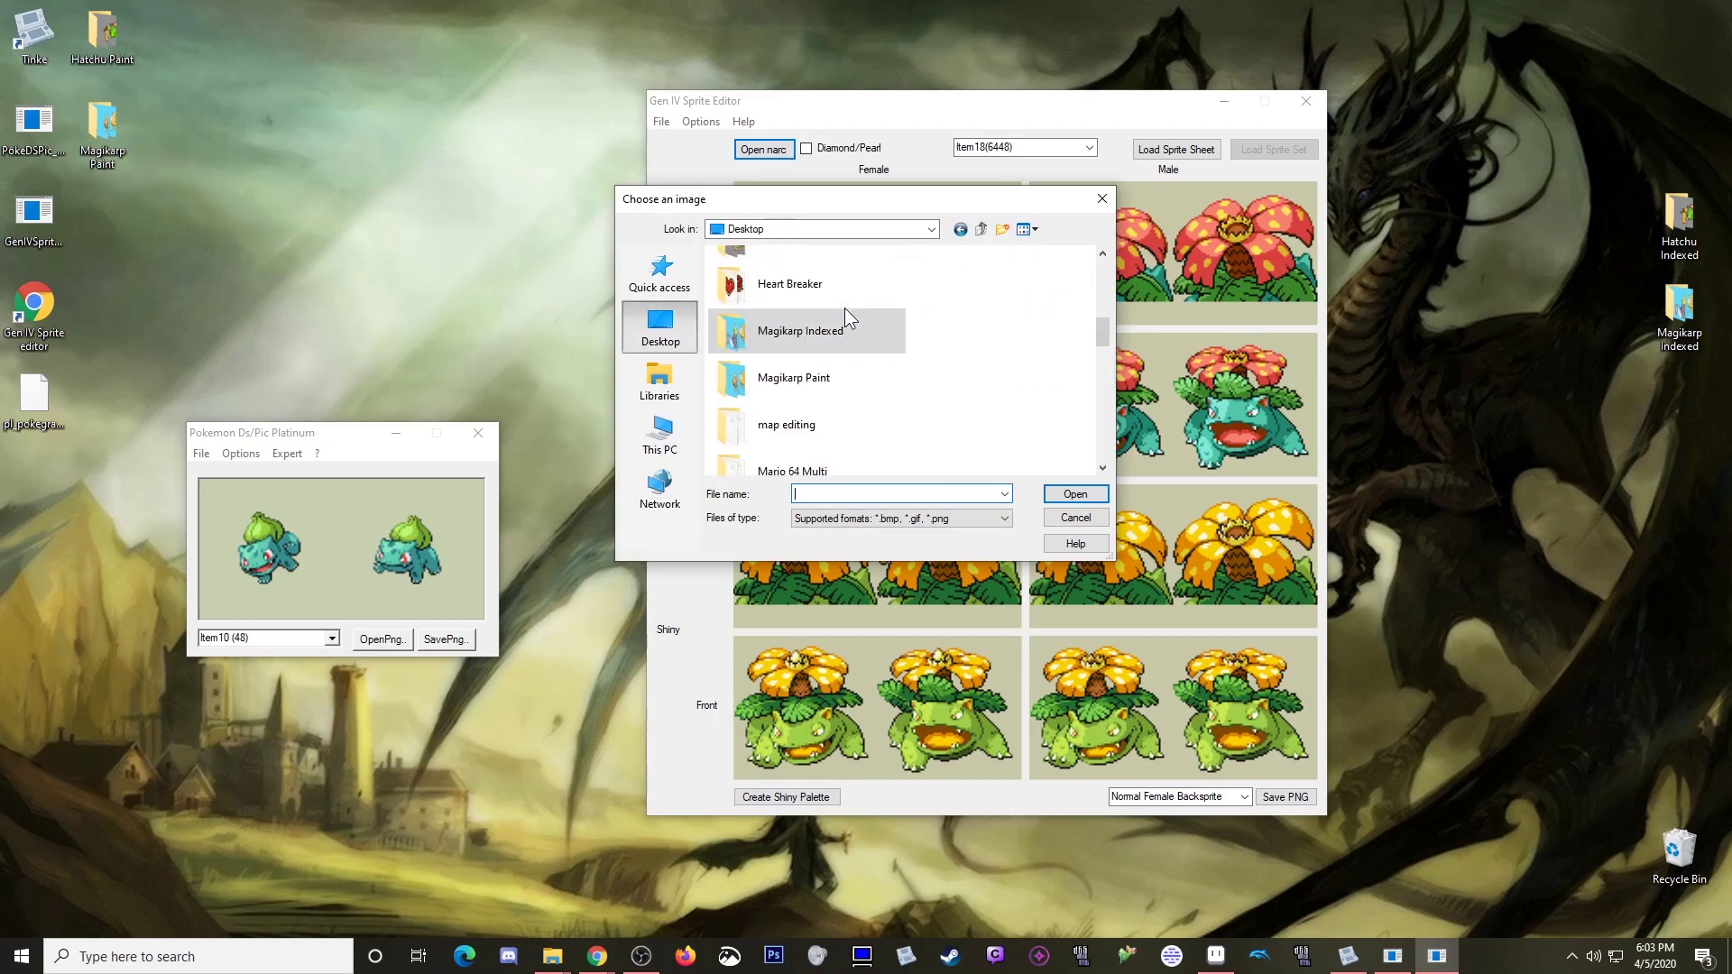
scroll(874, 383, "up", 1)
double_click(797, 361)
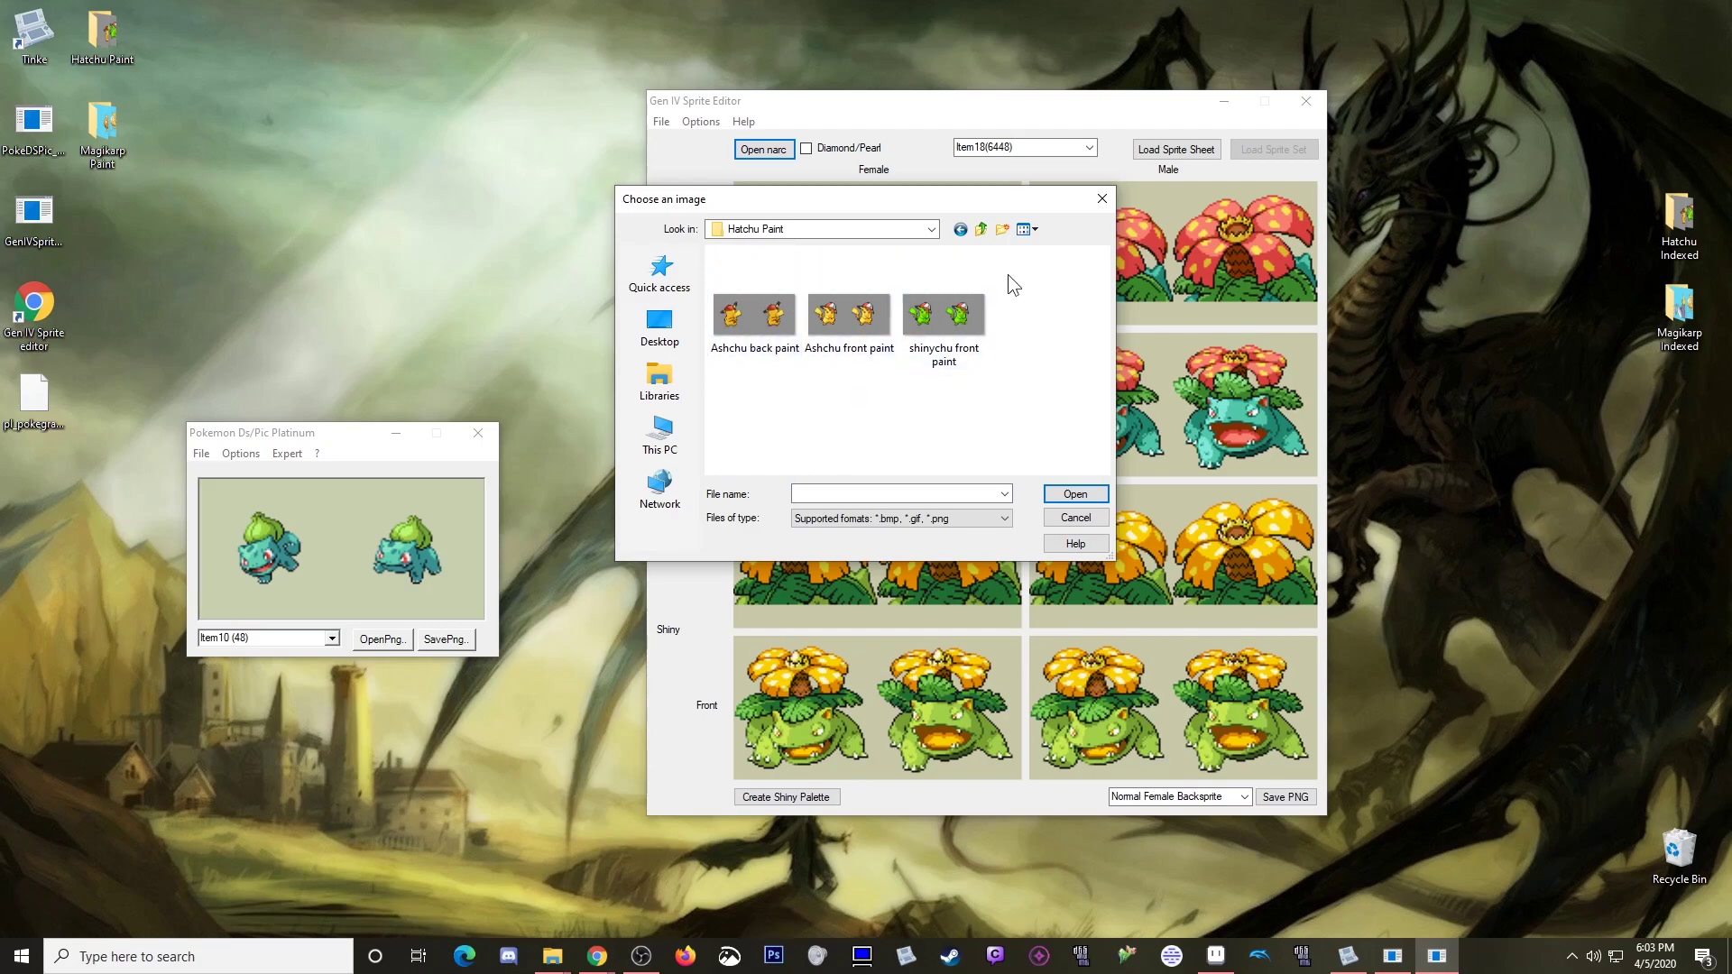
left_click(759, 317)
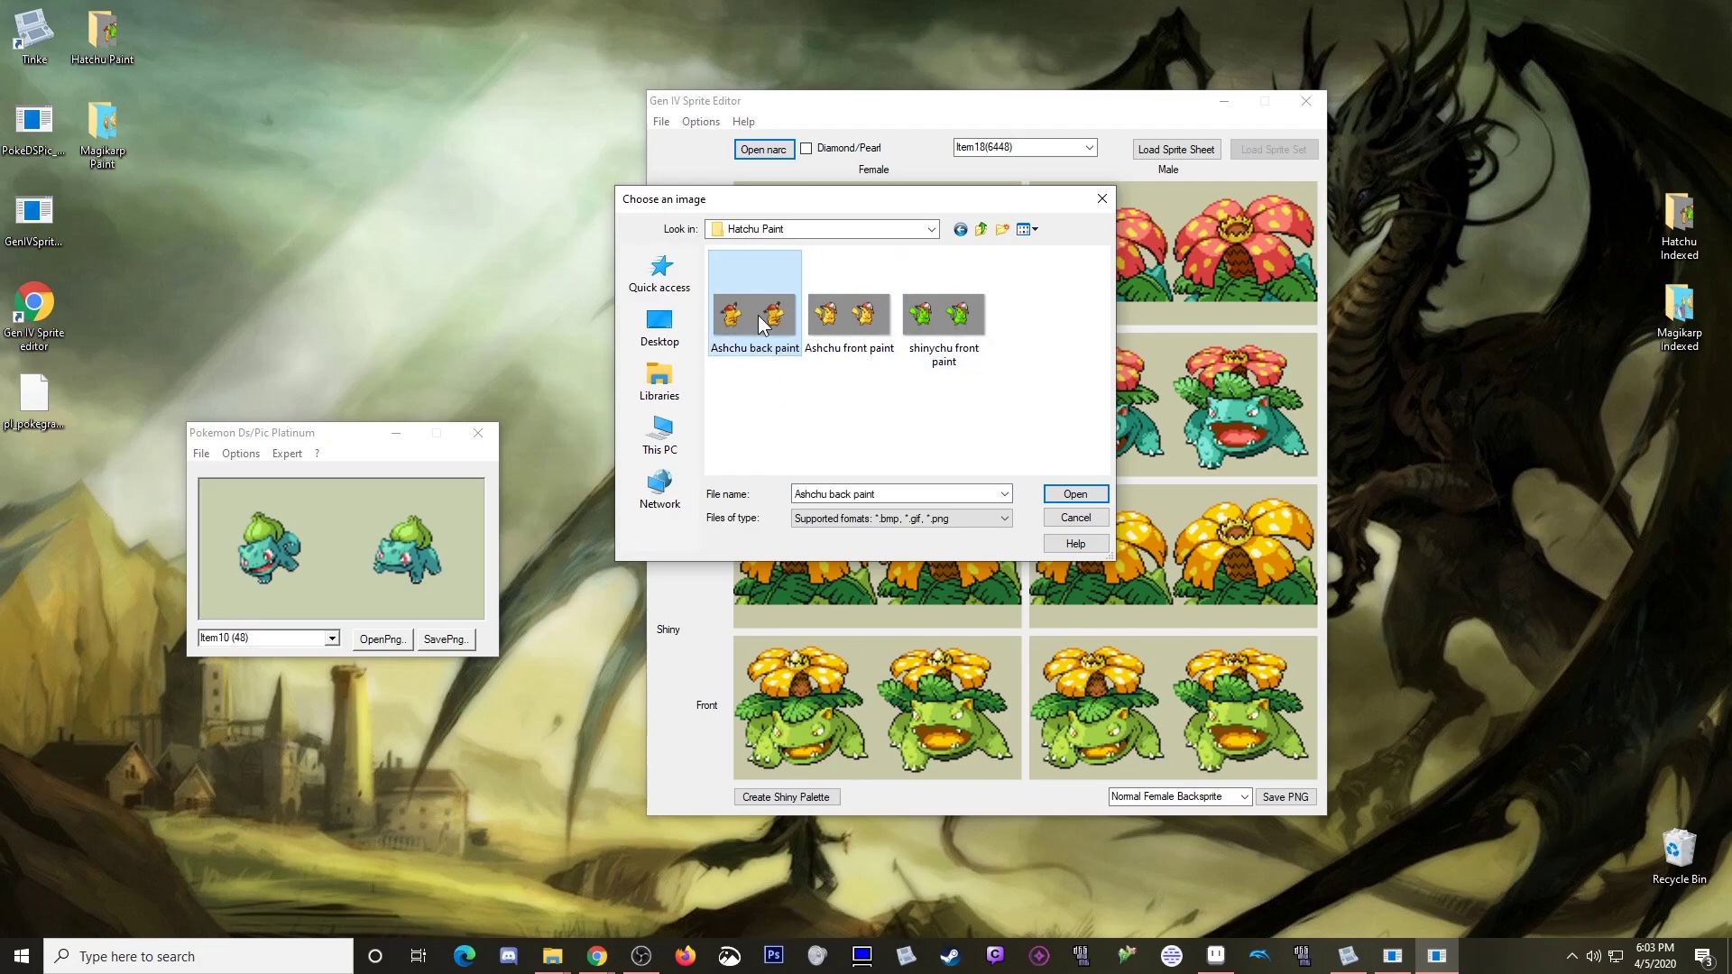
double_click(760, 323)
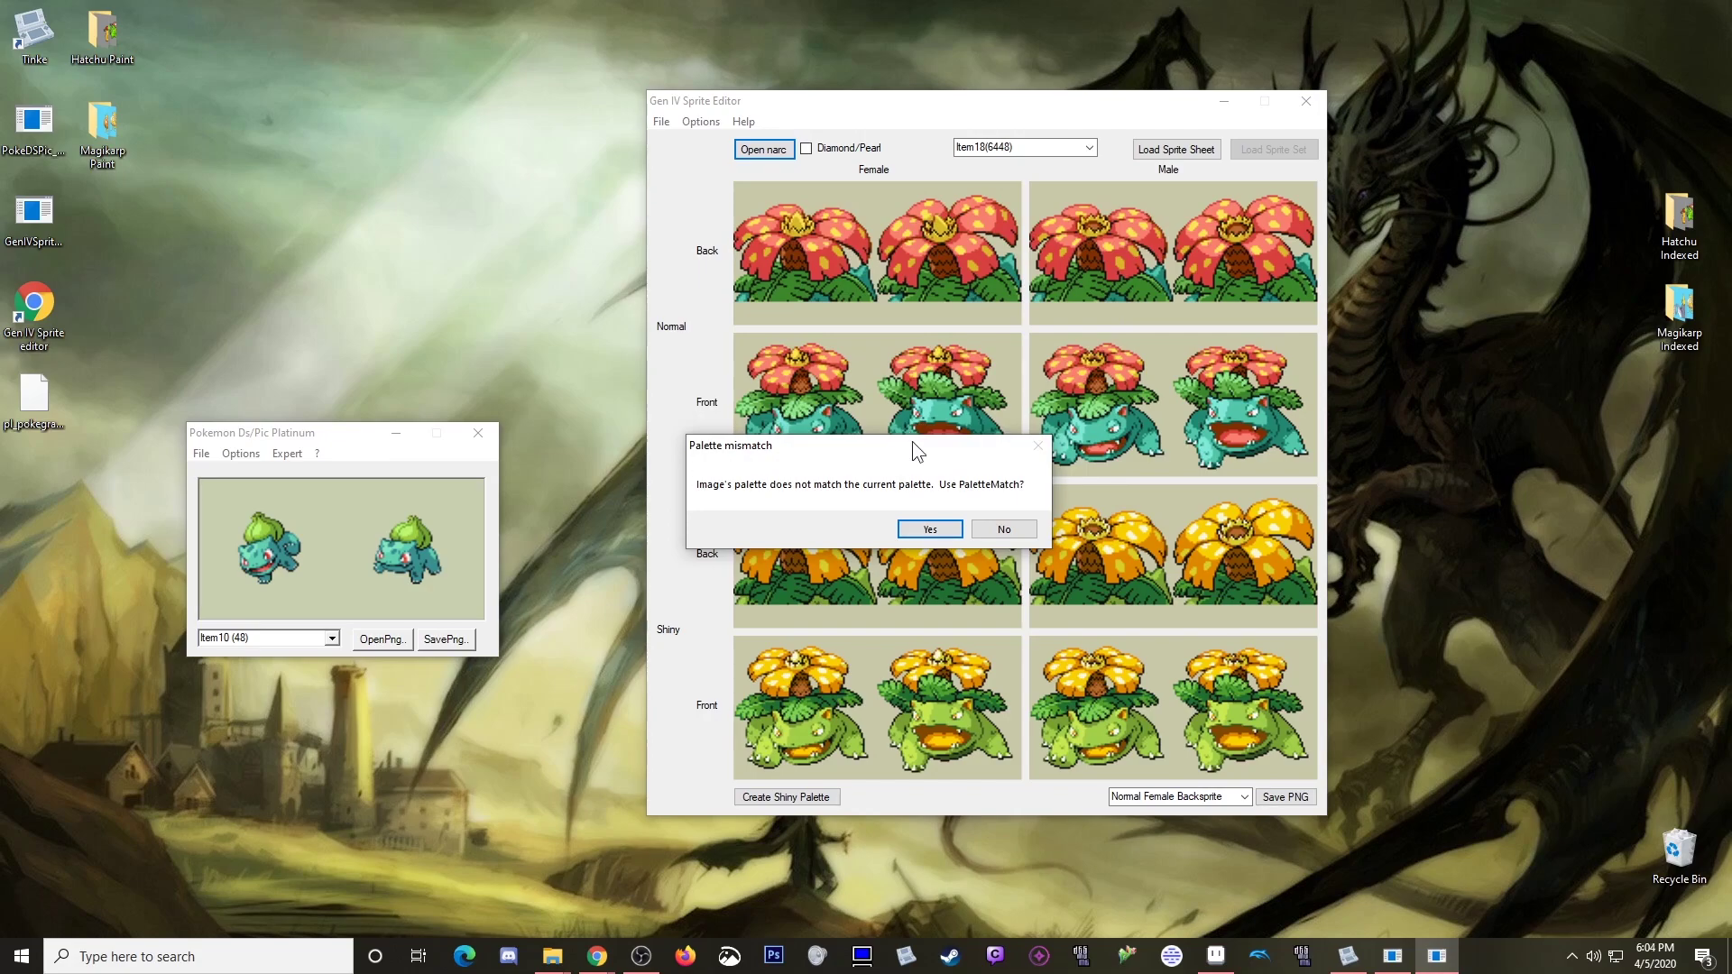
left_click(1001, 530)
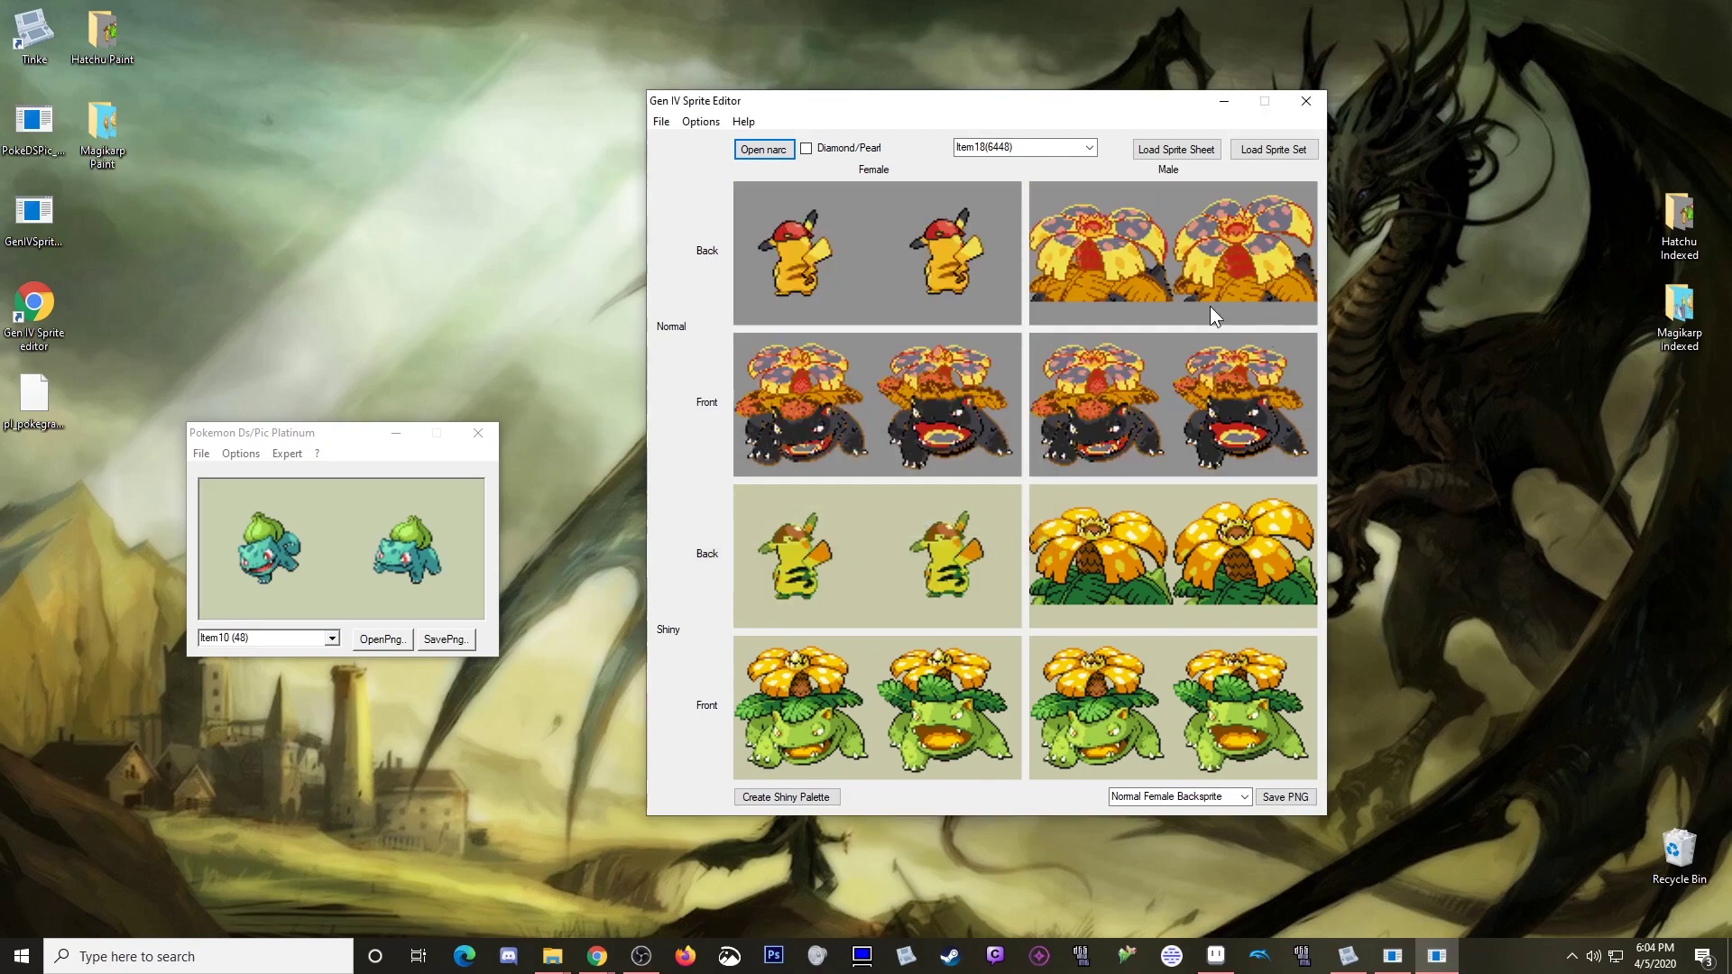
left_click(1127, 251)
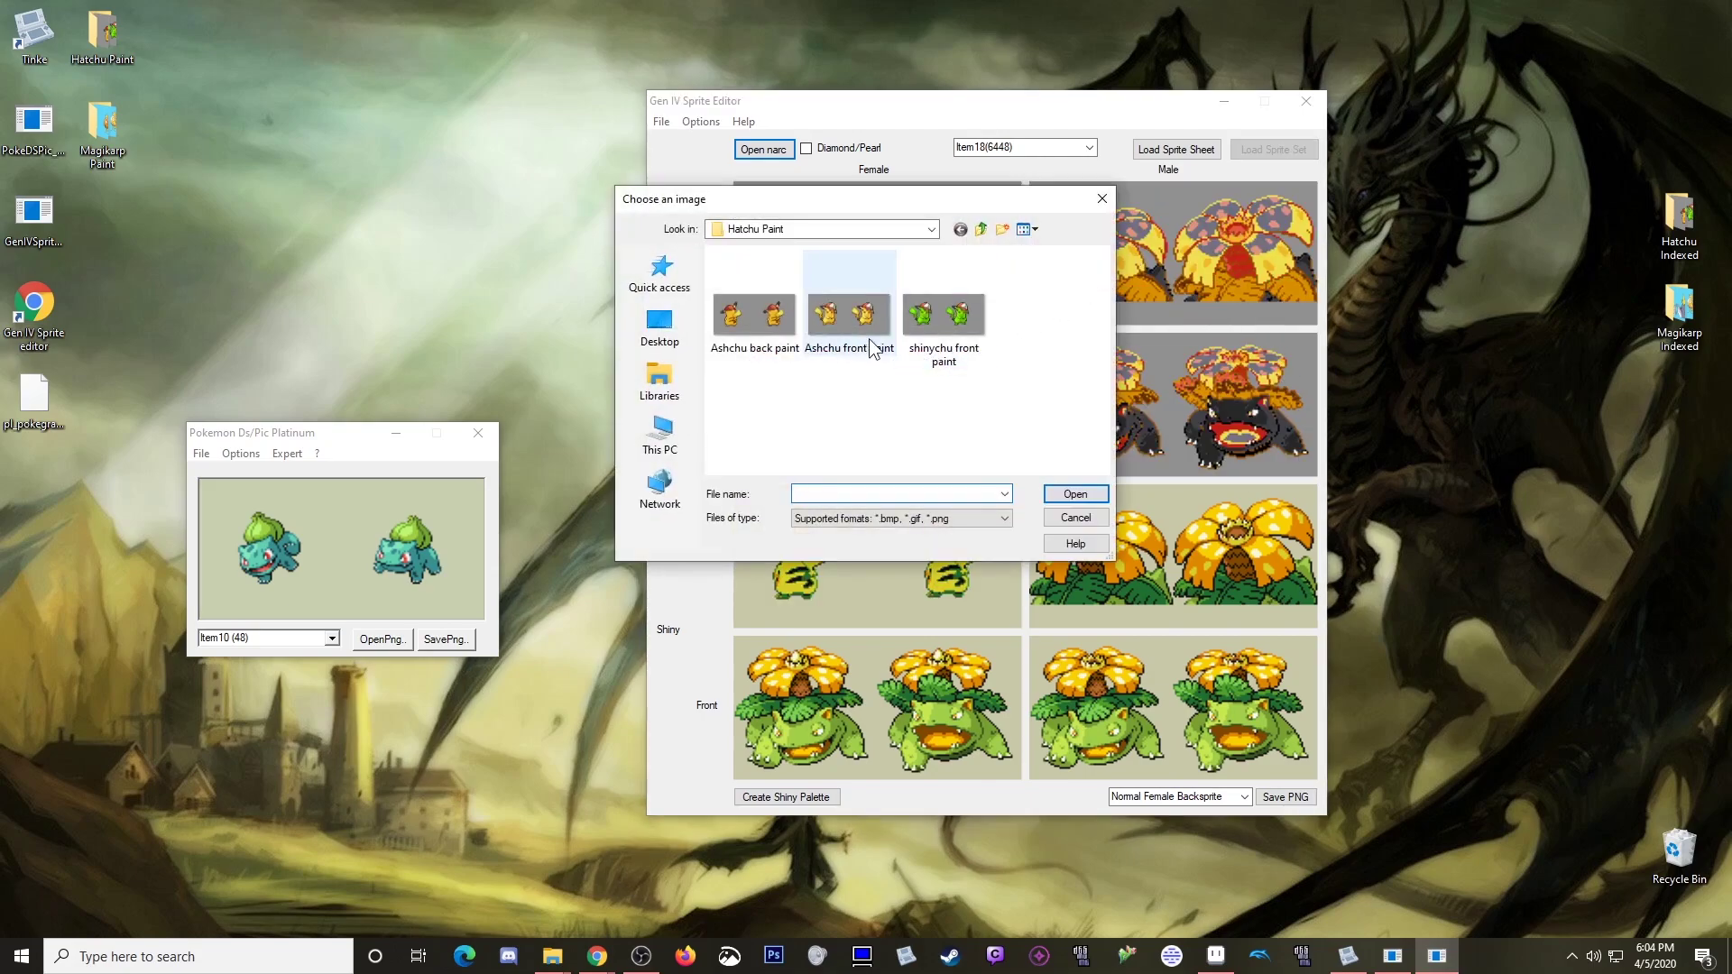
double_click(760, 314)
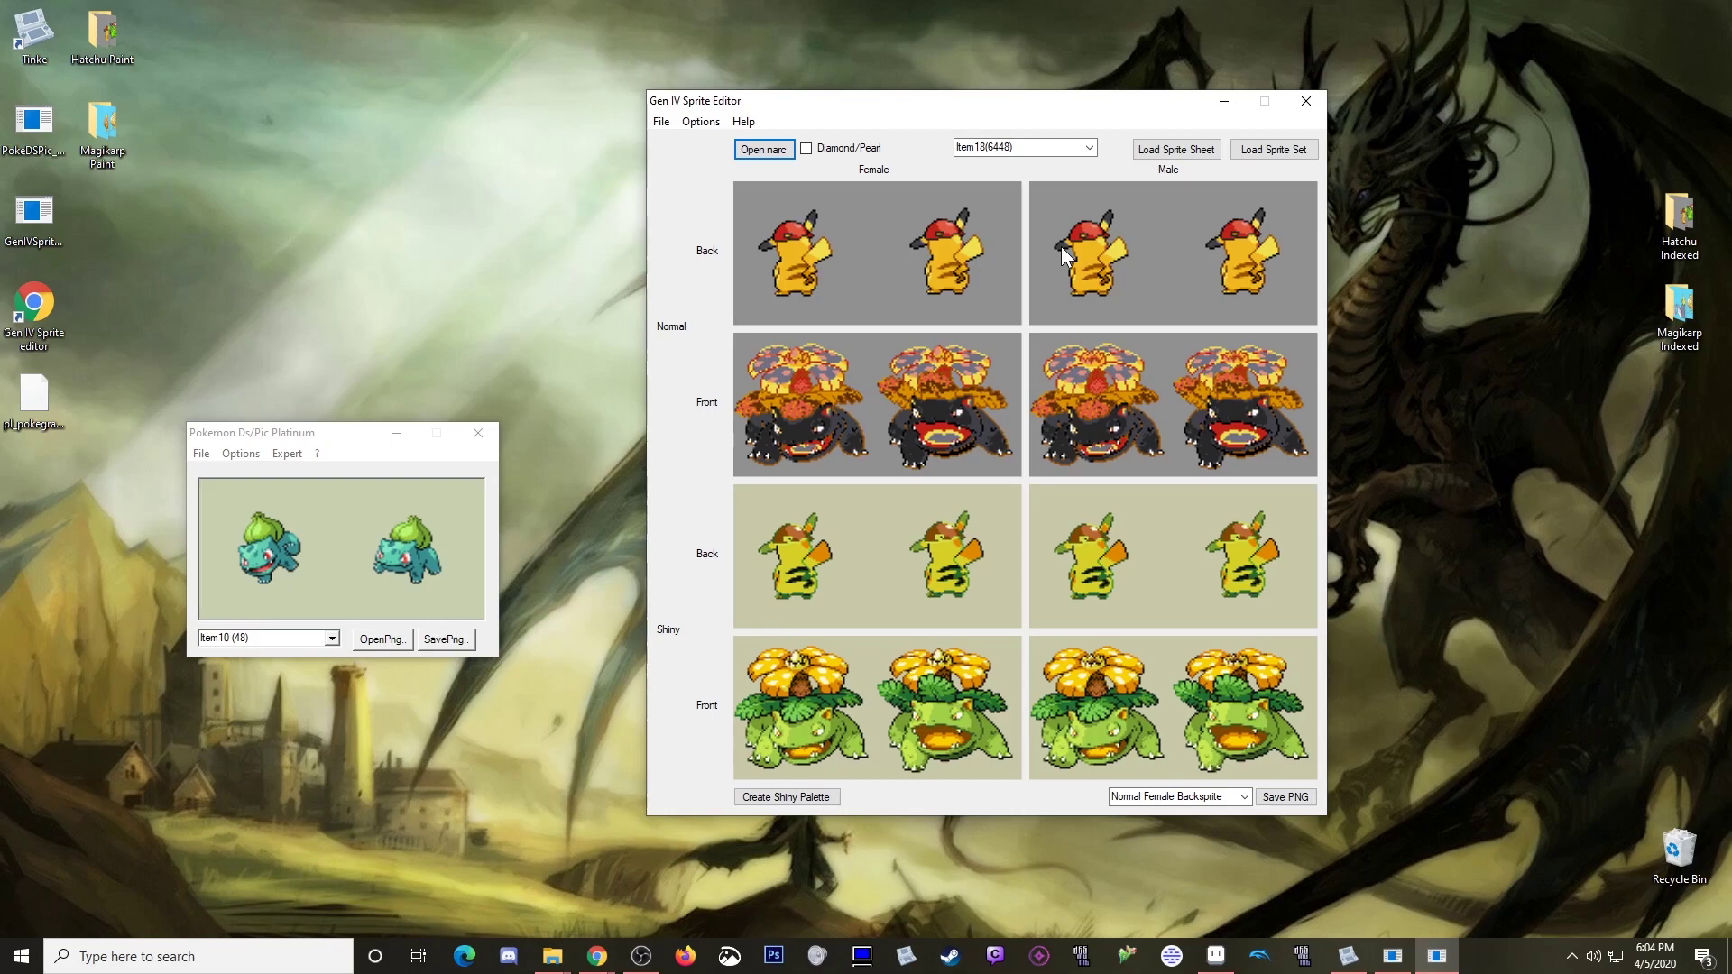
Step: Choose Ashchu front paint as the image for the normal female front sprite
left_click(920, 415)
left_click(850, 316)
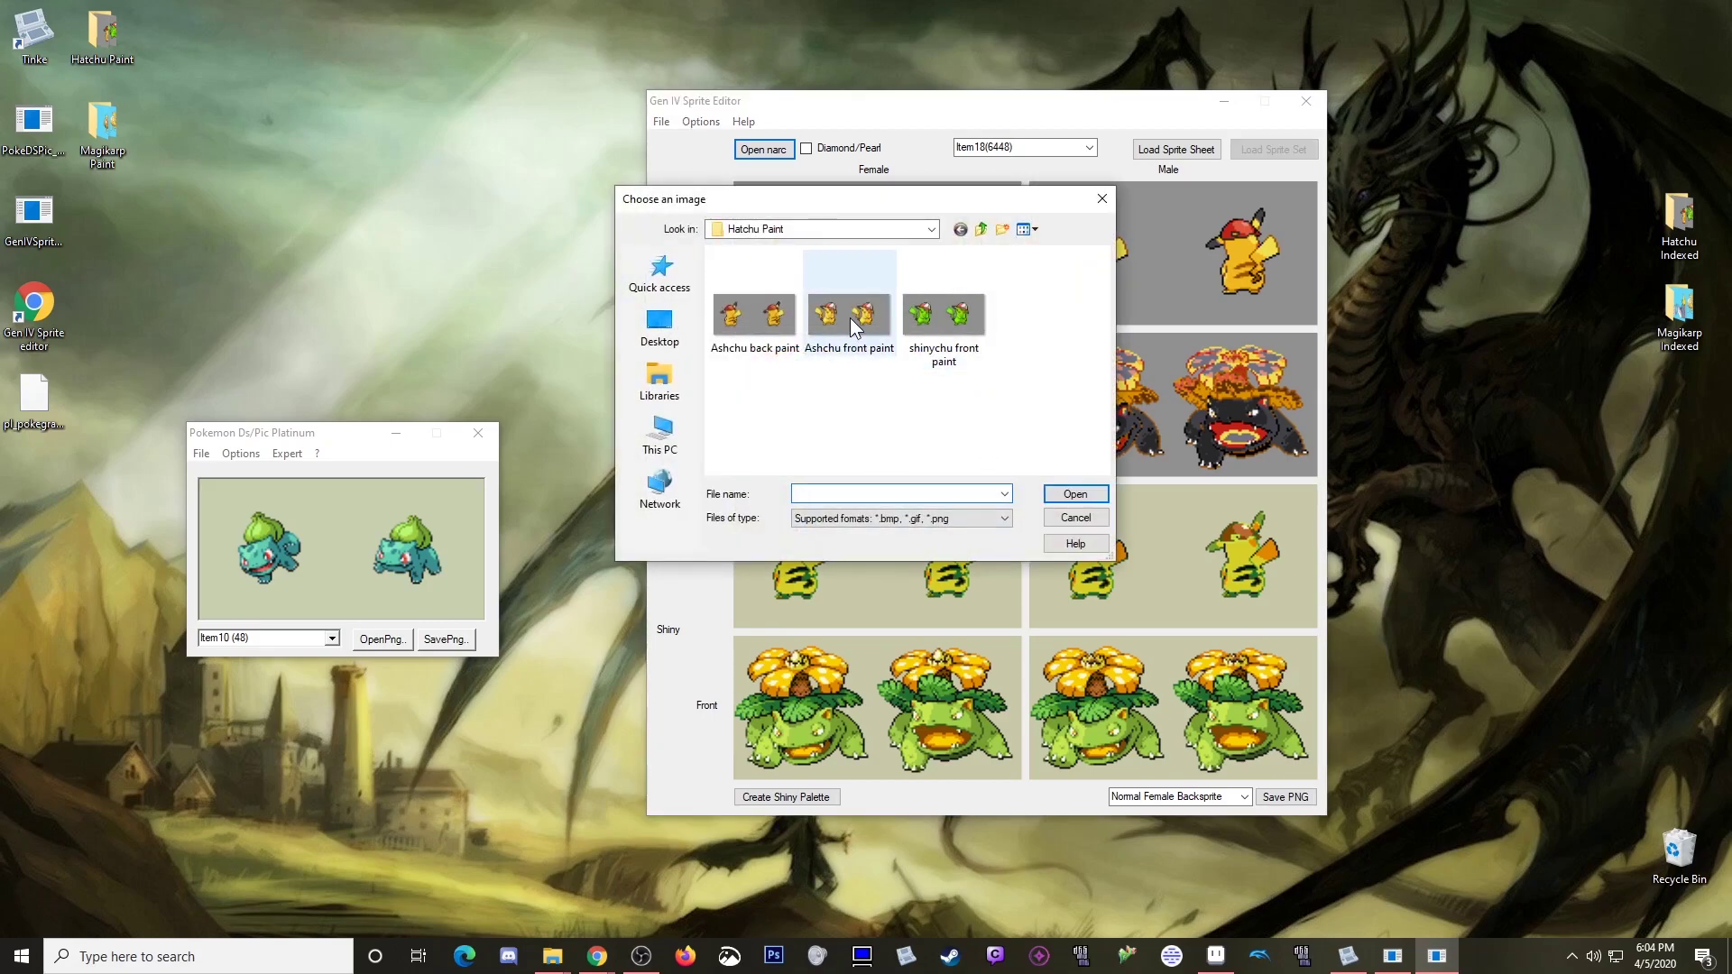
double_click(849, 318)
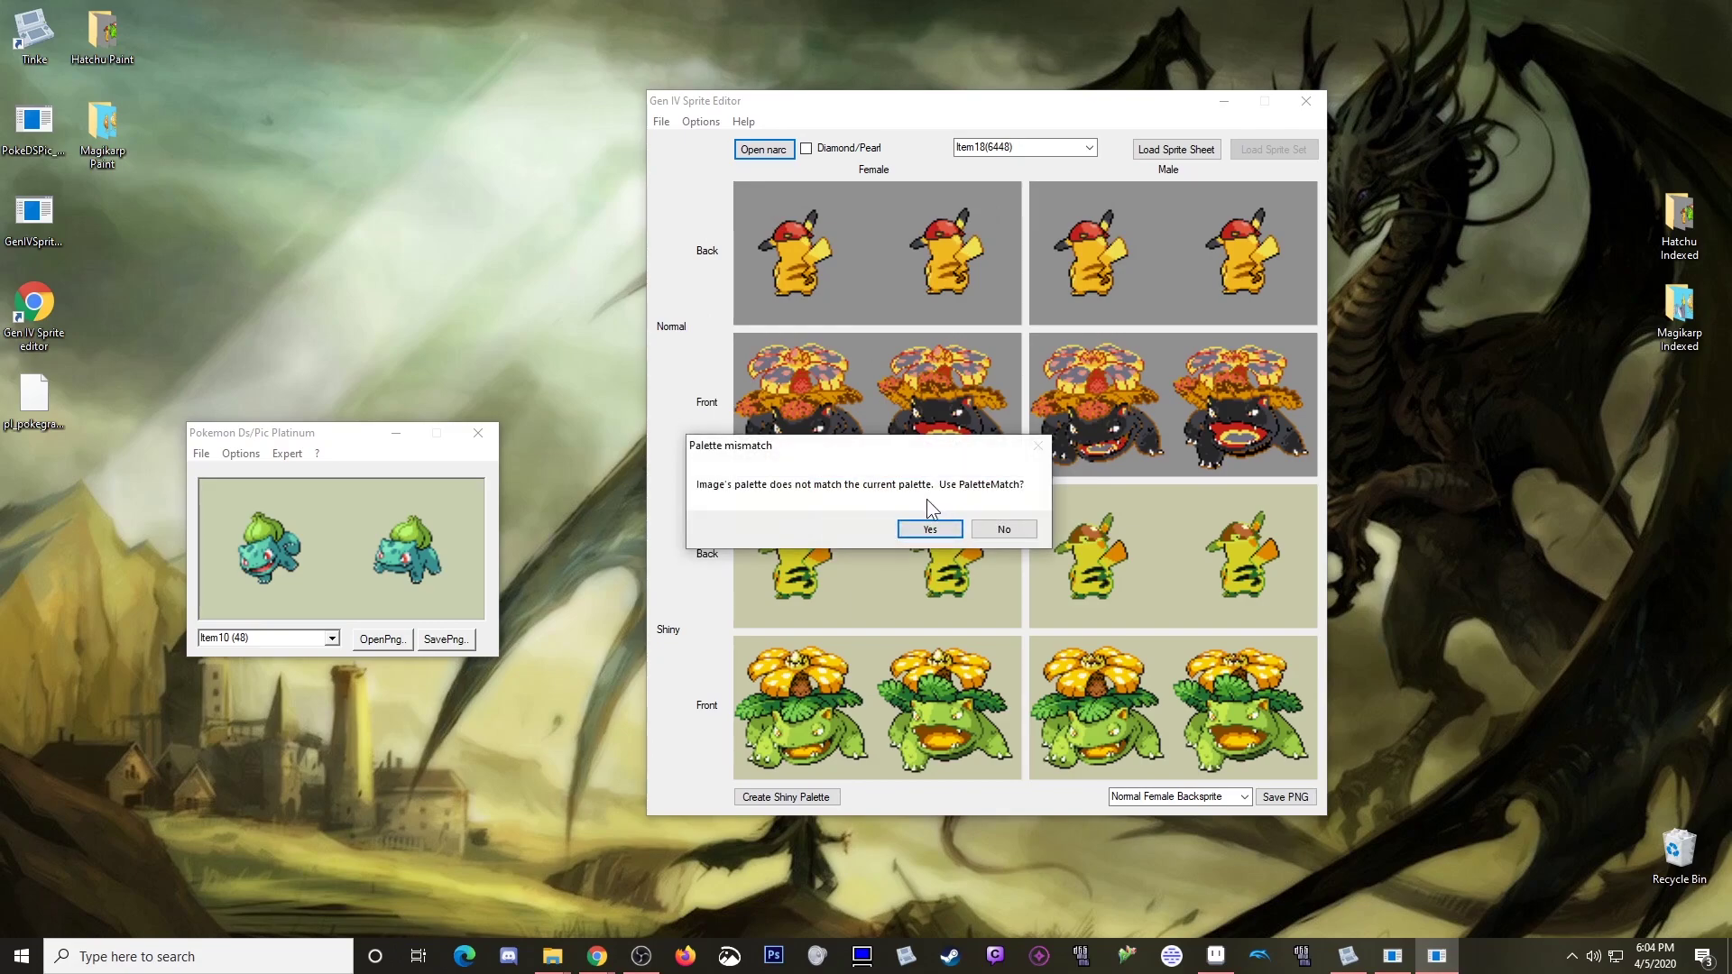
Step: Switch to Aseprite, compare the palettes of the Ashchu back and front paint images, and minimize it again
left_click(1216, 958)
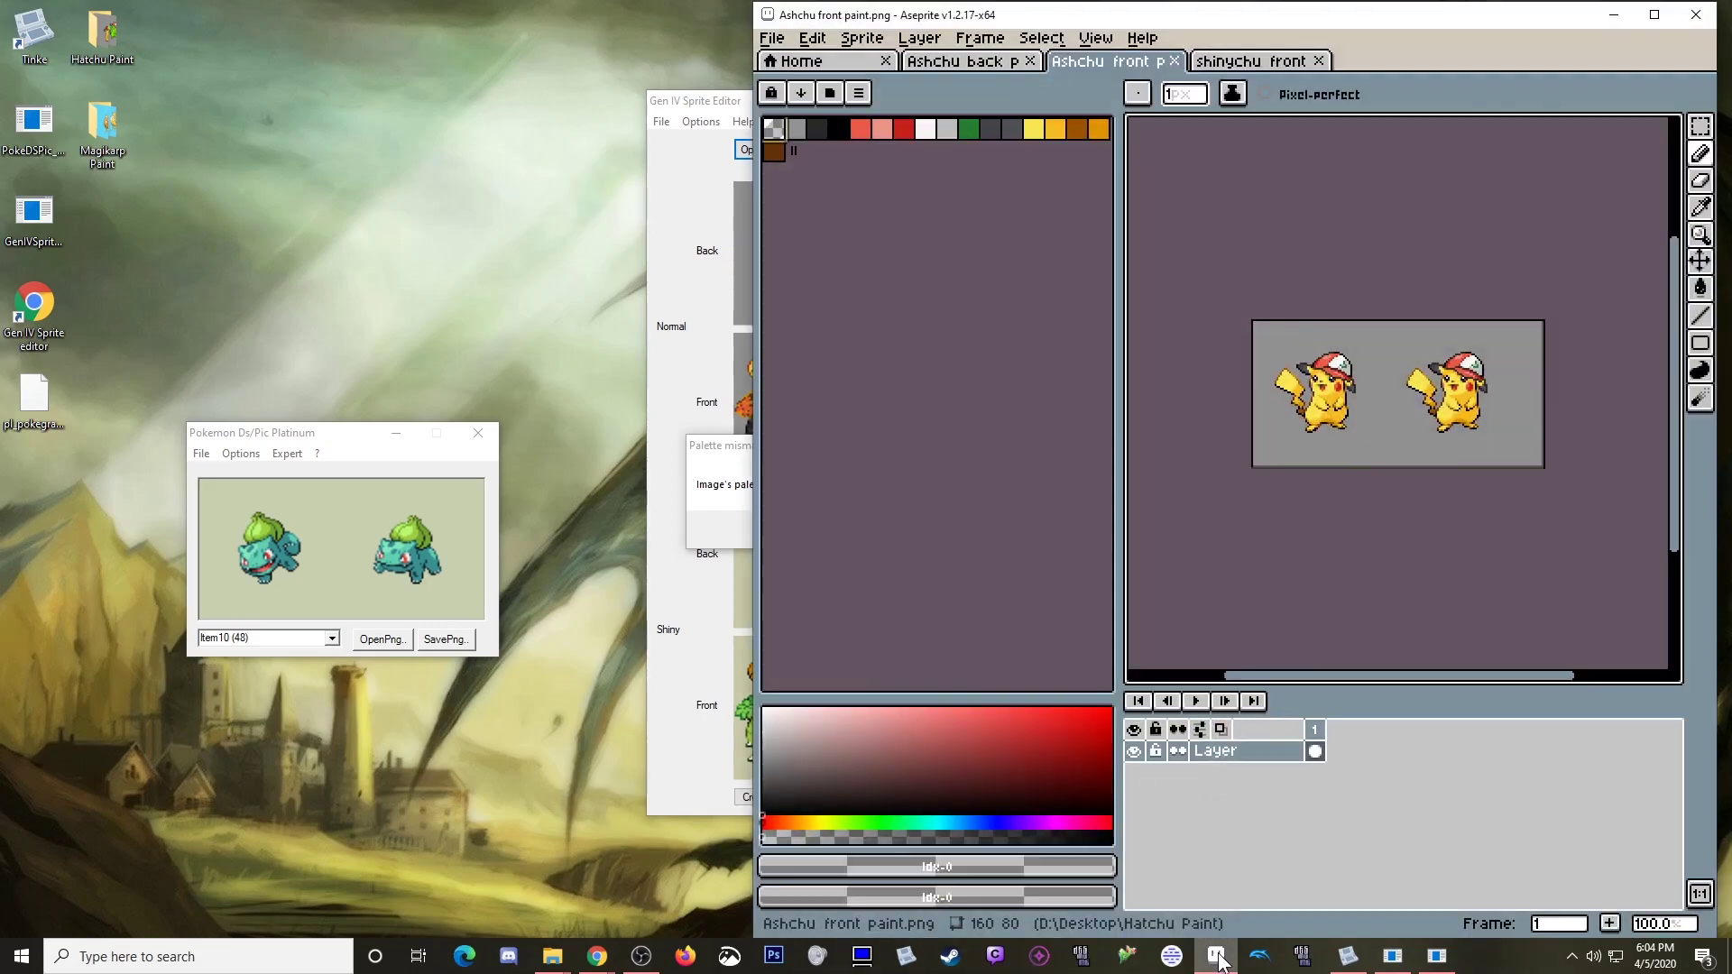
left_click(972, 62)
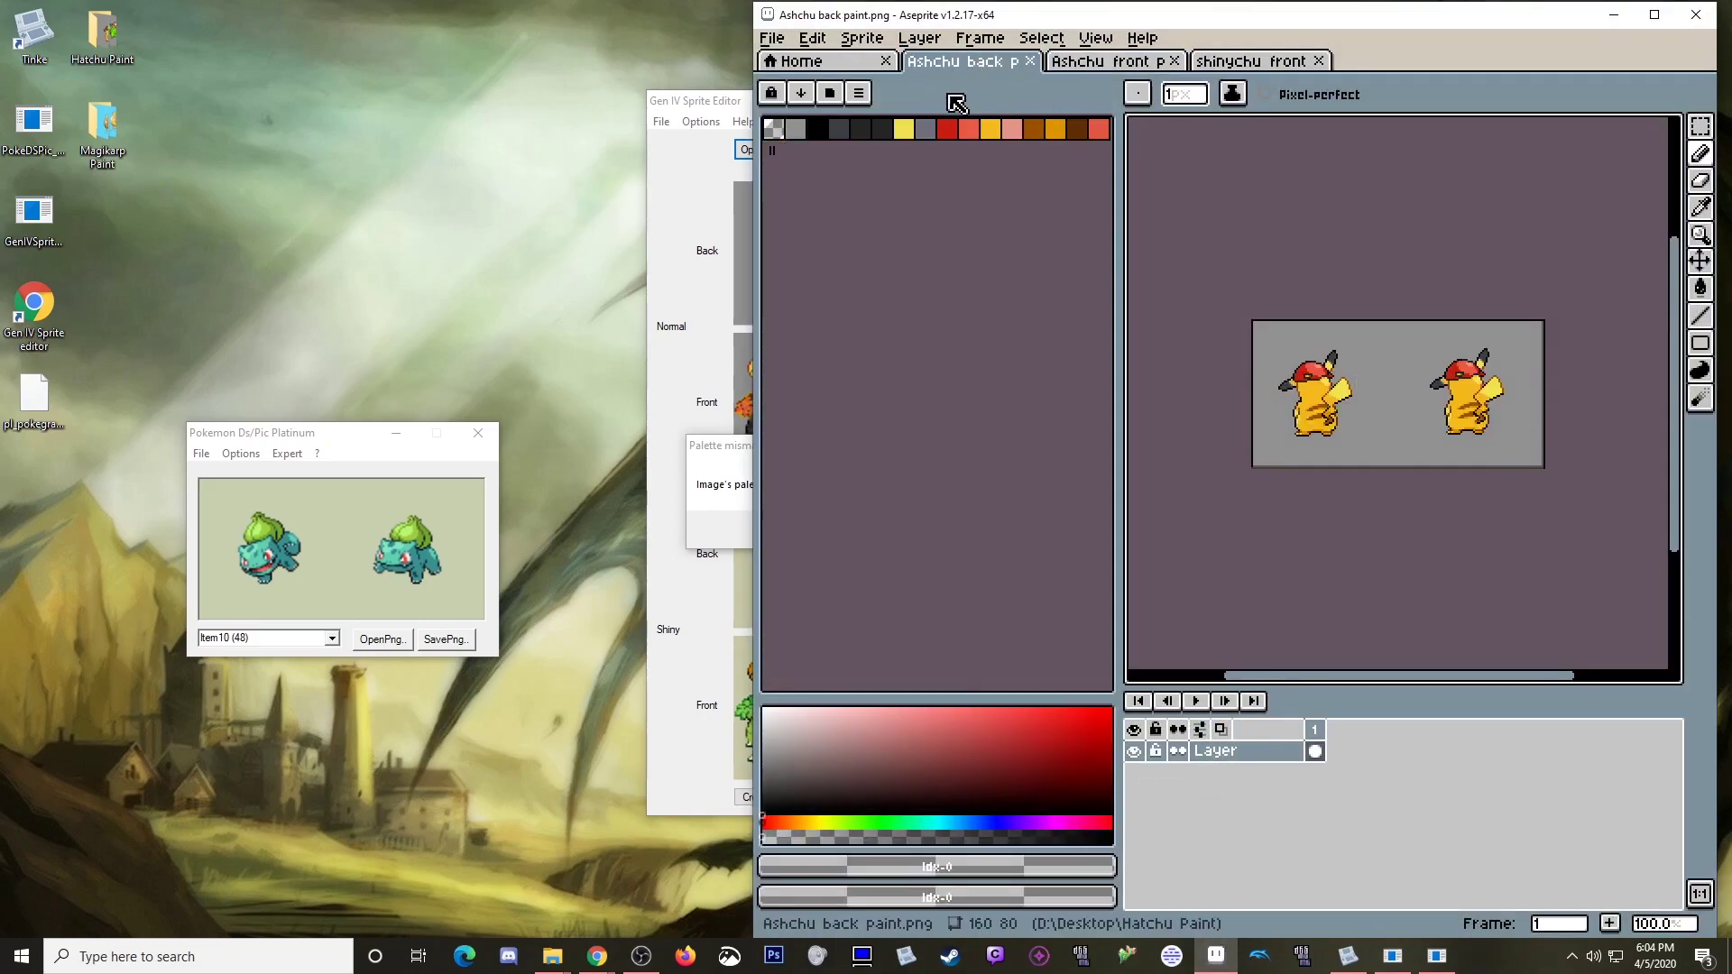
left_click(1126, 66)
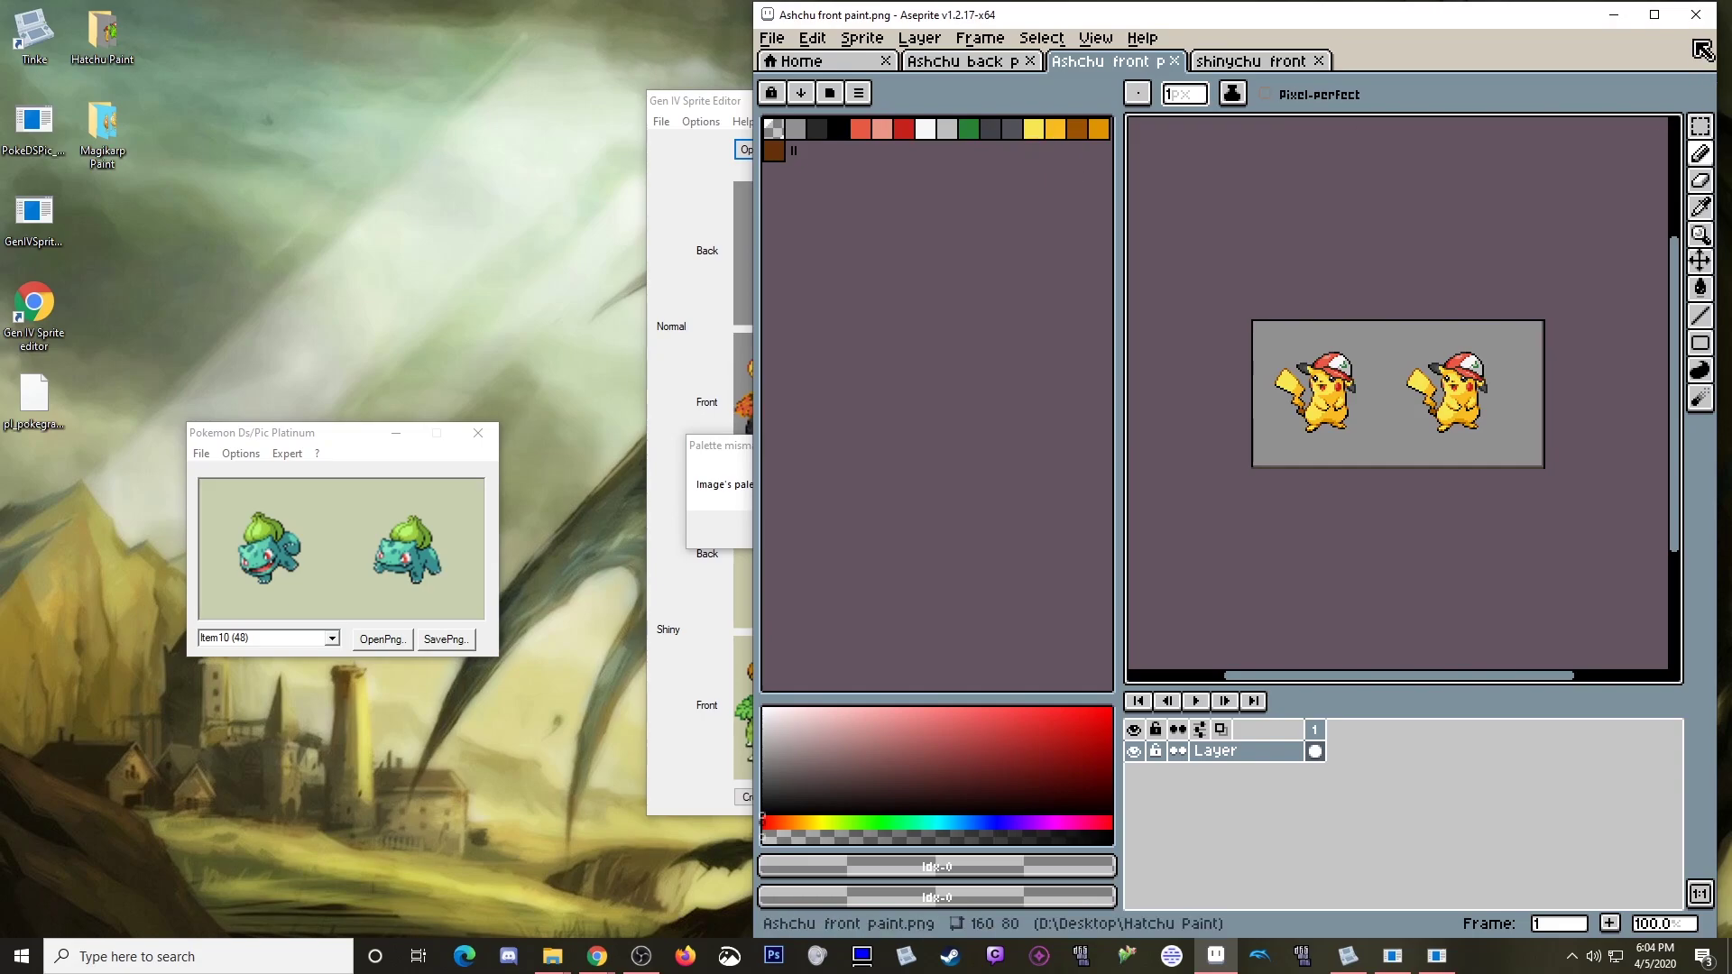
left_click(1614, 16)
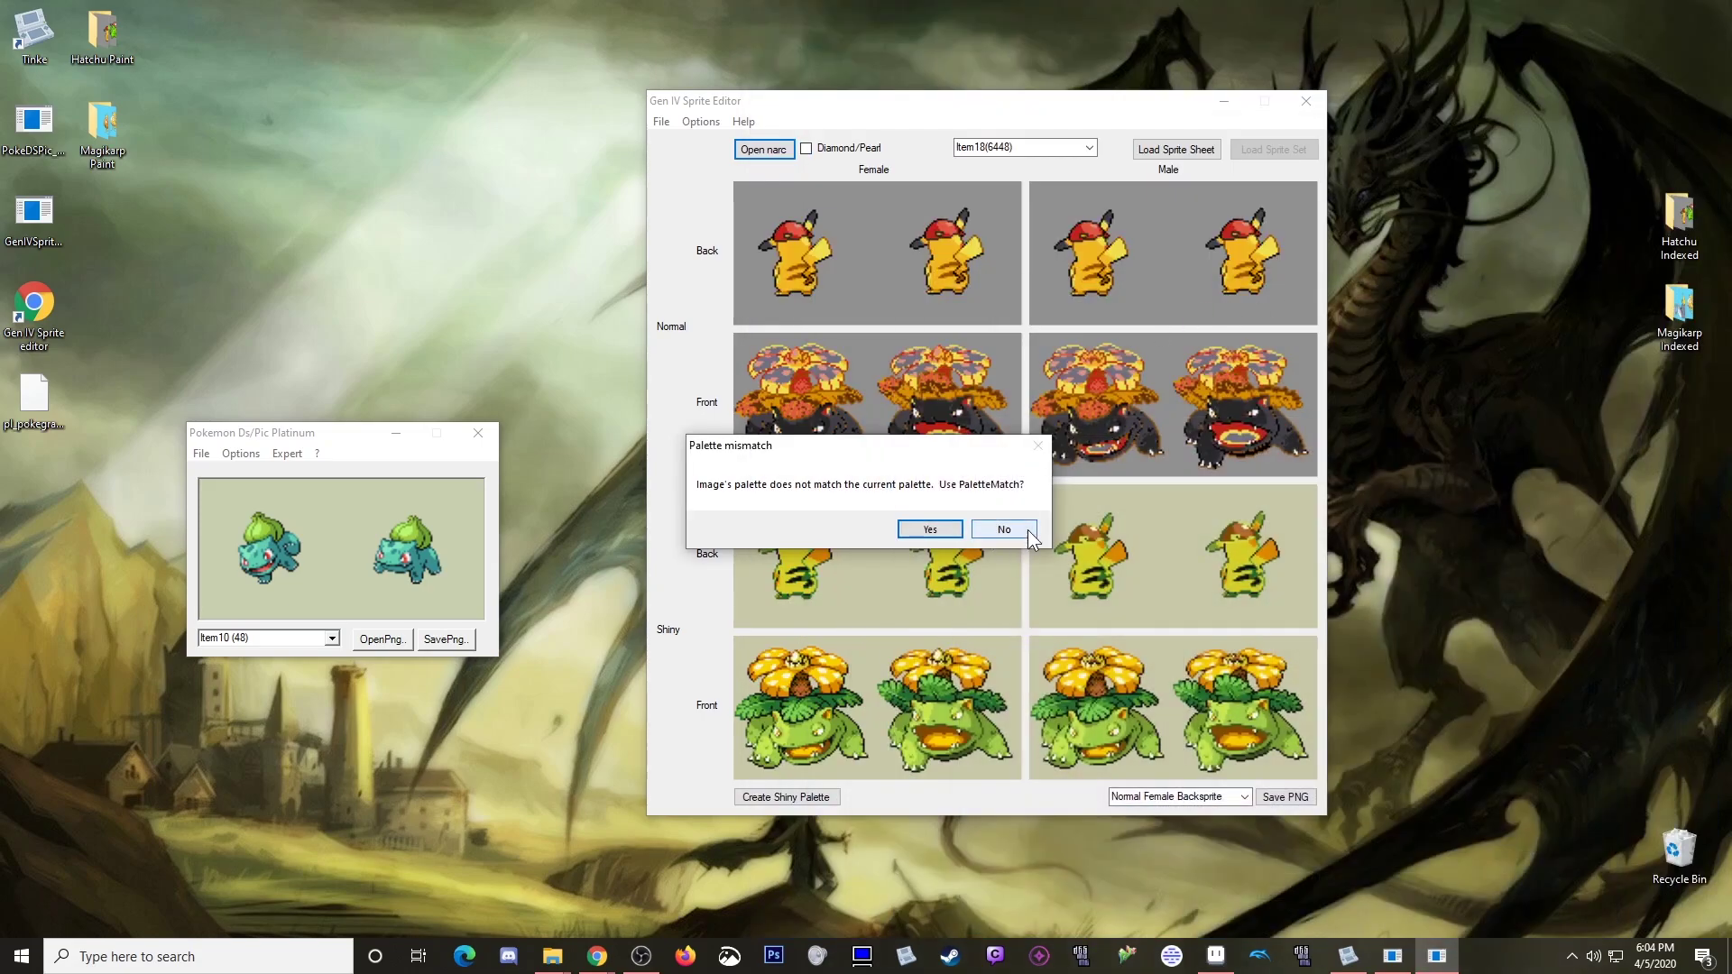
Step: Decline PaletteMatch for the female front image, and discard the unsaved sprites by switching away from Item18 and back
left_click(1020, 532)
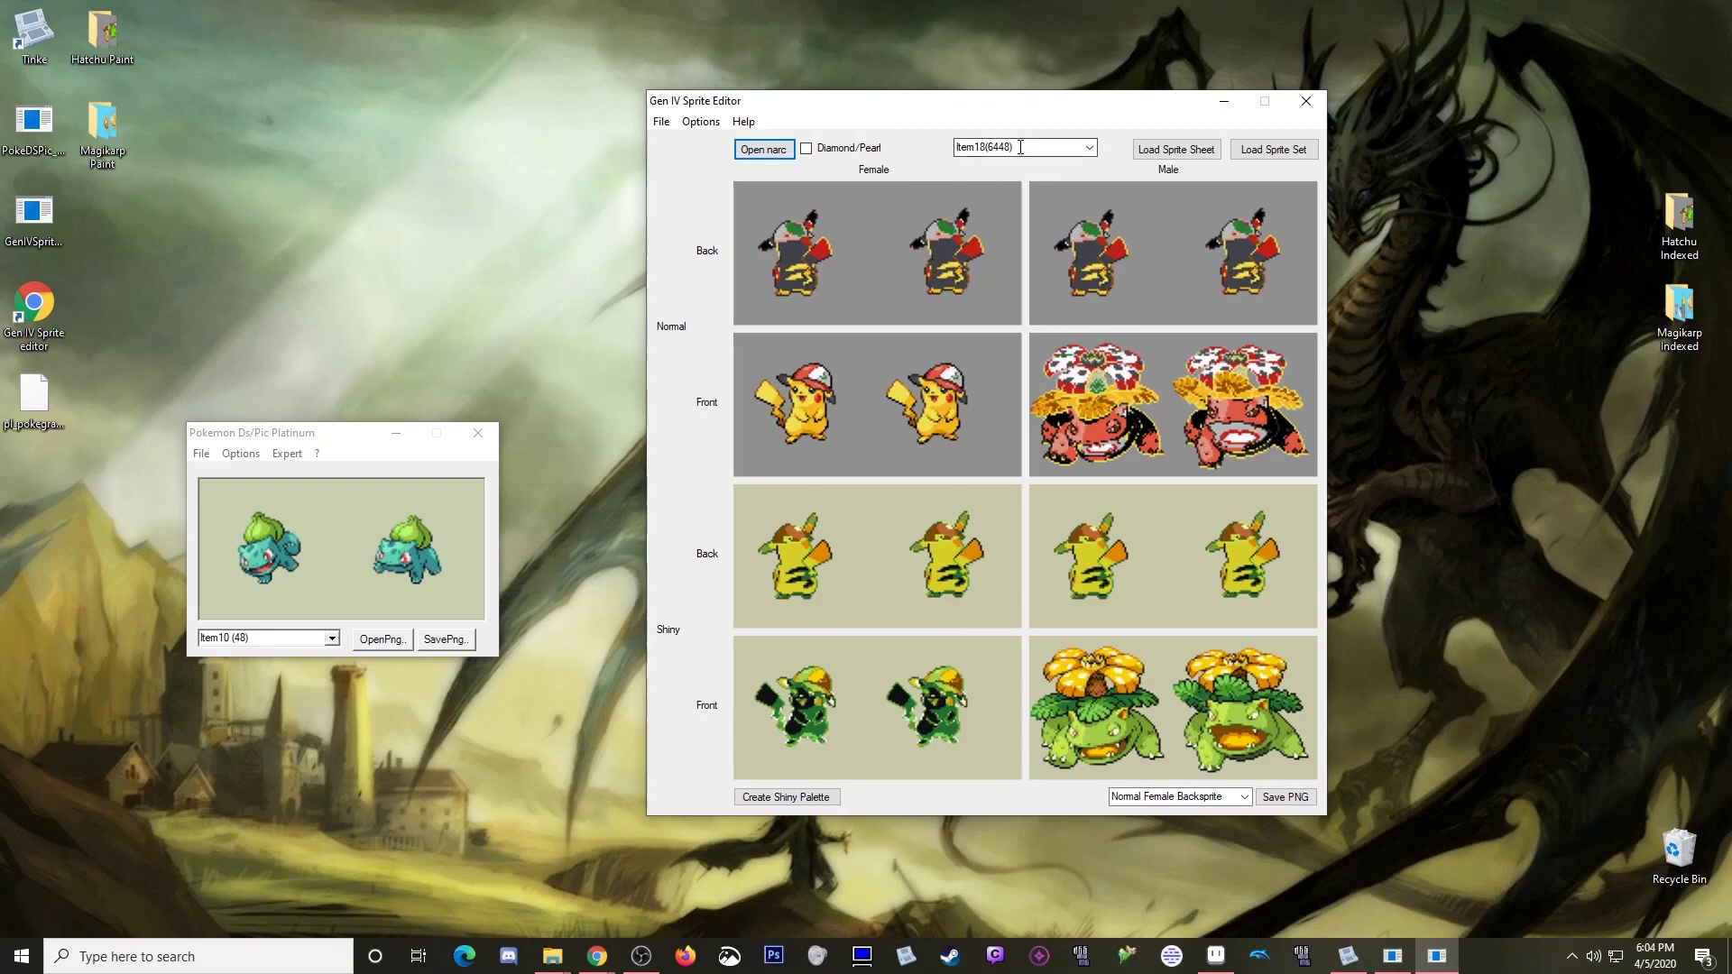
scroll(1020, 147, "up", 6)
scroll(1020, 147, "down", 6)
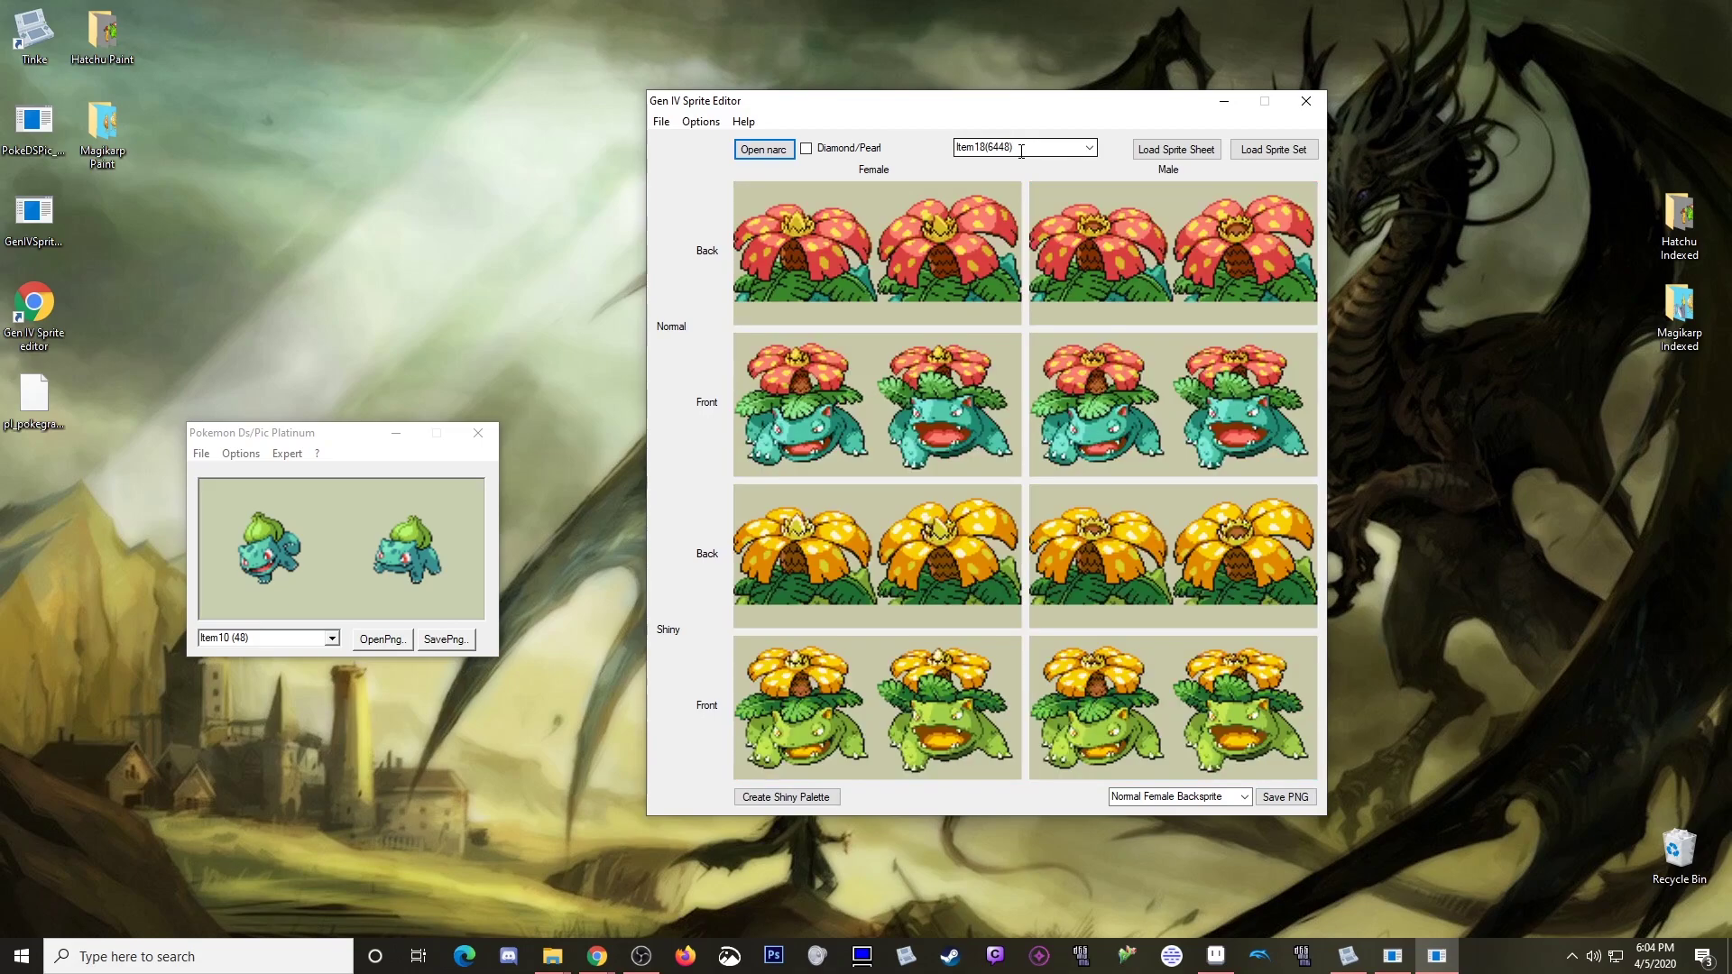
Step: Load Ashchu back paint into the normal female back sprite without PaletteMatch, and into the normal male back sprite
left_click(935, 238)
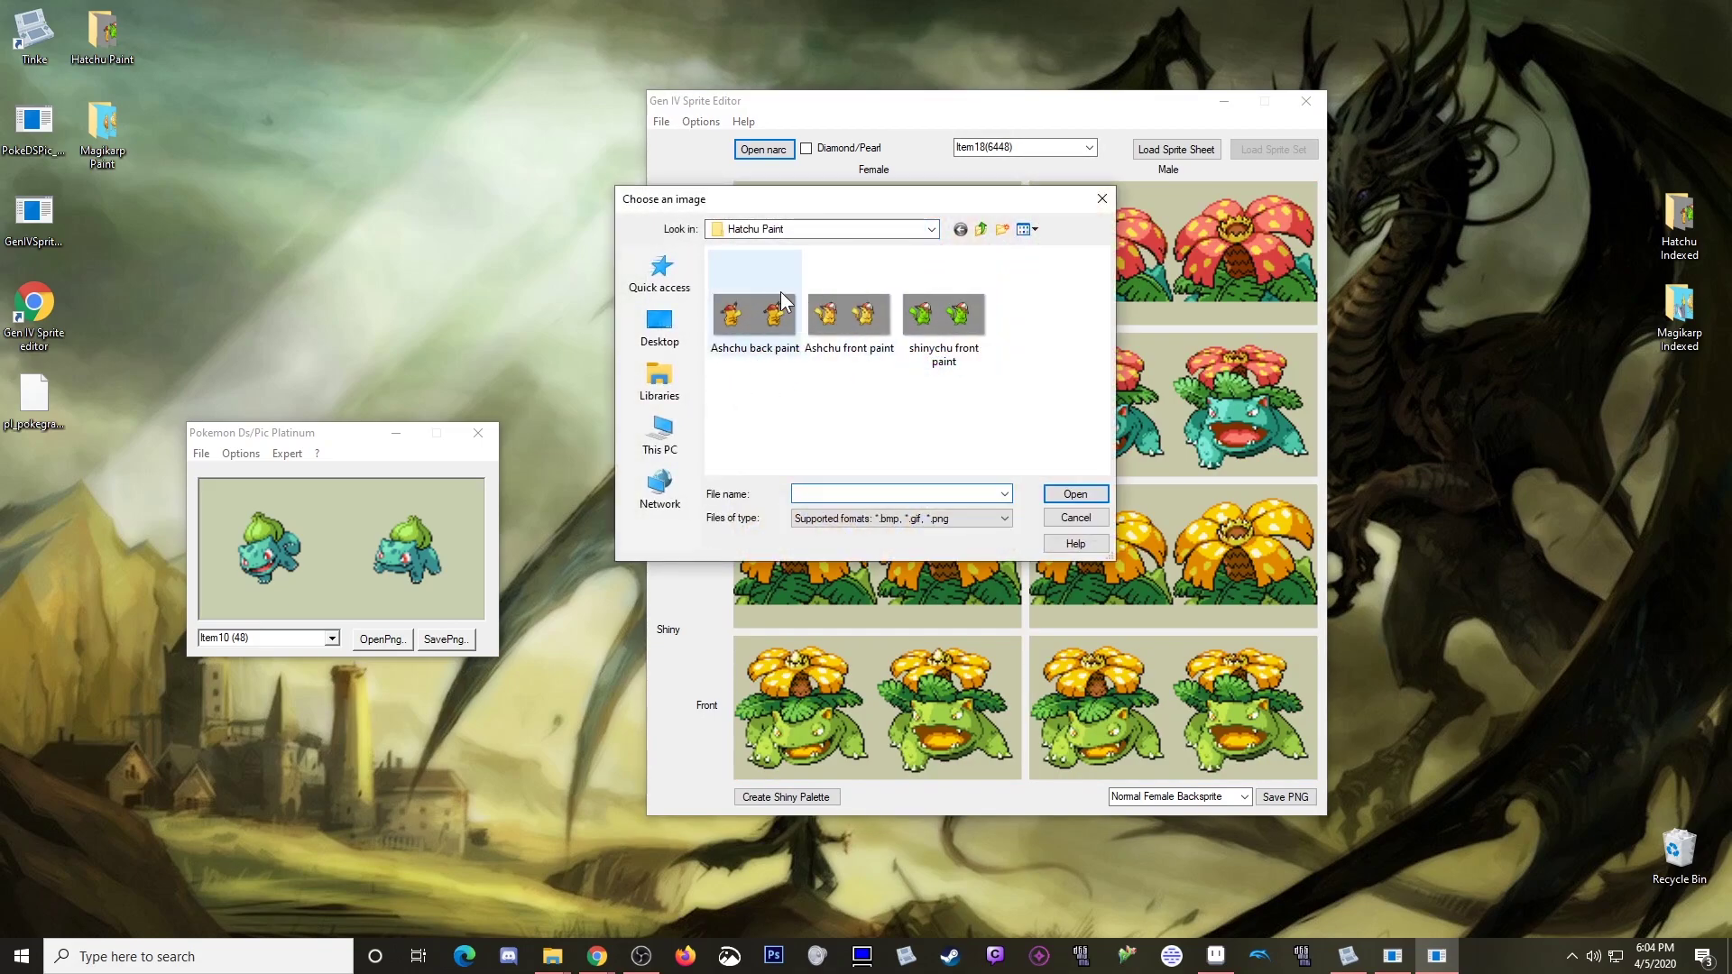
double_click(747, 321)
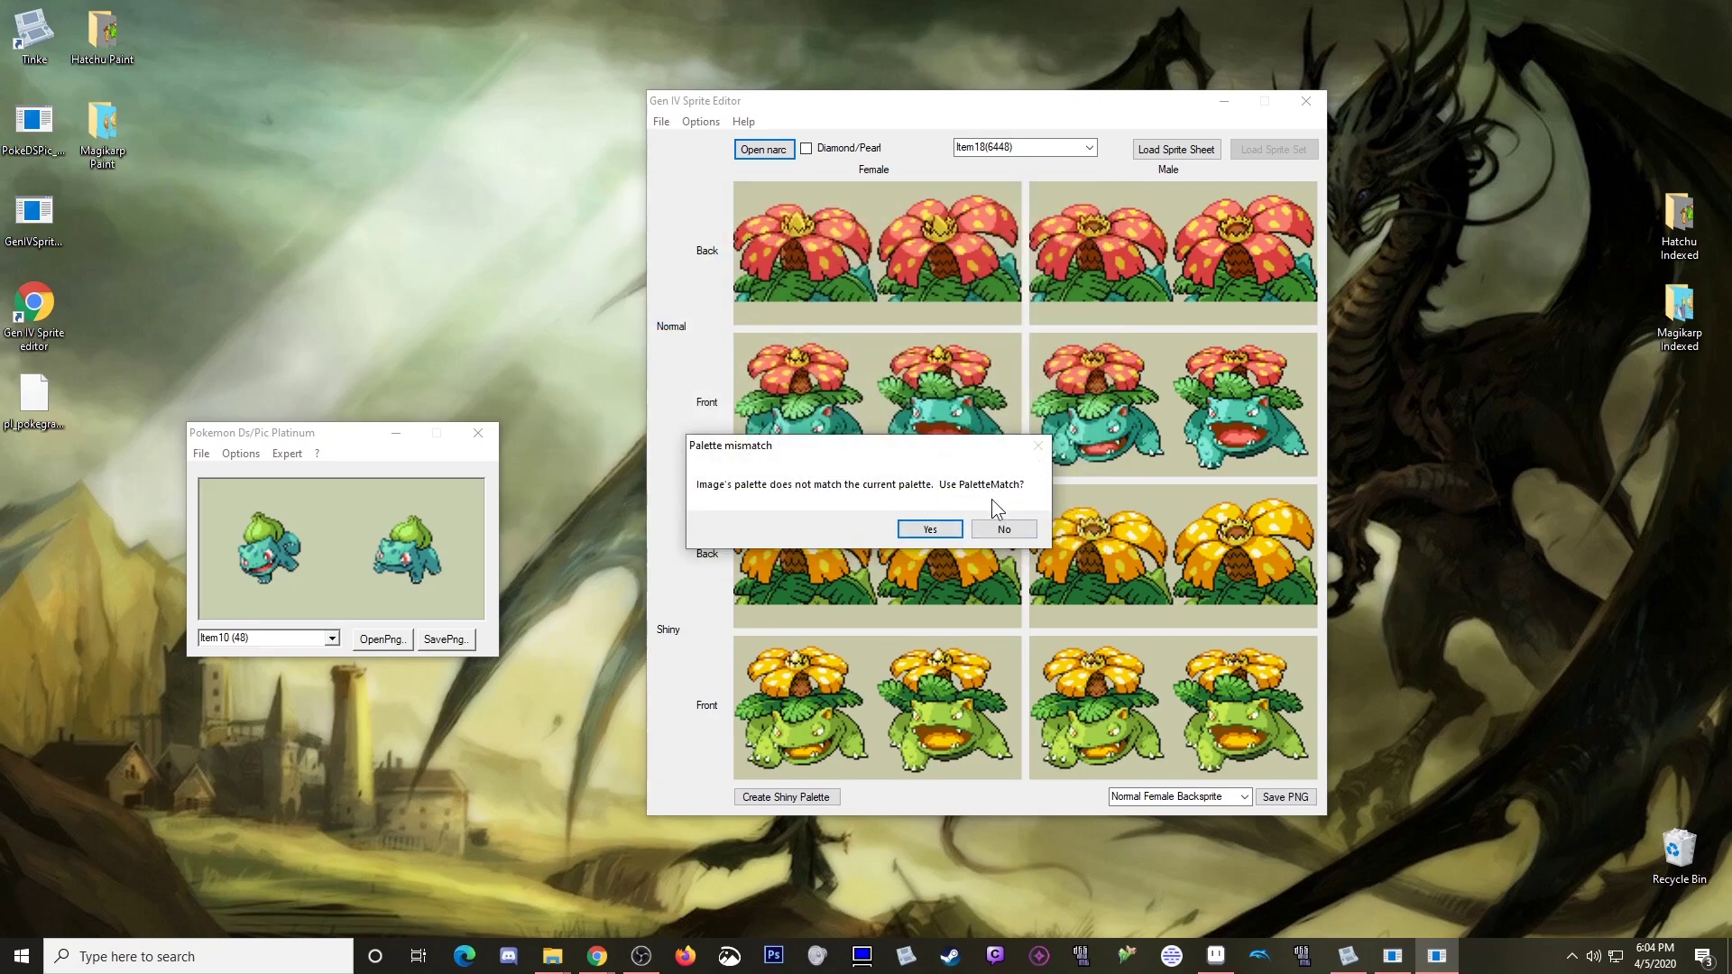
left_click(1008, 526)
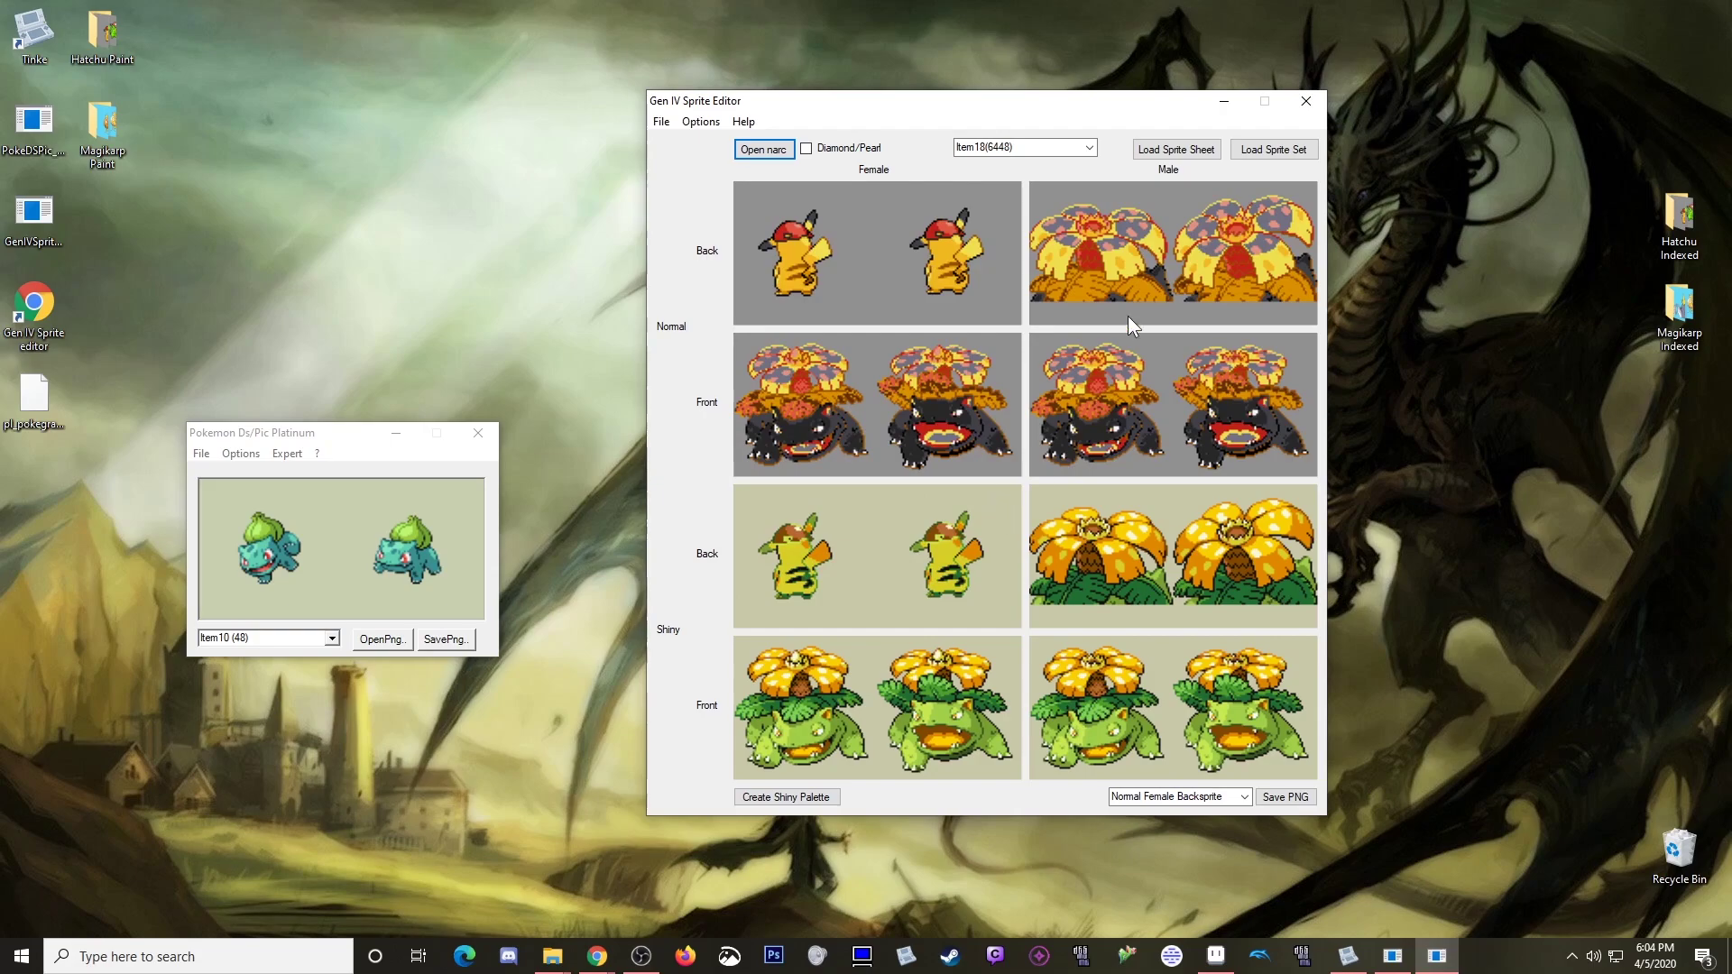
left_click(1154, 245)
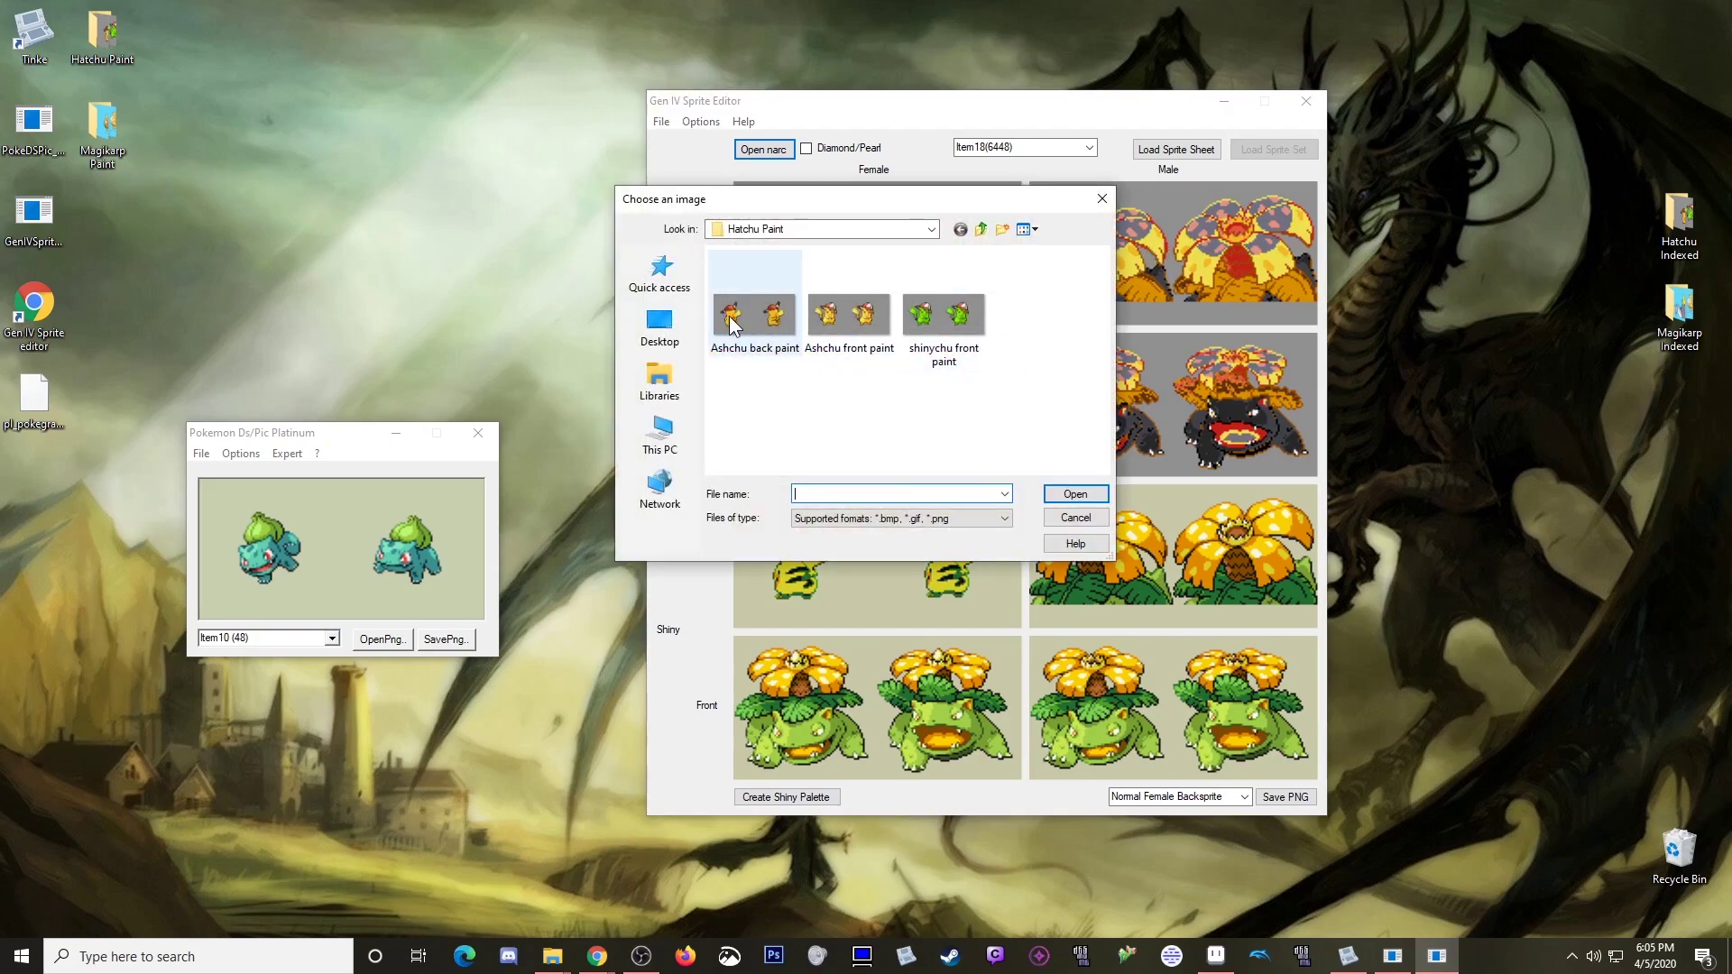
double_click(758, 318)
Step: Load Ashchu front paint into the normal female and male front sprites, accepting PaletteMatch for both
left_click(946, 413)
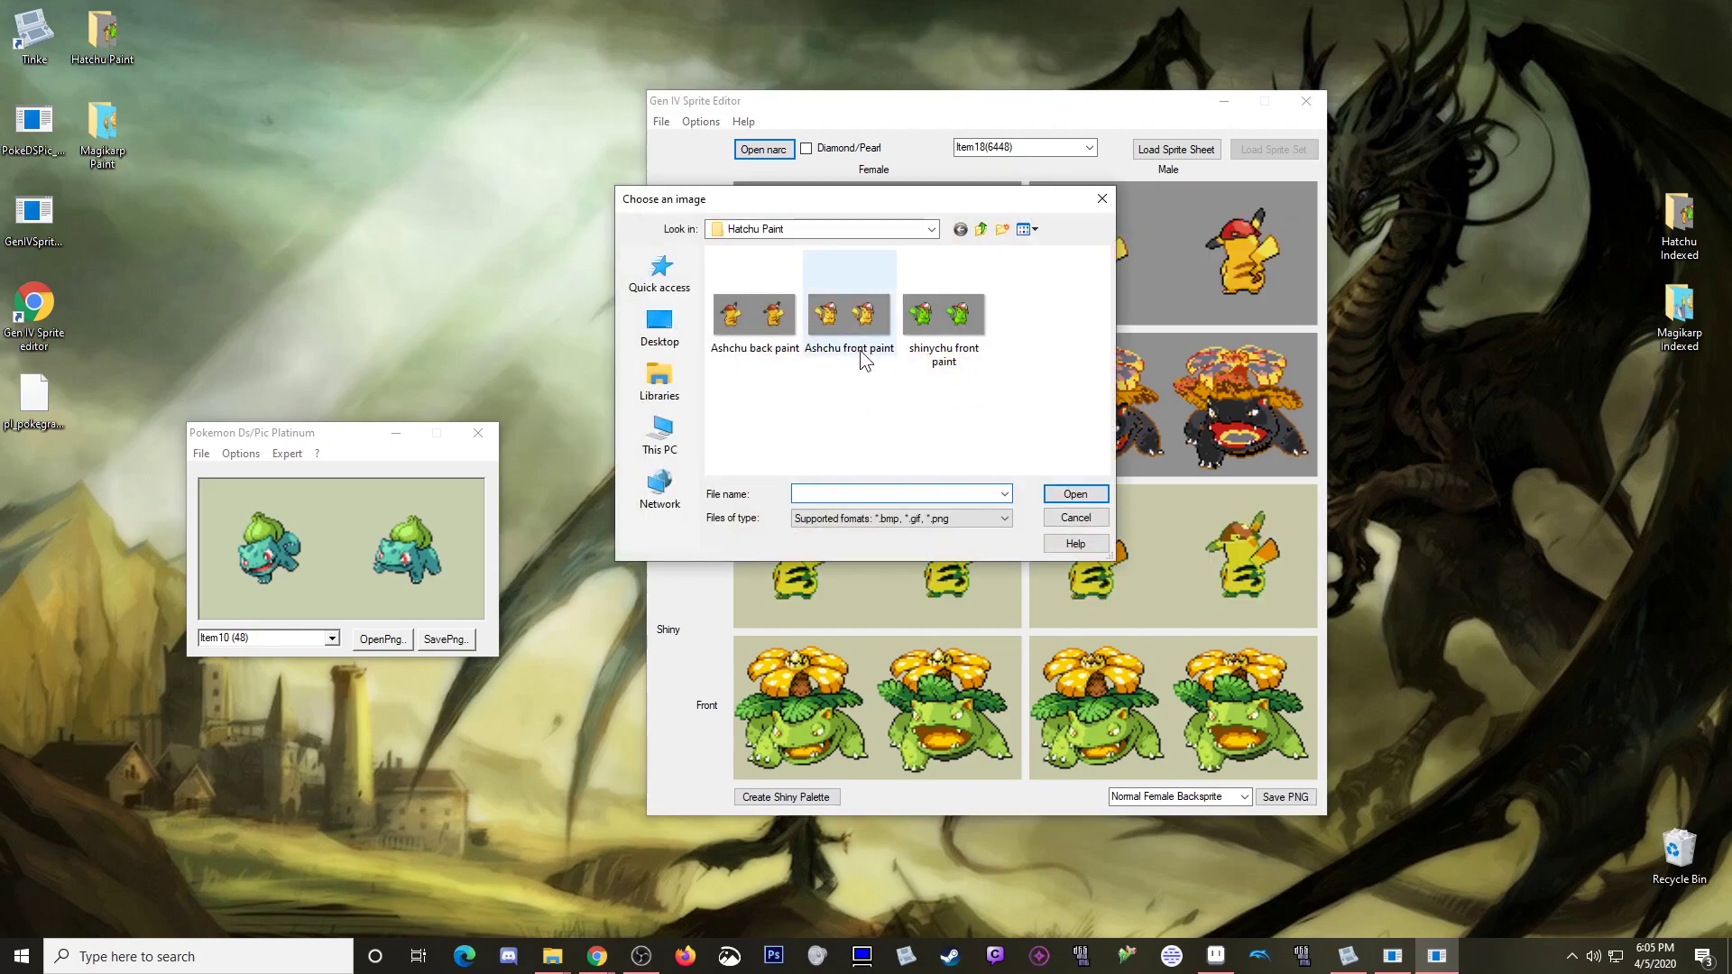
left_click(862, 317)
double_click(860, 317)
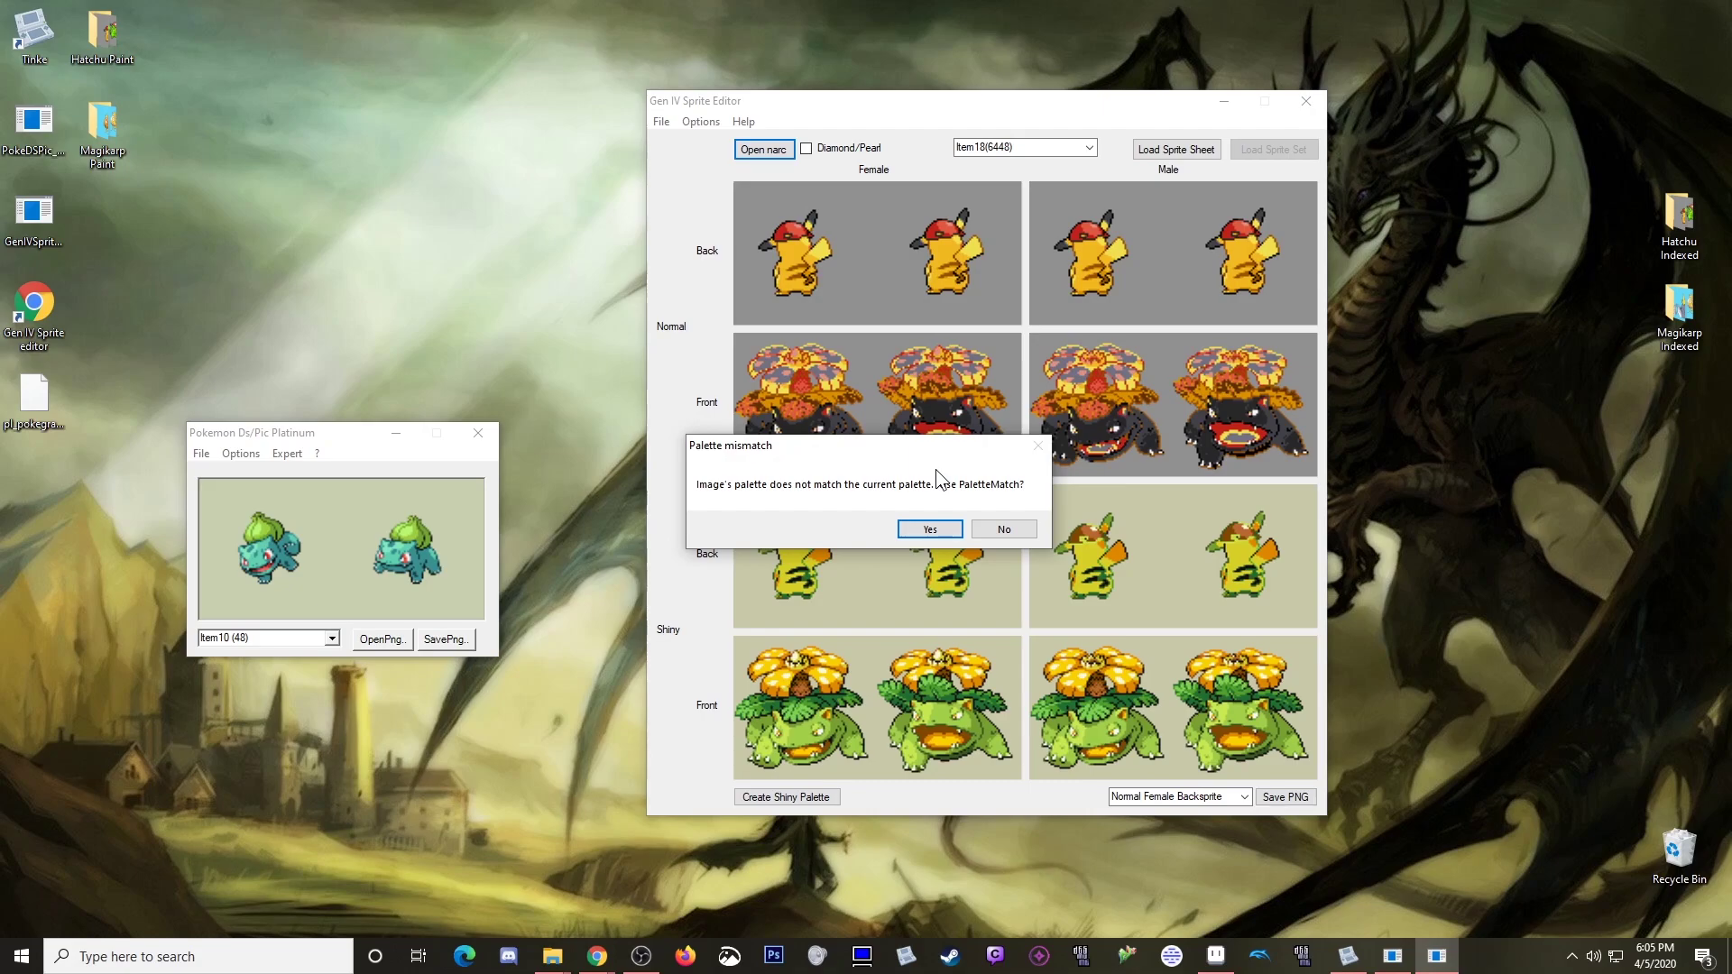
left_click(930, 530)
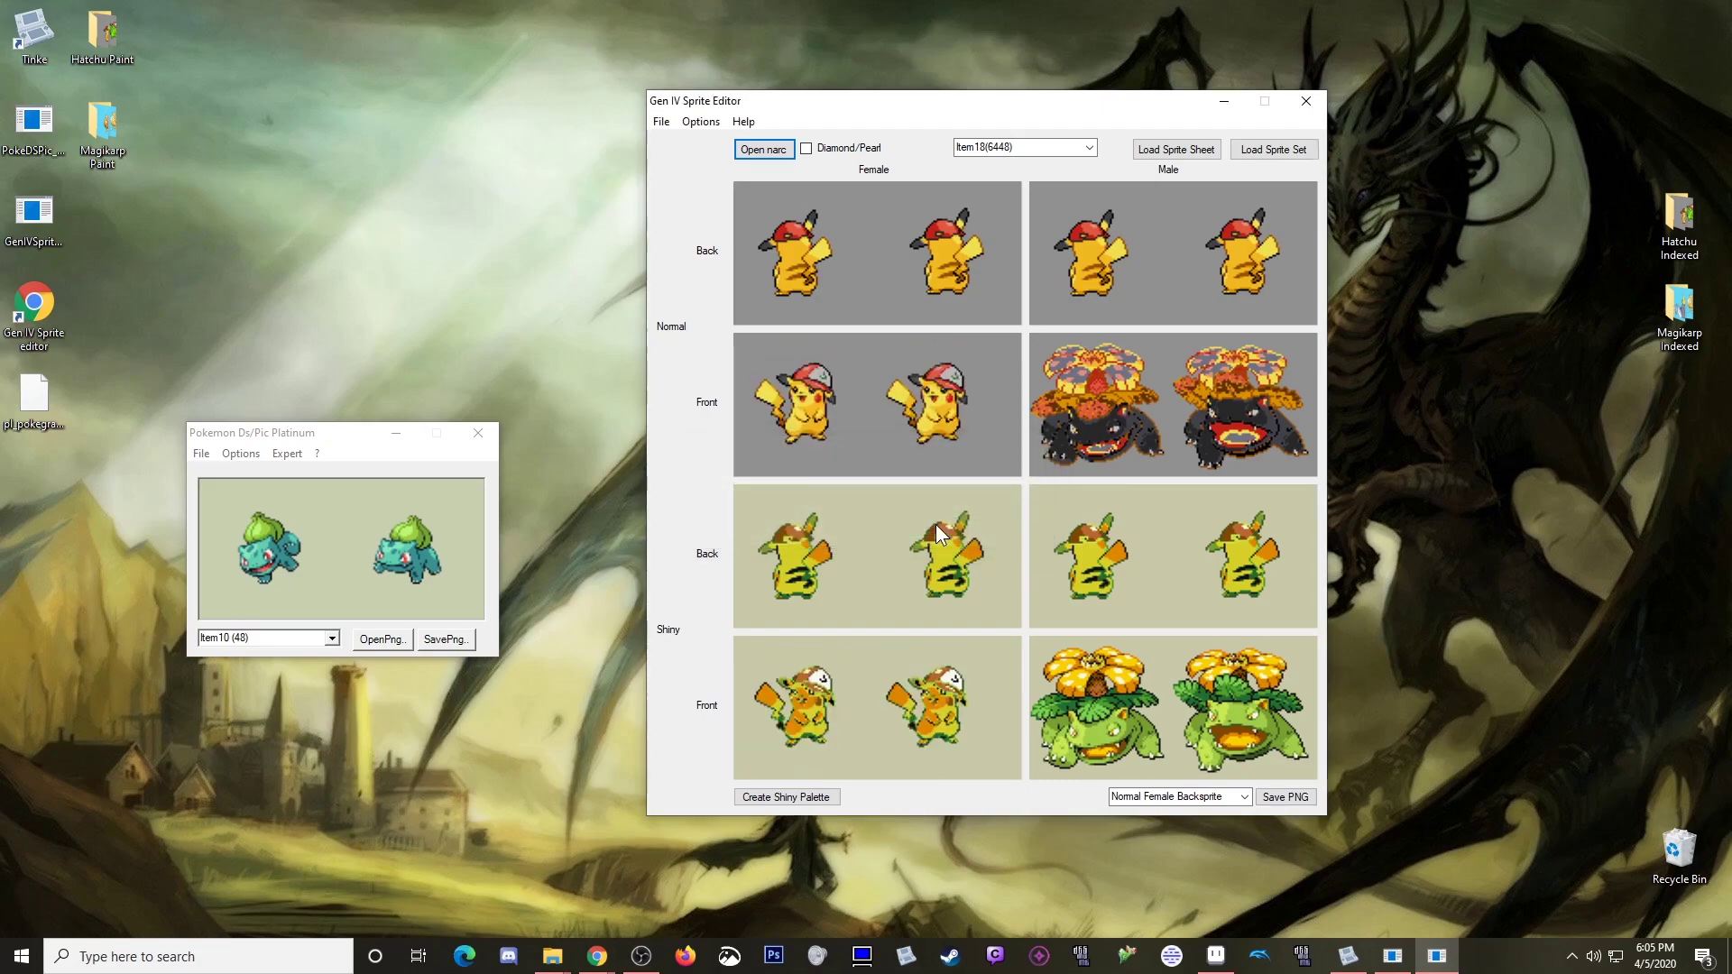
left_click(1096, 402)
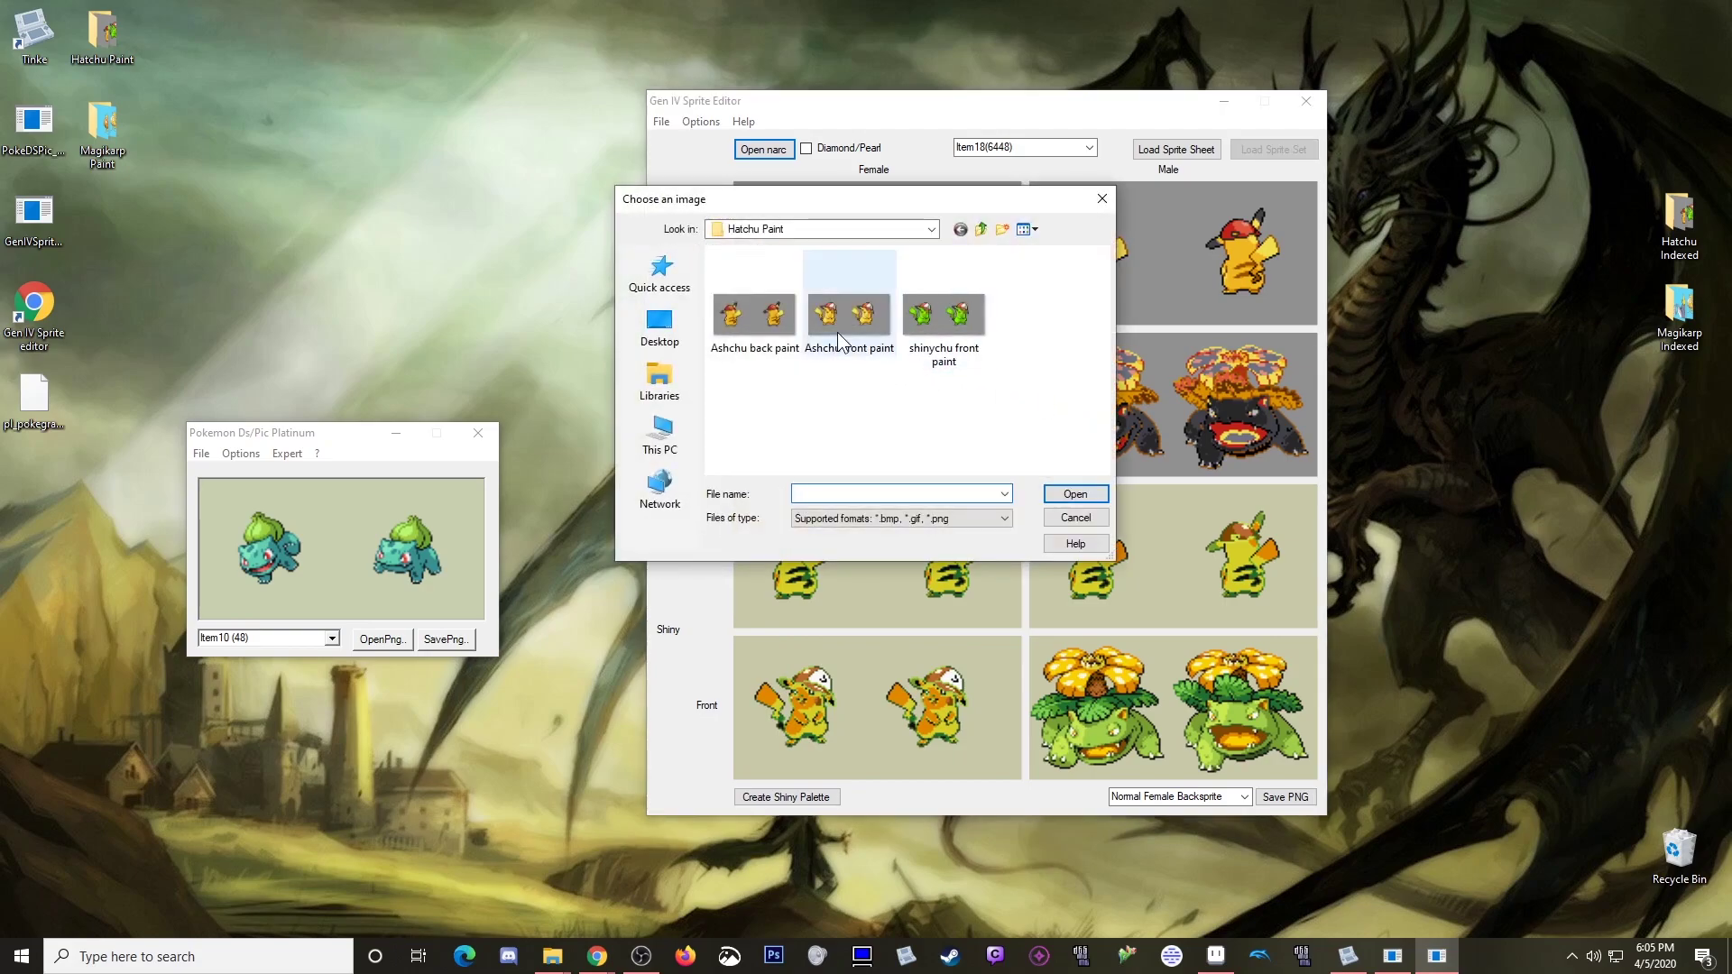
double_click(839, 327)
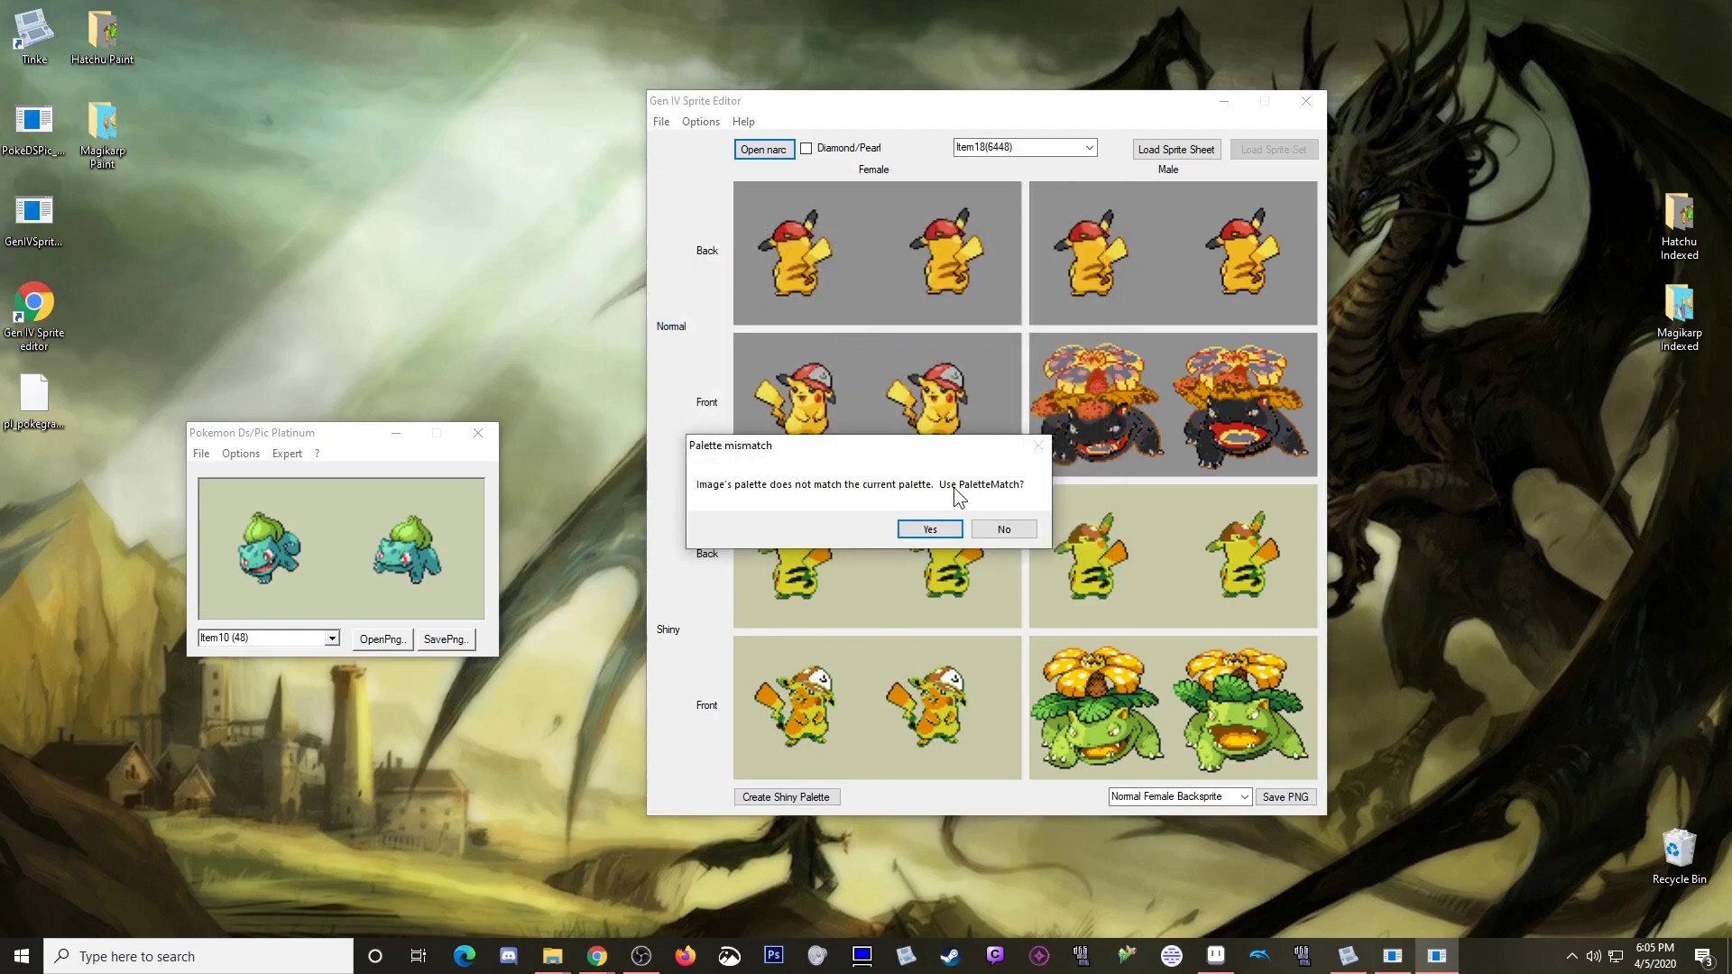
left_click(929, 528)
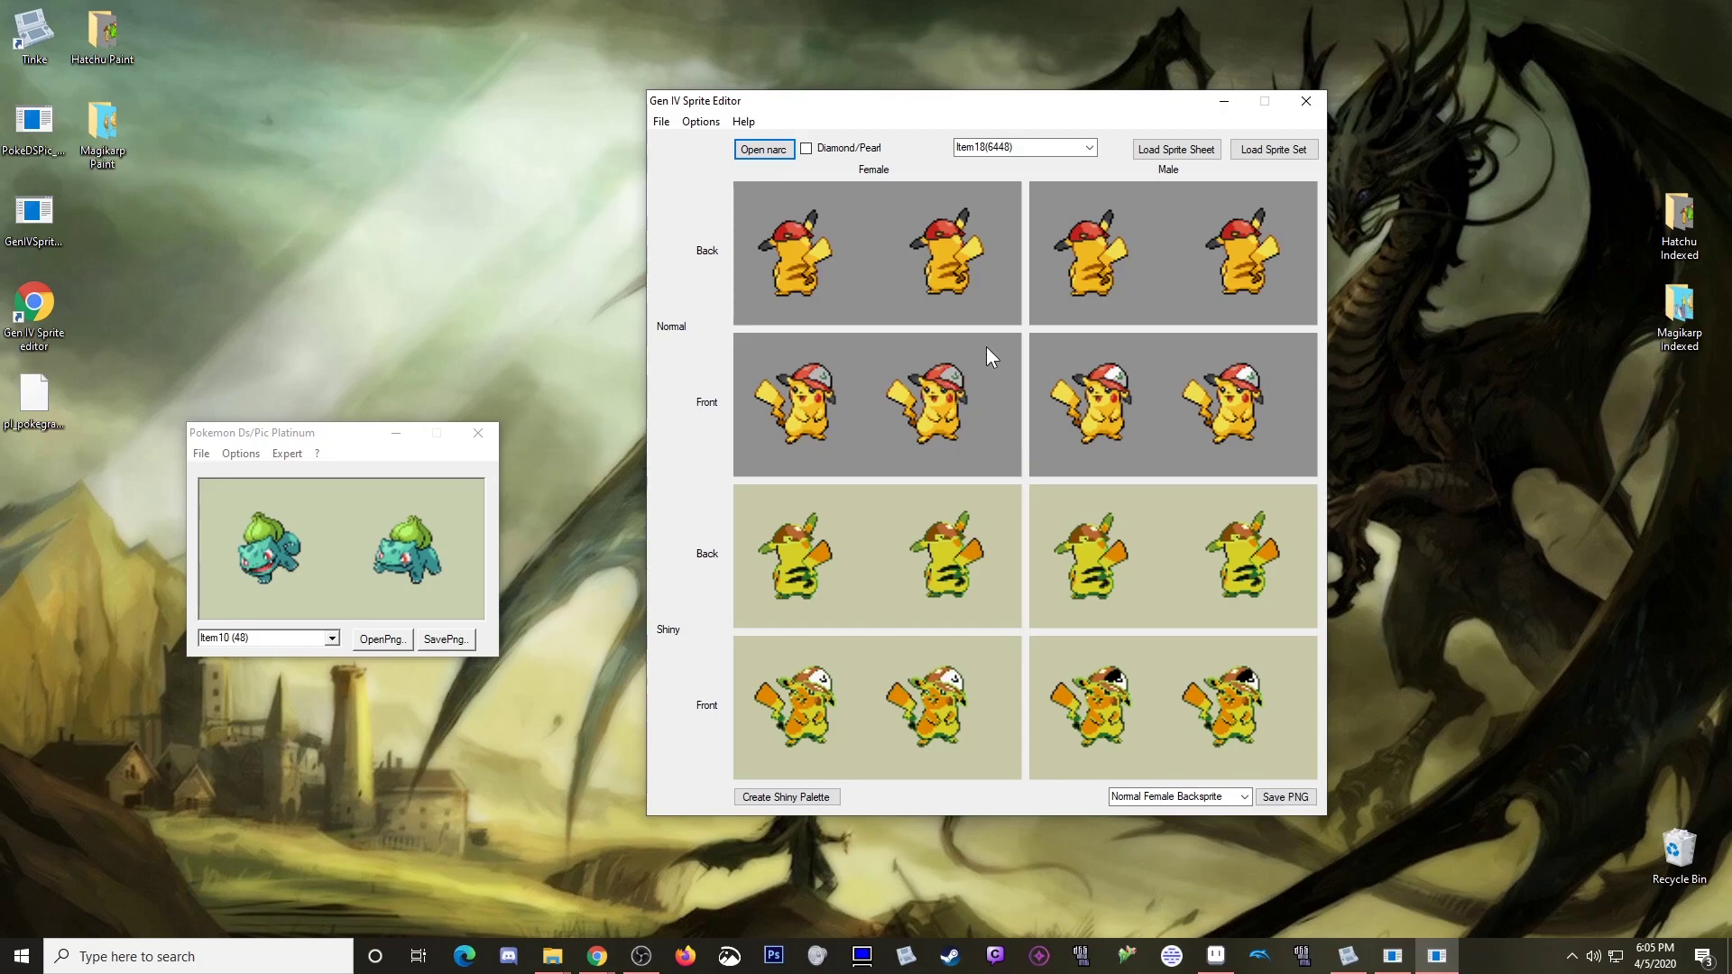
Step: Reload Ashchu front paint into the normal female front sprite with PaletteMatch
left_click(910, 410)
left_click(857, 327)
double_click(857, 327)
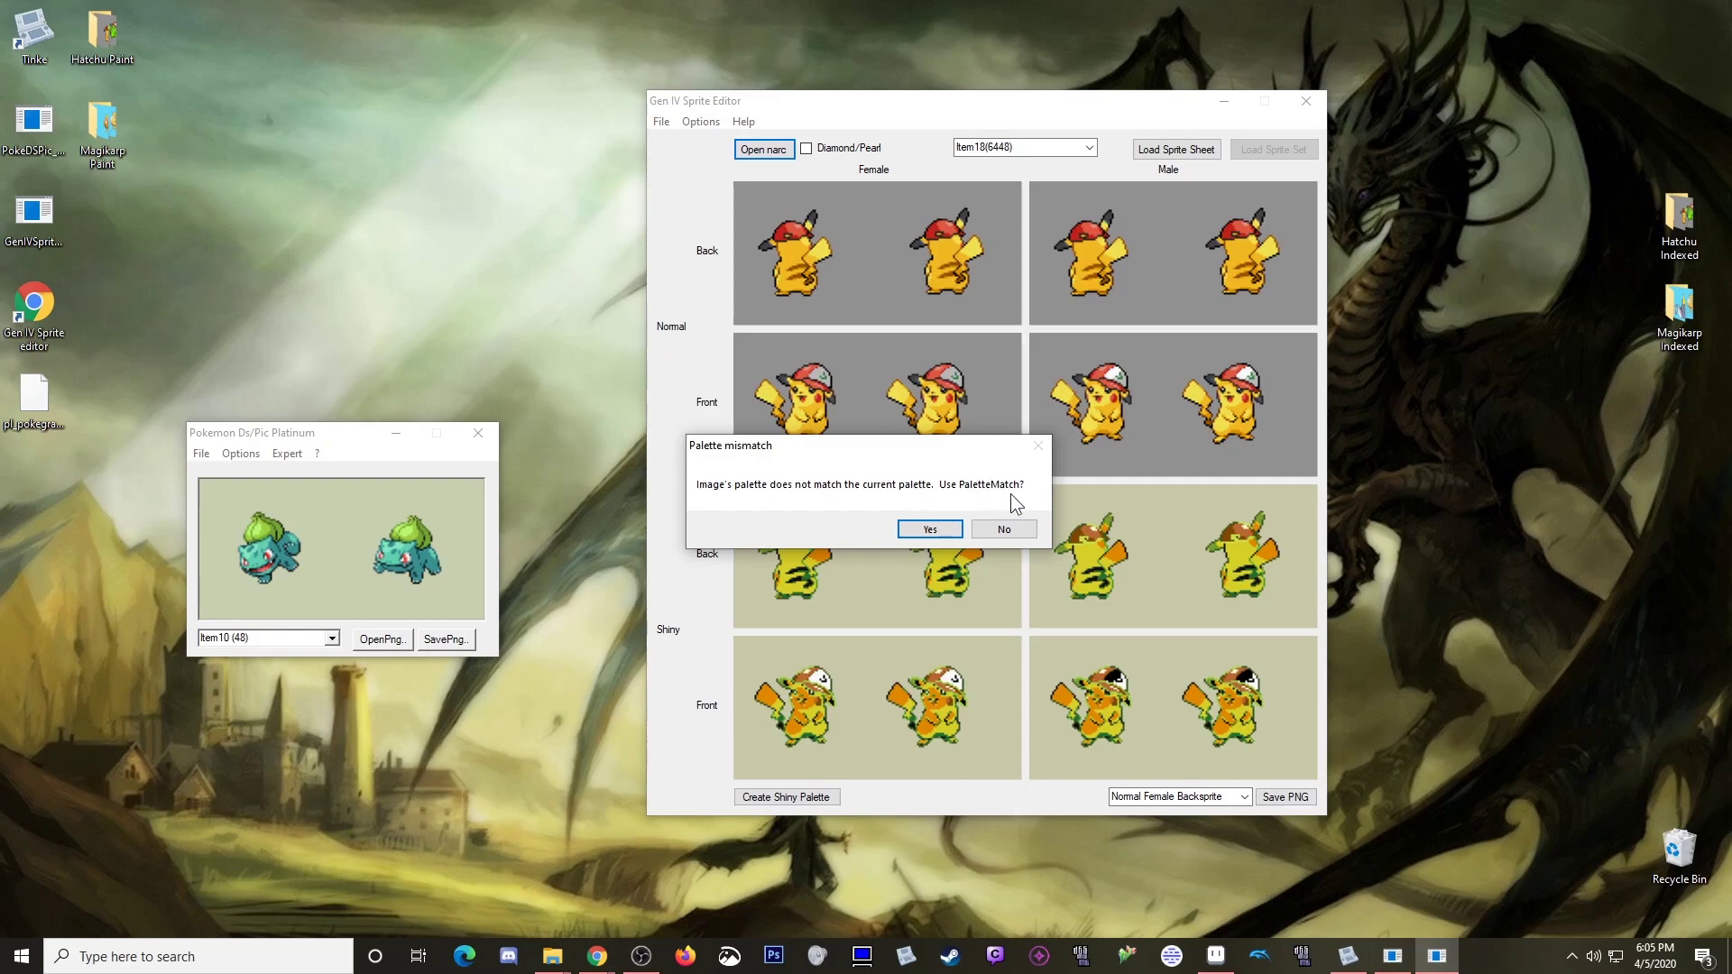
left_click(928, 532)
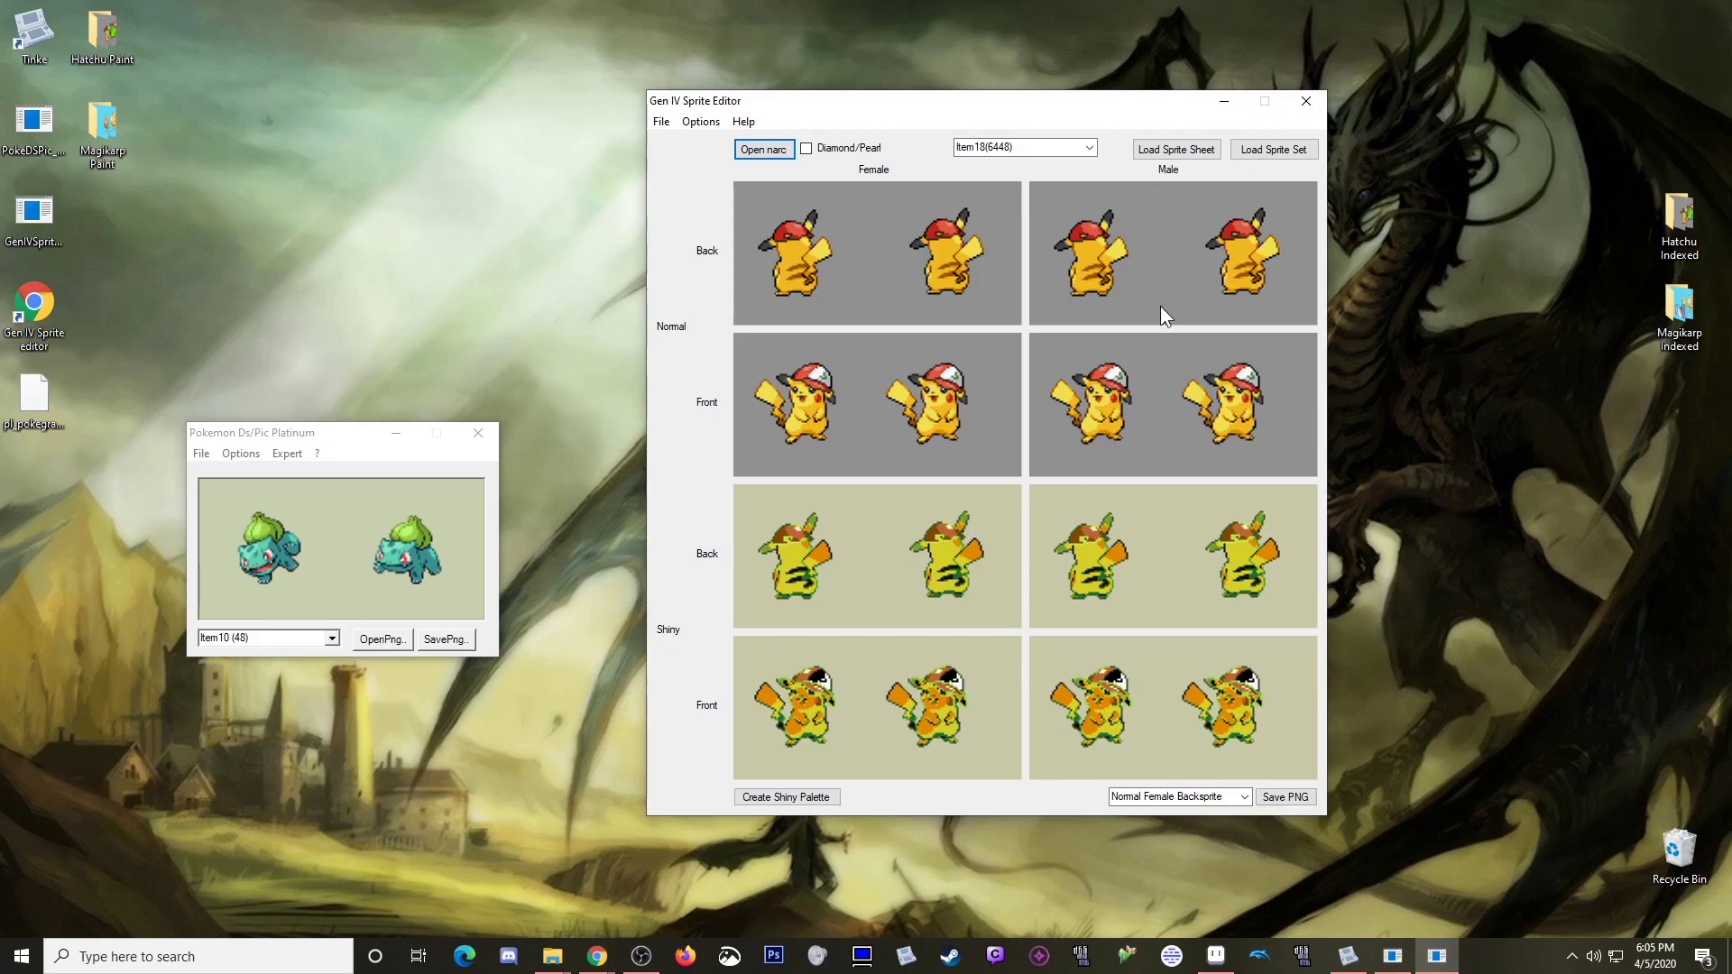
Step: Reset Item18 by switching items, and load Ashchu front paint into the normal female and male front sprites, declining PaletteMatch
scroll(1036, 144, "up", 6)
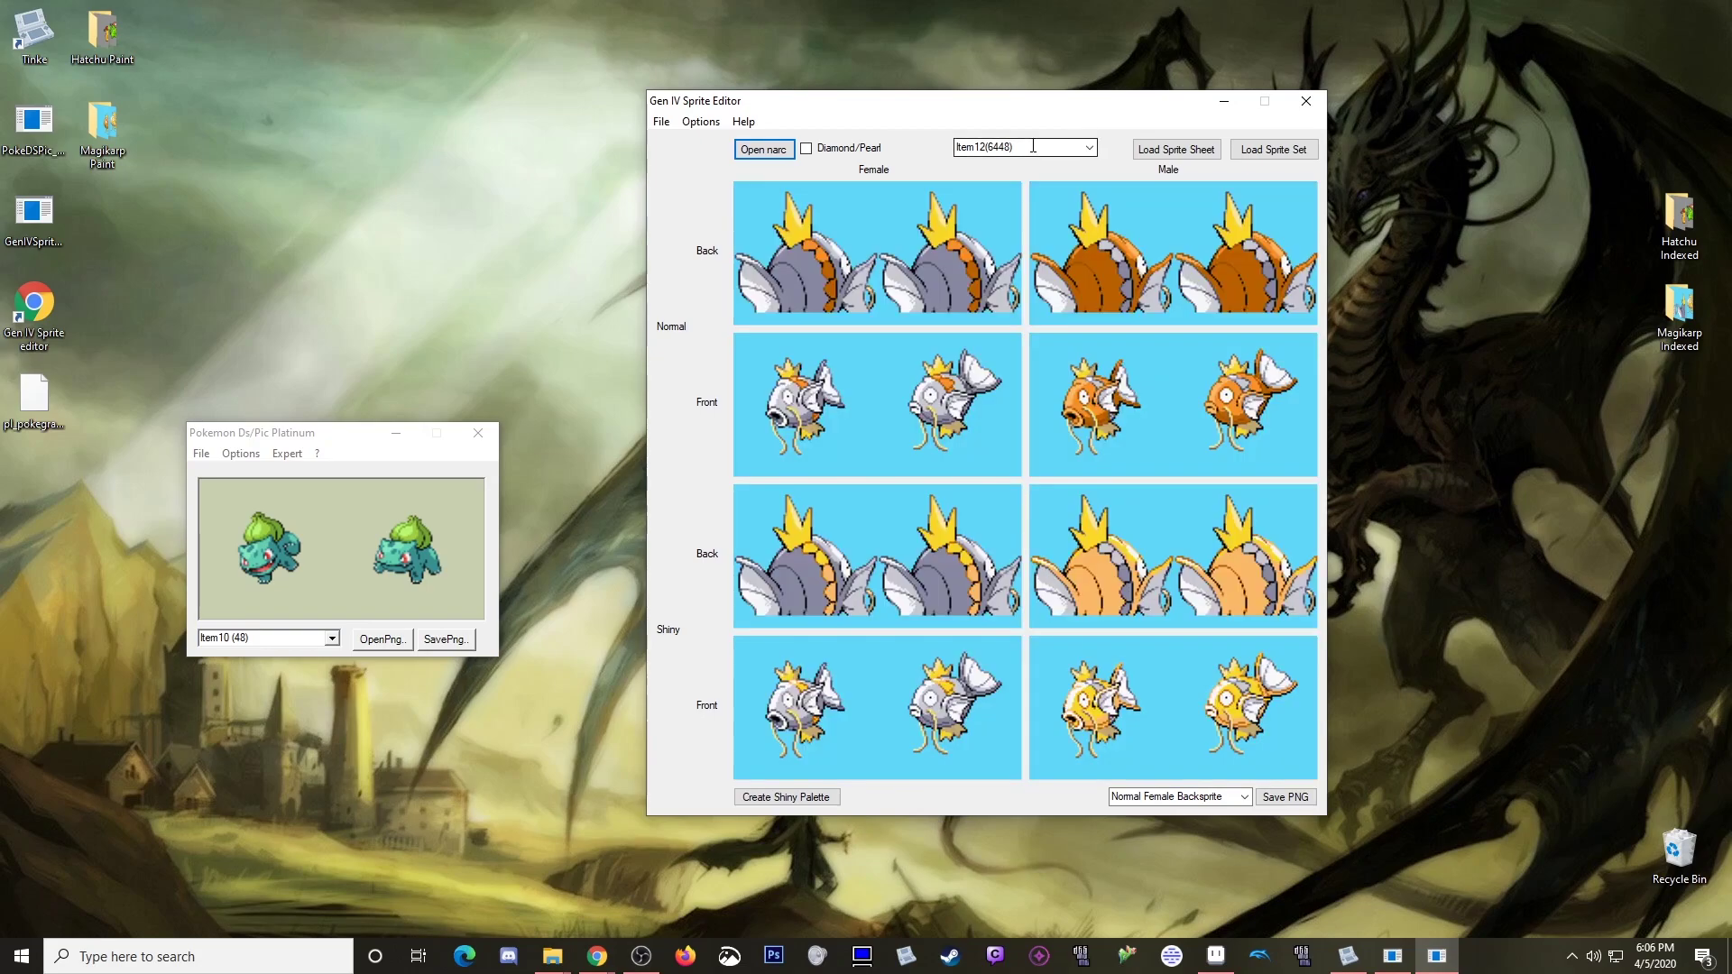
scroll(1034, 145, "down", 6)
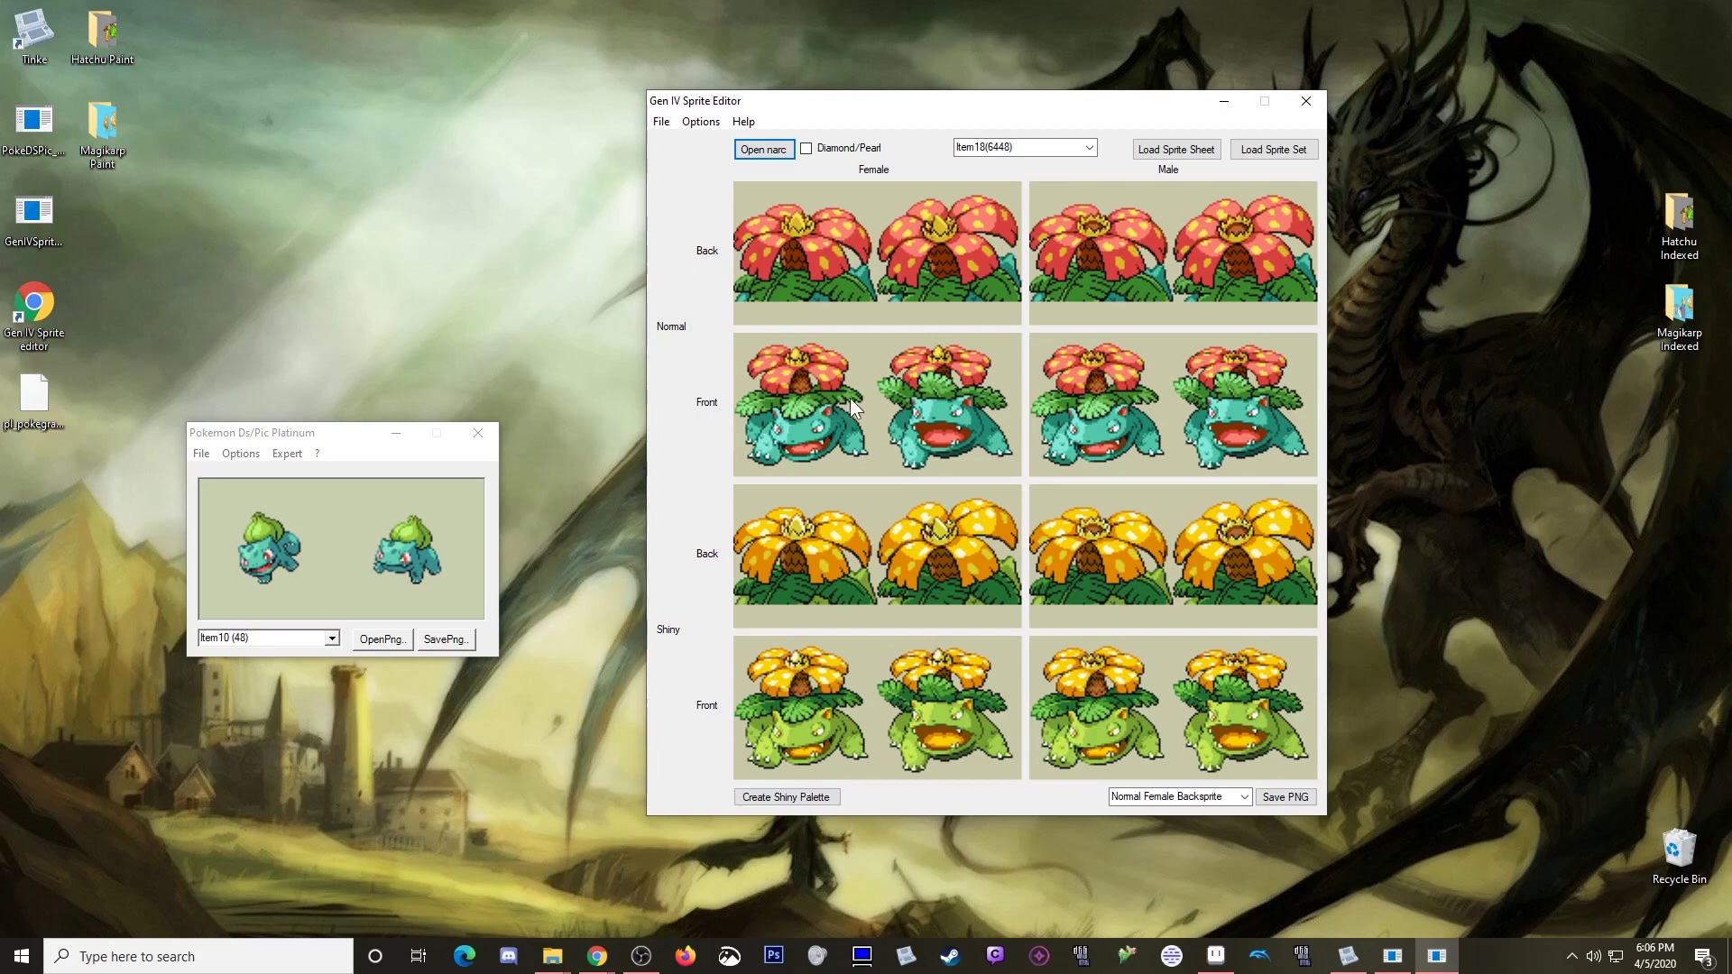
left_click(932, 413)
double_click(845, 315)
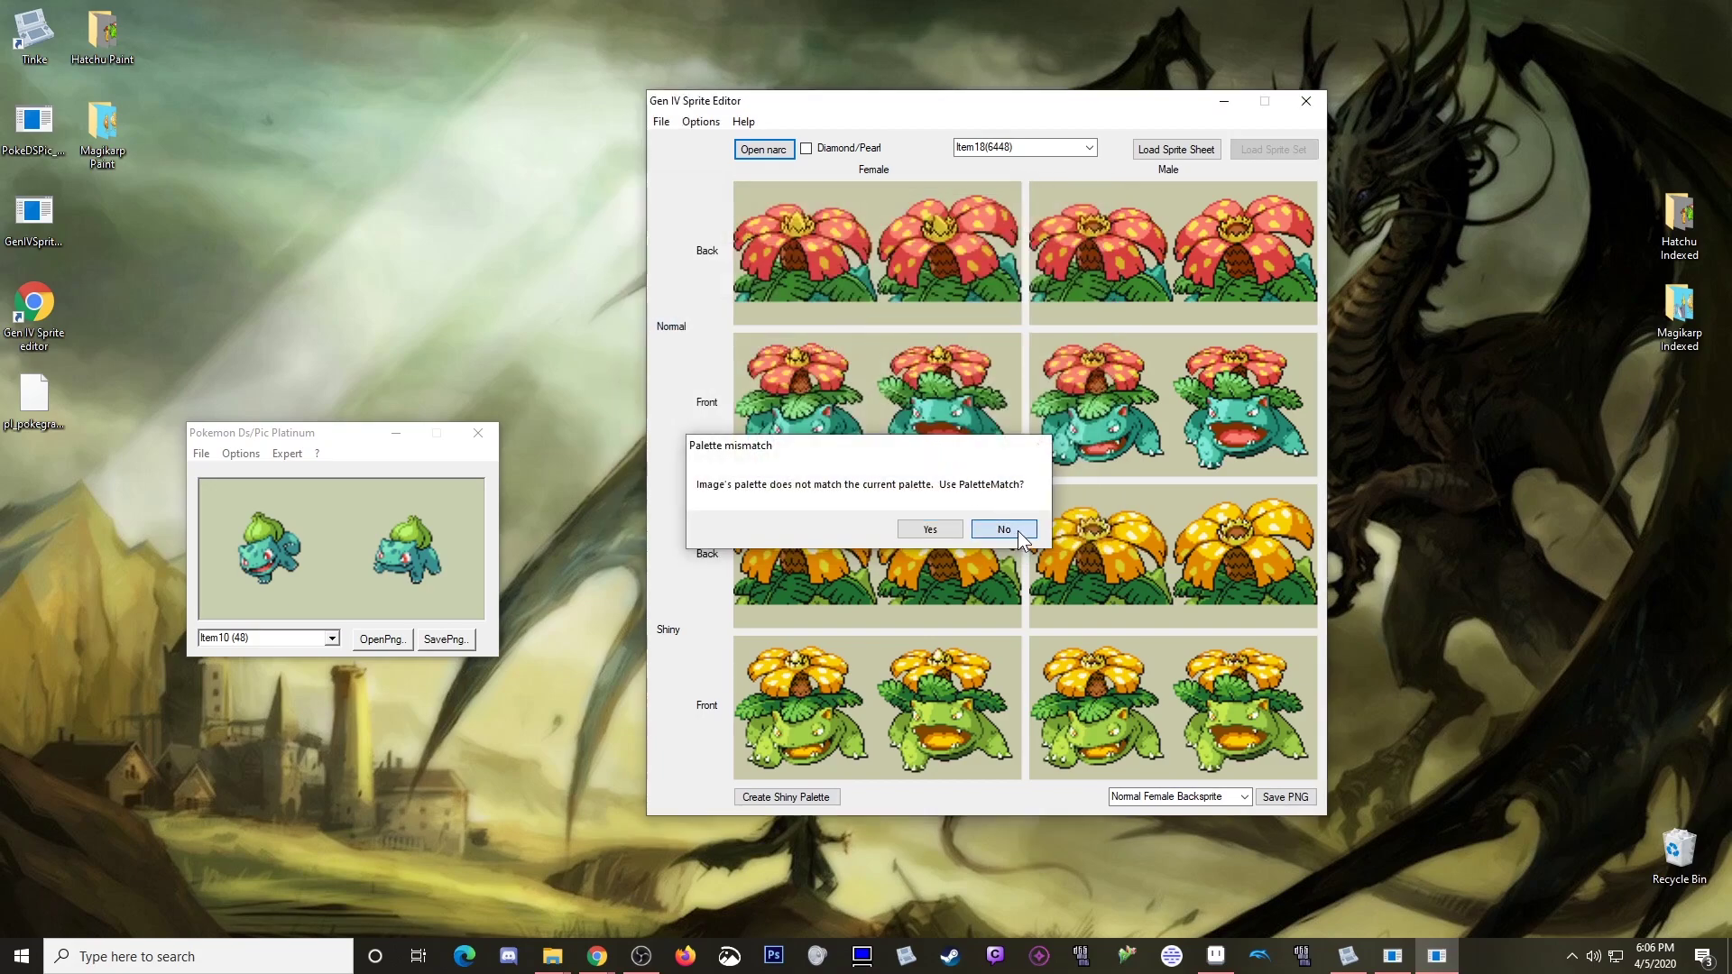
left_click(1019, 535)
left_click(1092, 397)
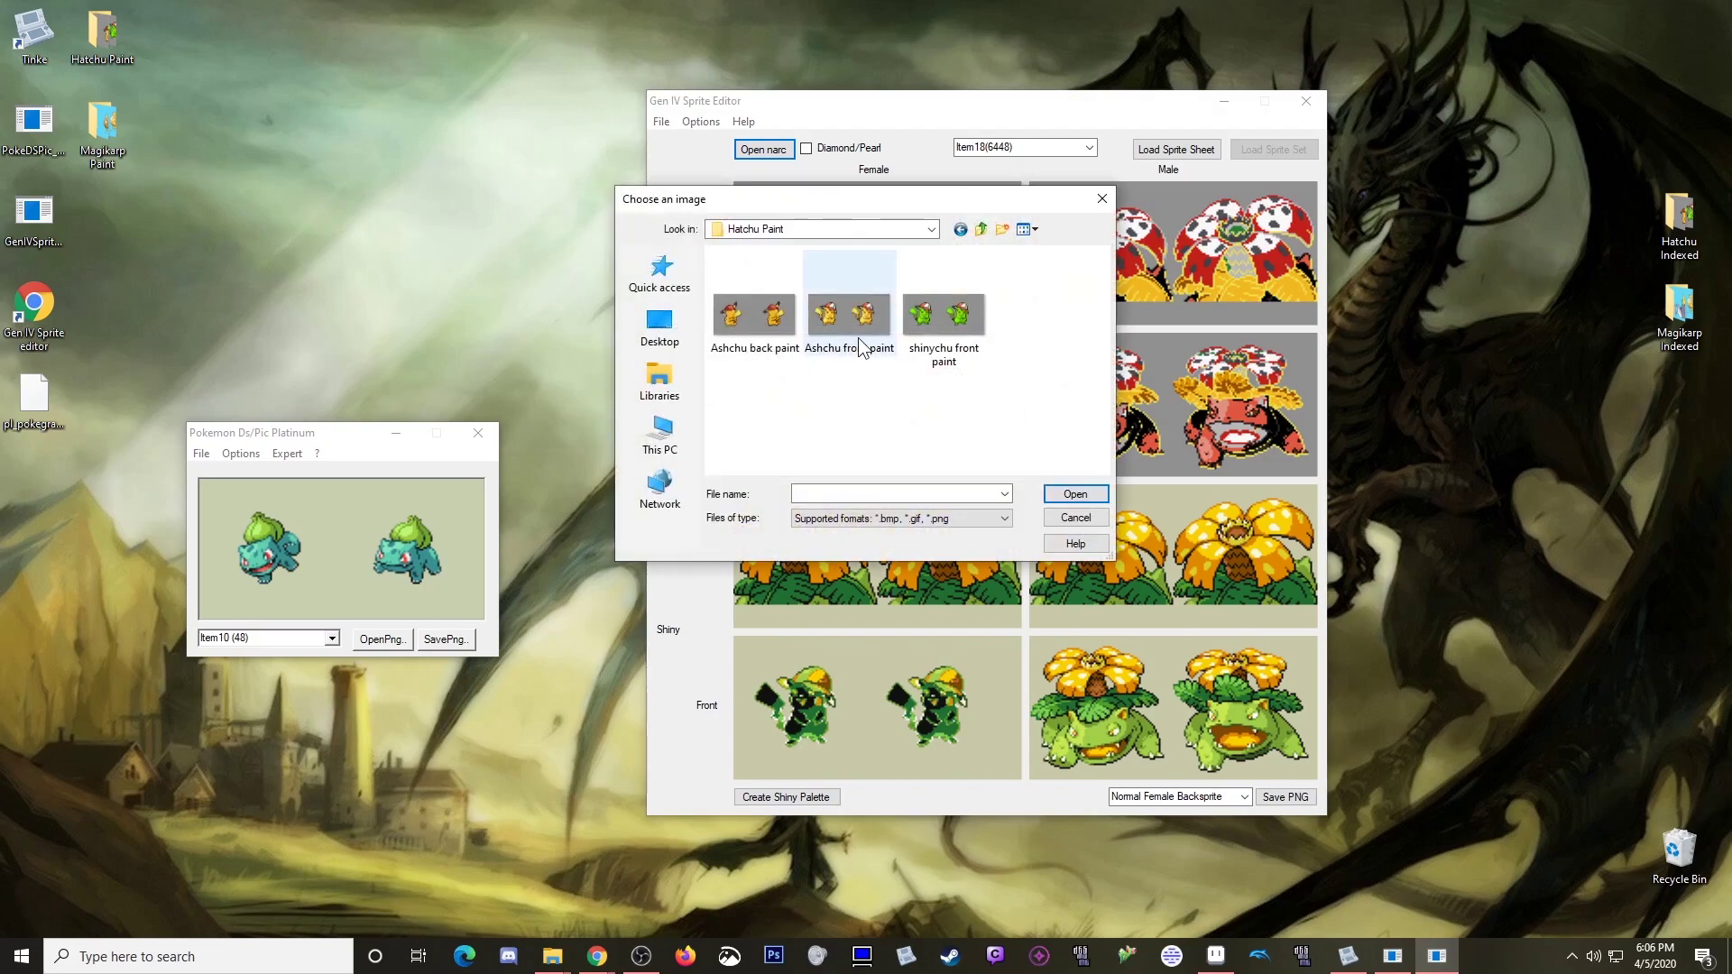
double_click(857, 322)
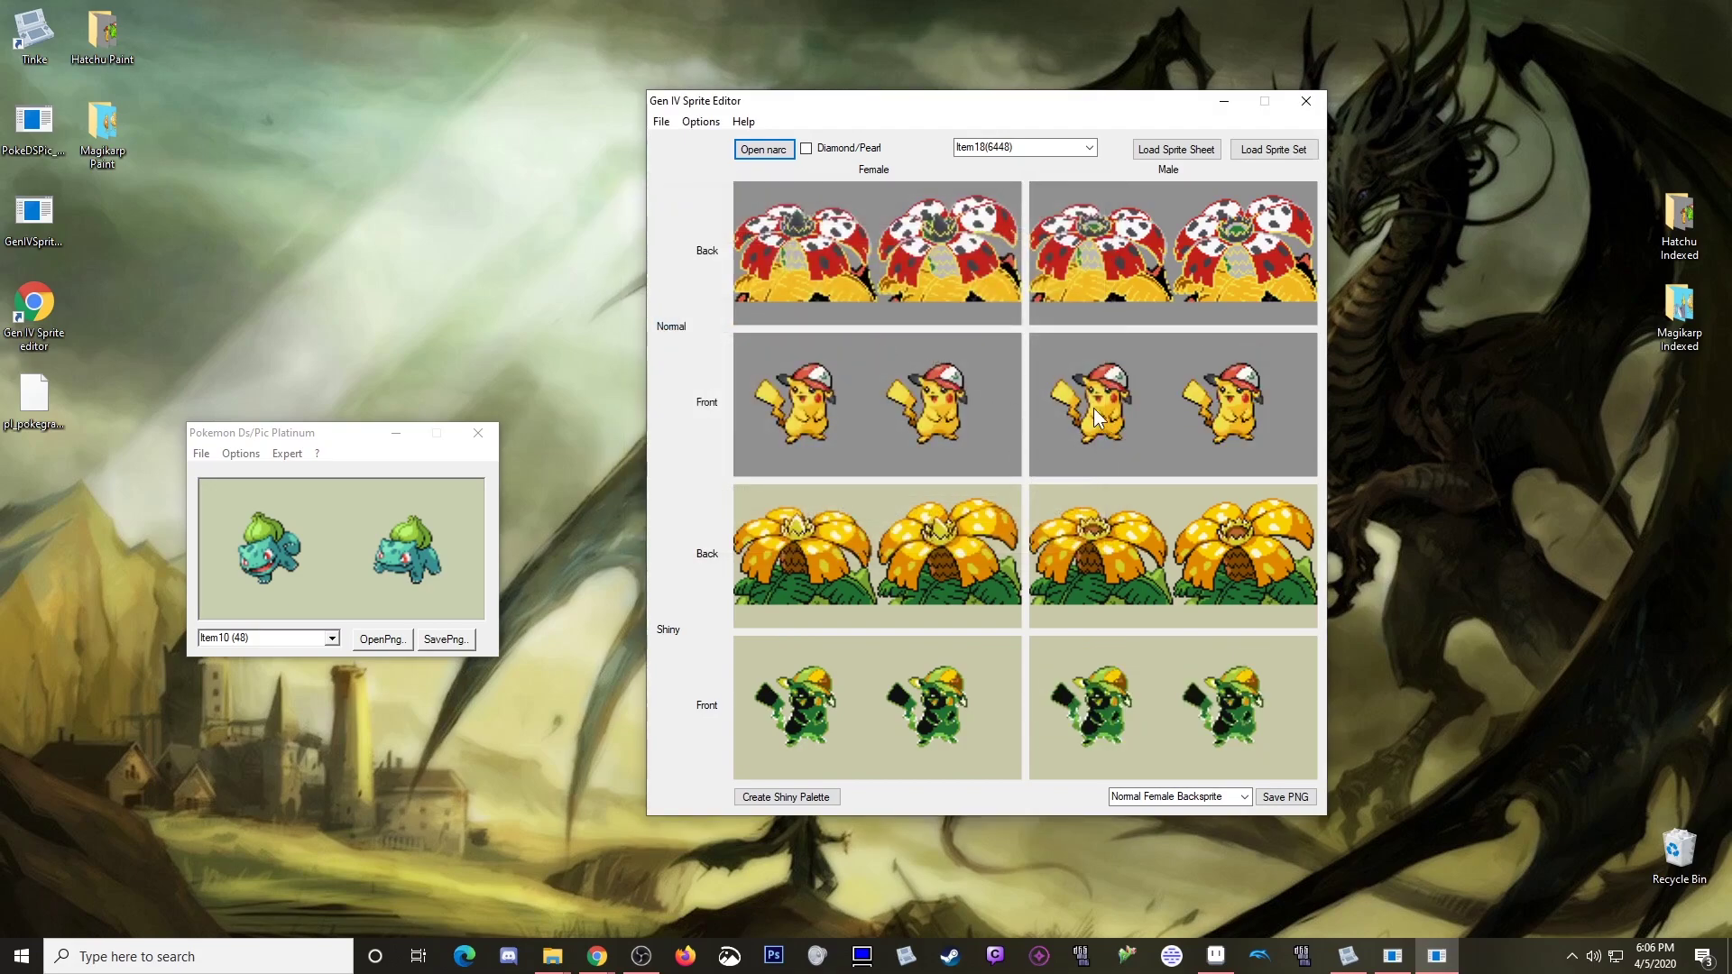
Step: Load Ashchu back paint into the normal female back sprite, accepting PaletteMatch
left_click(945, 232)
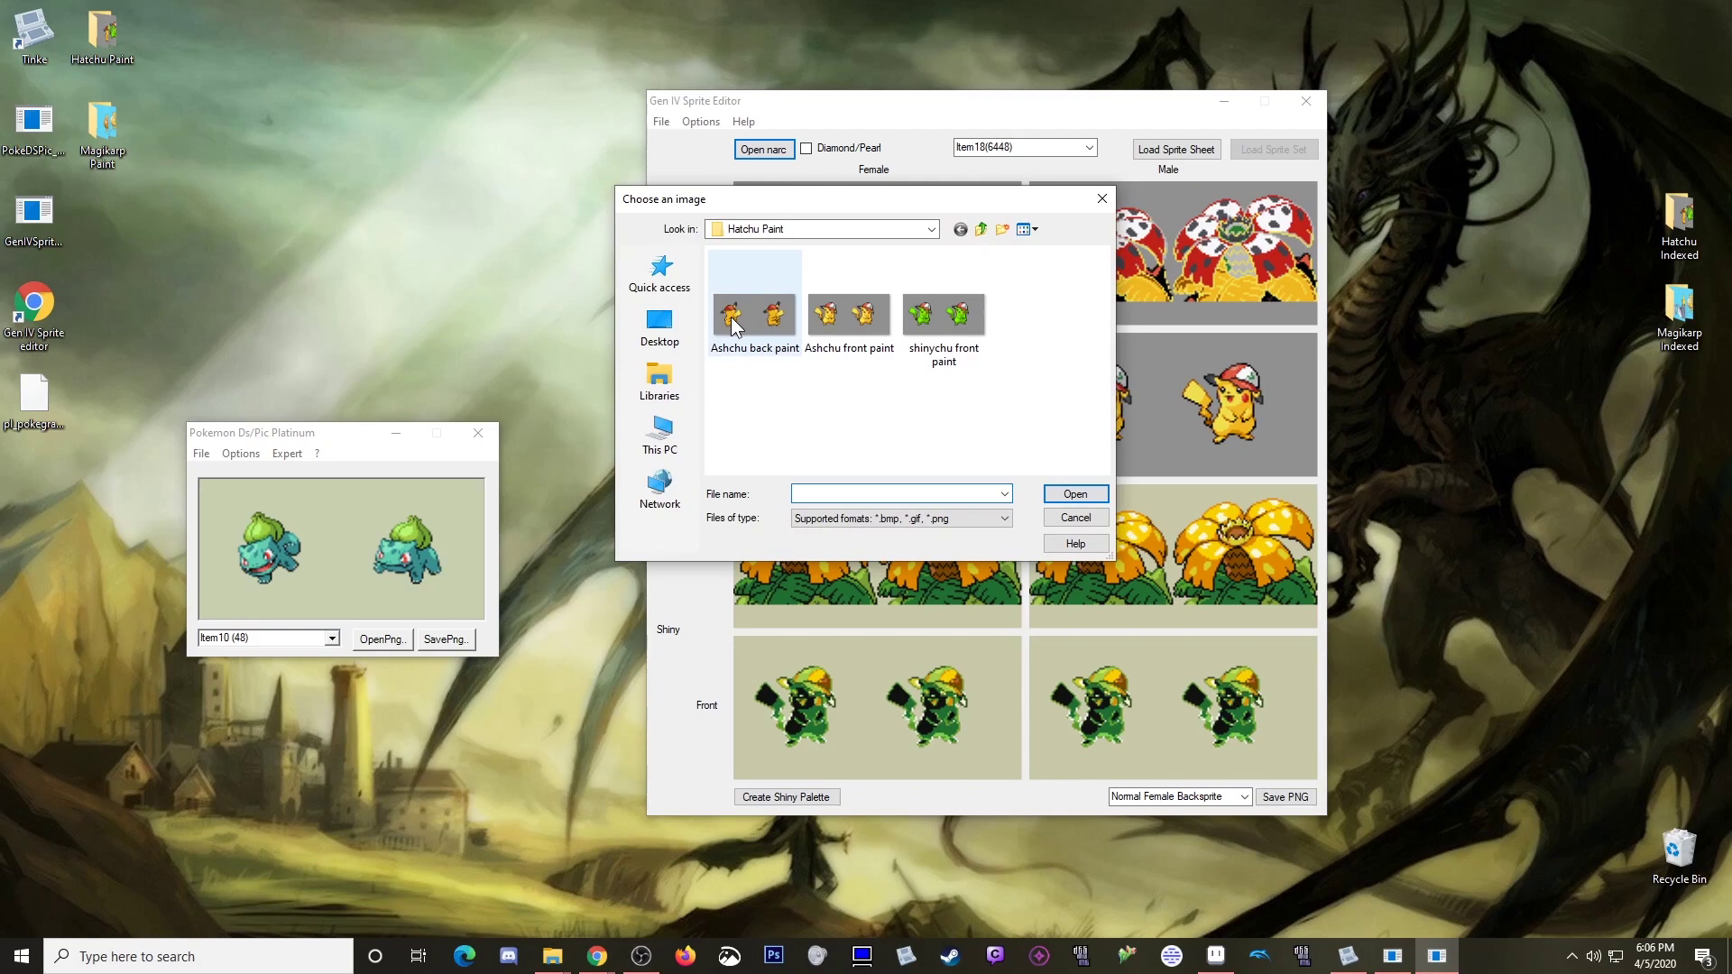
double_click(768, 323)
left_click(930, 529)
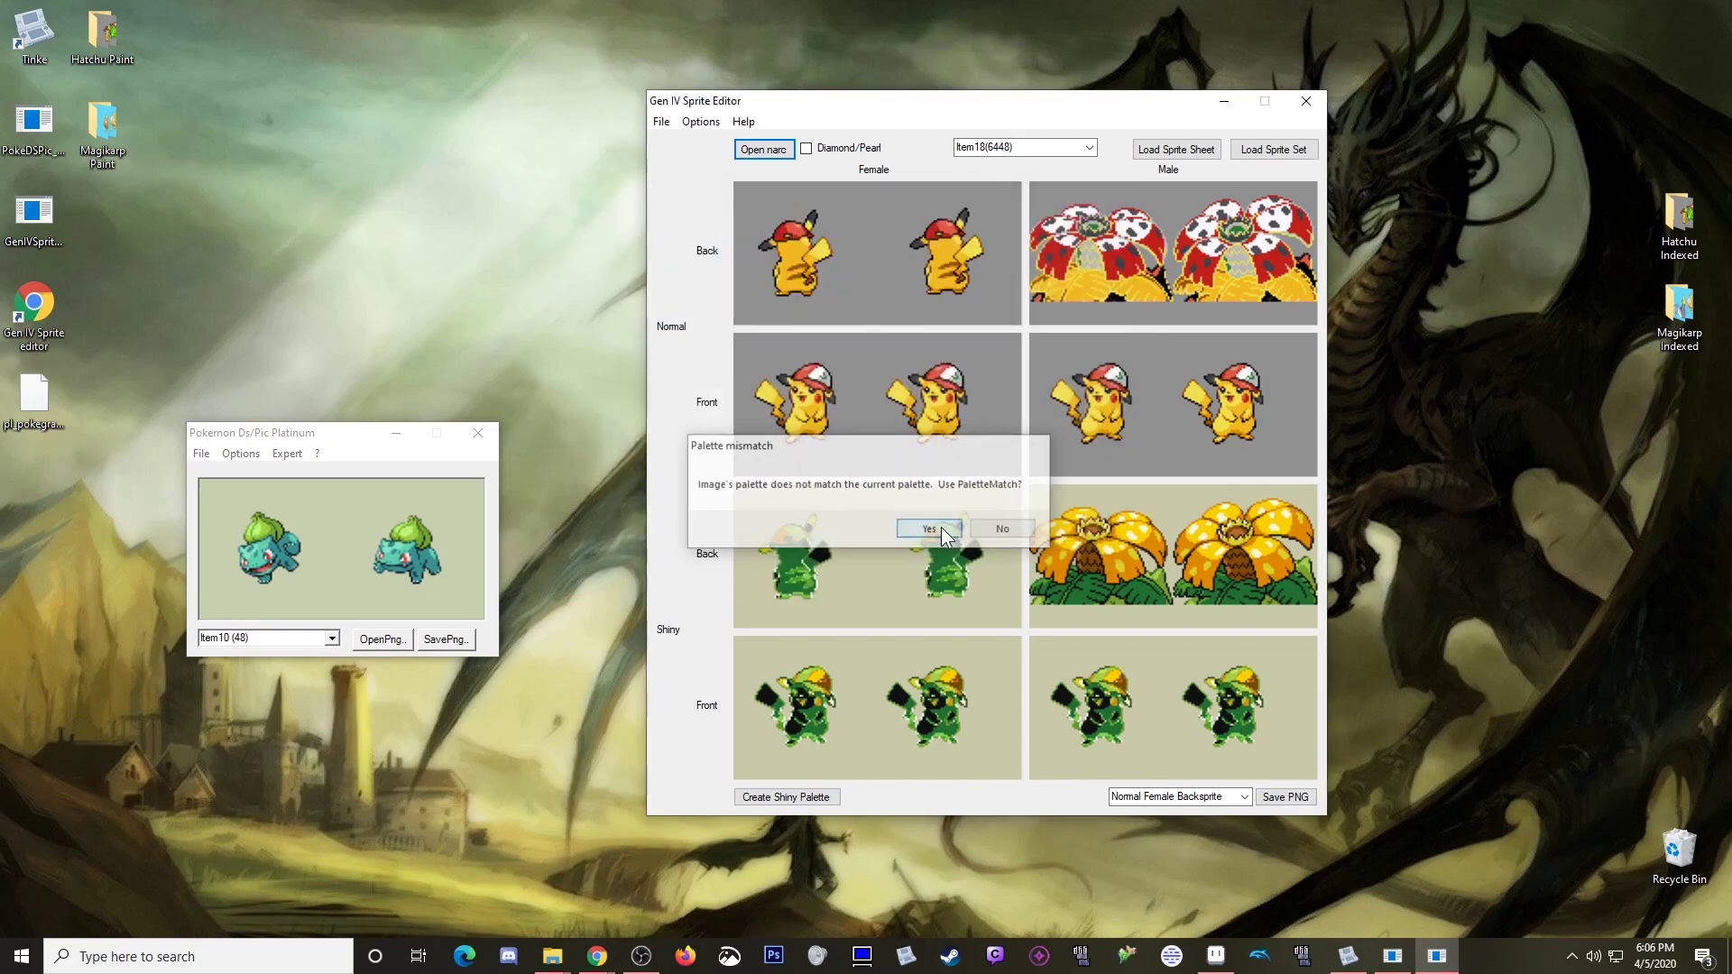
Step: Load Ashchu back paint into the normal male back sprite of Item18, accepting PaletteMatch
left_click(792, 325)
double_click(738, 322)
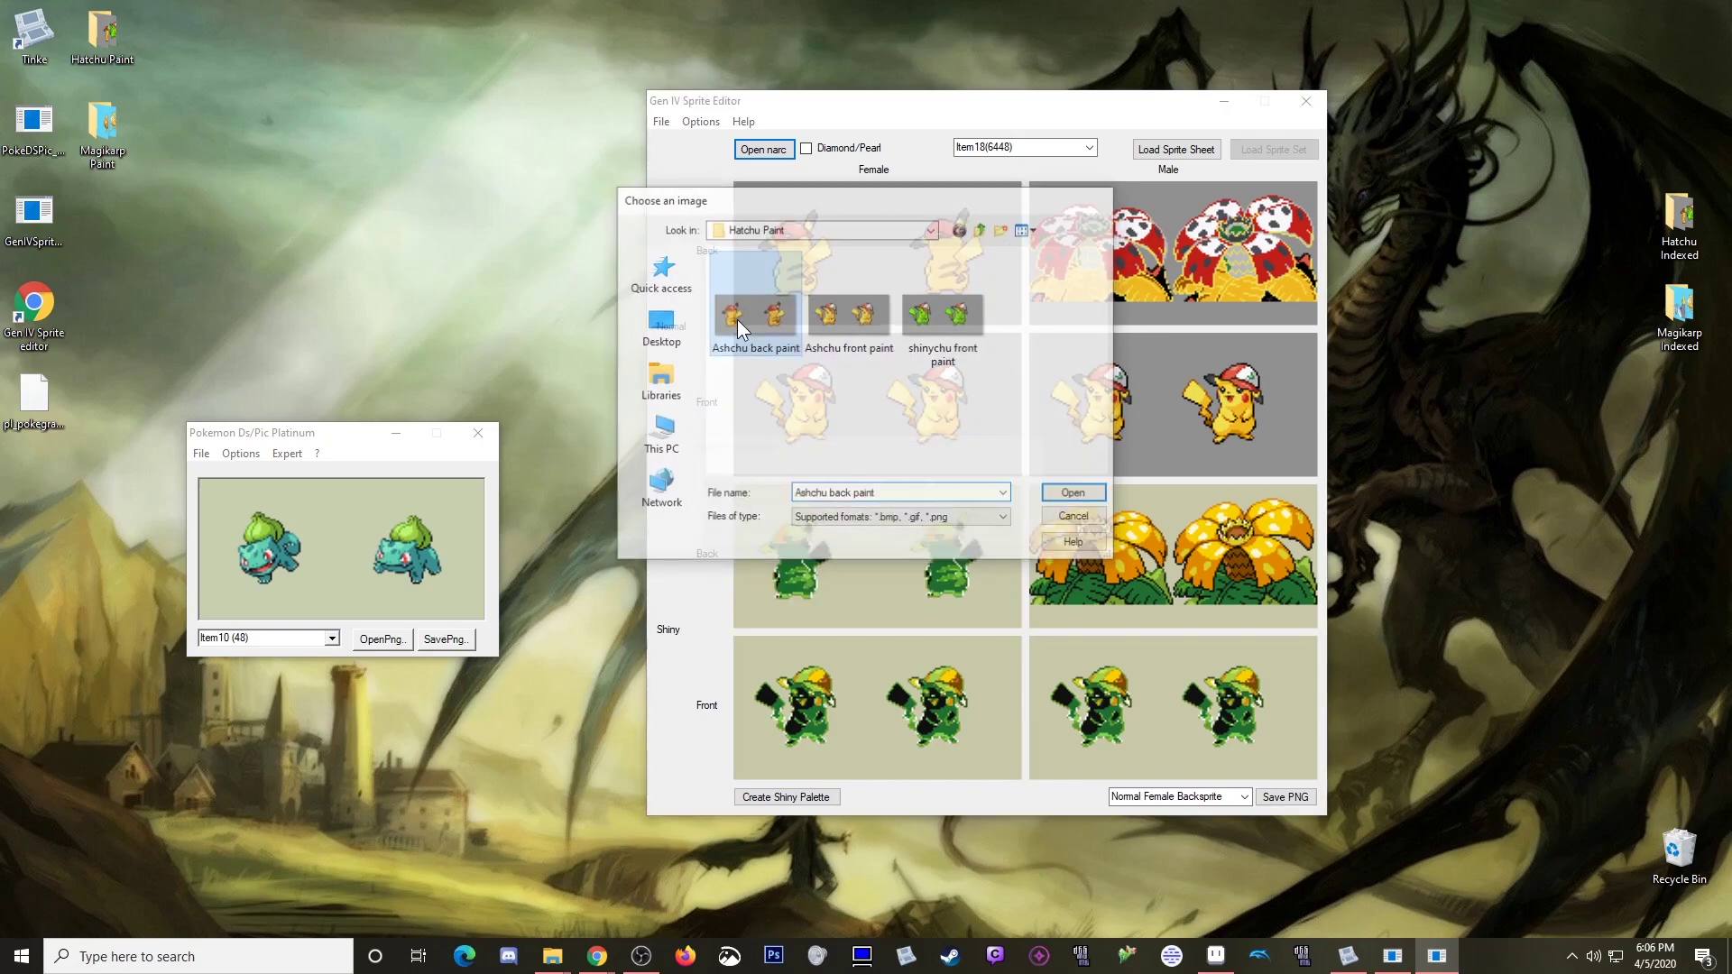
left_click(926, 525)
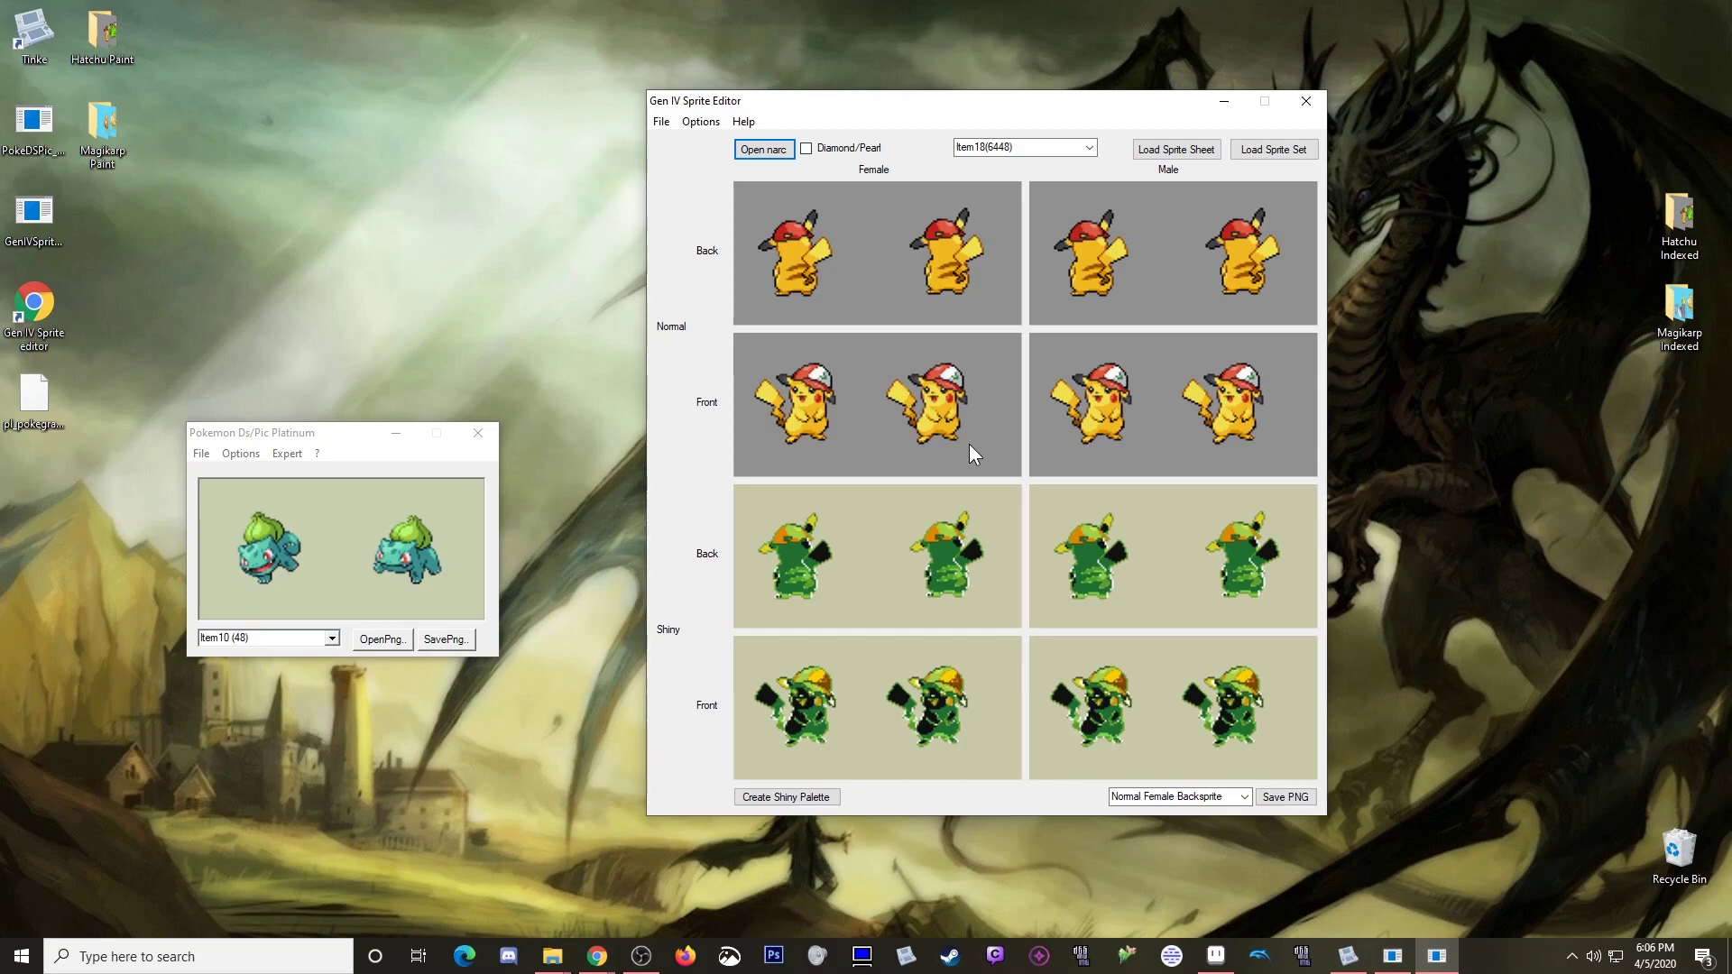
Step: Load shinychu front paint into the shiny male front sprite of Item18
left_click(1111, 707)
left_click(929, 329)
double_click(938, 318)
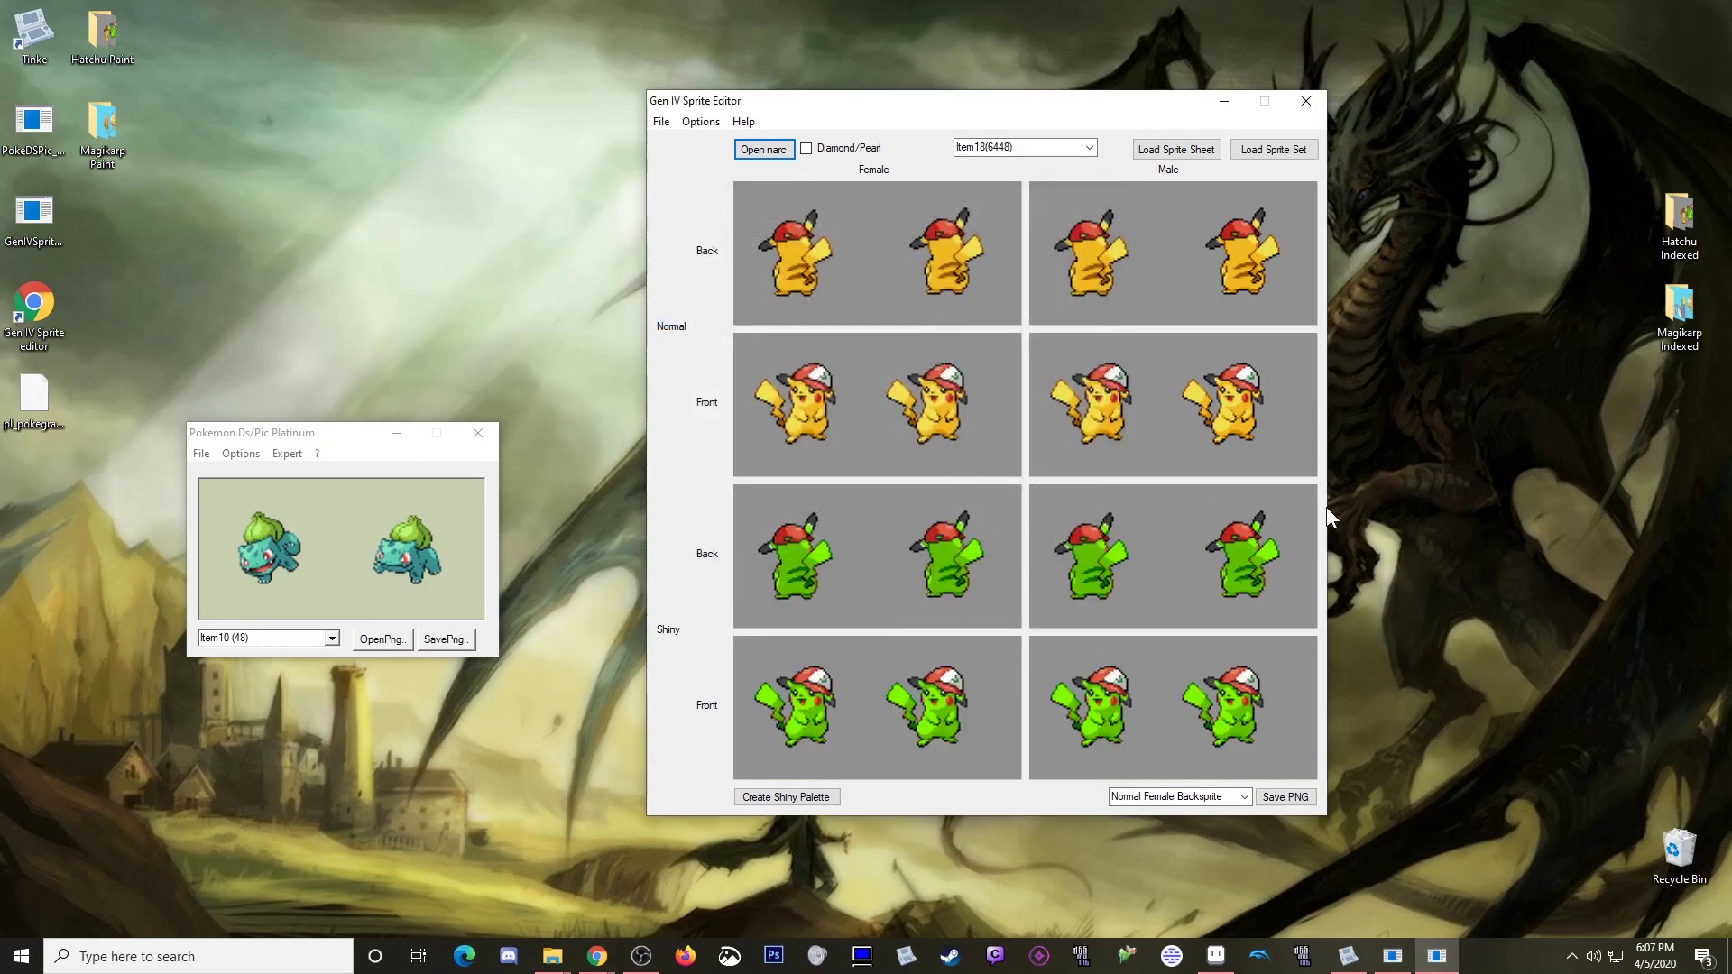
Step: Write the Item18 sprites to the narc and switch to Item24
left_click(660, 122)
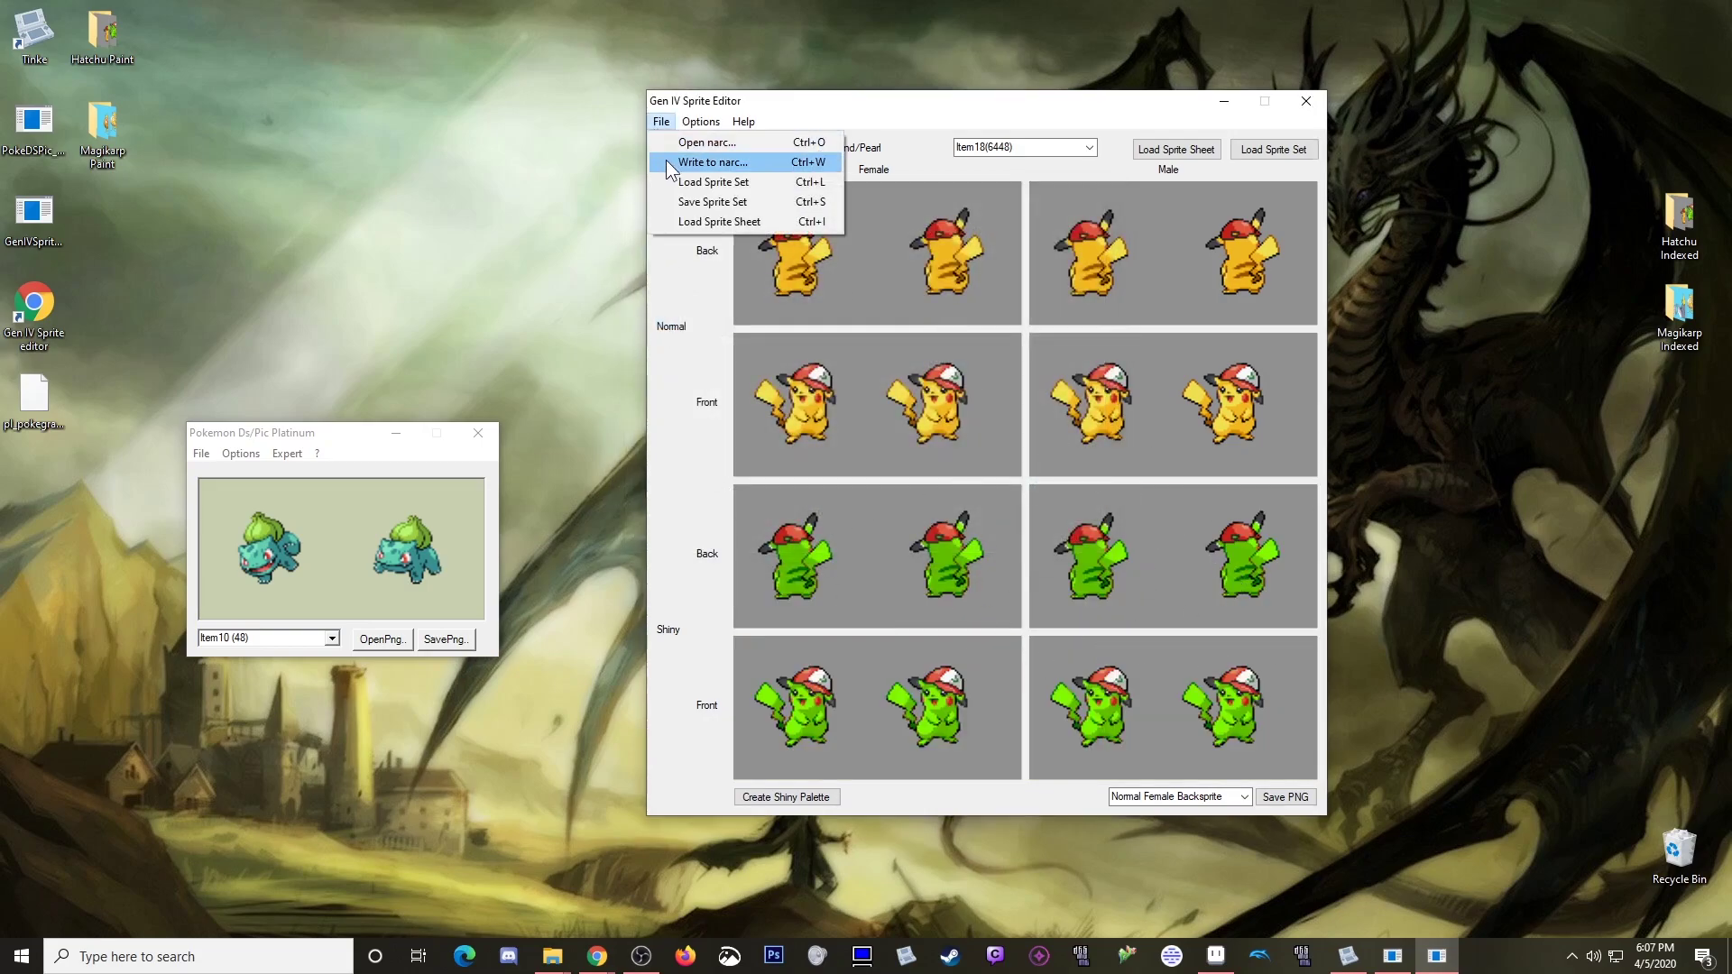
left_click(665, 160)
scroll(1052, 150, "down", 1)
scroll(1052, 150, "up", 6)
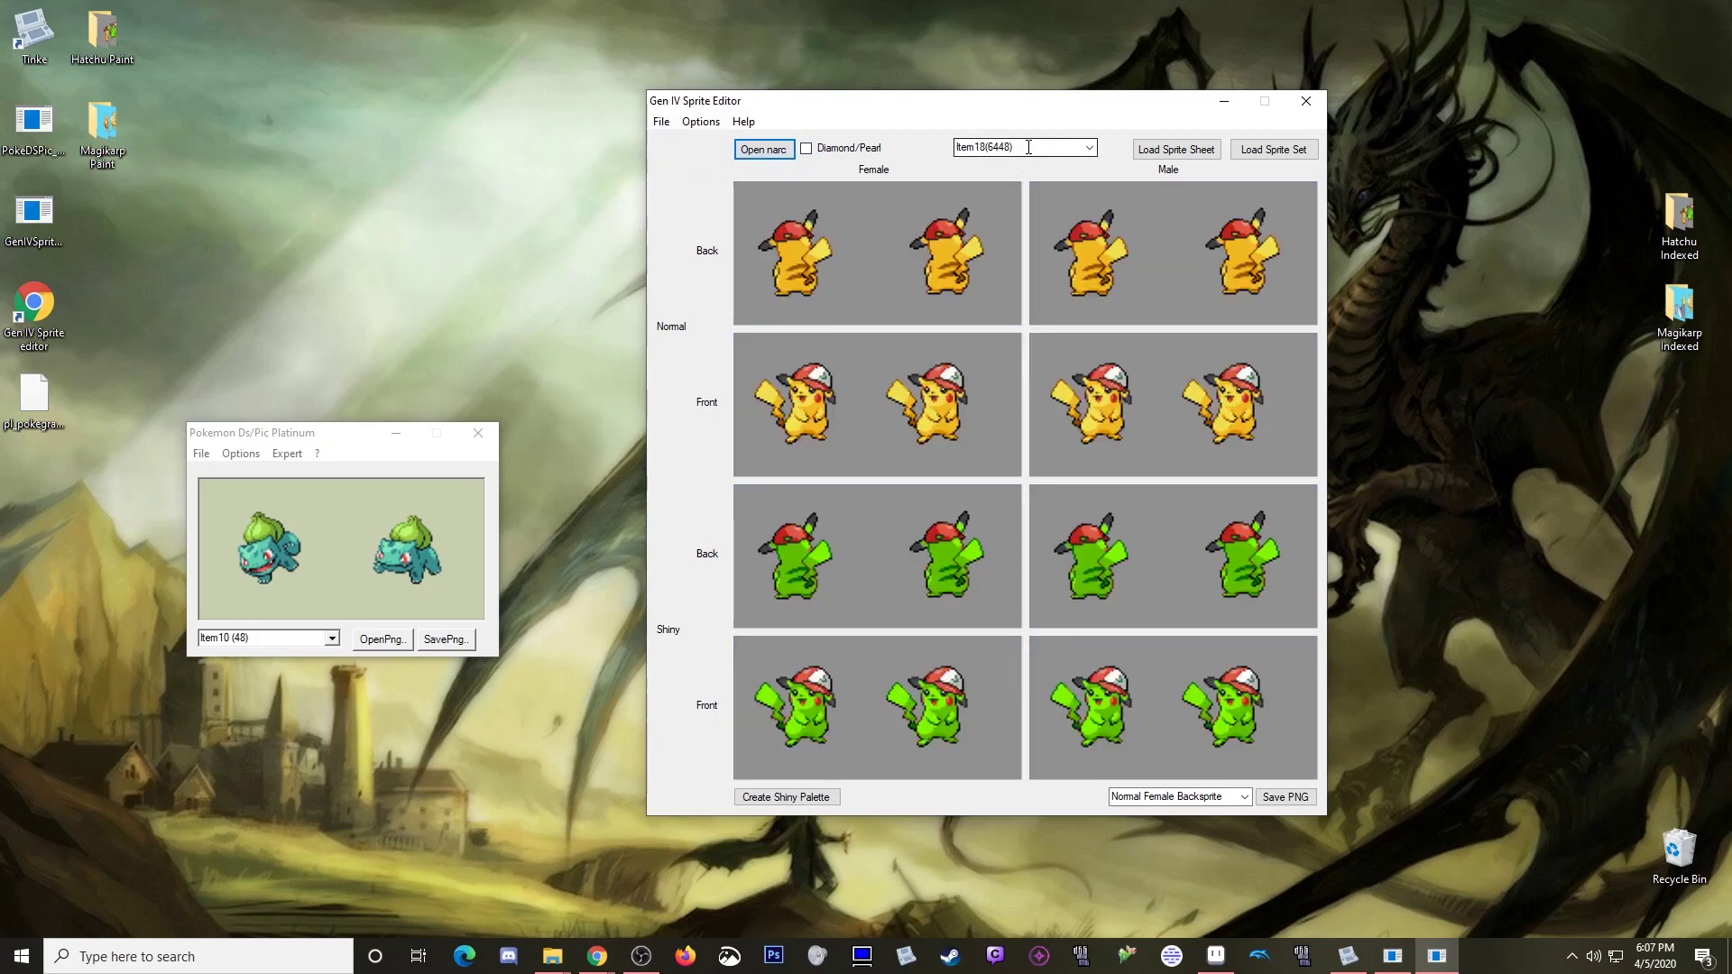
scroll(1046, 150, "down", 6)
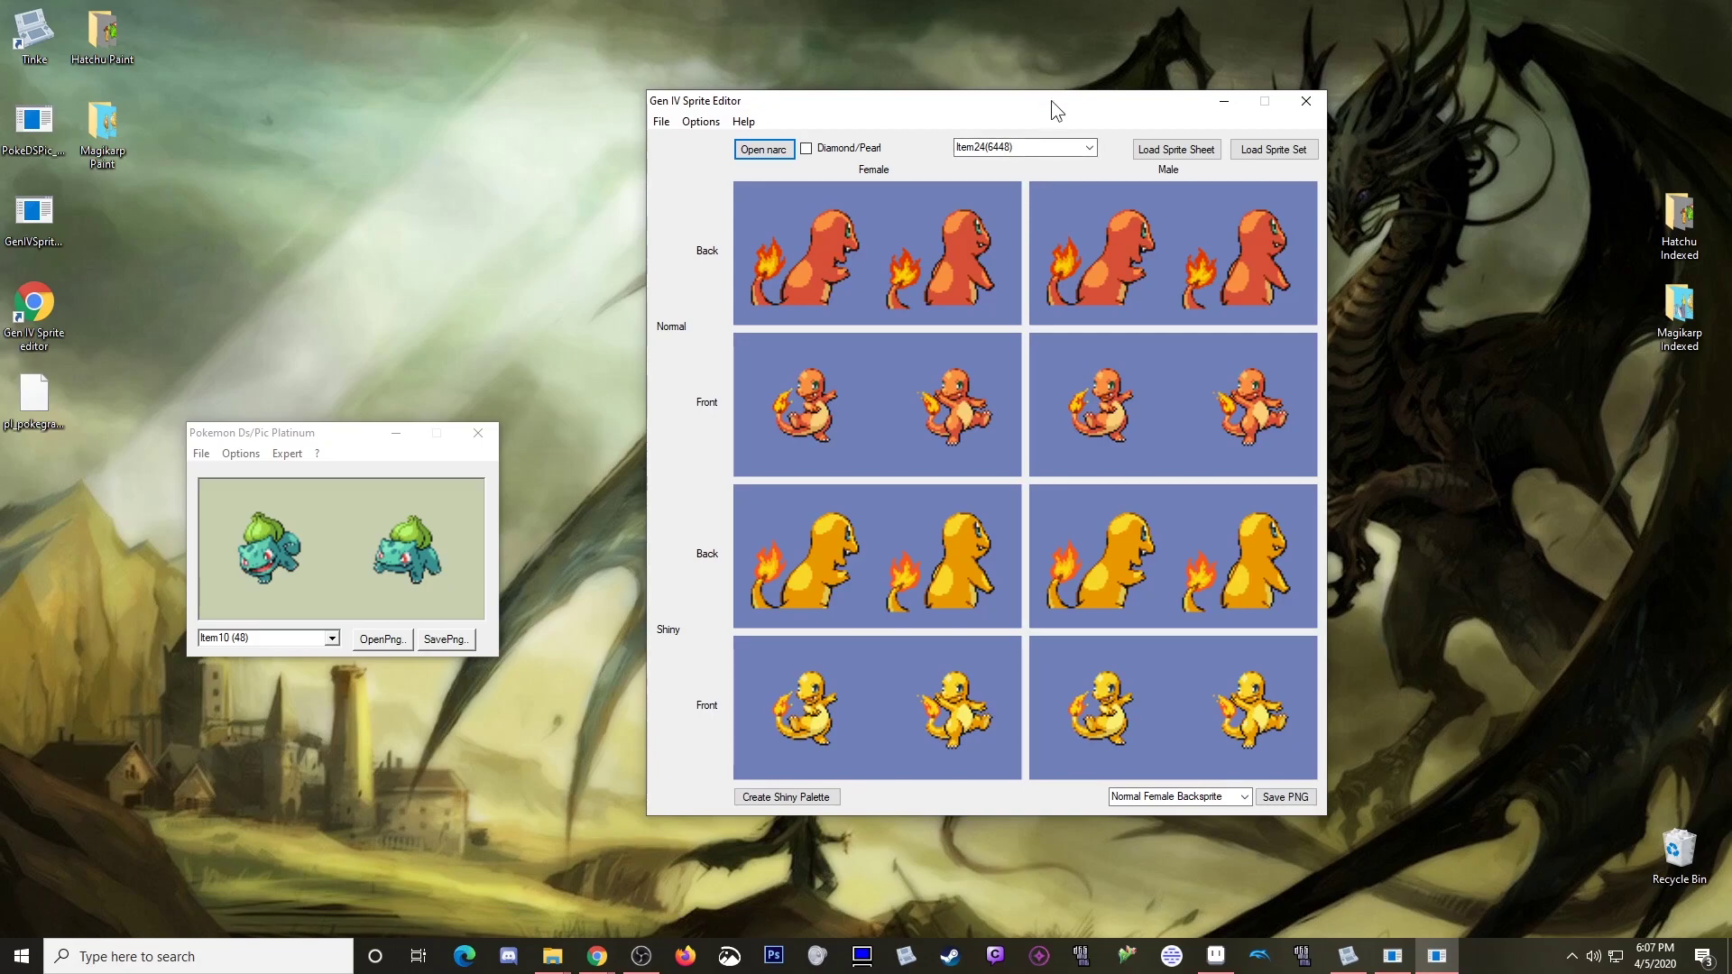
Step: Close the open Ashchu images in Aseprite and open all five images from the Magikarp Paint folder there
left_click_drag(1051, 101, 458, 202)
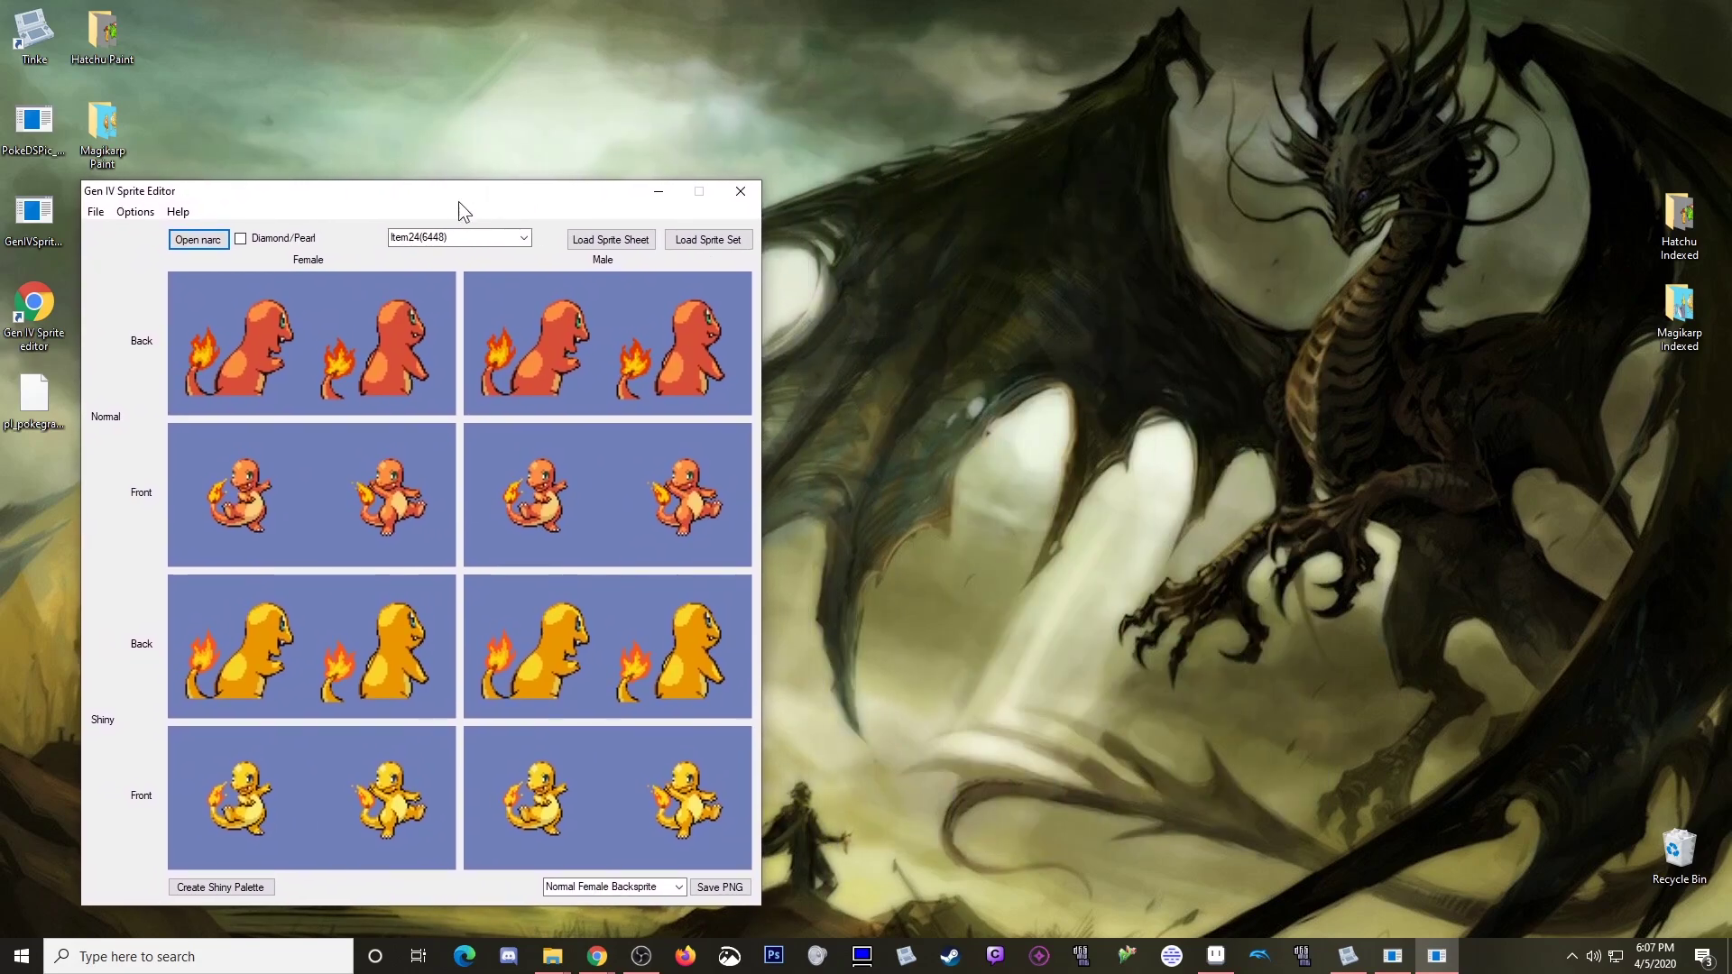
double_click(105, 126)
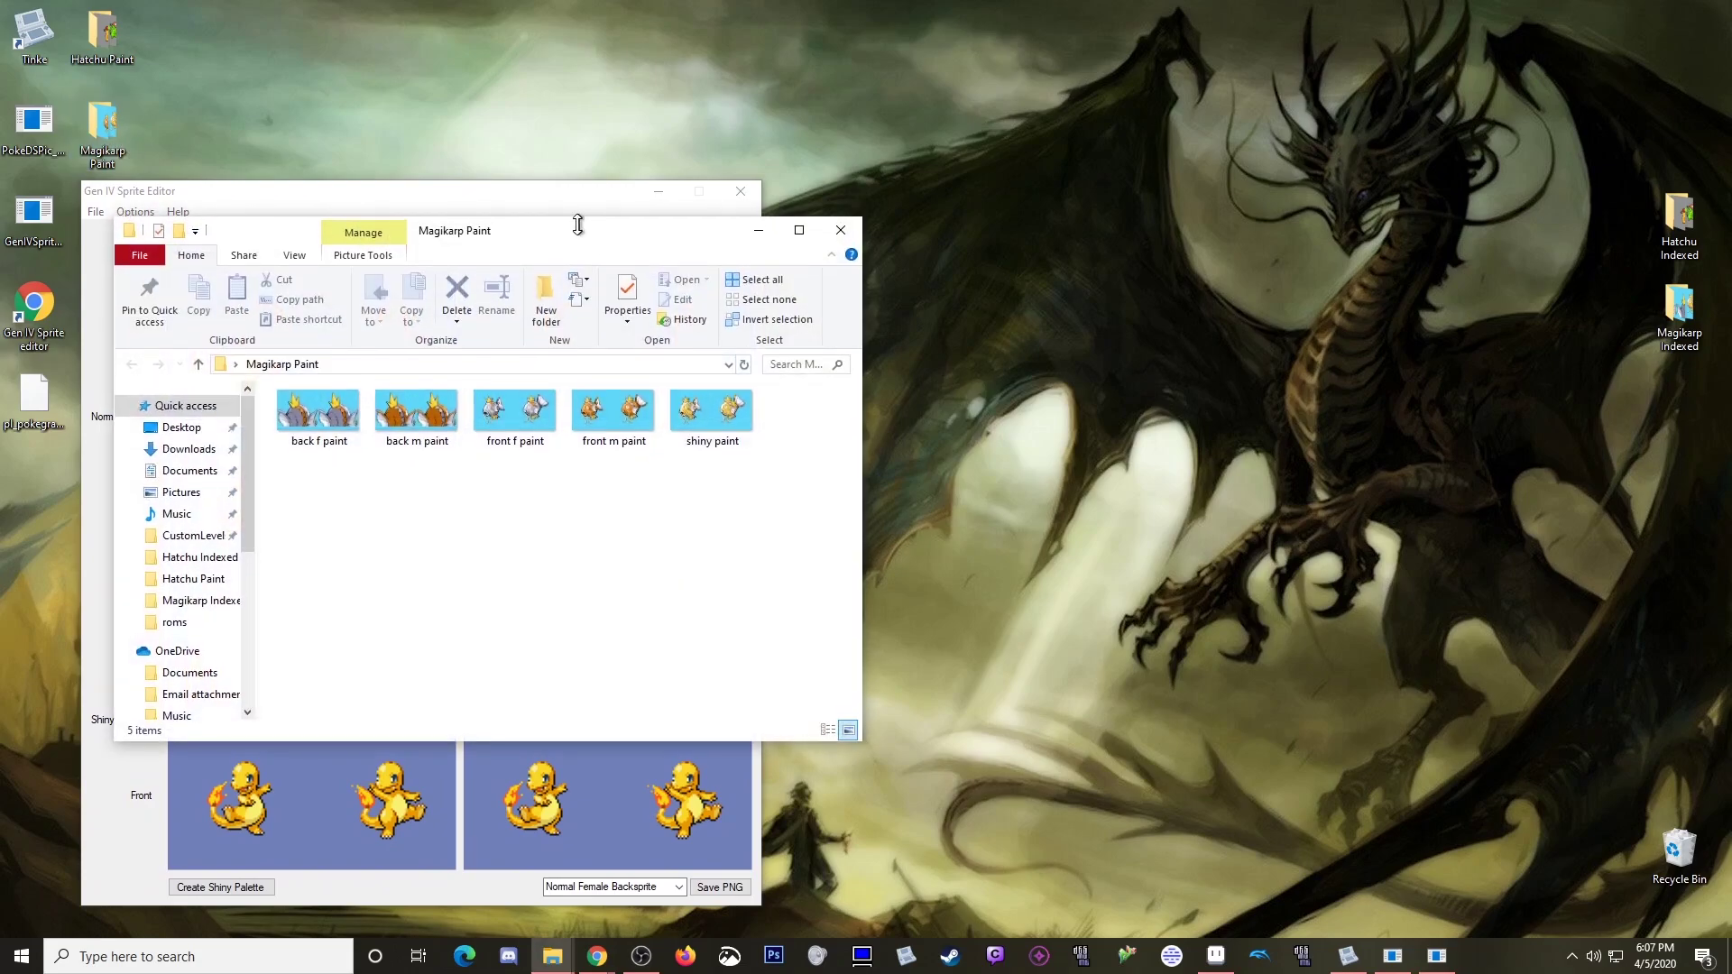
left_click_drag(575, 236, 466, 213)
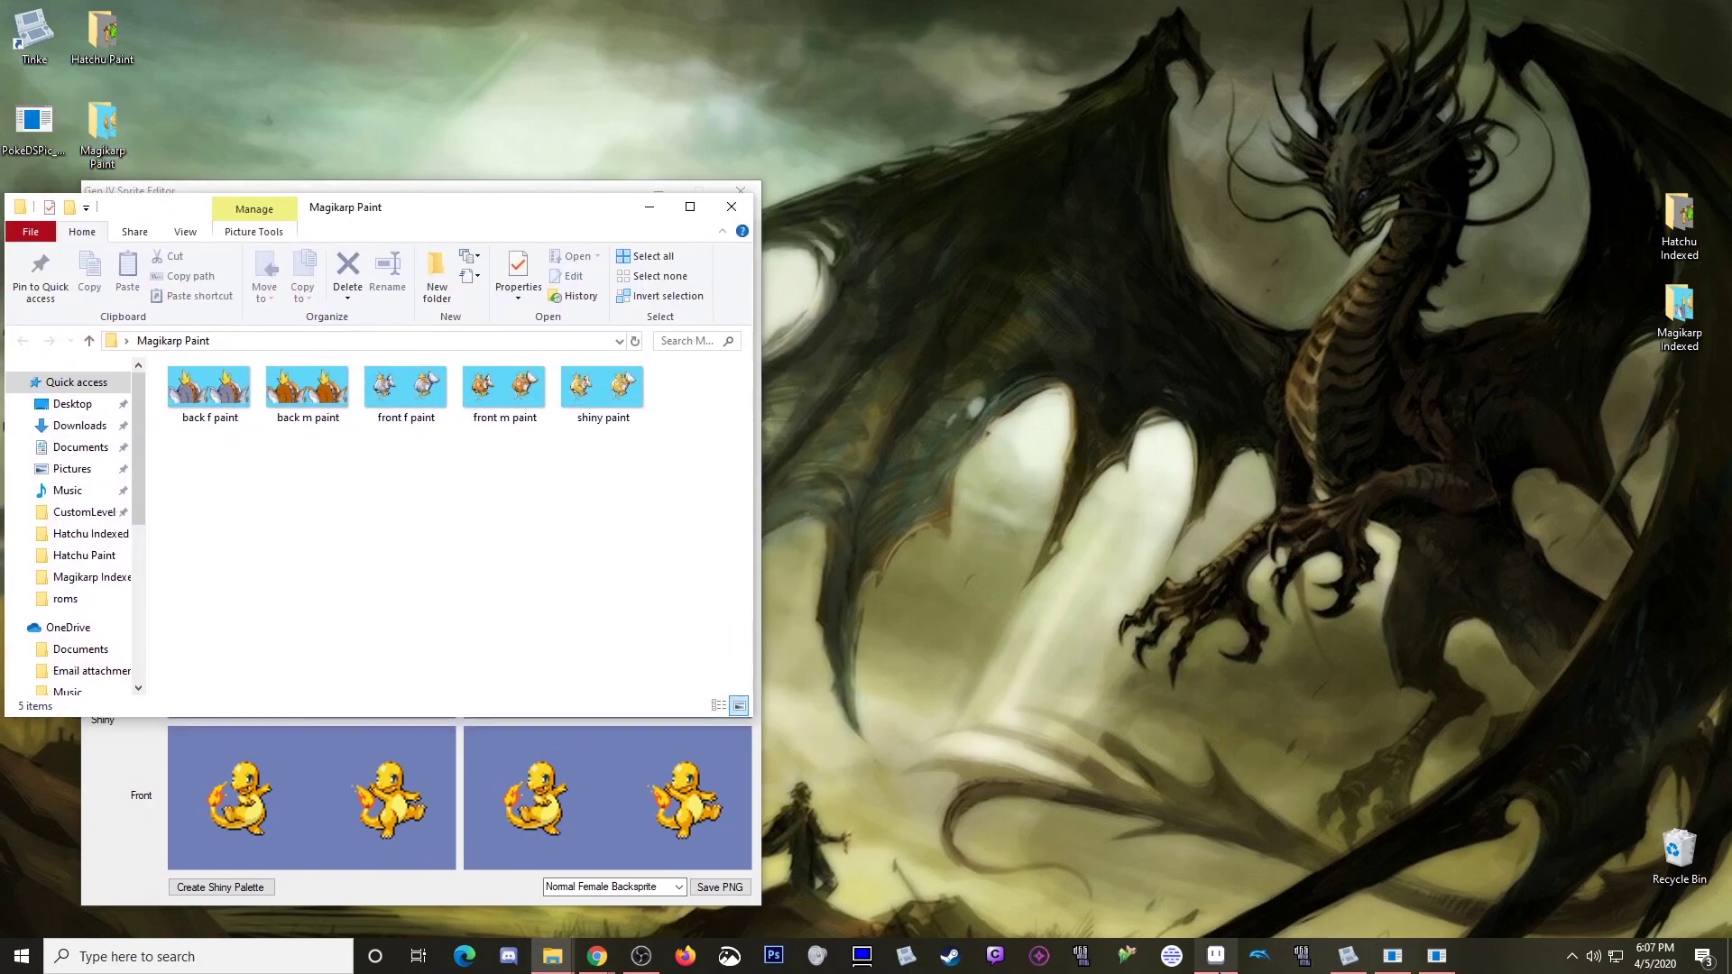
left_click(1215, 956)
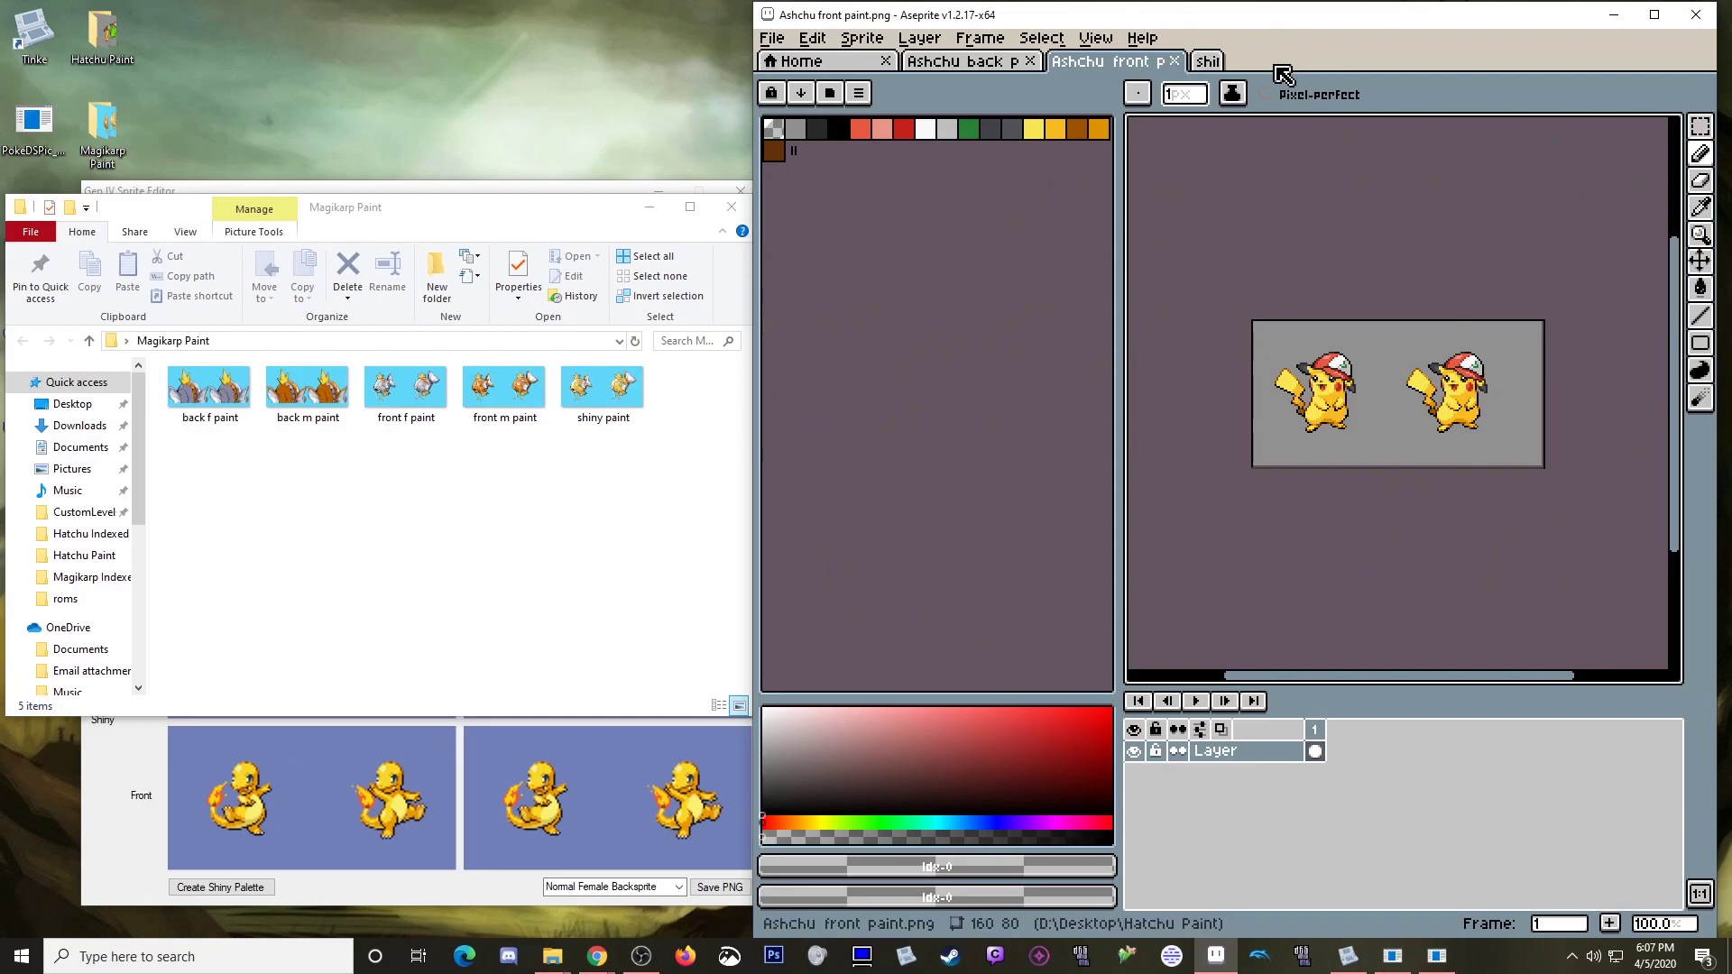
left_click(1173, 60)
left_click(1030, 60)
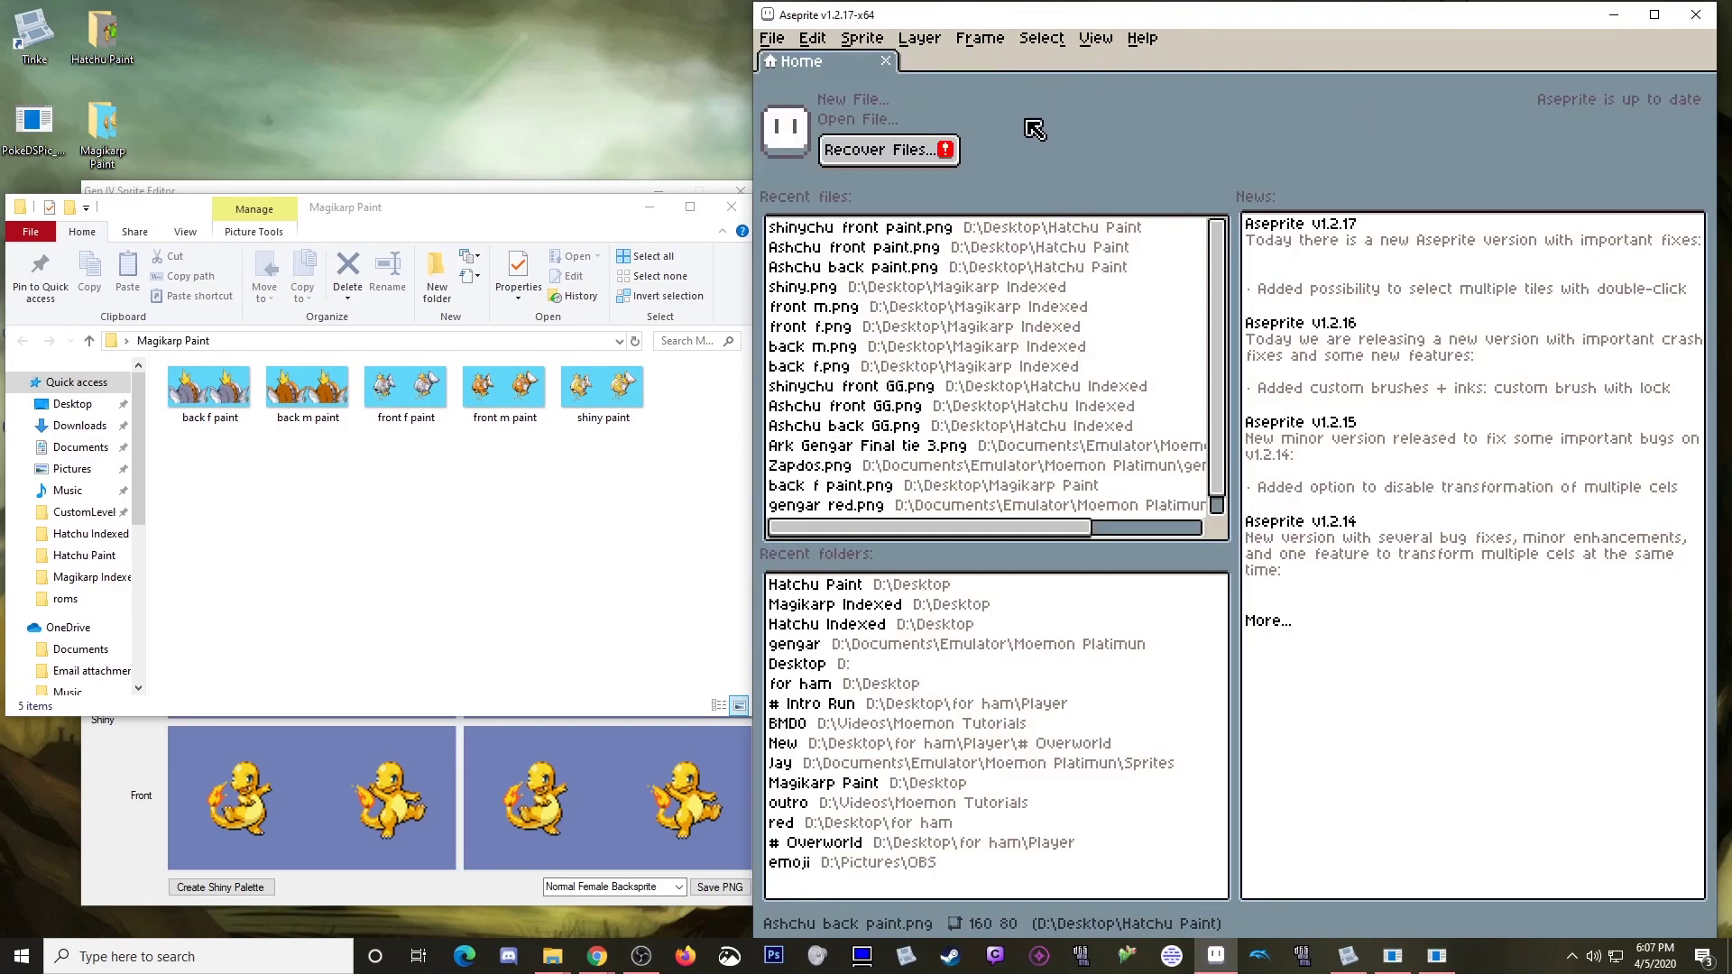
mouse_move(630, 492)
left_mouse_down()
mouse_move(366, 379)
mouse_move(156, 379)
mouse_move(1148, 458)
left_mouse_up()
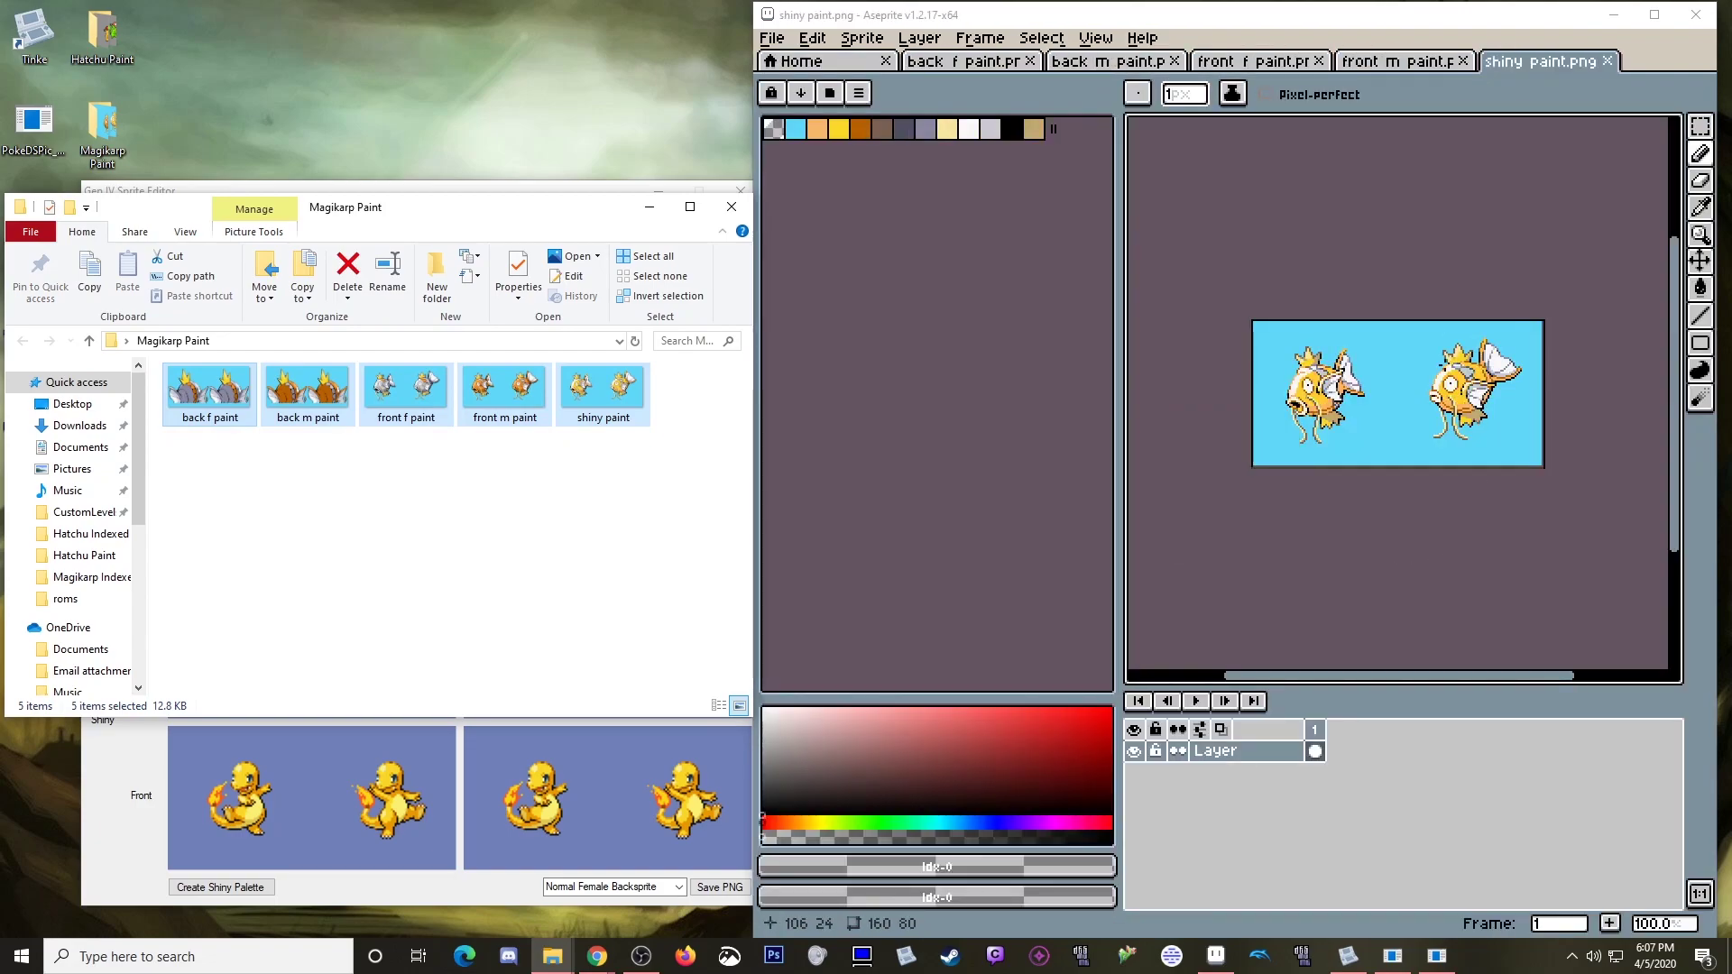
Step: Examine the palettes of the Magikarp paint images and the color mode of back f paint
left_click(977, 65)
left_click(1096, 63)
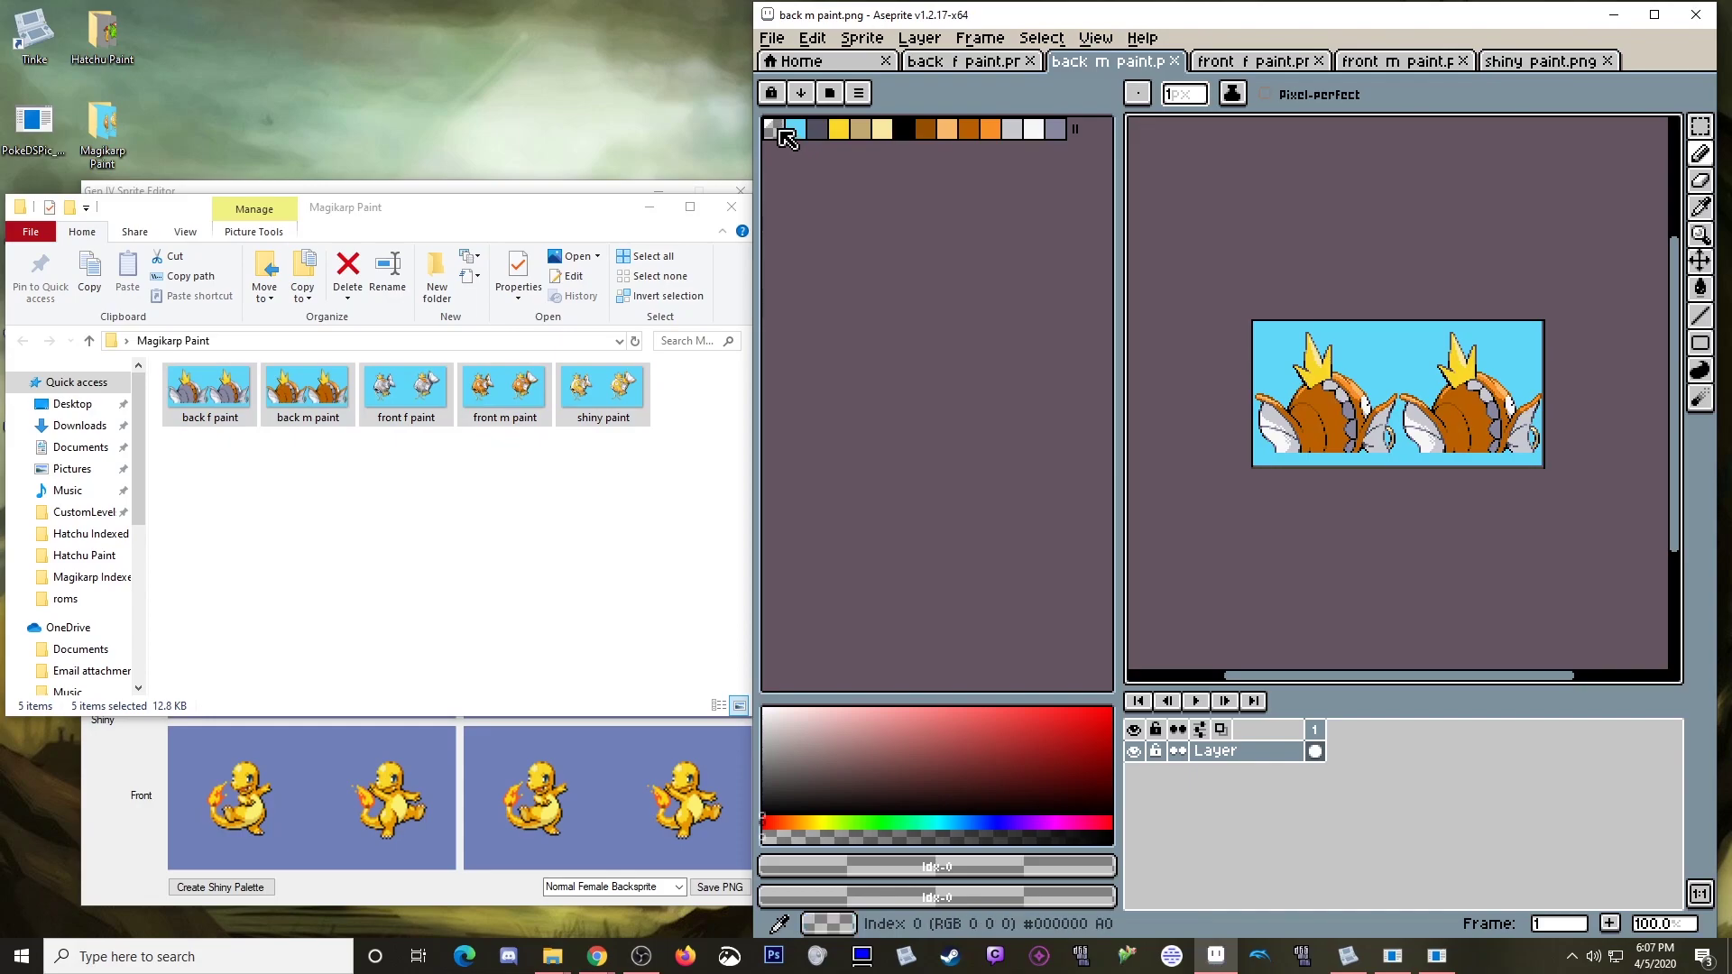
left_click(1256, 61)
left_click(1399, 61)
left_click(923, 62)
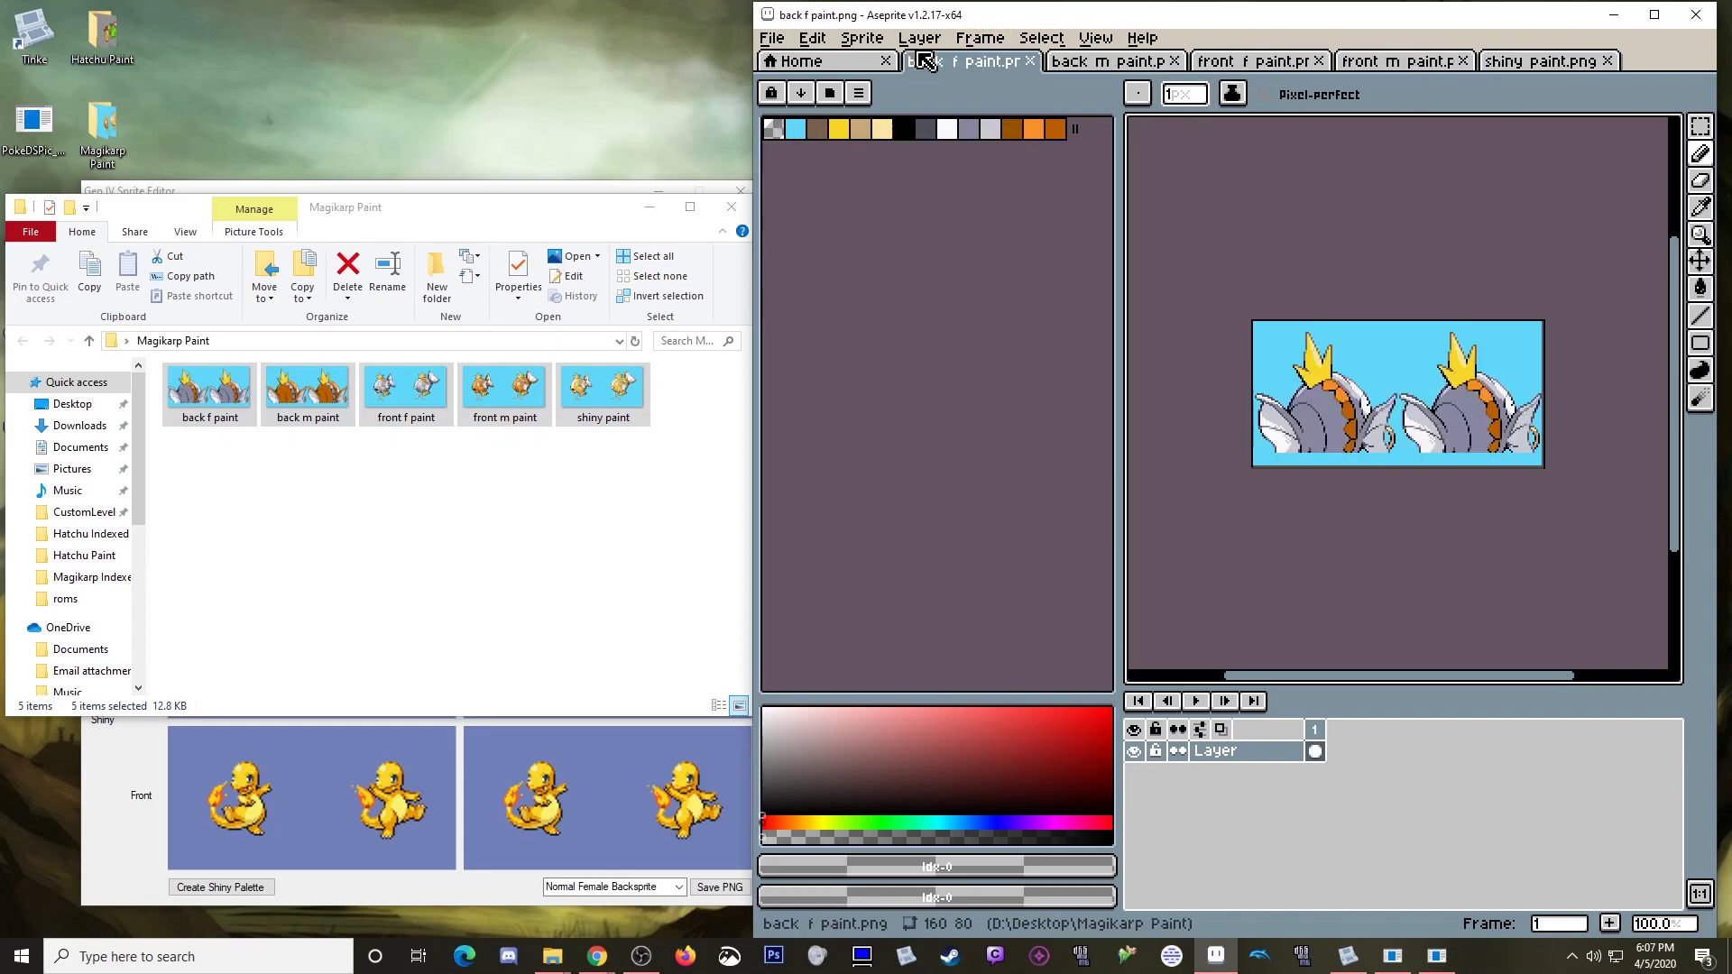
left_click(919, 40)
mouse_move(862, 38)
mouse_move(884, 86)
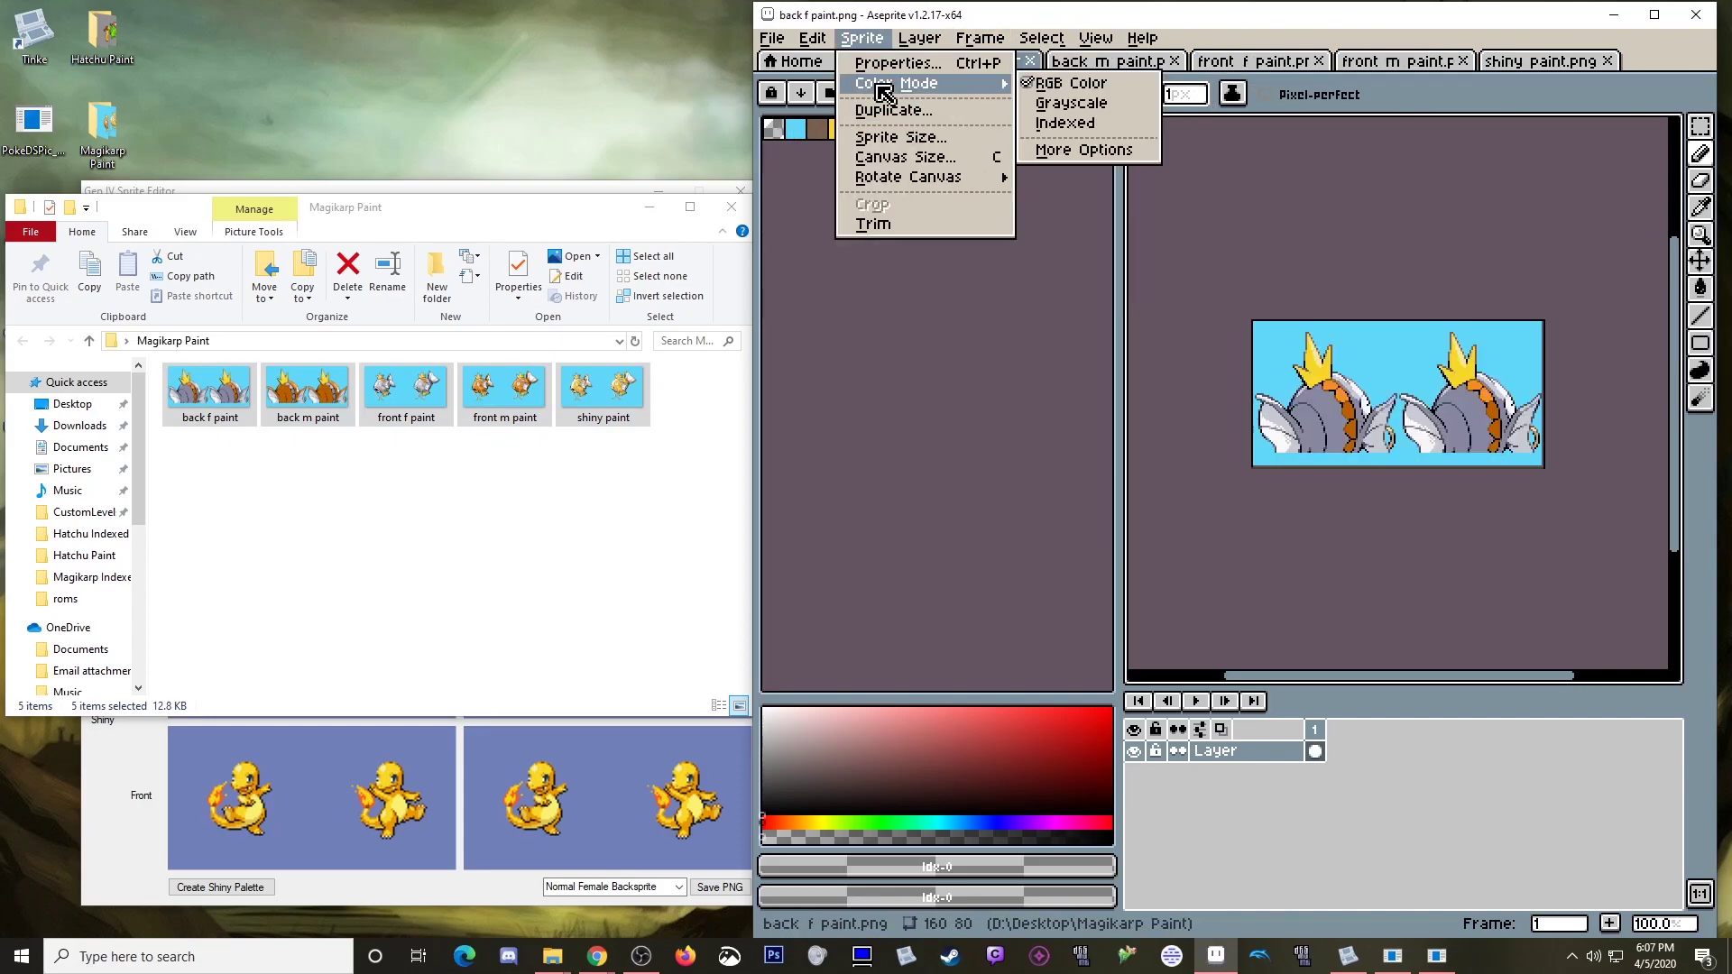
left_click(1035, 407)
left_click(1614, 14)
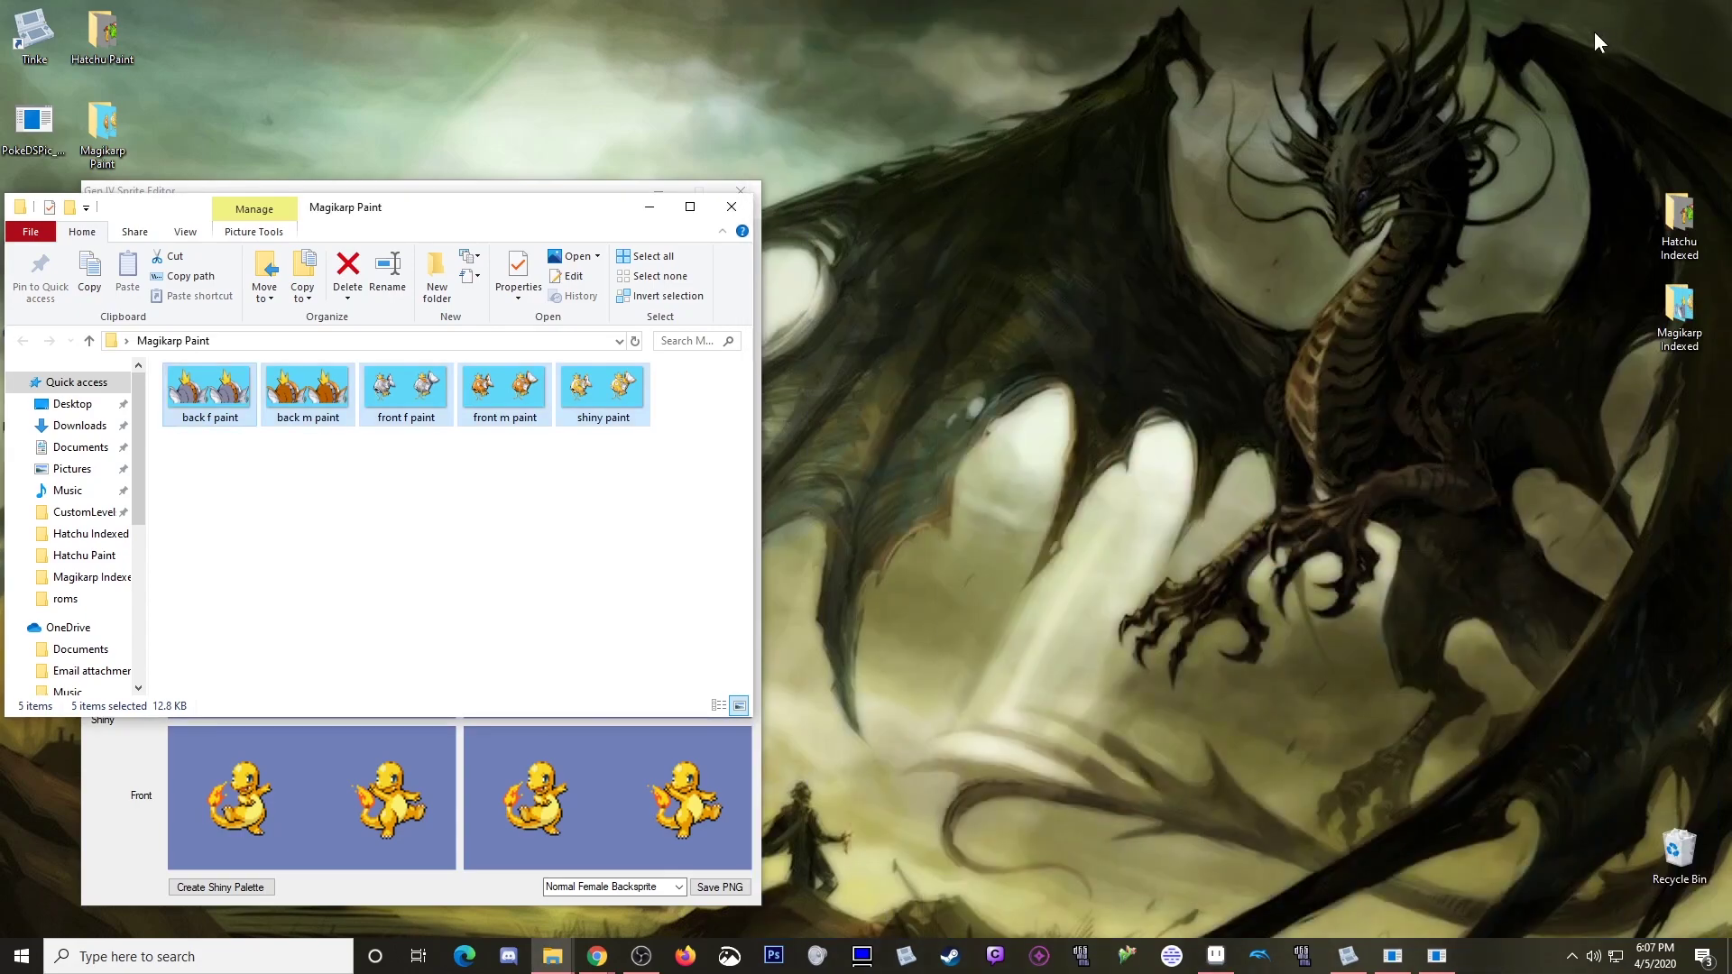
Step: Start a sprite set for Item24 in Gen IV Sprite Editor, assigning back f paint to the female backsprites and back m paint to the male backsprites
left_click(648, 207)
left_click_drag(479, 189, 1013, 114)
left_click(629, 136)
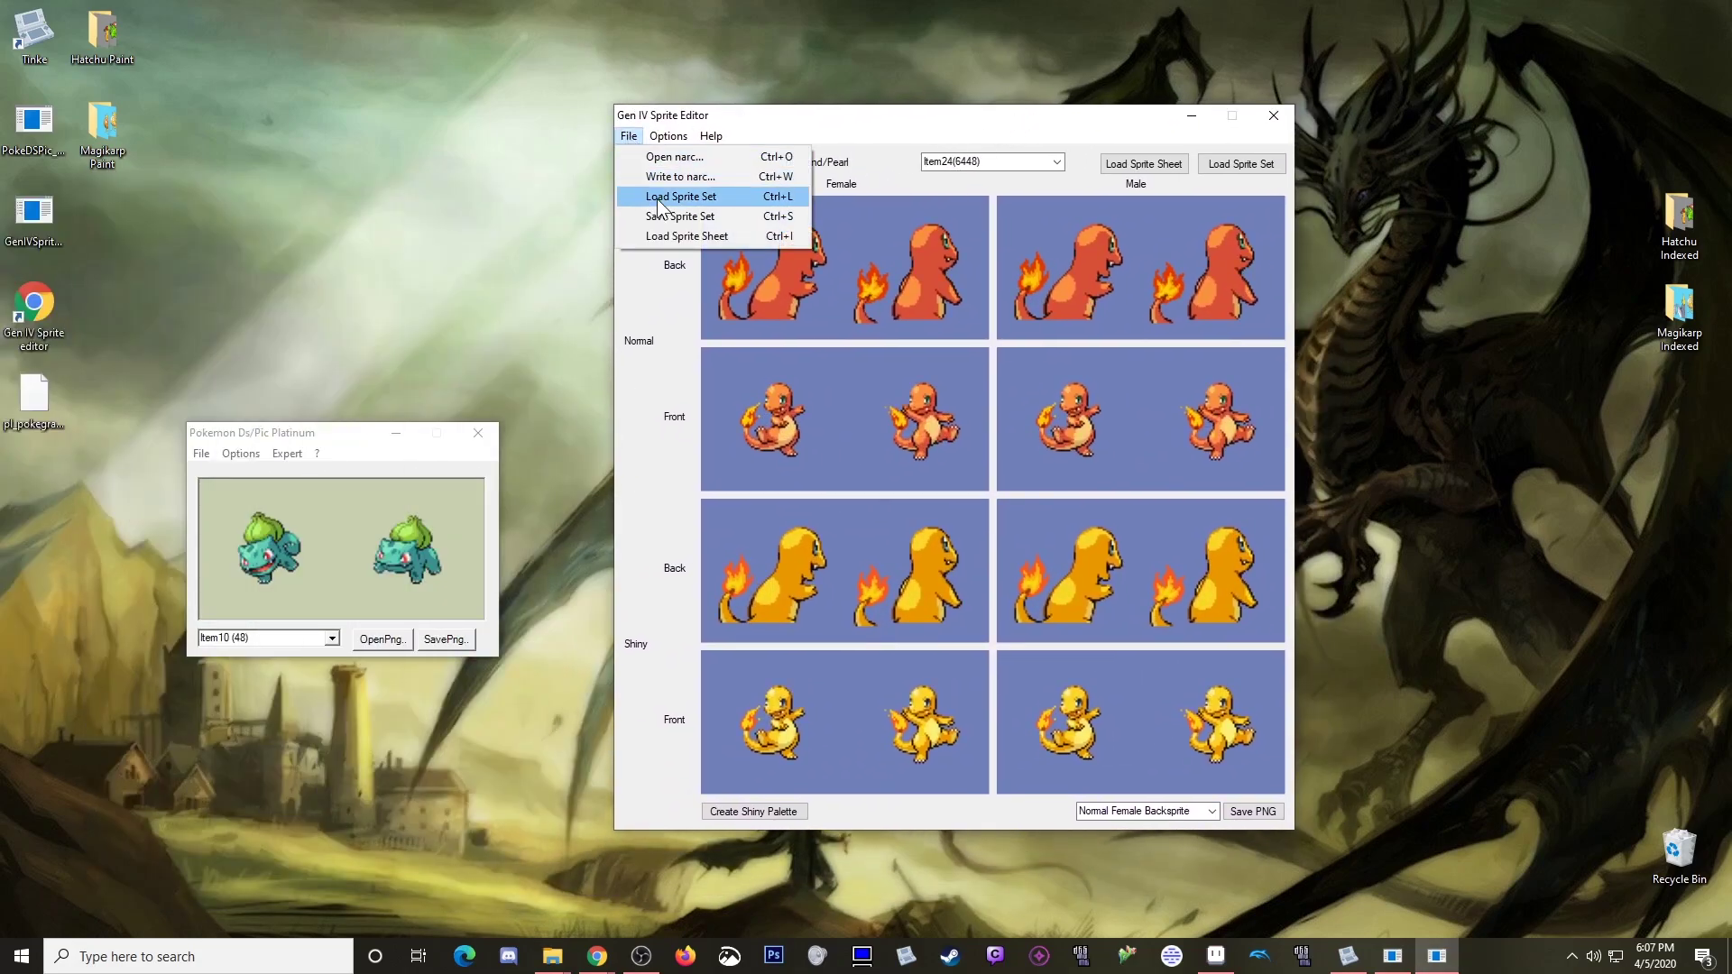
left_click(659, 198)
left_click(428, 209)
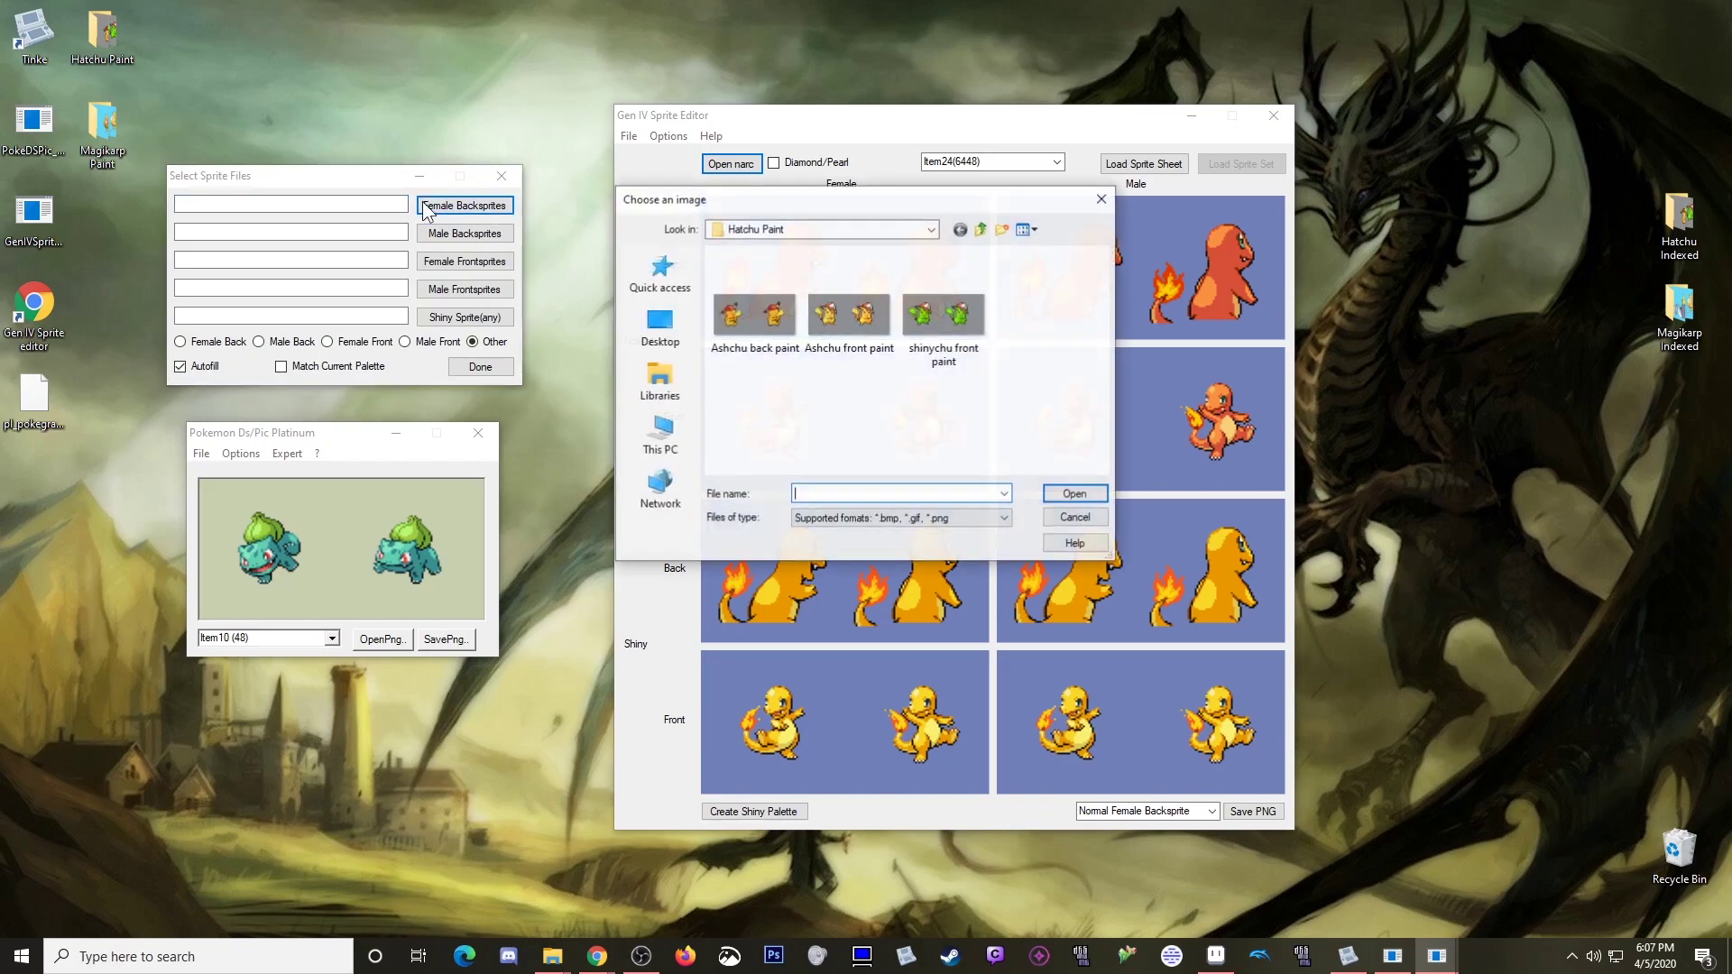
left_click(983, 230)
scroll(922, 339, "down", 3)
double_click(827, 348)
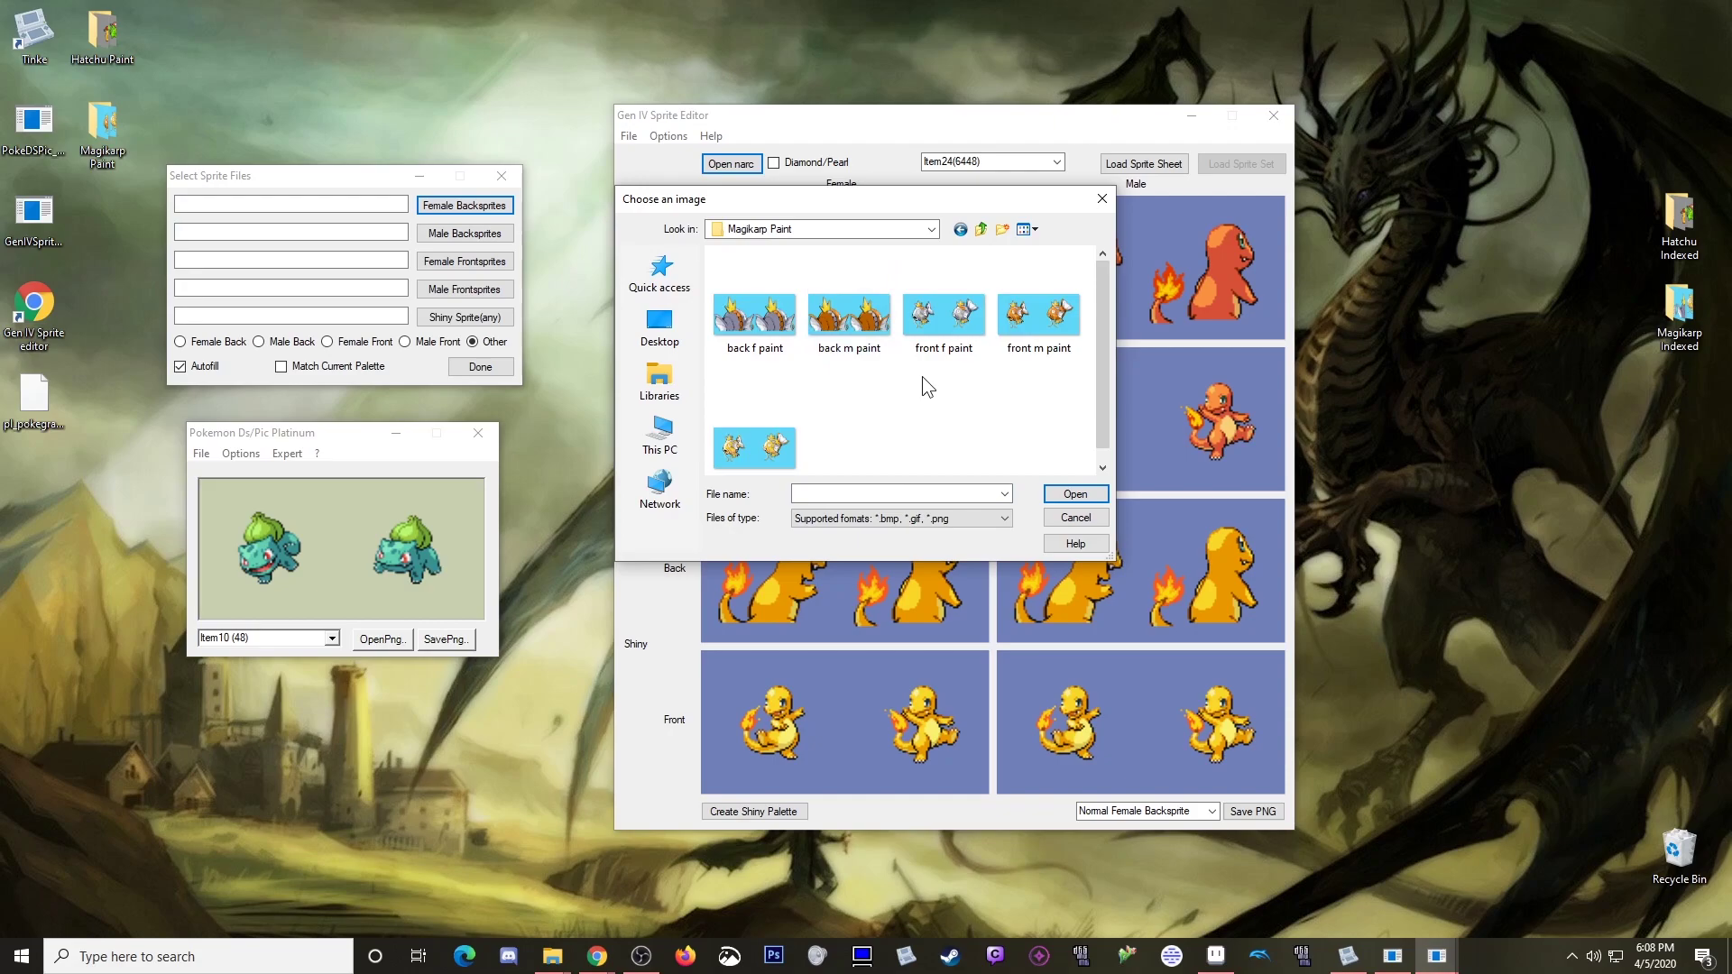
double_click(746, 317)
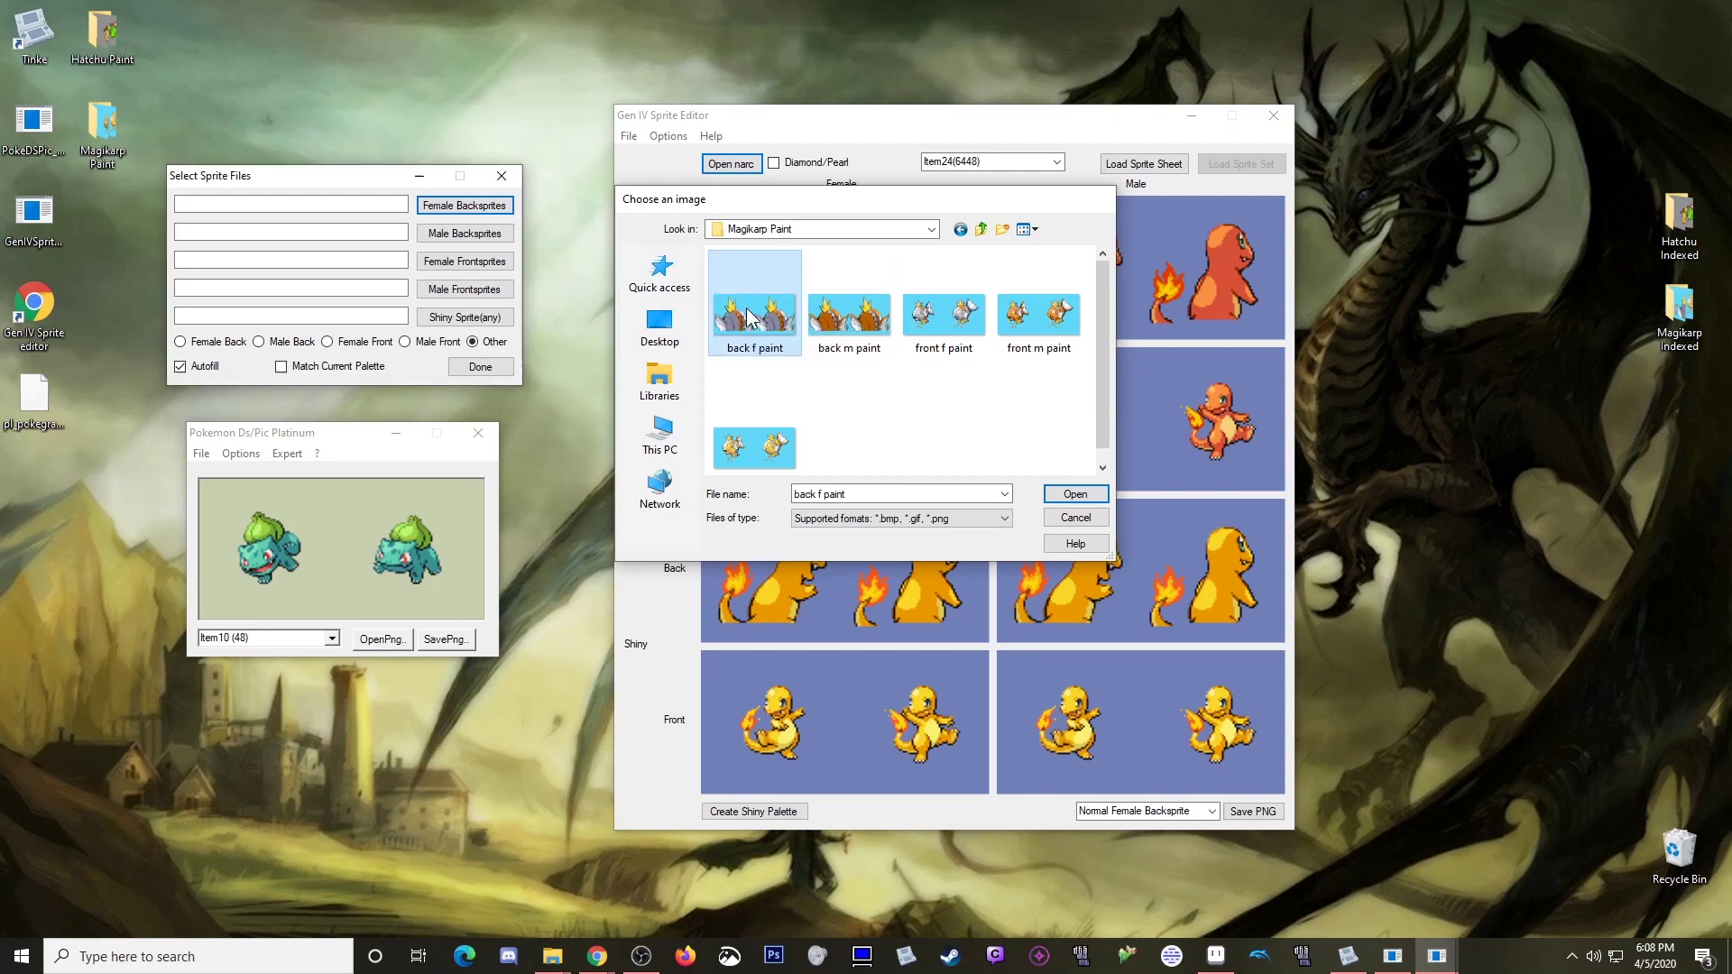
left_click(452, 236)
double_click(852, 323)
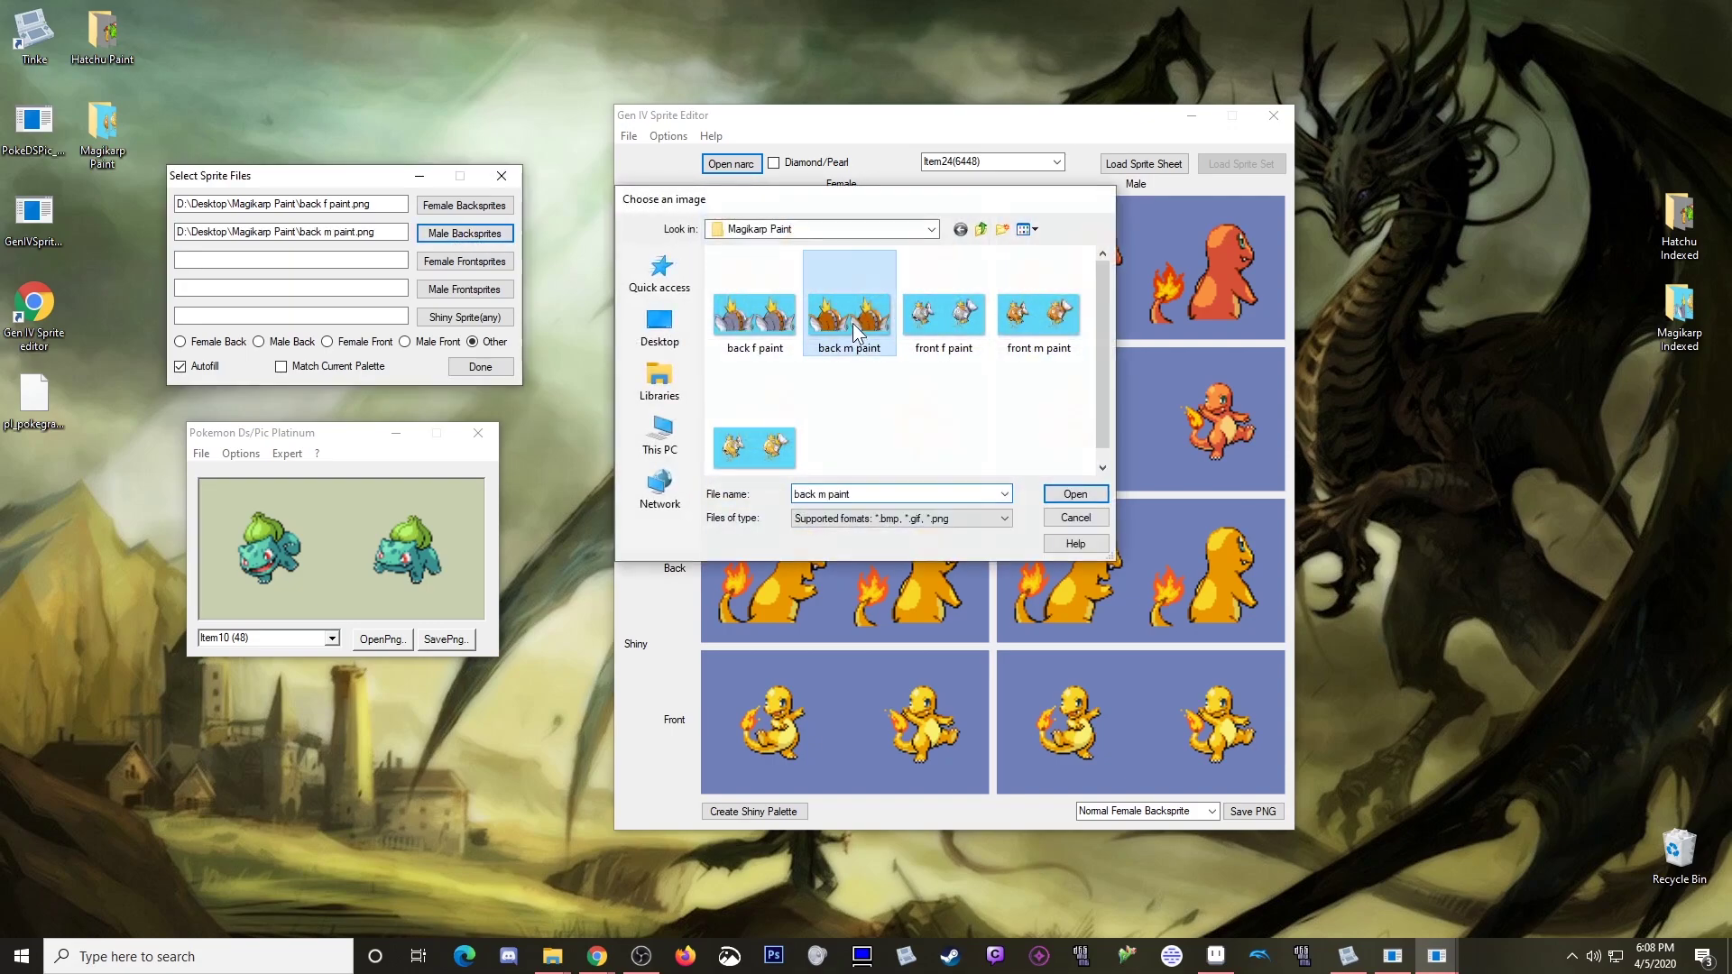
Step: Assign front f paint to the female frontsprites and front m paint to the male frontsprites
left_click(478, 268)
double_click(945, 316)
left_click(483, 293)
double_click(1037, 320)
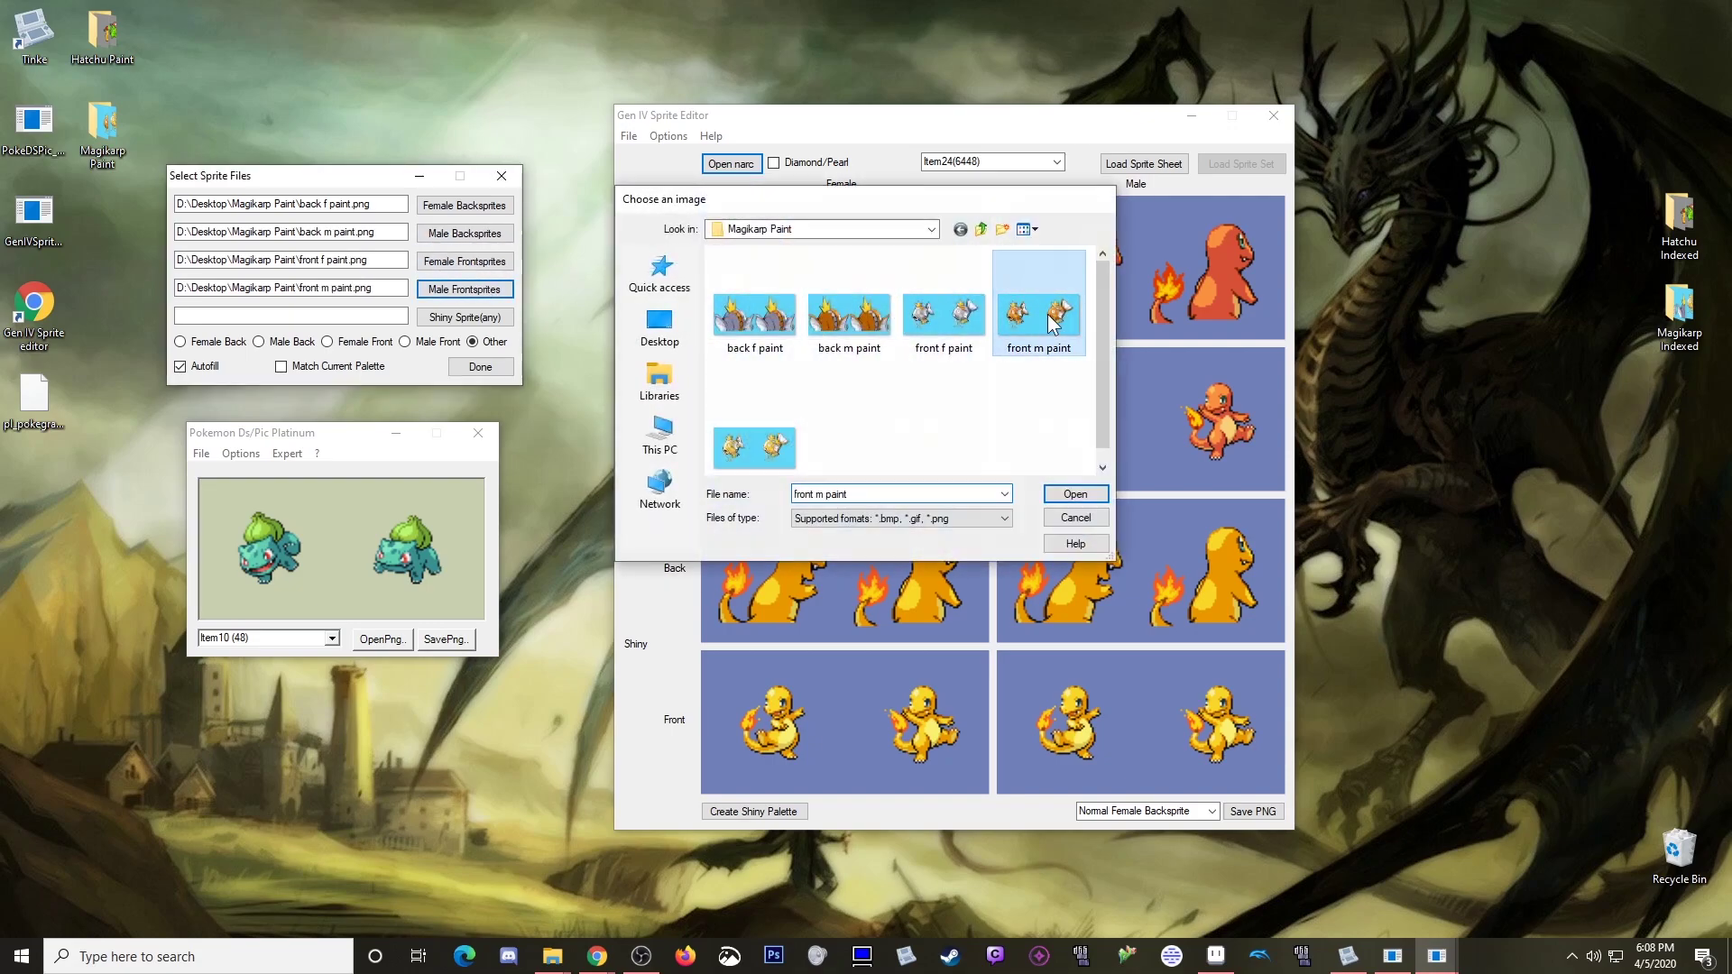
Step: Assign shiny paint as the shiny sprite with the Male Front option, and load the sprite set
left_click(439, 314)
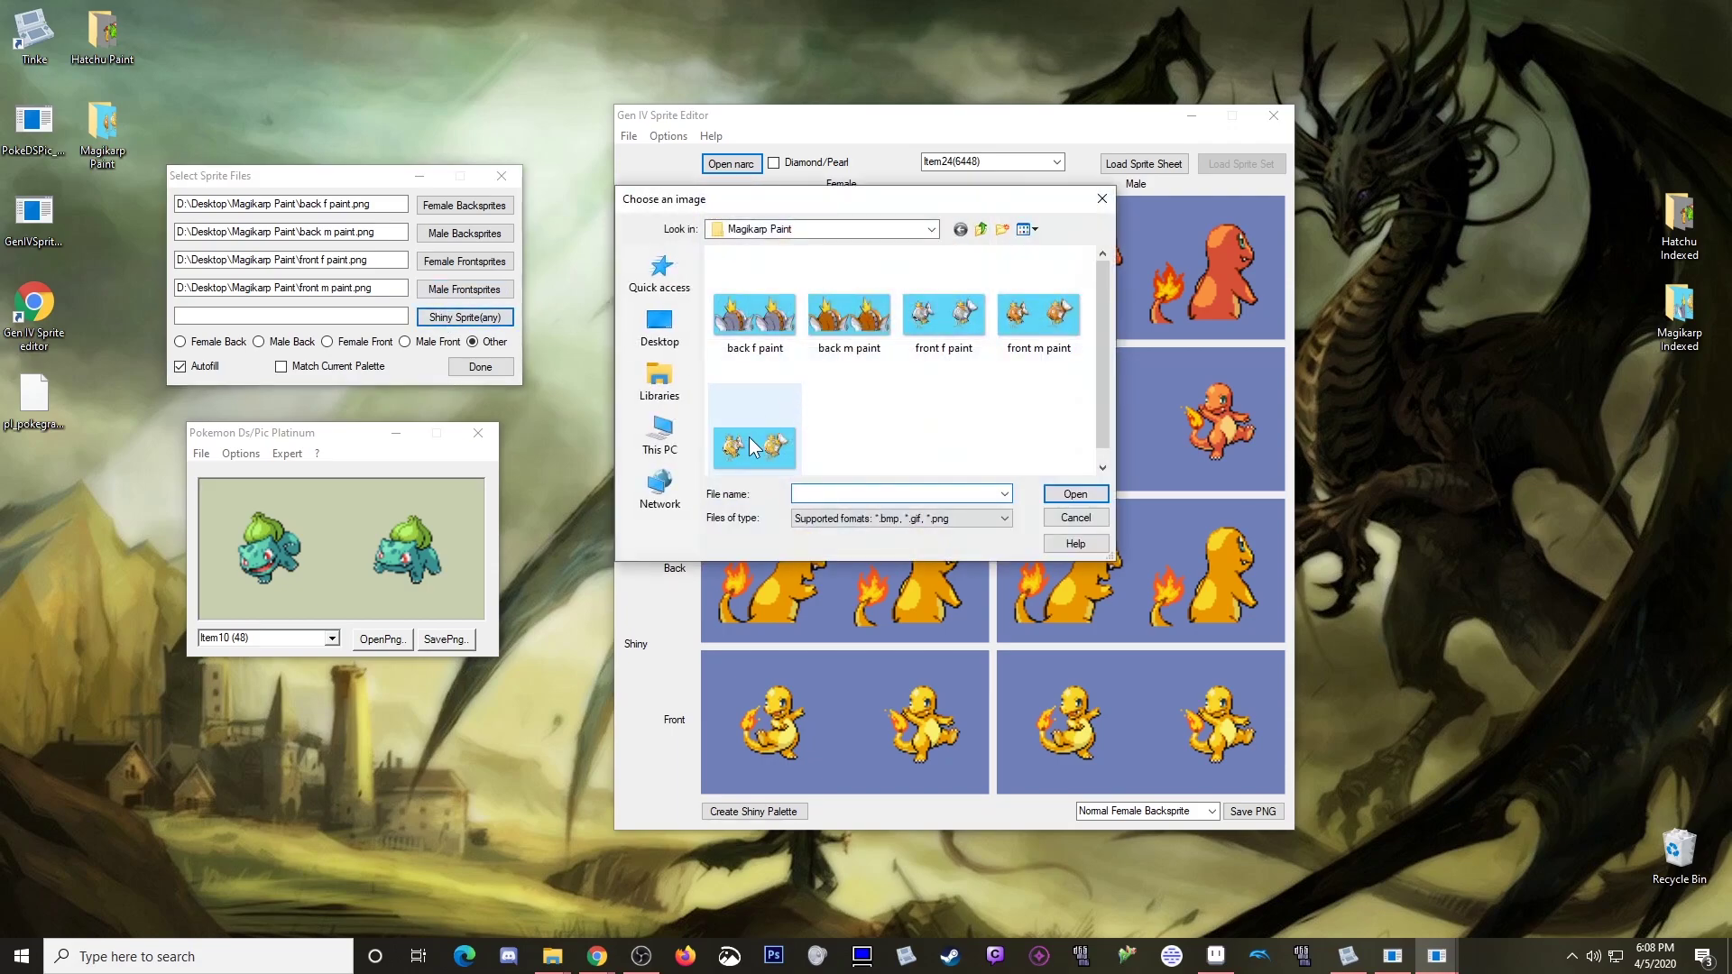
double_click(753, 447)
left_click(405, 342)
left_click(480, 368)
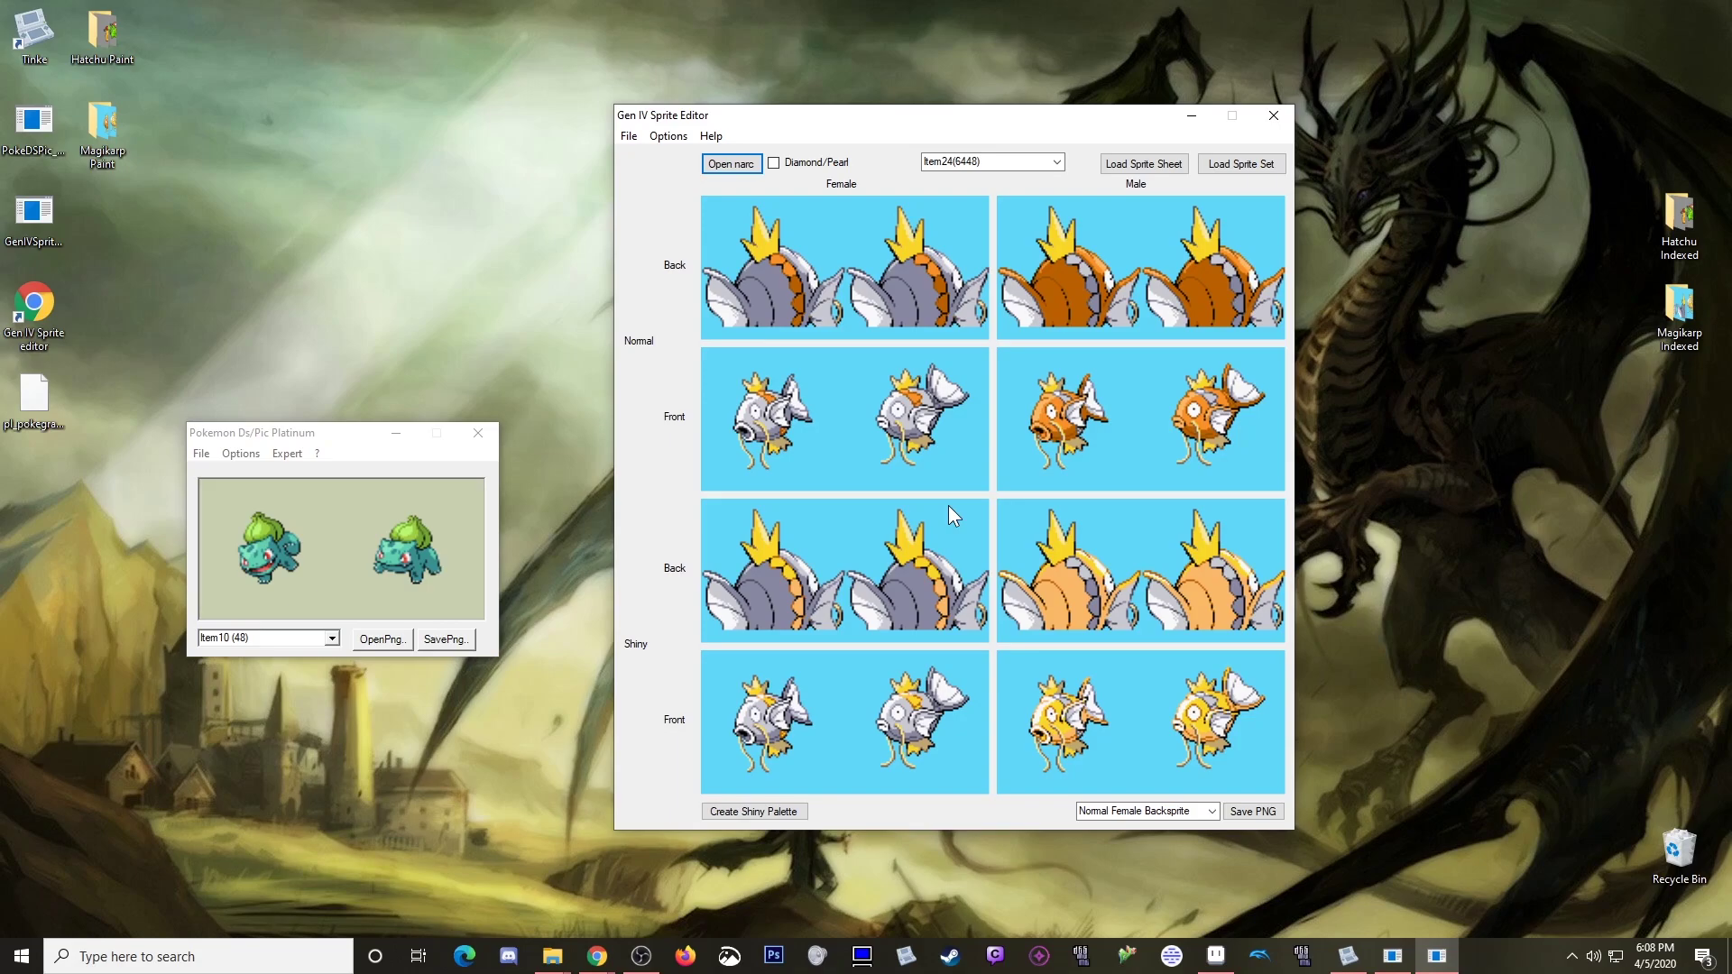
Step: Compare the palettes of the male, female and shiny Magikarp paint images in Aseprite
left_click(1216, 957)
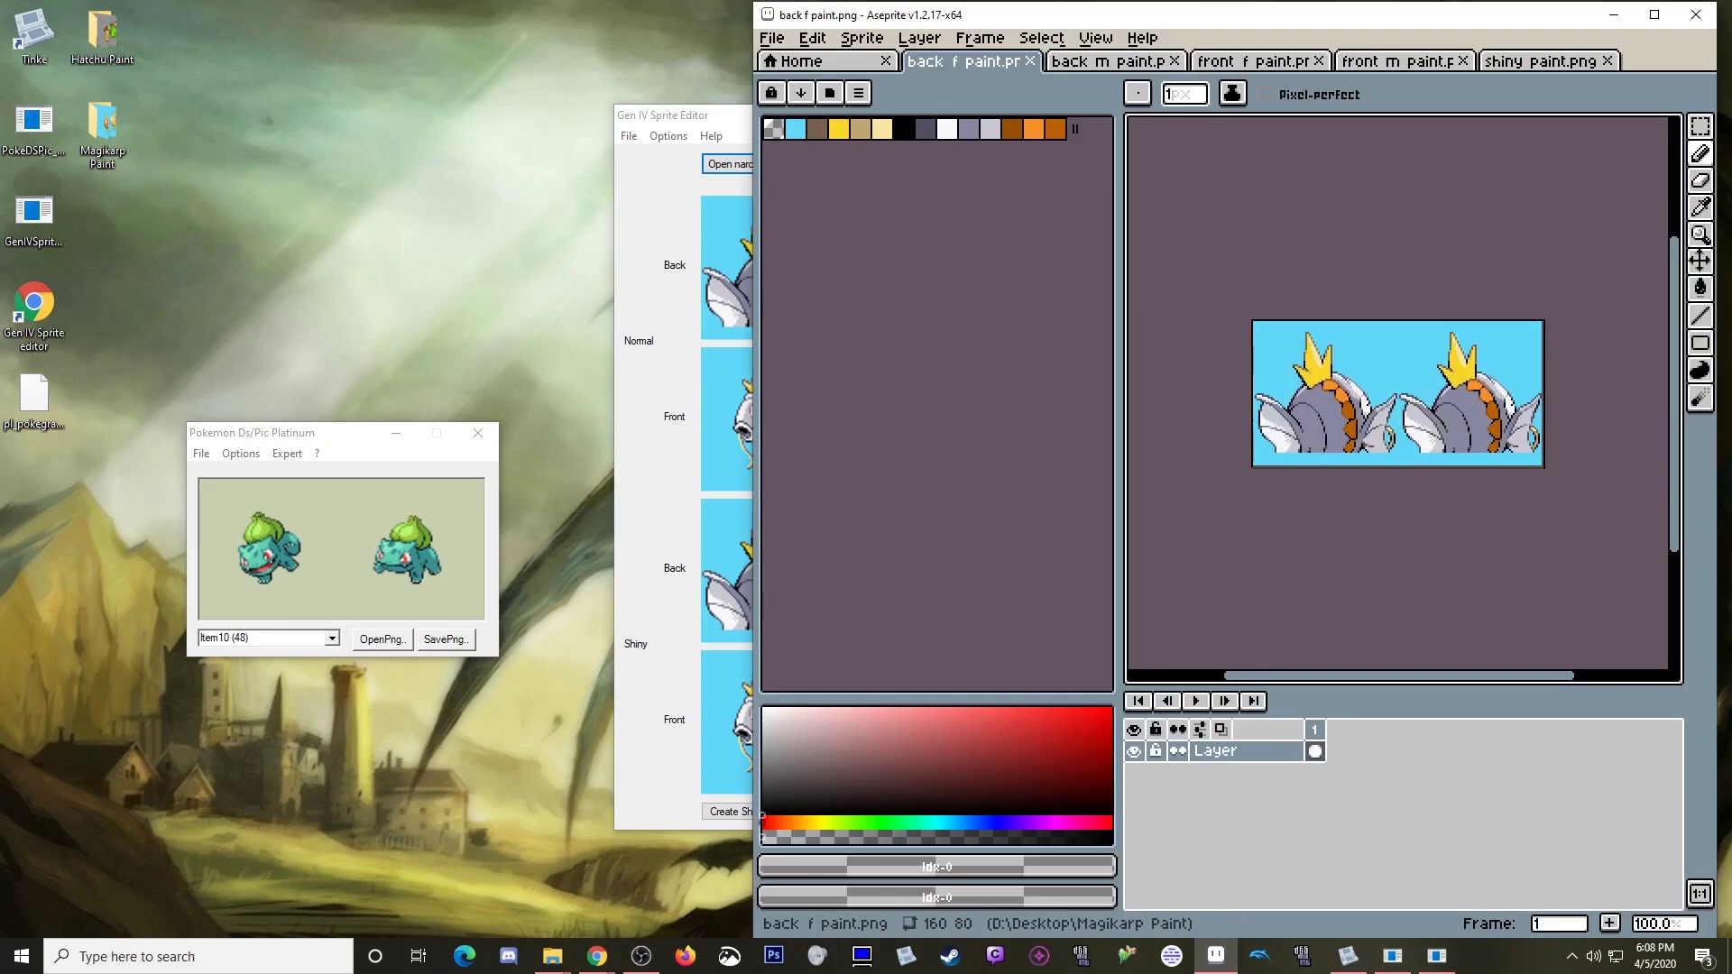
left_click(1112, 62)
left_click(1252, 63)
left_click(1385, 63)
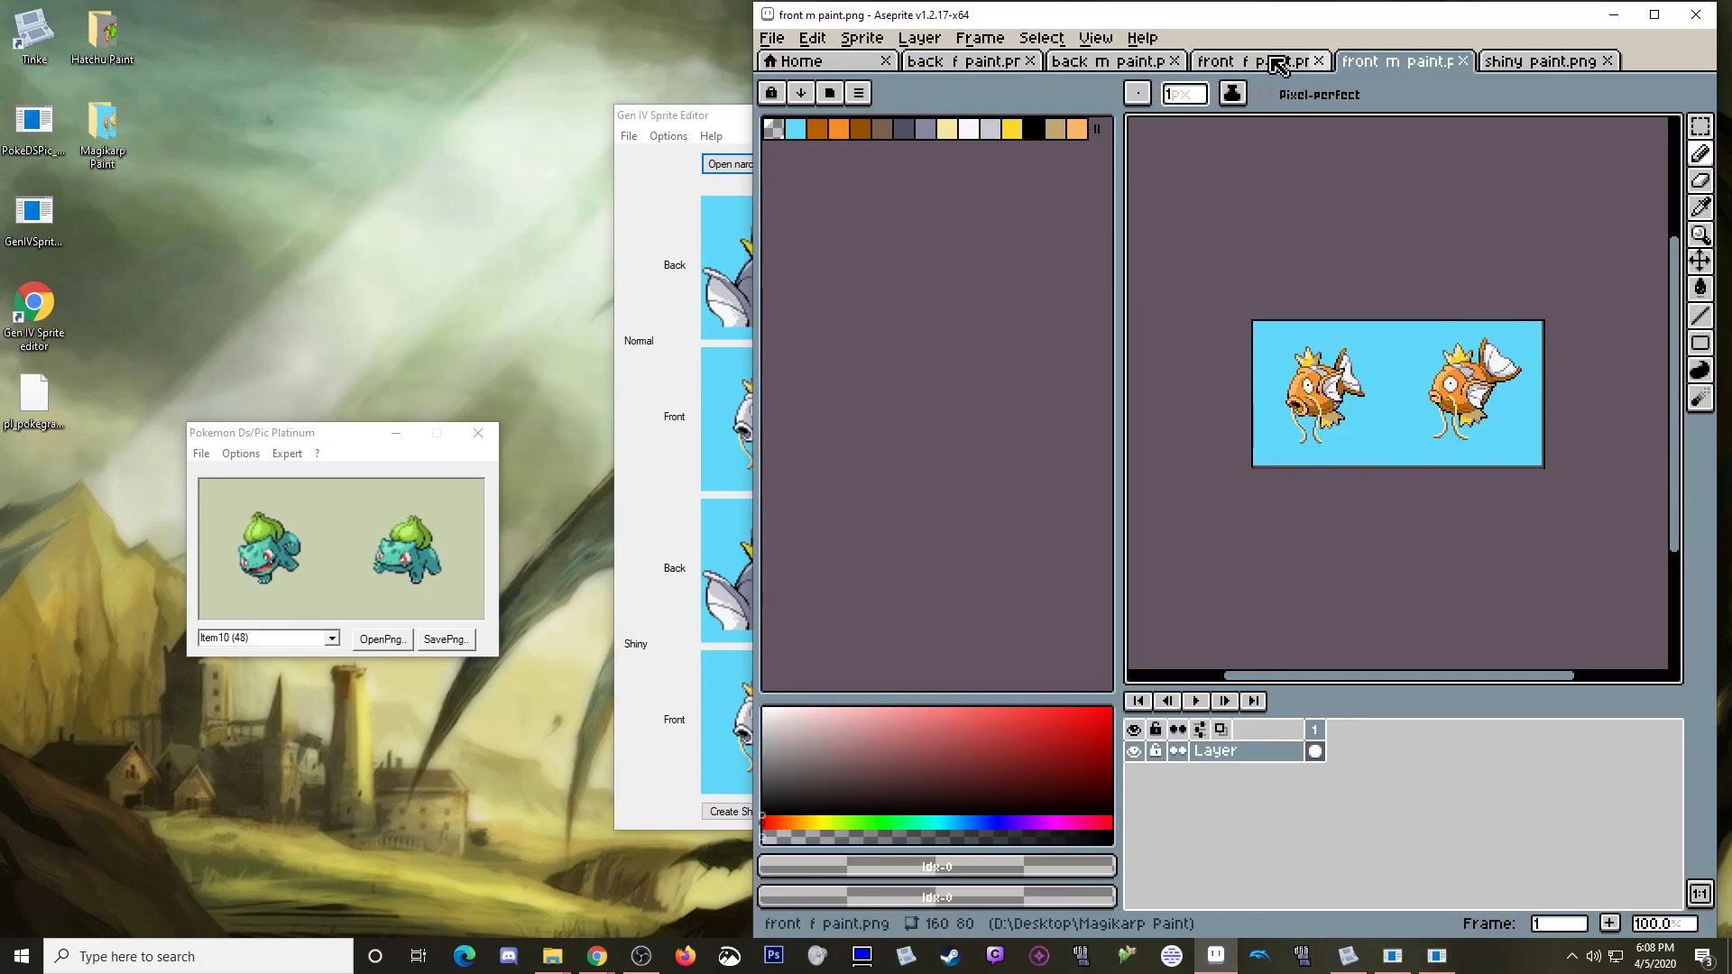
left_click(1156, 63)
left_click(1574, 63)
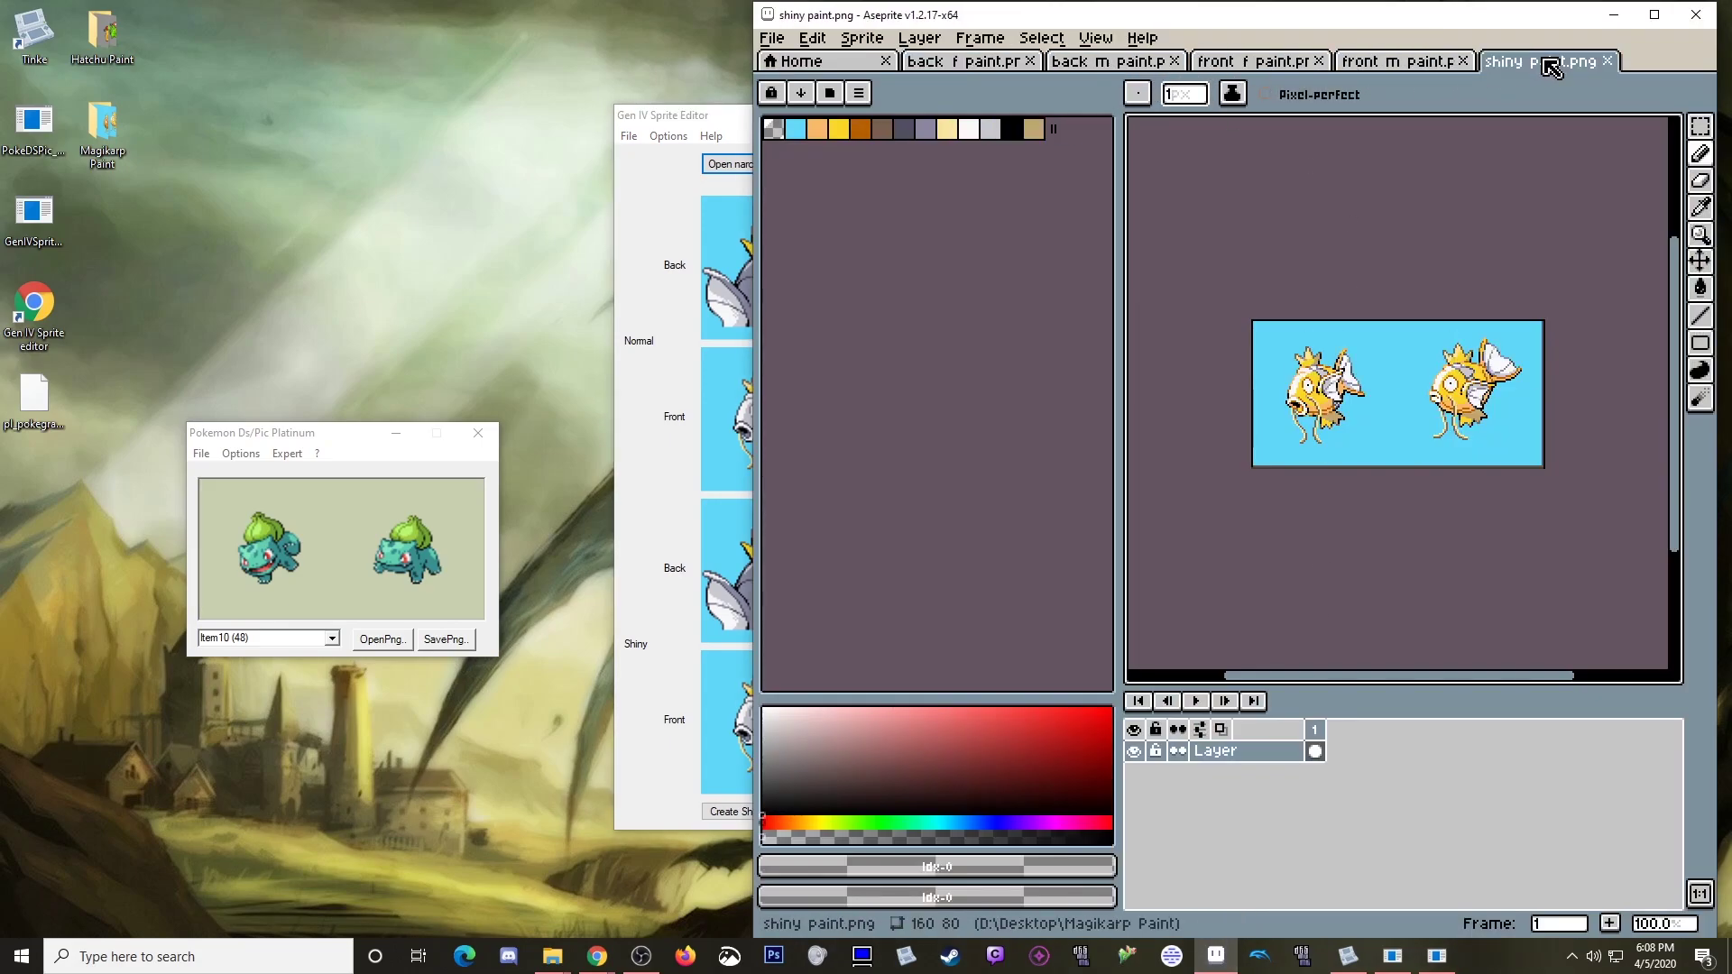
left_click(1610, 16)
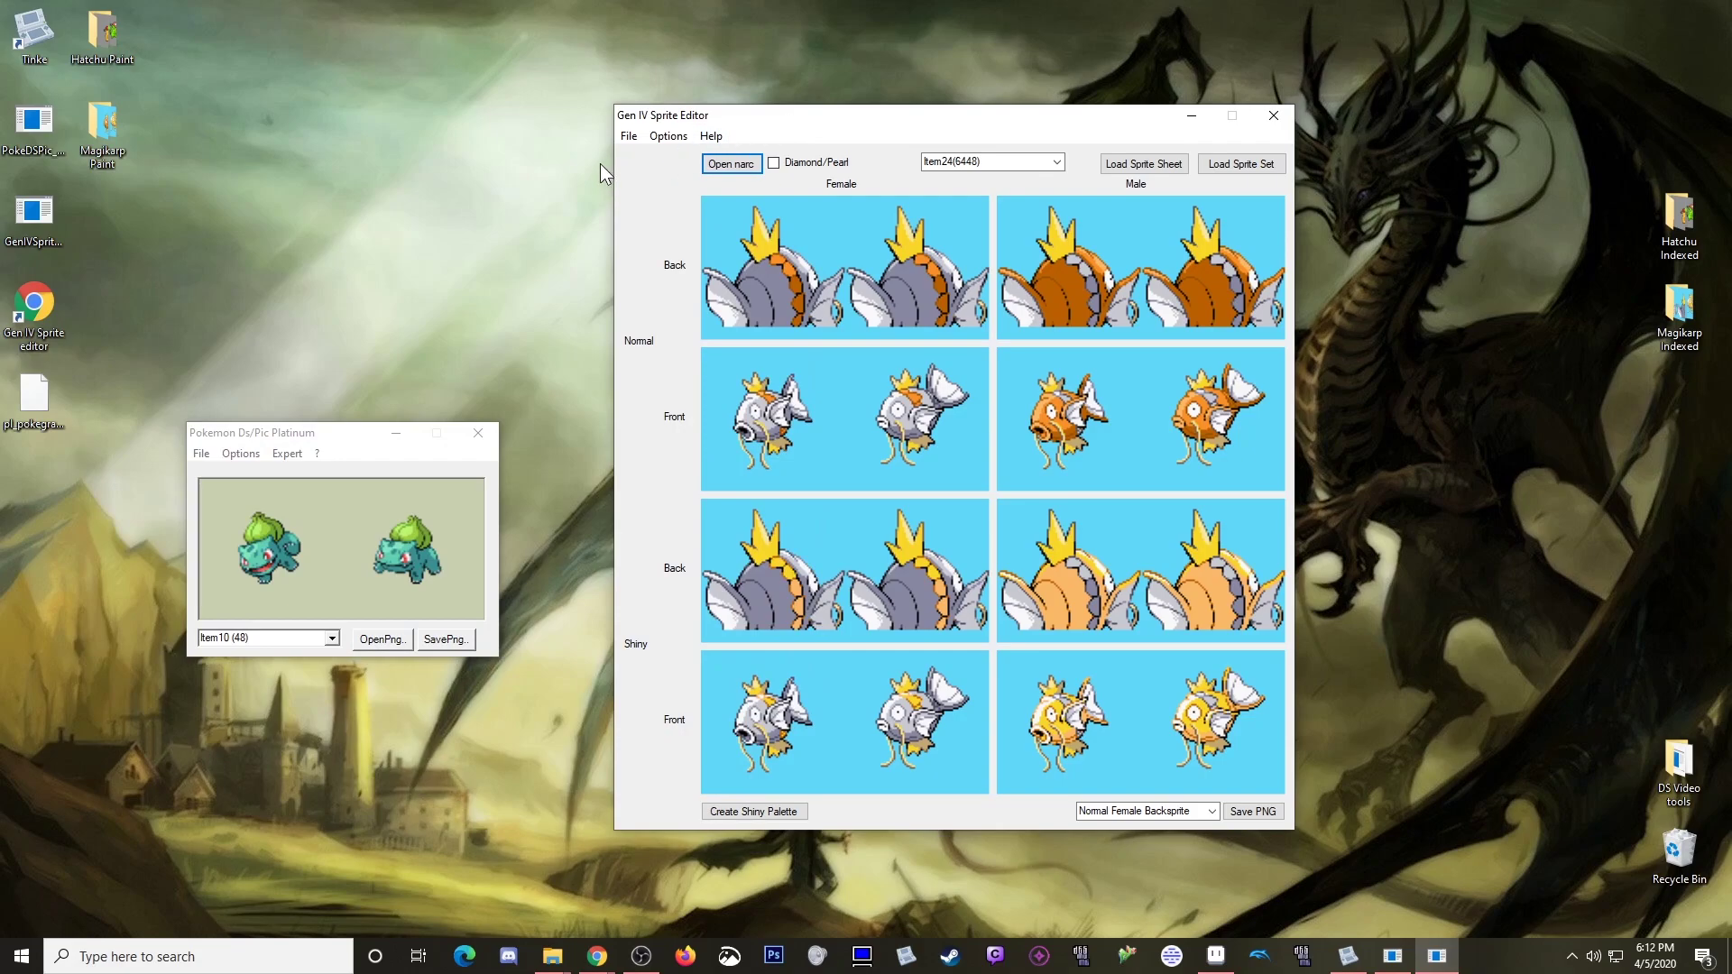
Step: Restart Gen IV Sprite Editor and reopen pl_pokegra.narc from the desktop
left_click(629, 136)
key("Escape")
left_click(1276, 122)
double_click(29, 209)
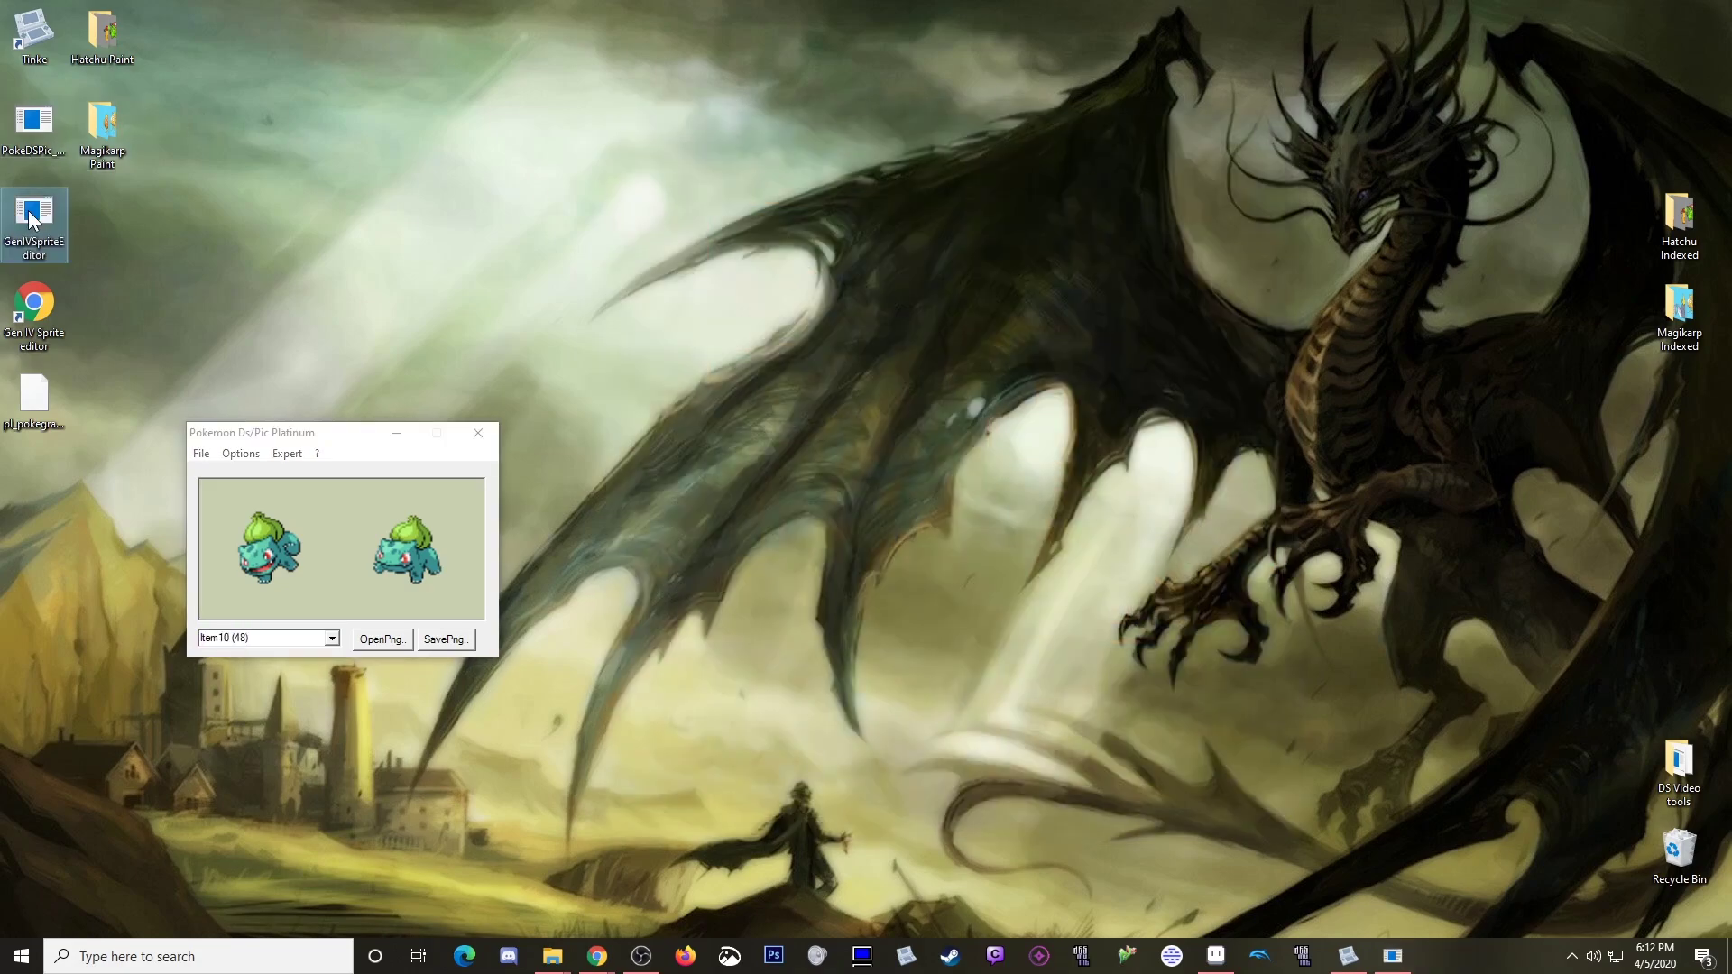
left_click_drag(515, 218, 1086, 44)
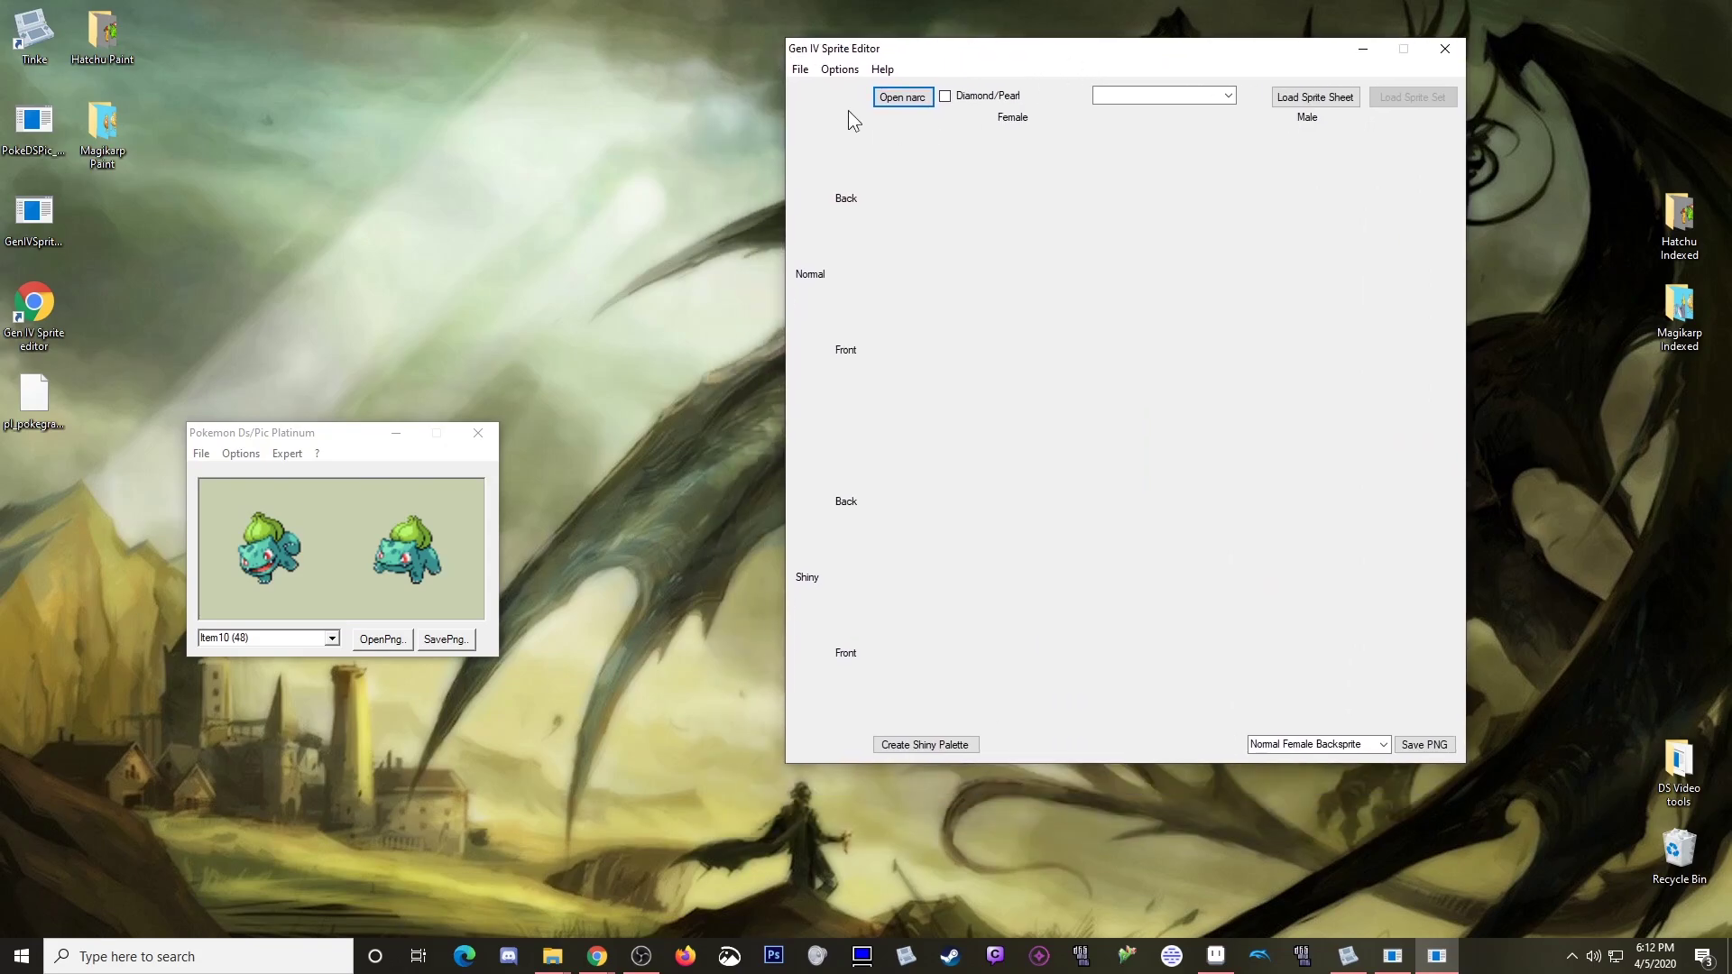
left_click(799, 69)
left_click(816, 92)
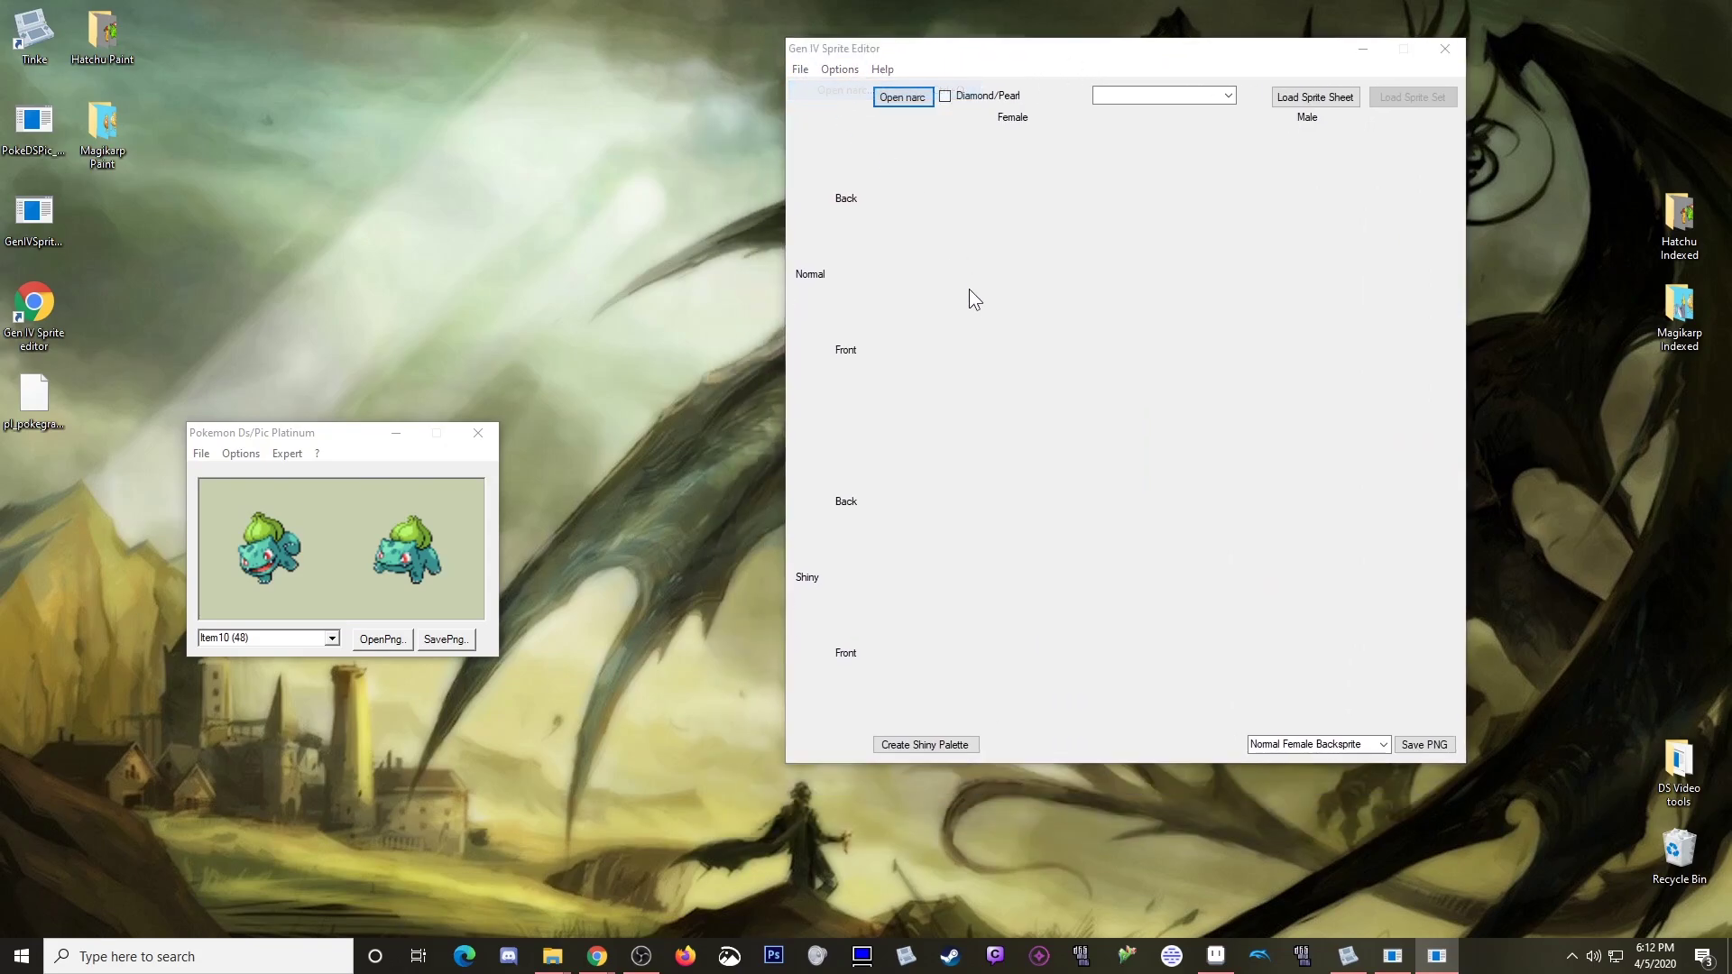
scroll(1001, 230, "down", 3)
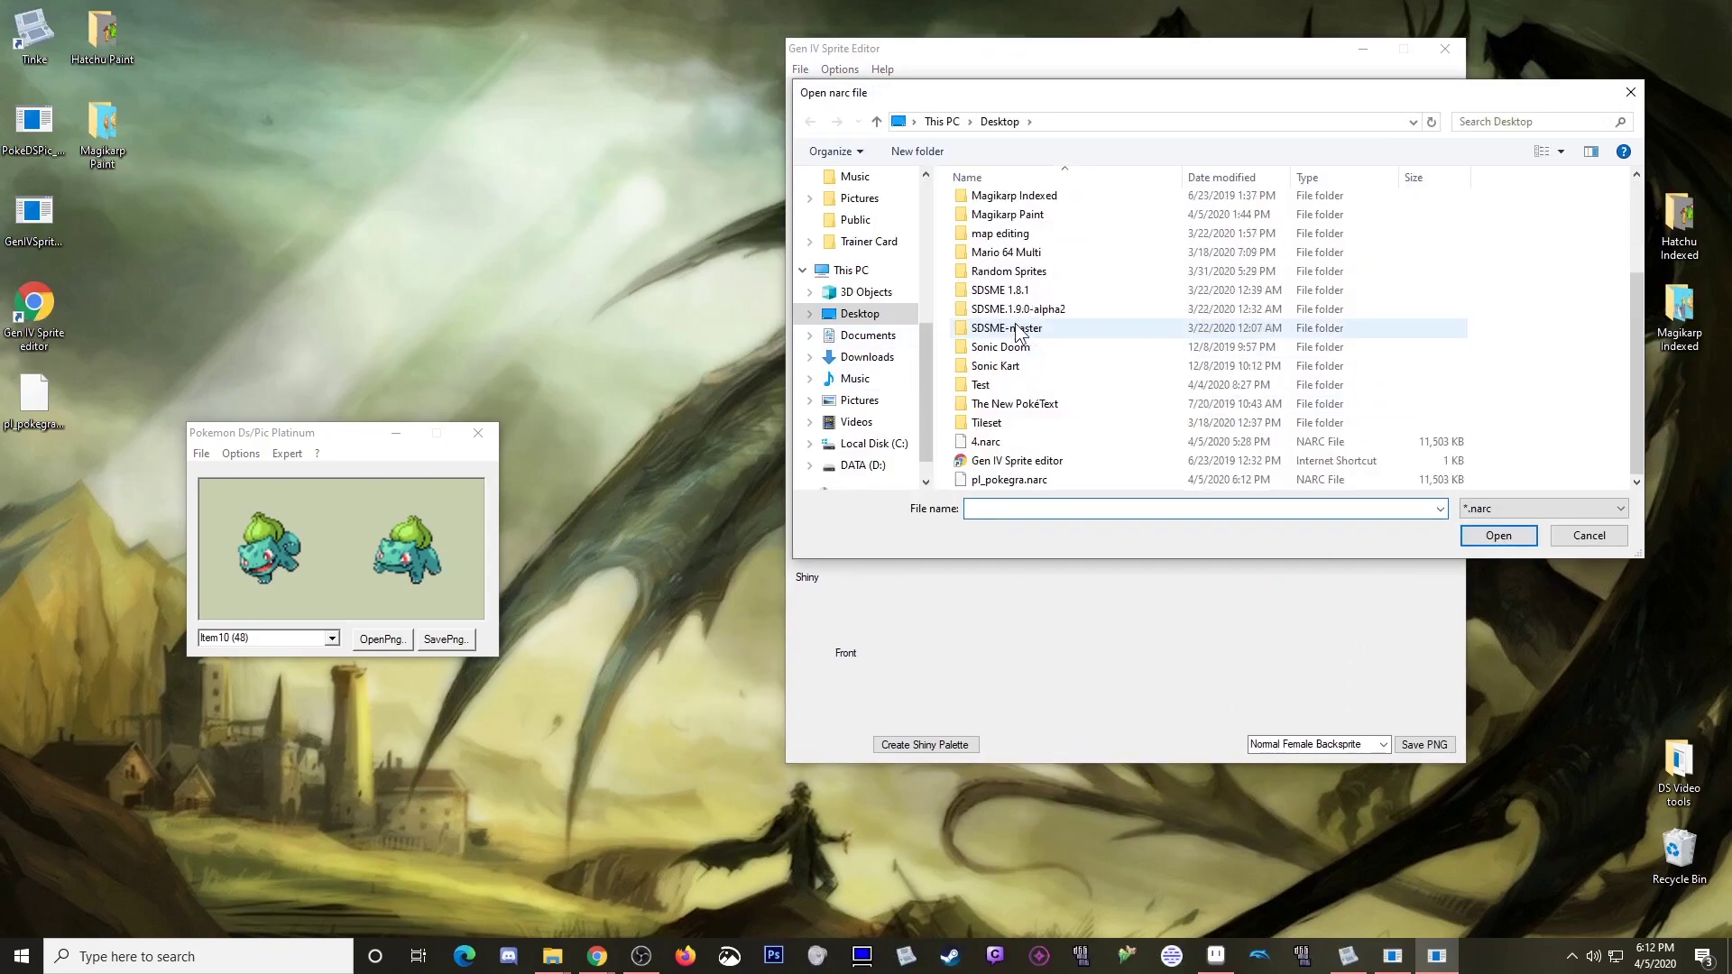
double_click(992, 481)
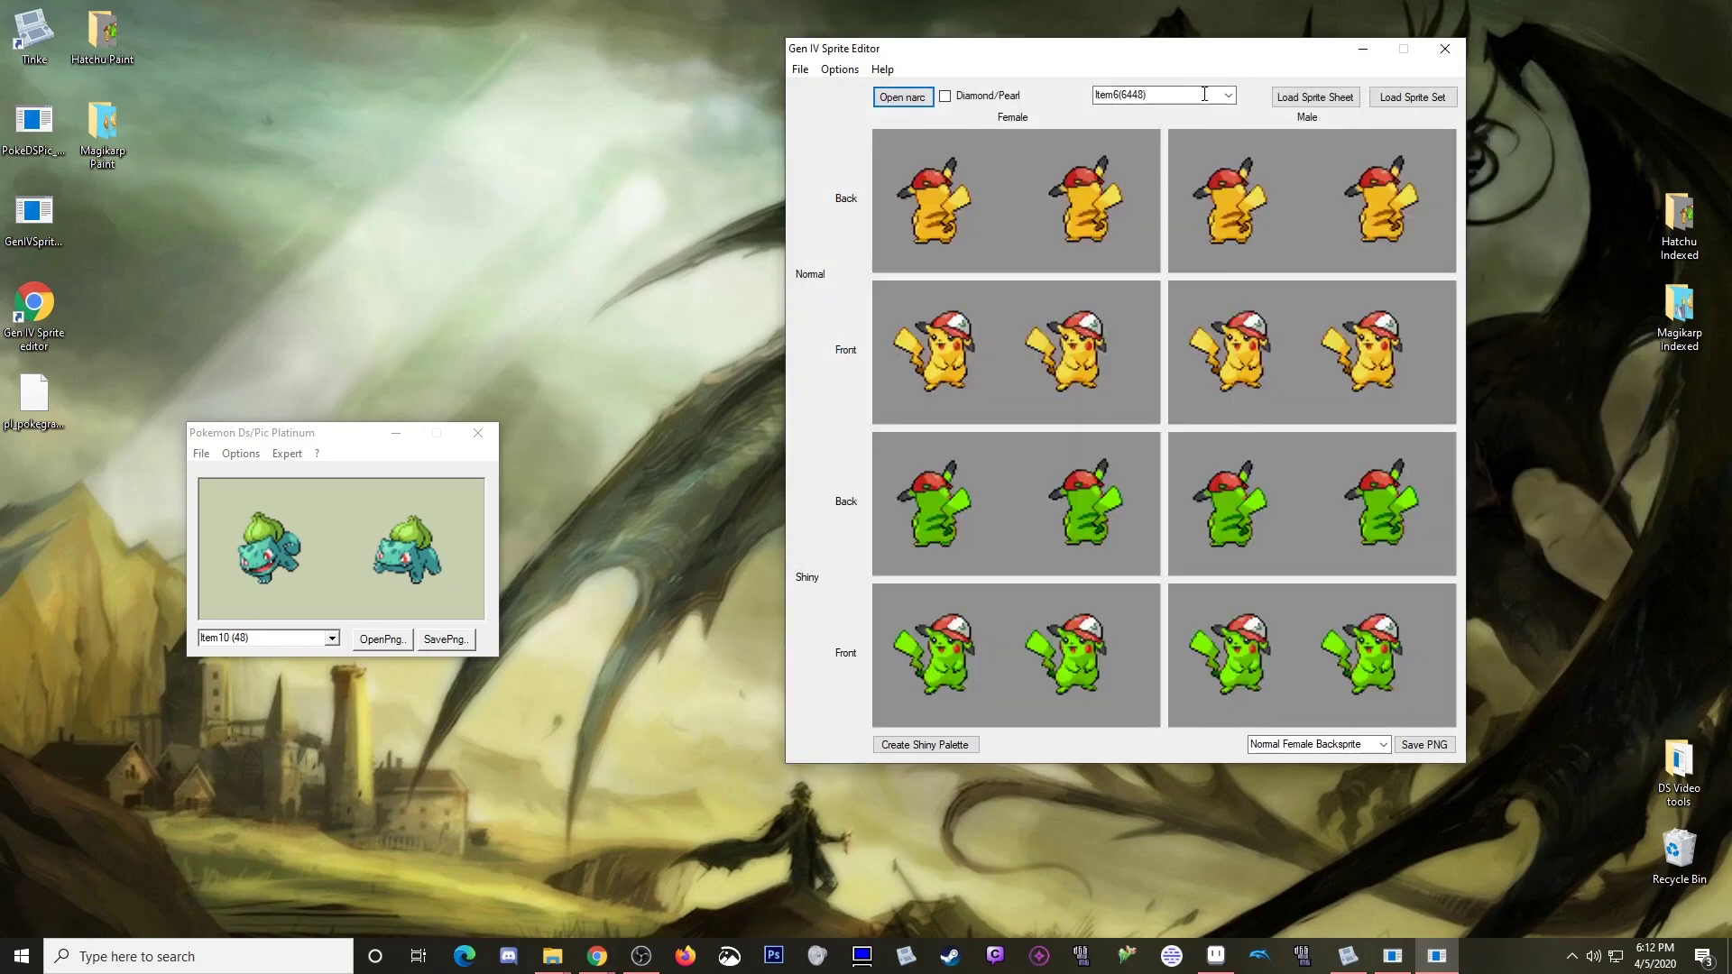
Step: Browse the narc's items to check the saved Ashchu and Magikarp sprites, and minimize the editor
scroll(1190, 90, "down", 12)
scroll(1191, 90, "down", 6)
scroll(1190, 90, "up", 12)
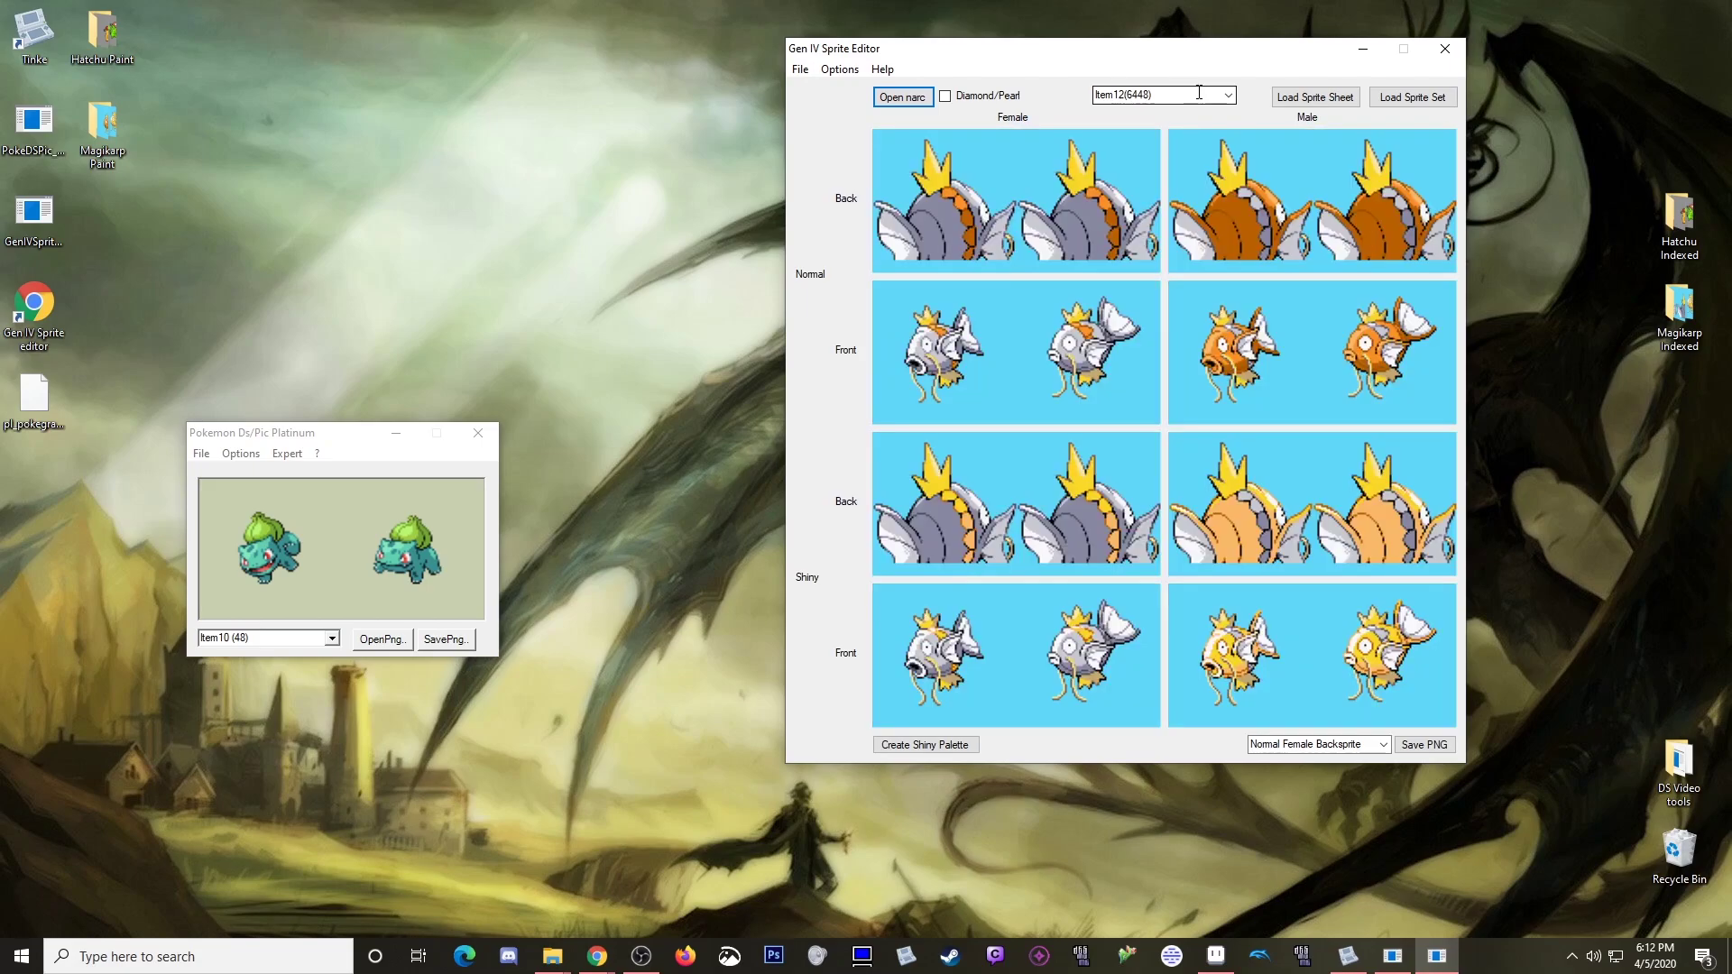
left_click(1363, 52)
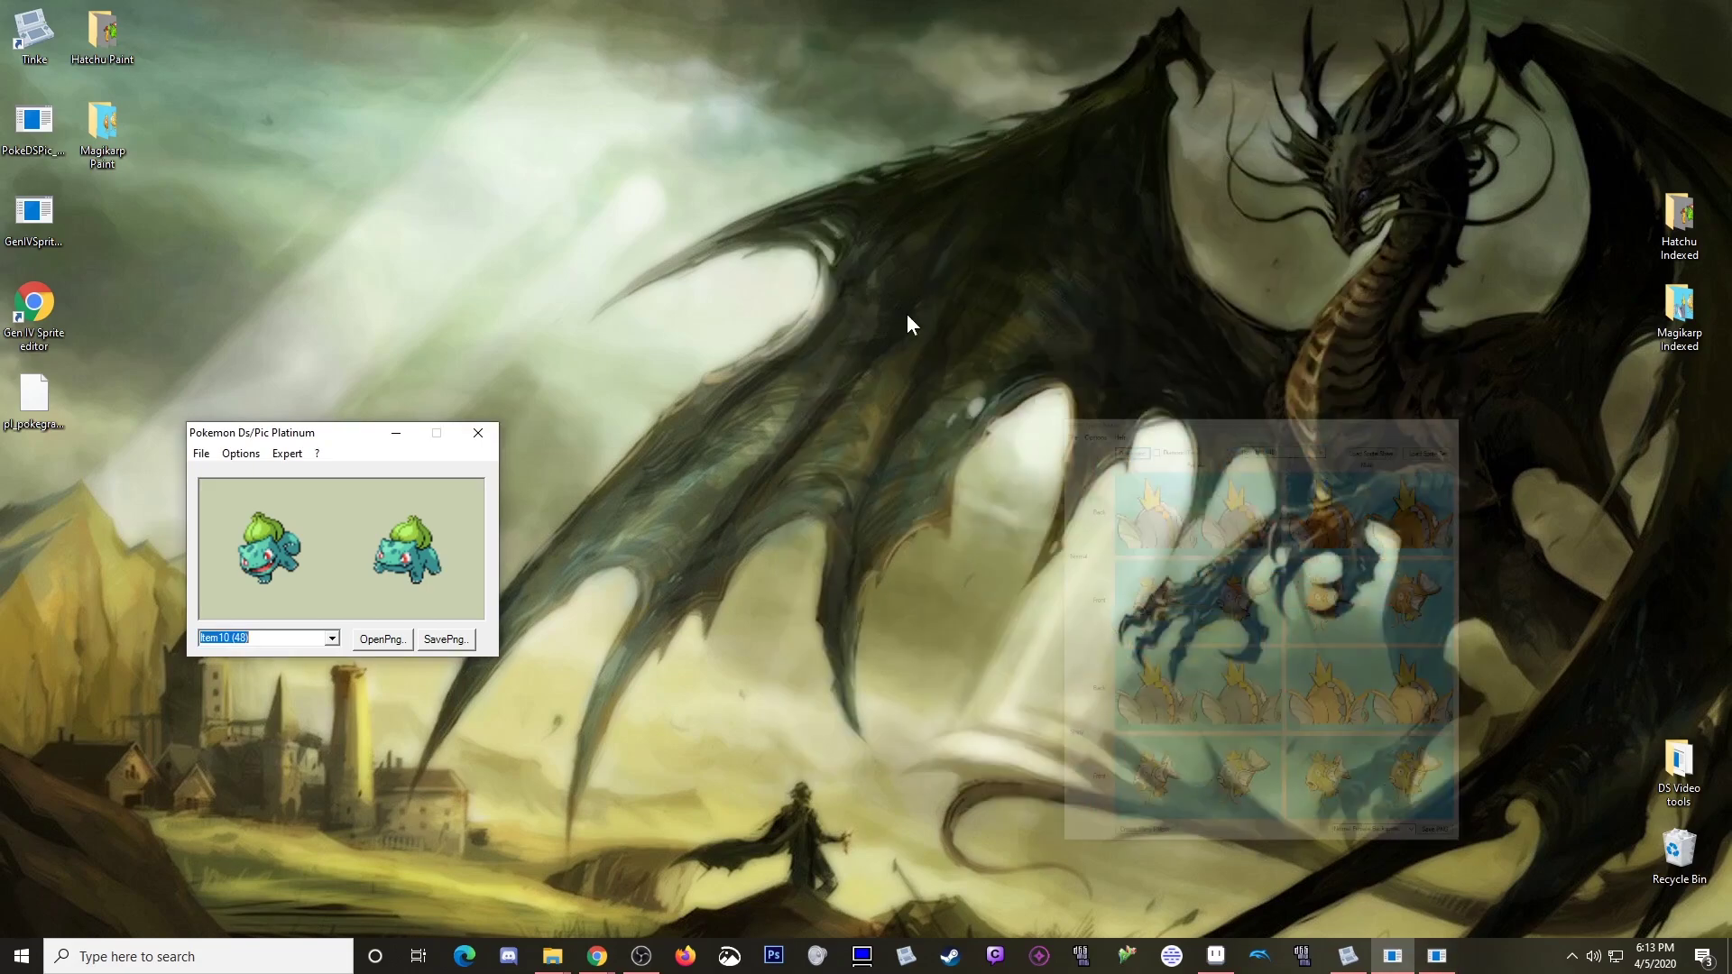
Step: Minimize Pokemon Ds/Pic Platinum, switch to Tinke, and collapse and re-expand the pokegra folder under poketool
left_click(395, 434)
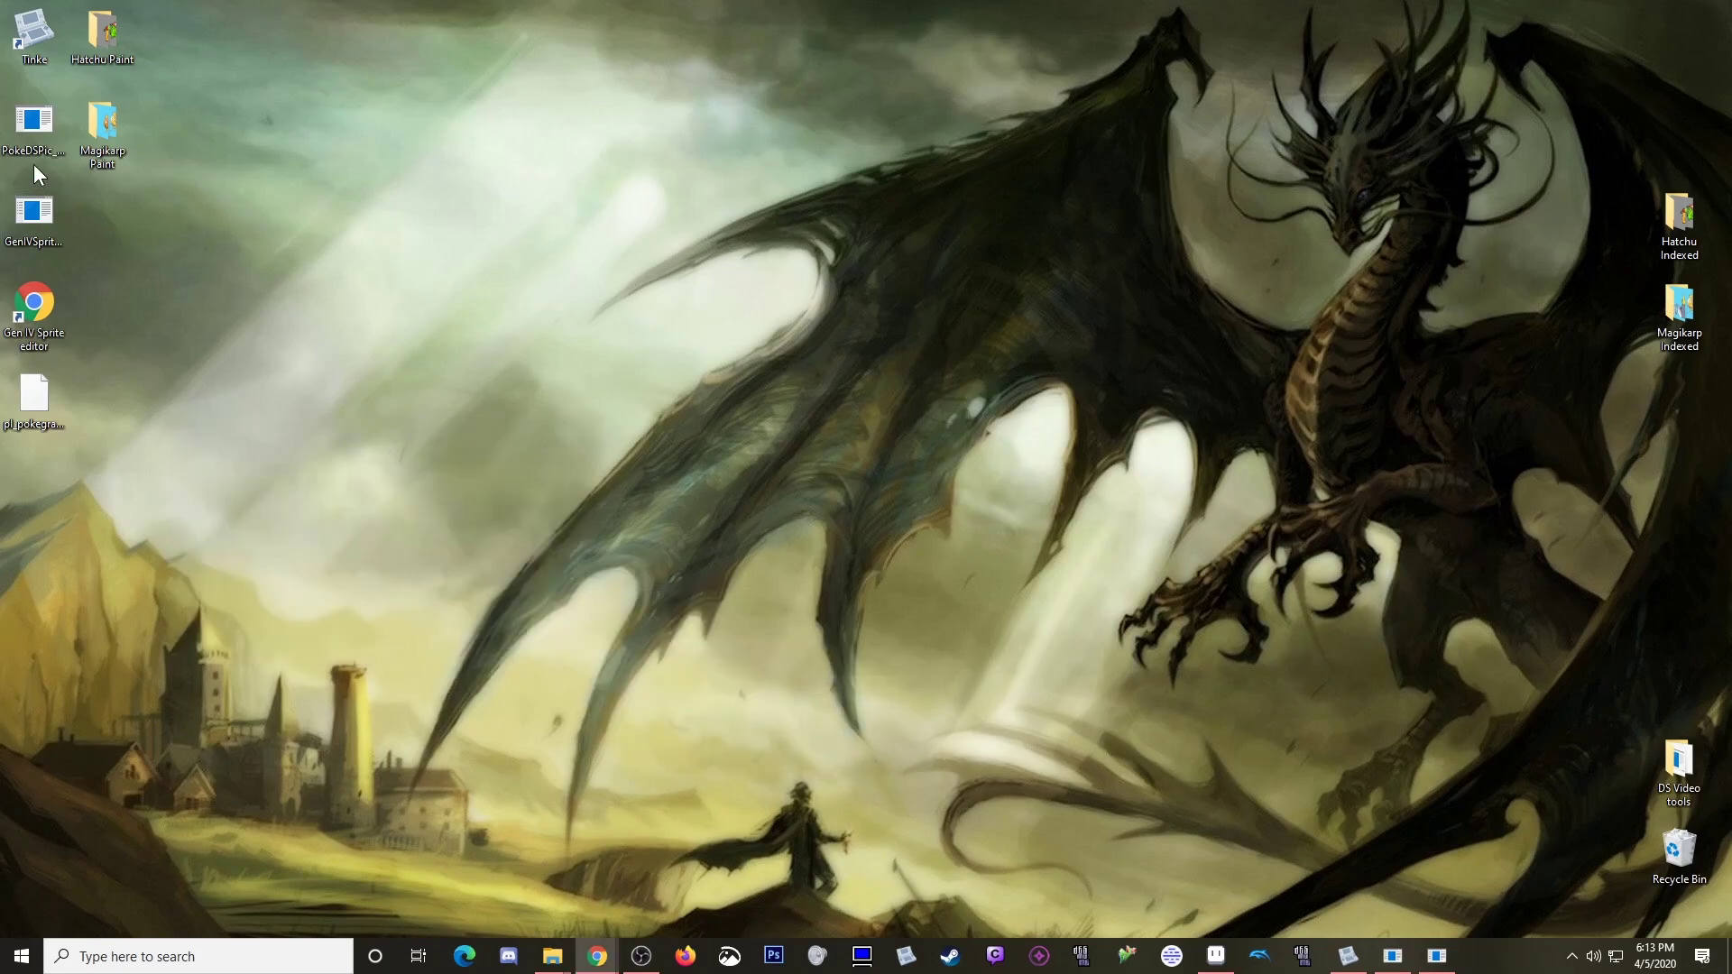
left_click(1346, 956)
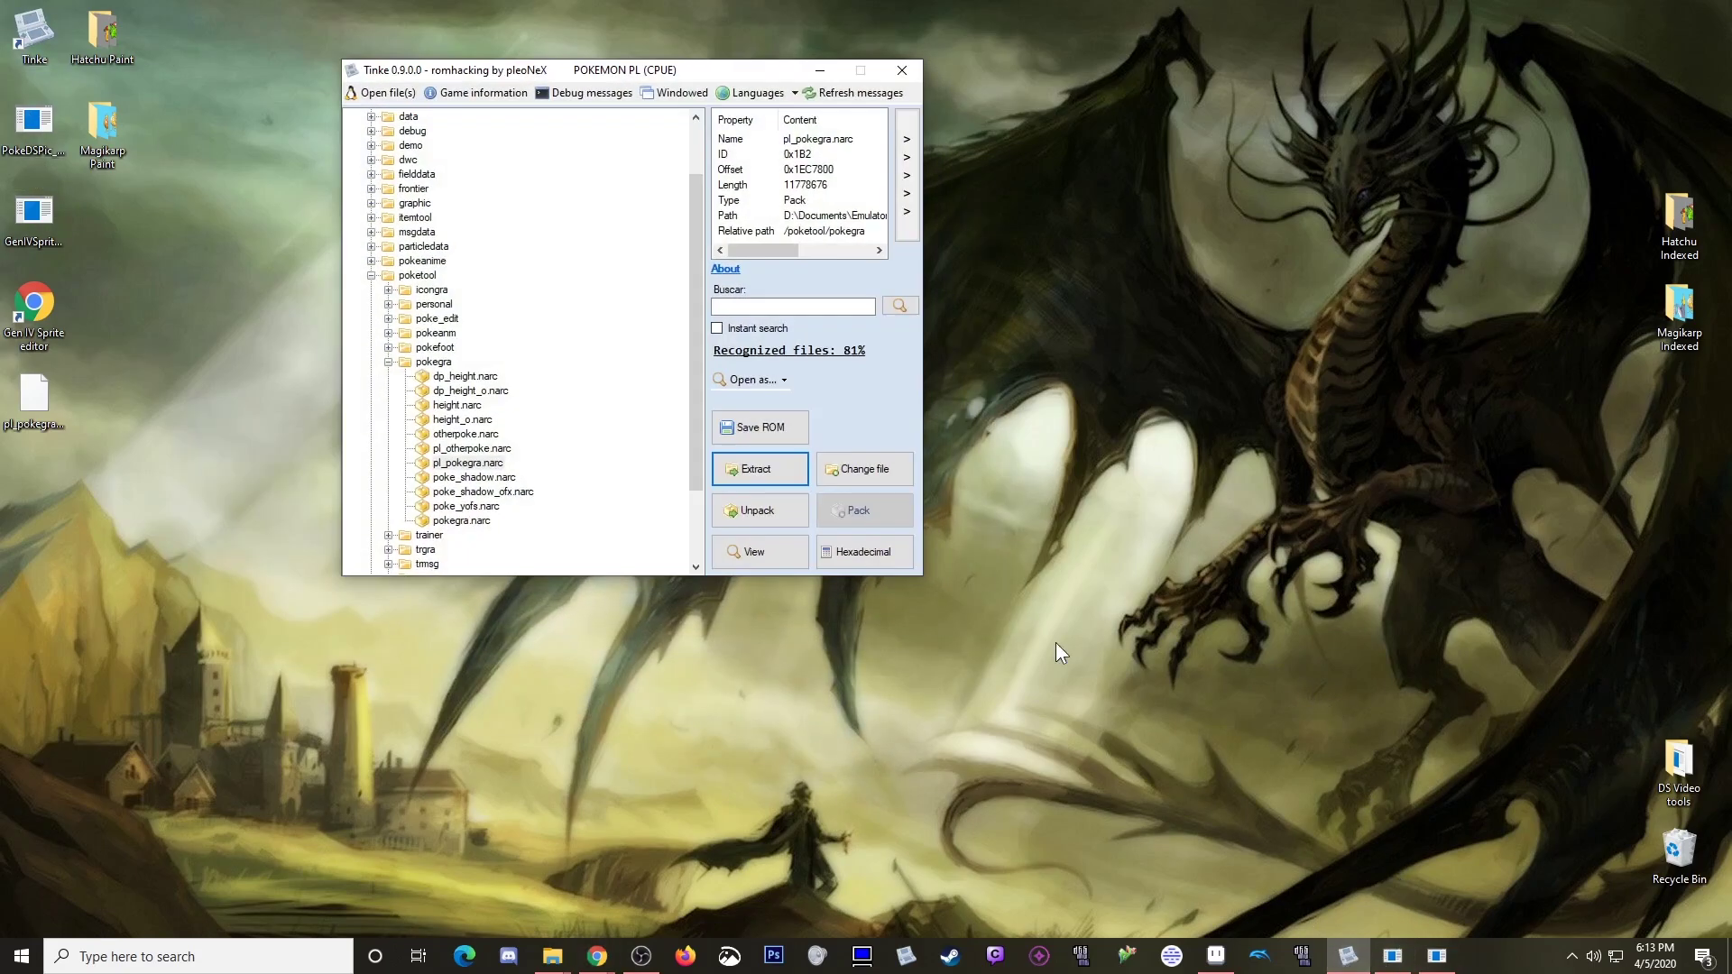
left_click(388, 362)
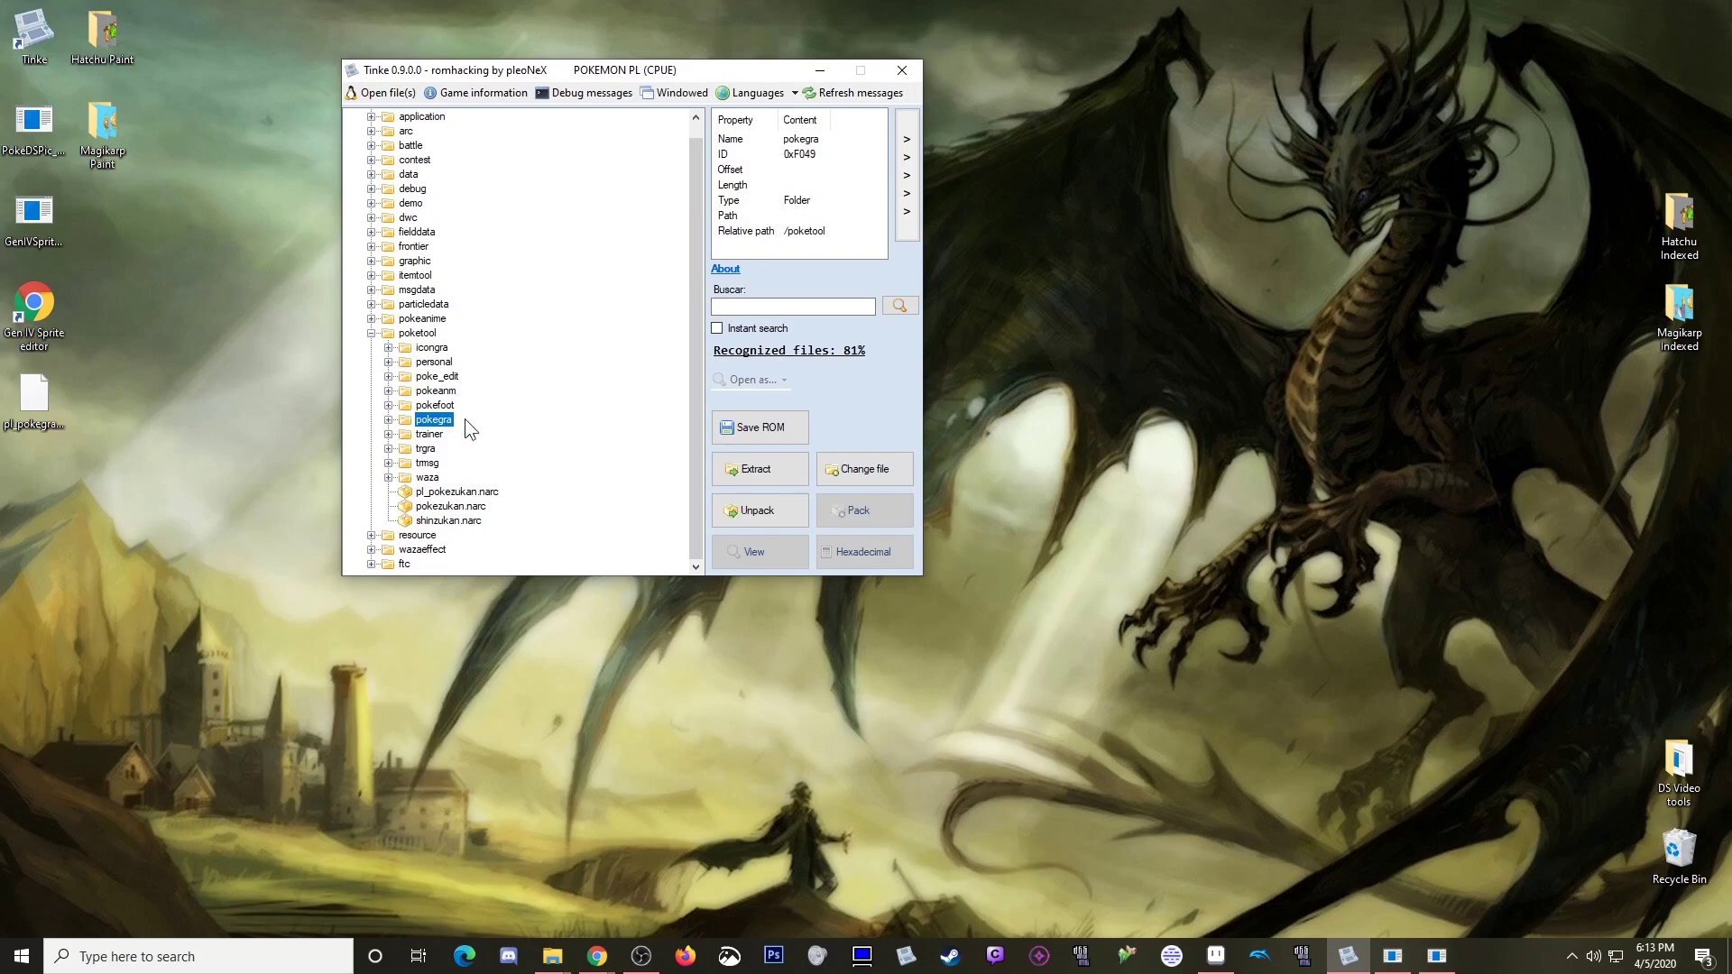
left_click(389, 419)
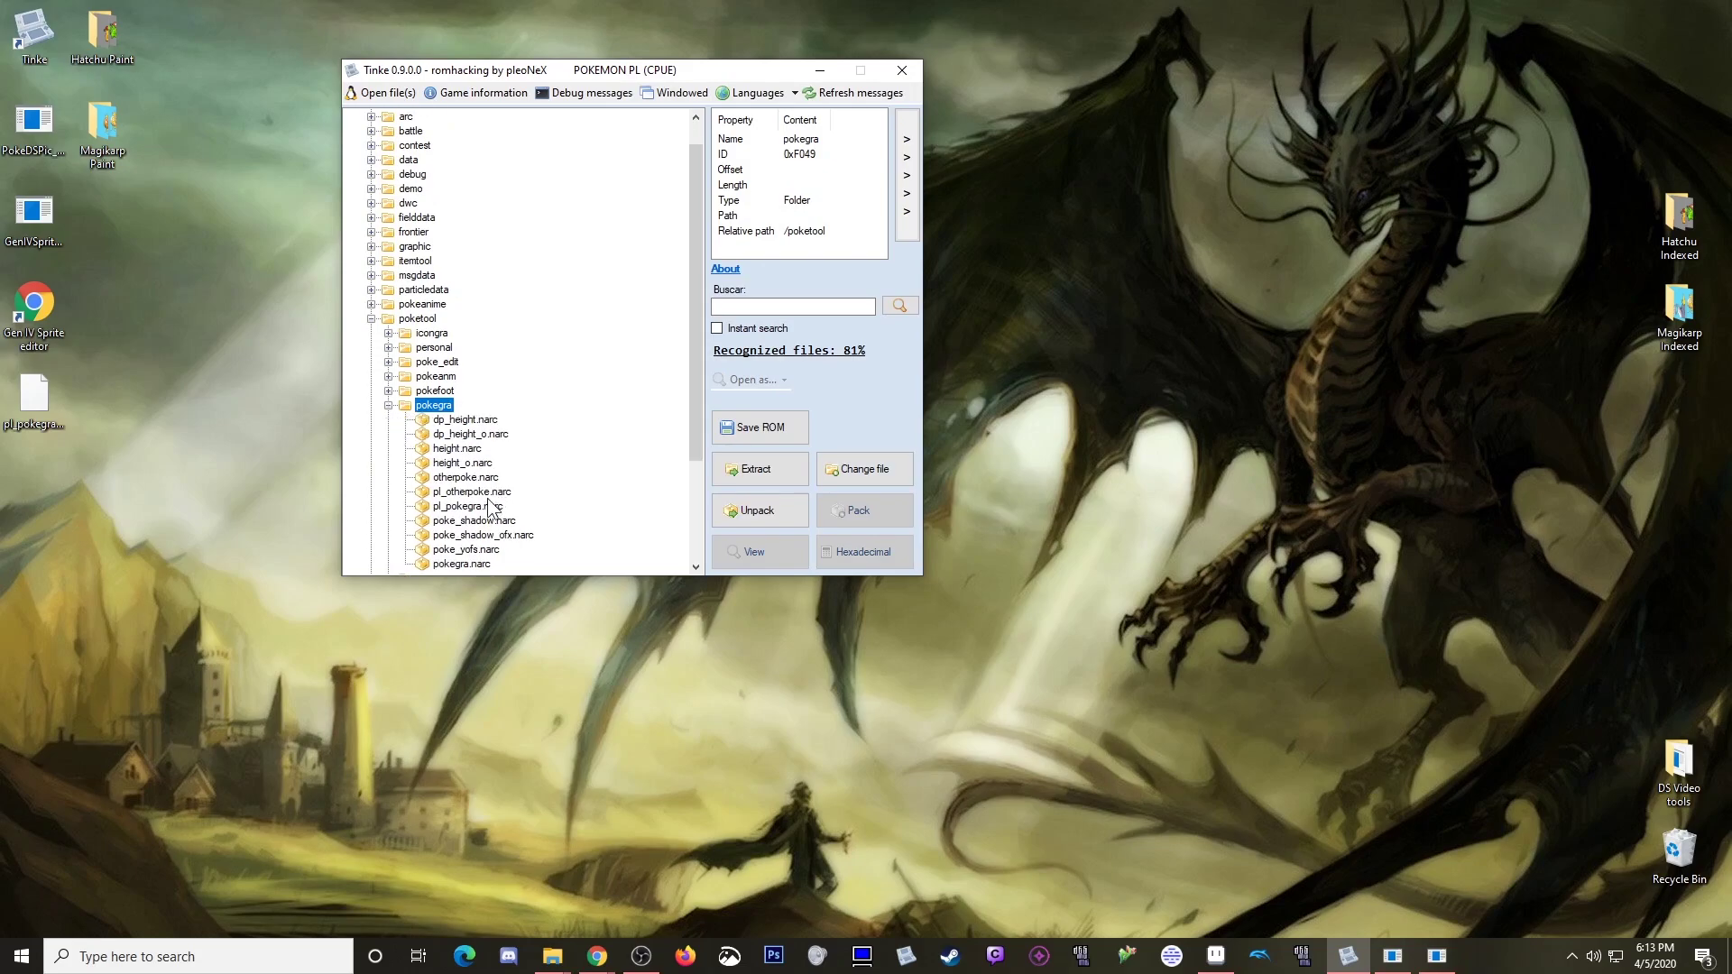
Step: Replace pl_pokegra.narc in the pokegra folder with the edited pl_pokegra.narc from the desktop
left_click(489, 521)
left_click(866, 469)
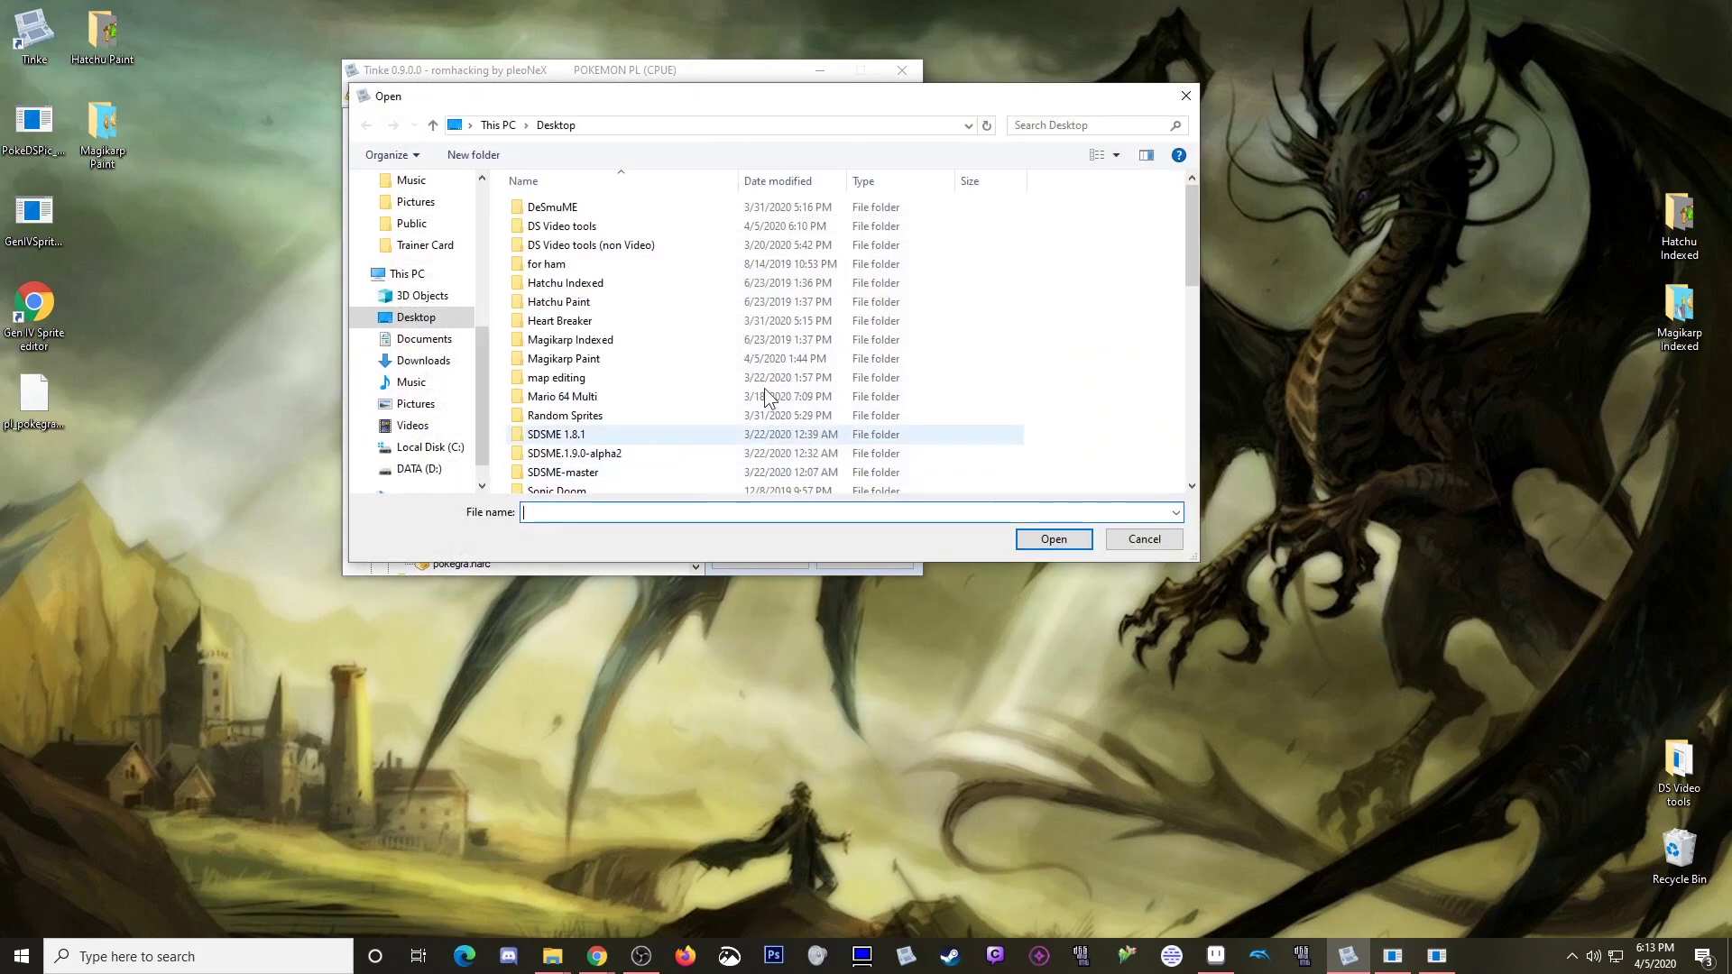
scroll(622, 455, "down", 4)
scroll(579, 424, "up", 1)
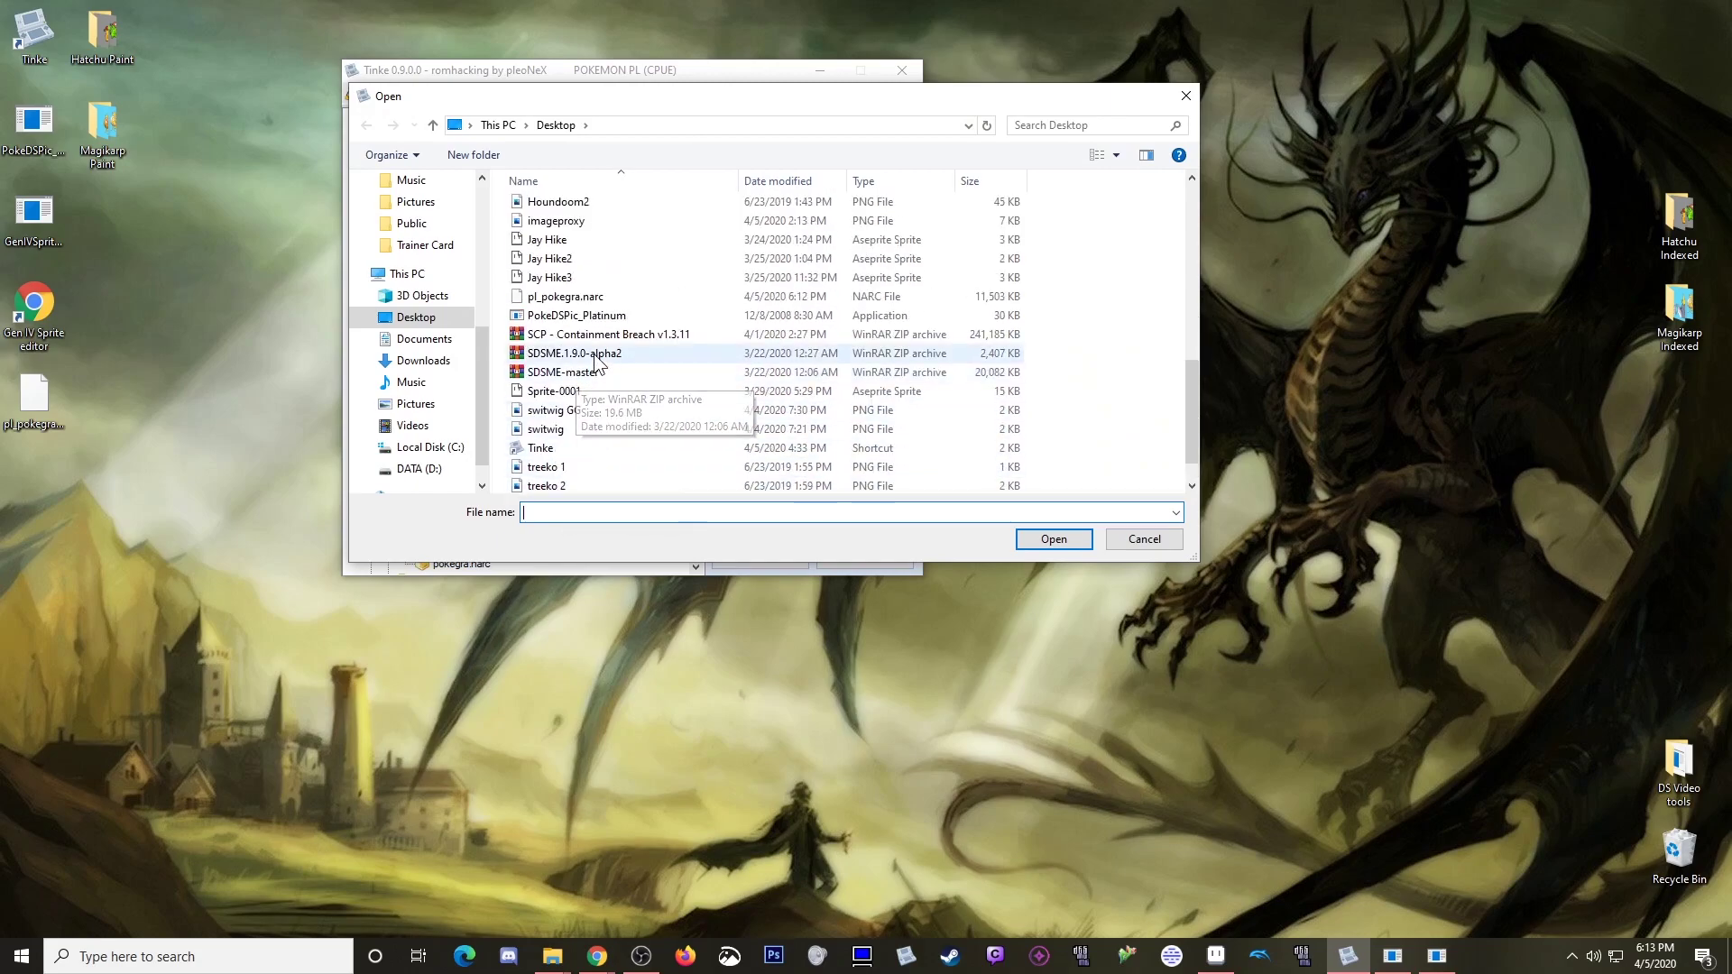
left_click(579, 298)
double_click(581, 299)
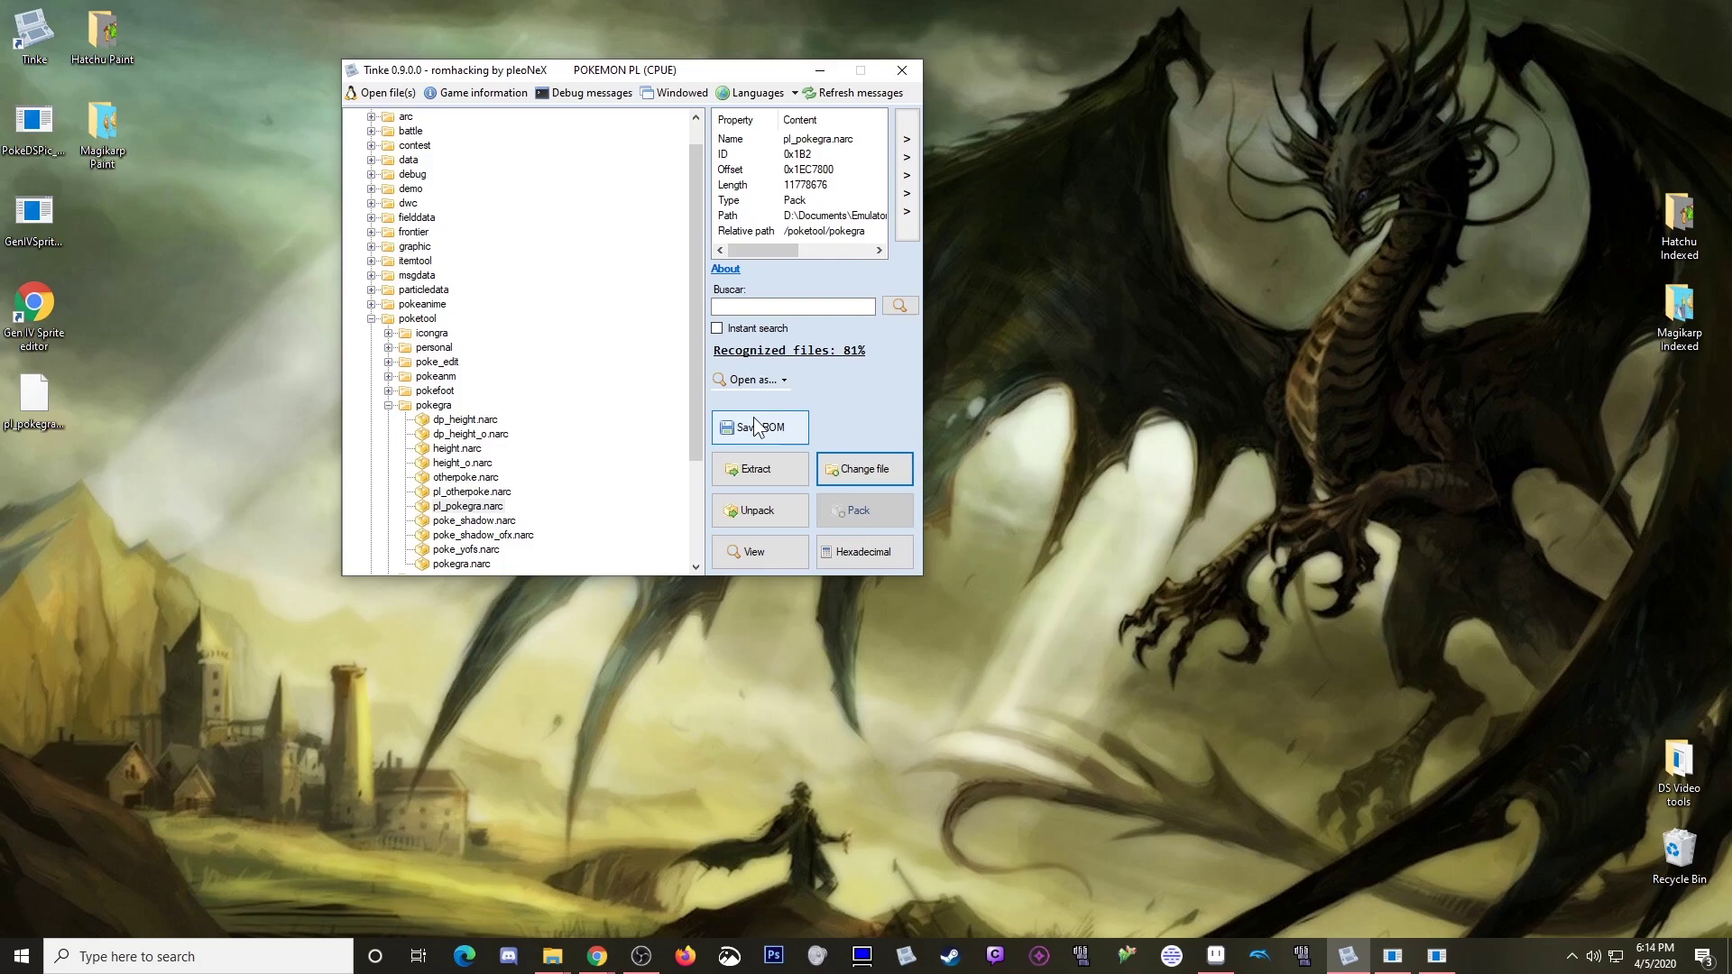
Step: Look through the Gen IV Sprite Editor folder in DS Video tools for the GenIVSpriteEditor application and Readme, and minimize the folder window
double_click(1680, 765)
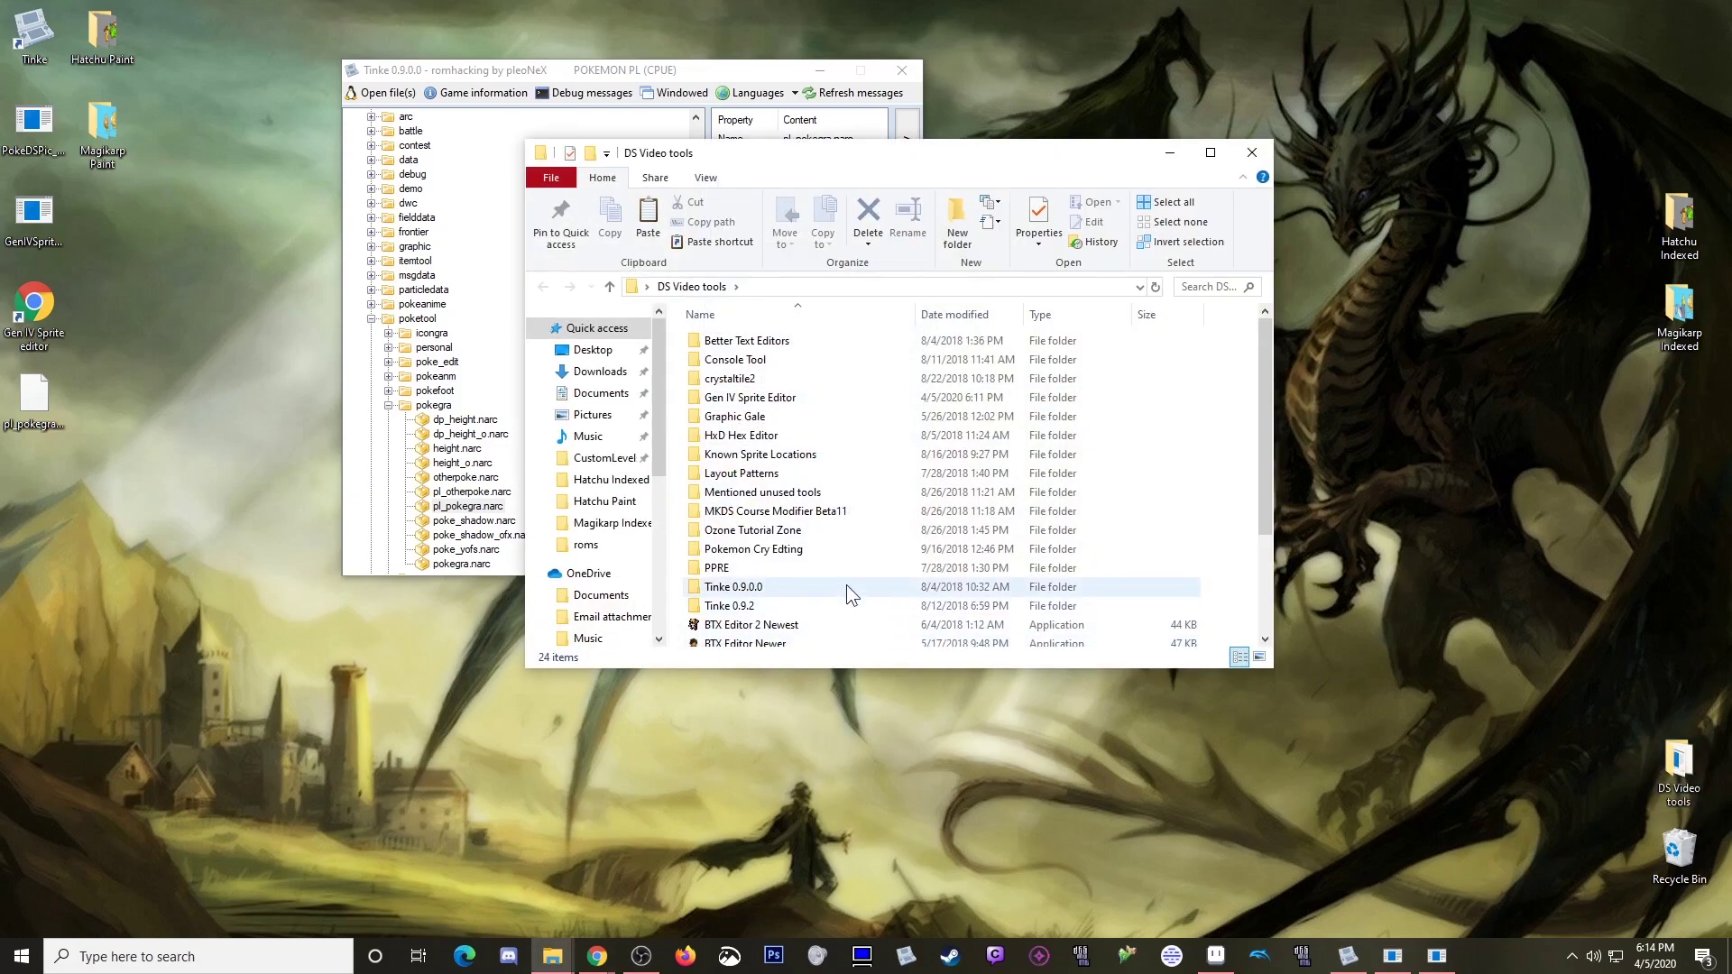
double_click(754, 401)
left_click(755, 344)
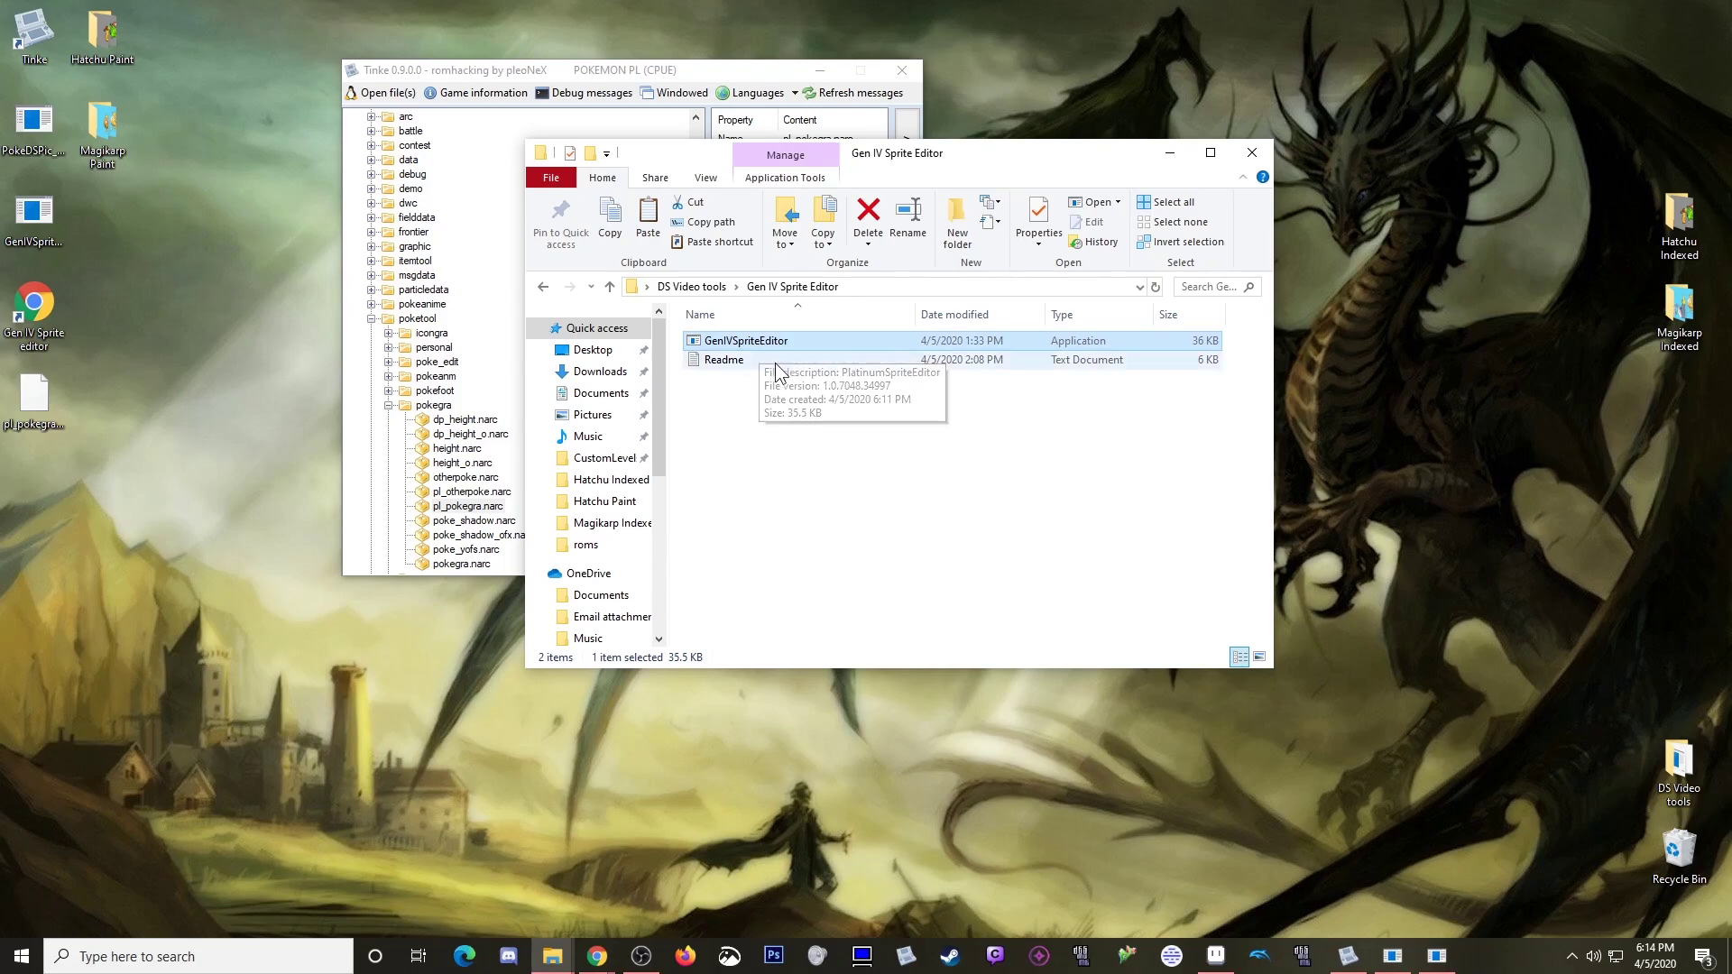
left_click(735, 362)
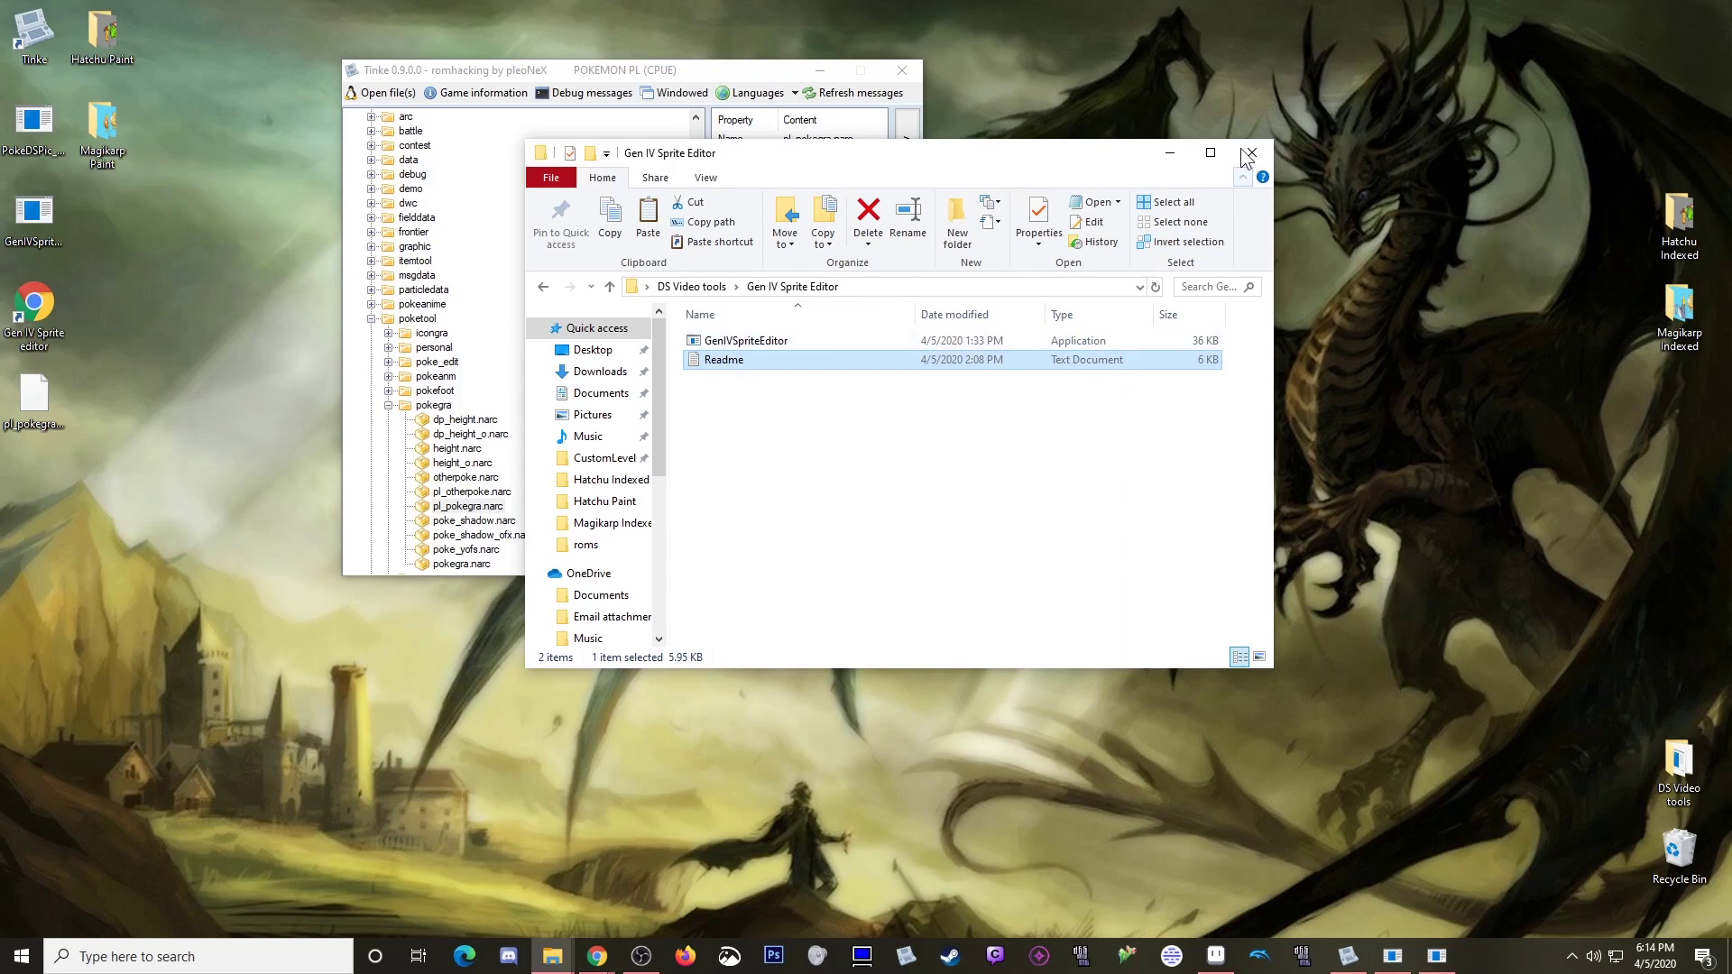
left_click(1169, 156)
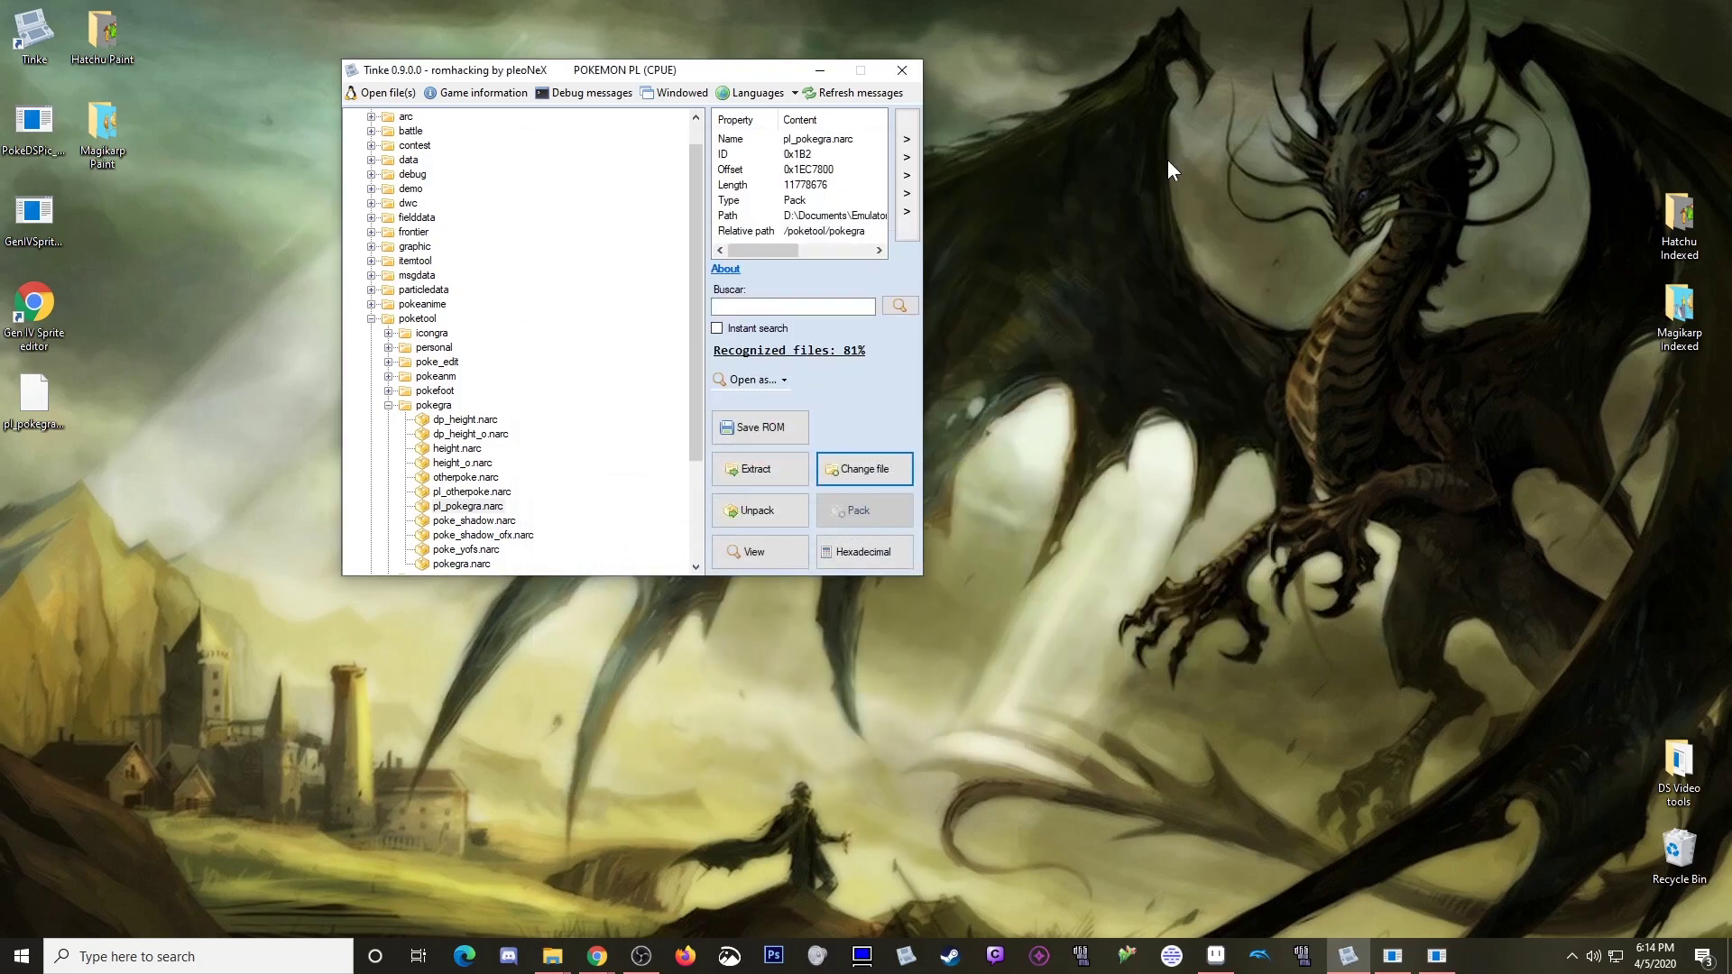